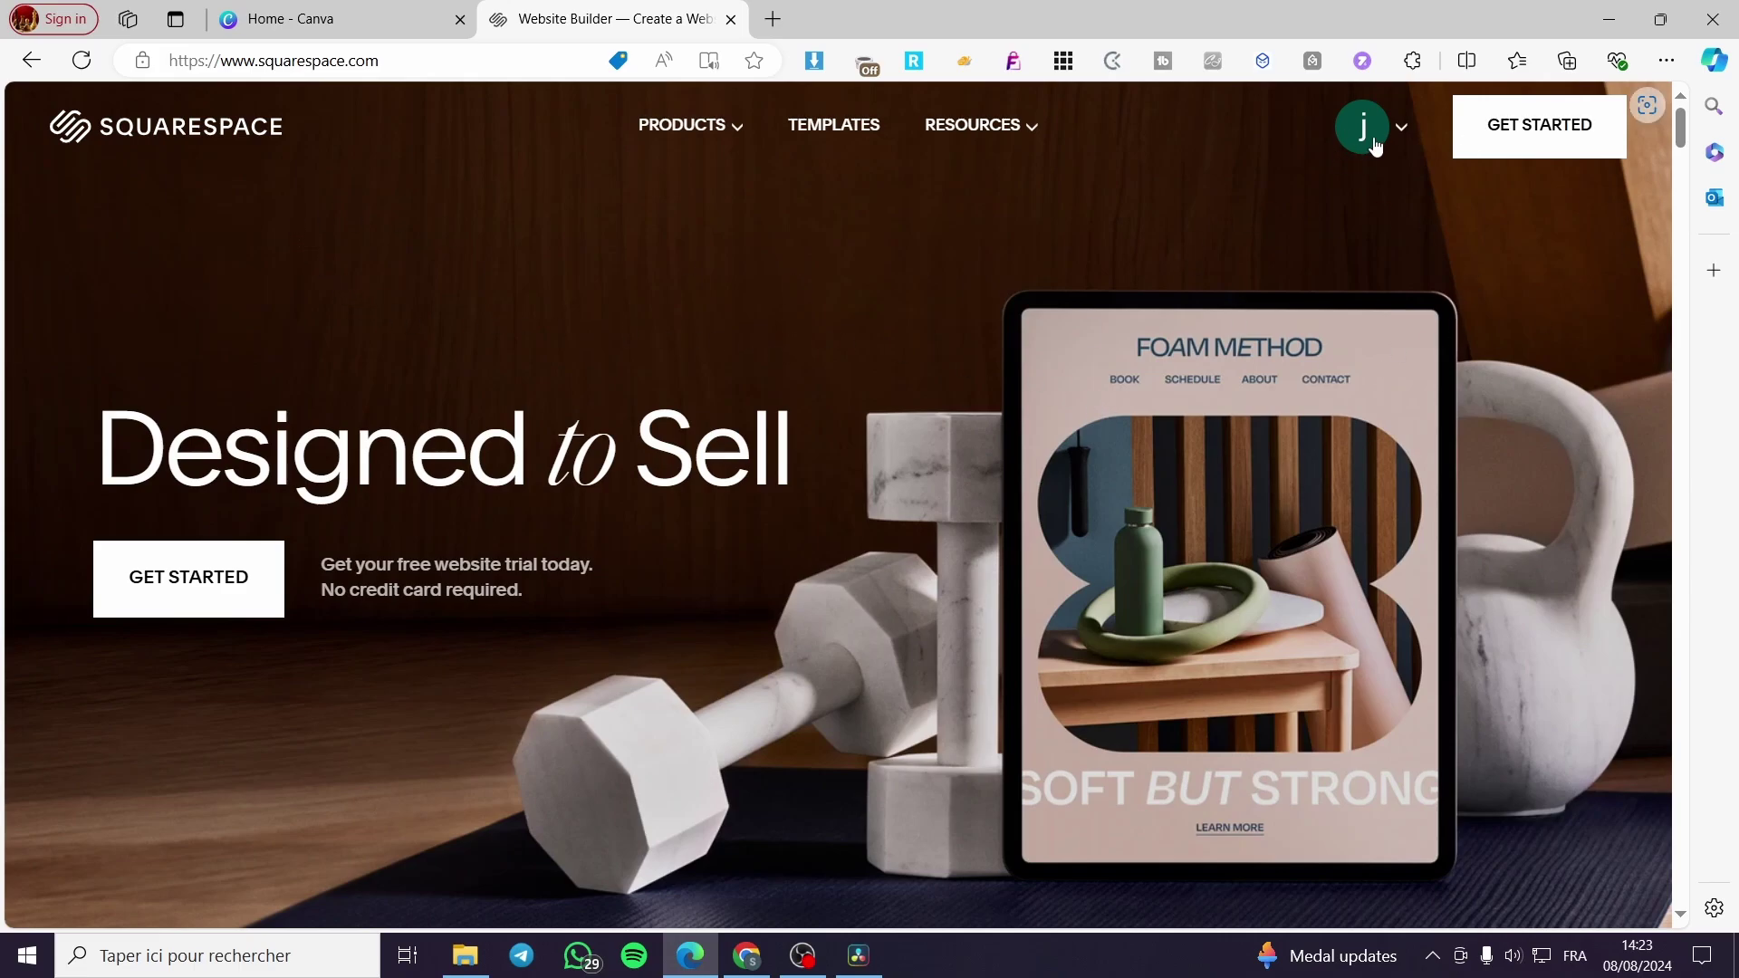
# - Go to the Account Dashboard and open the Jackstesting website in the editor
pyautogui.click(1404, 132)
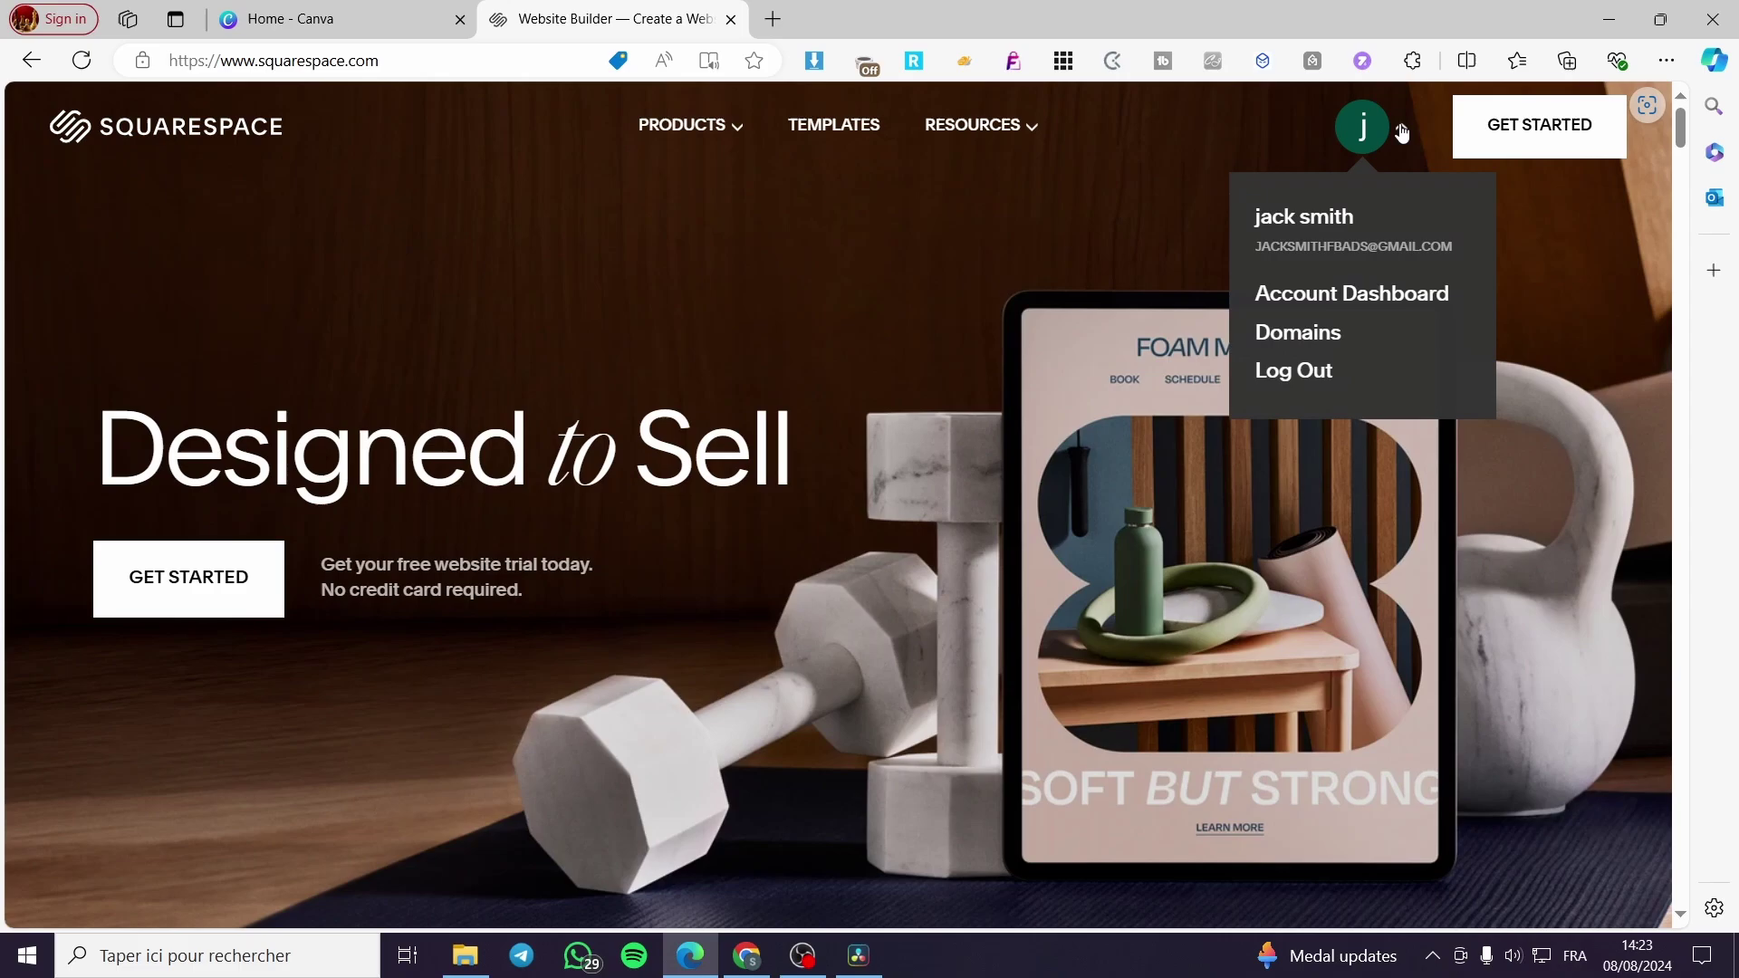
pyautogui.click(1344, 304)
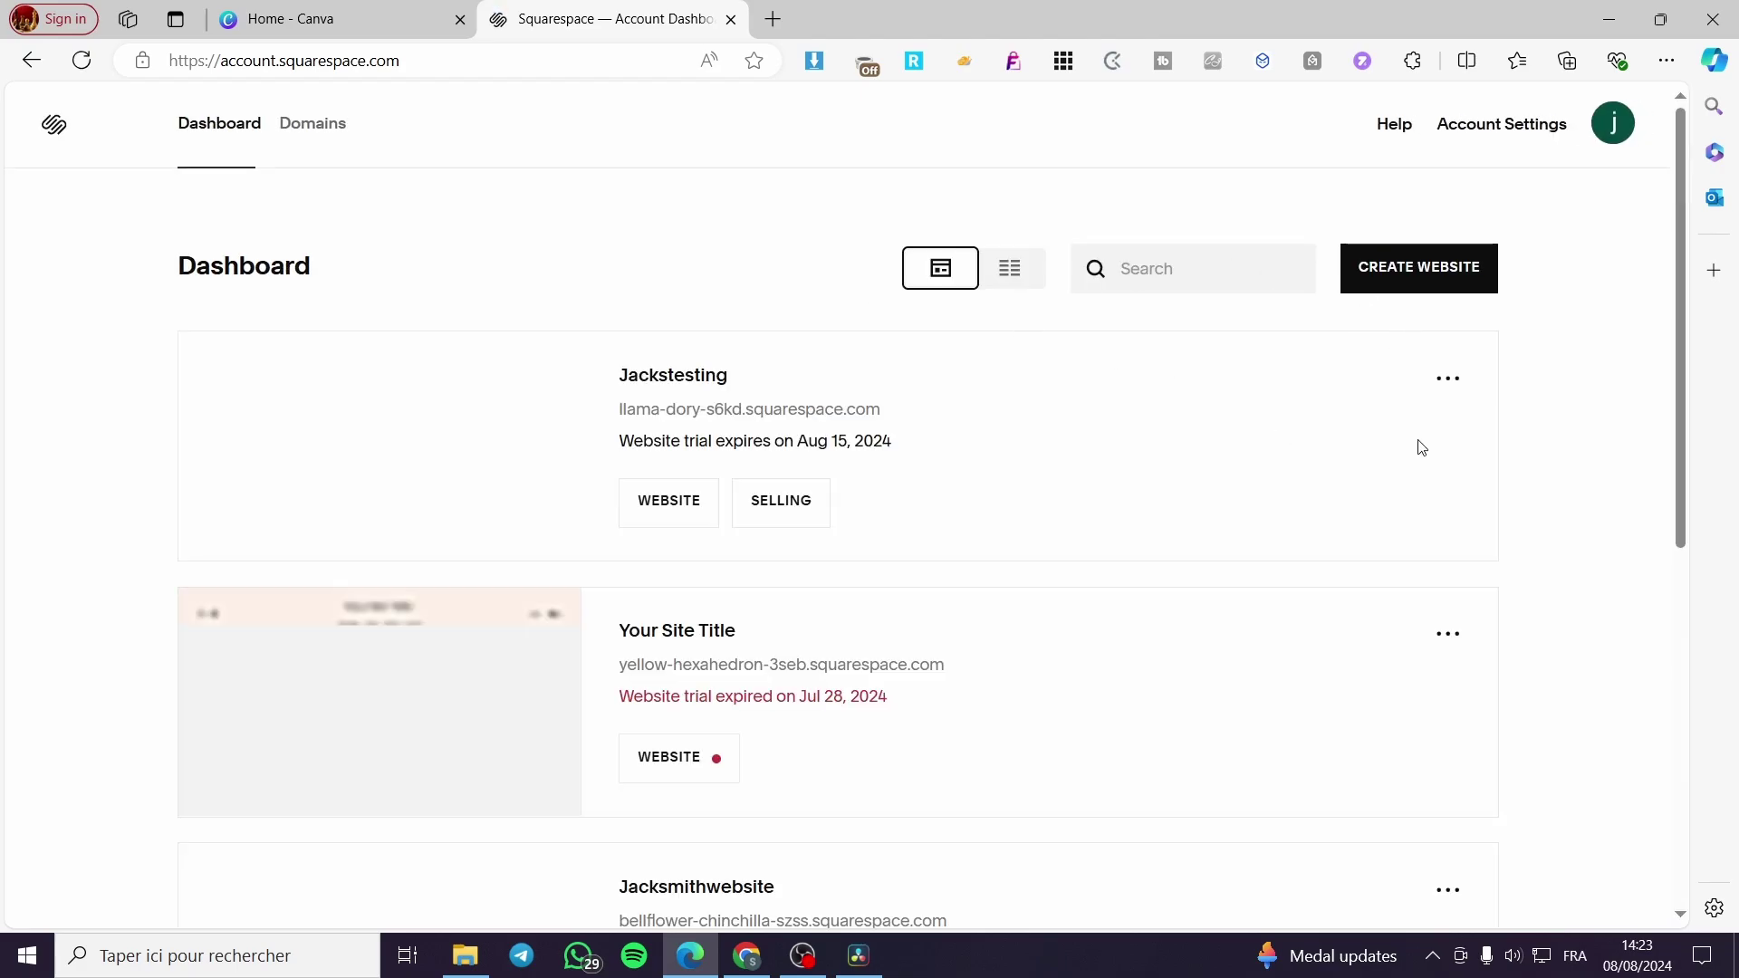
pyautogui.scroll(-5, 797, 460)
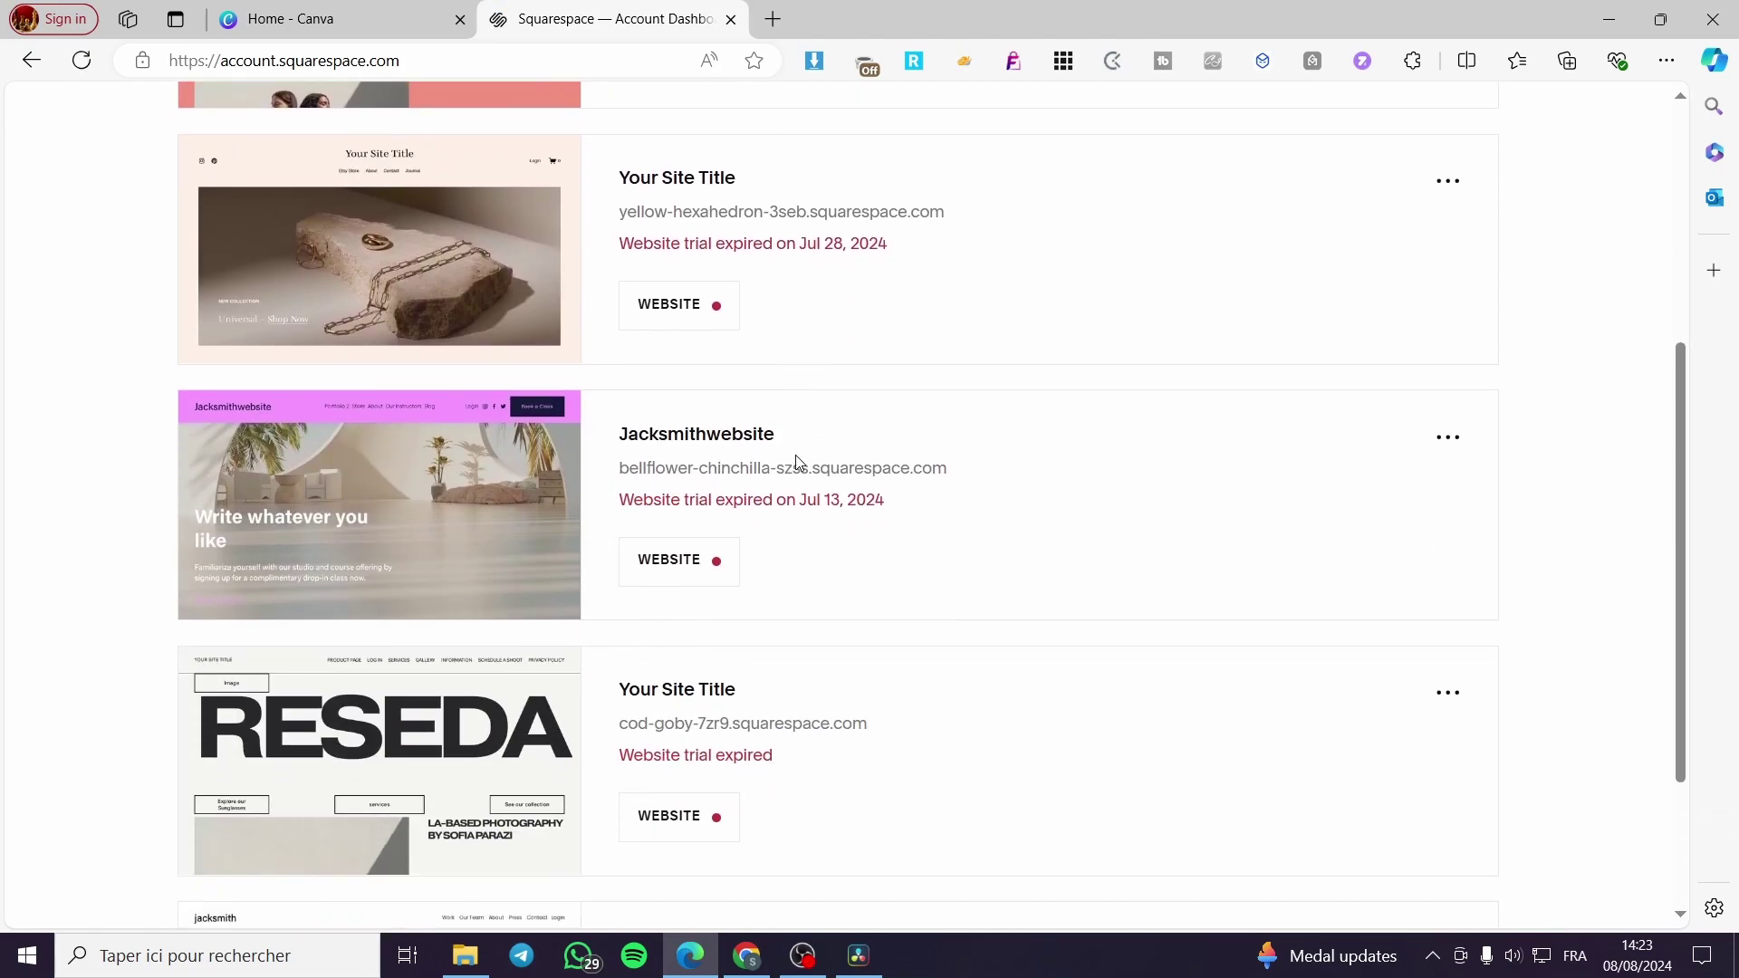
pyautogui.scroll(5, 719, 526)
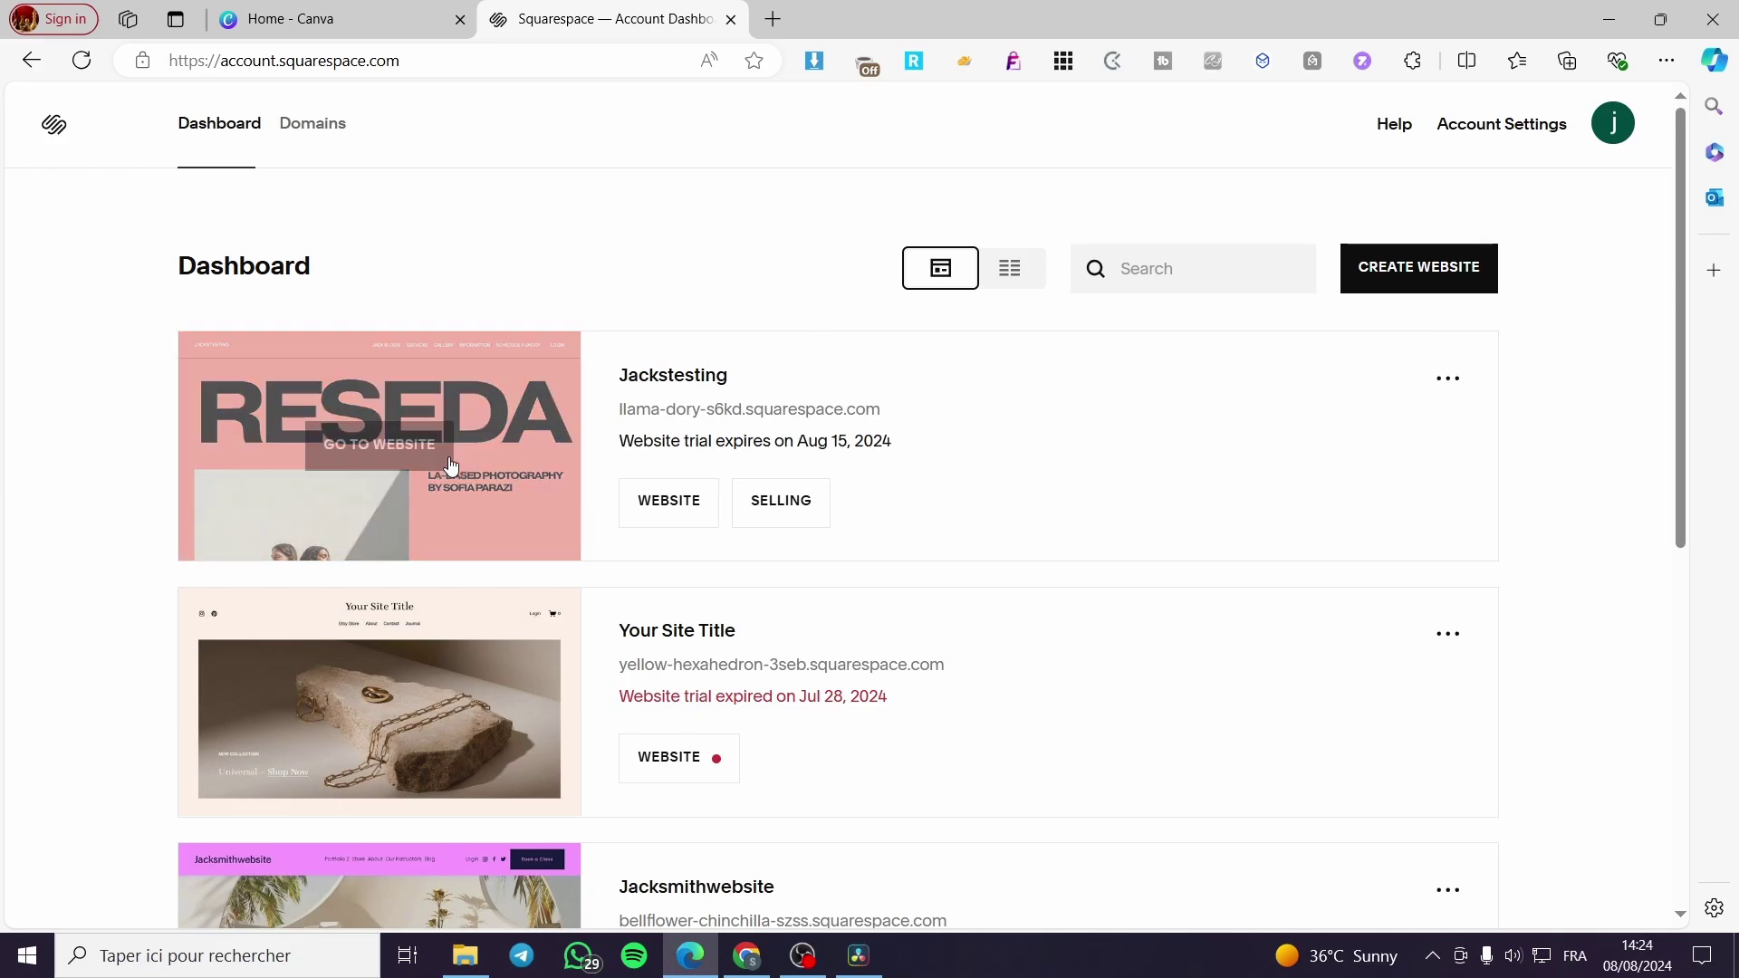
pyautogui.moveTo(528, 400)
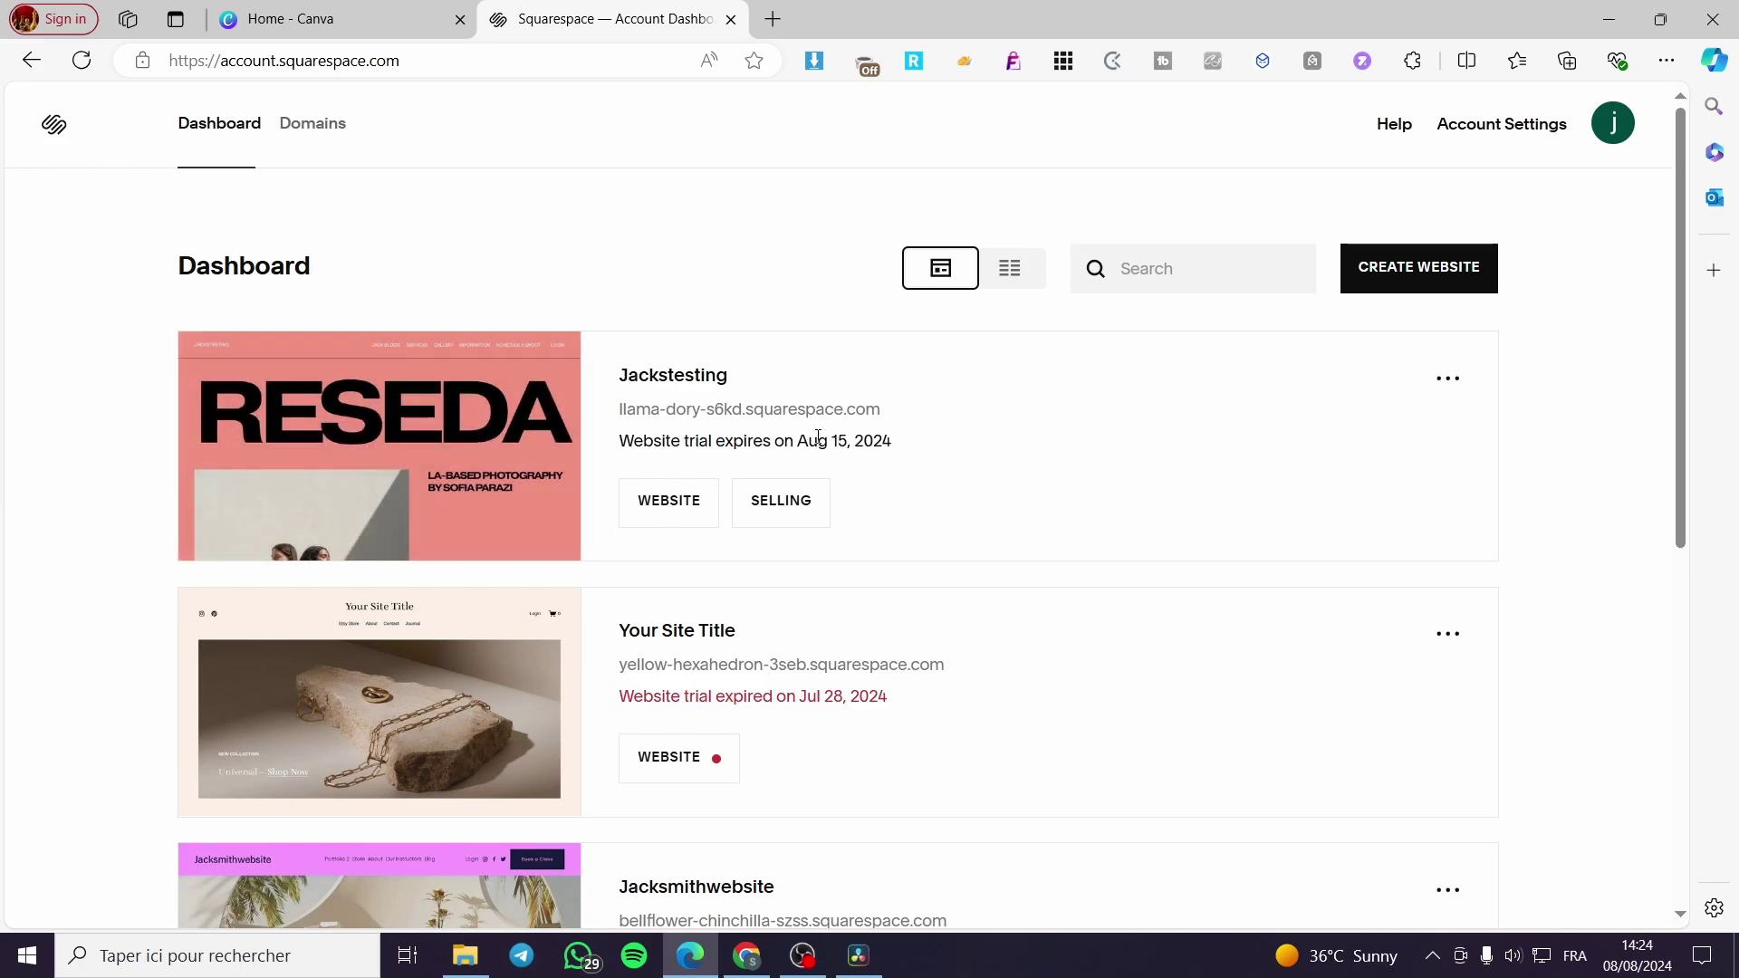
pyautogui.click(676, 509)
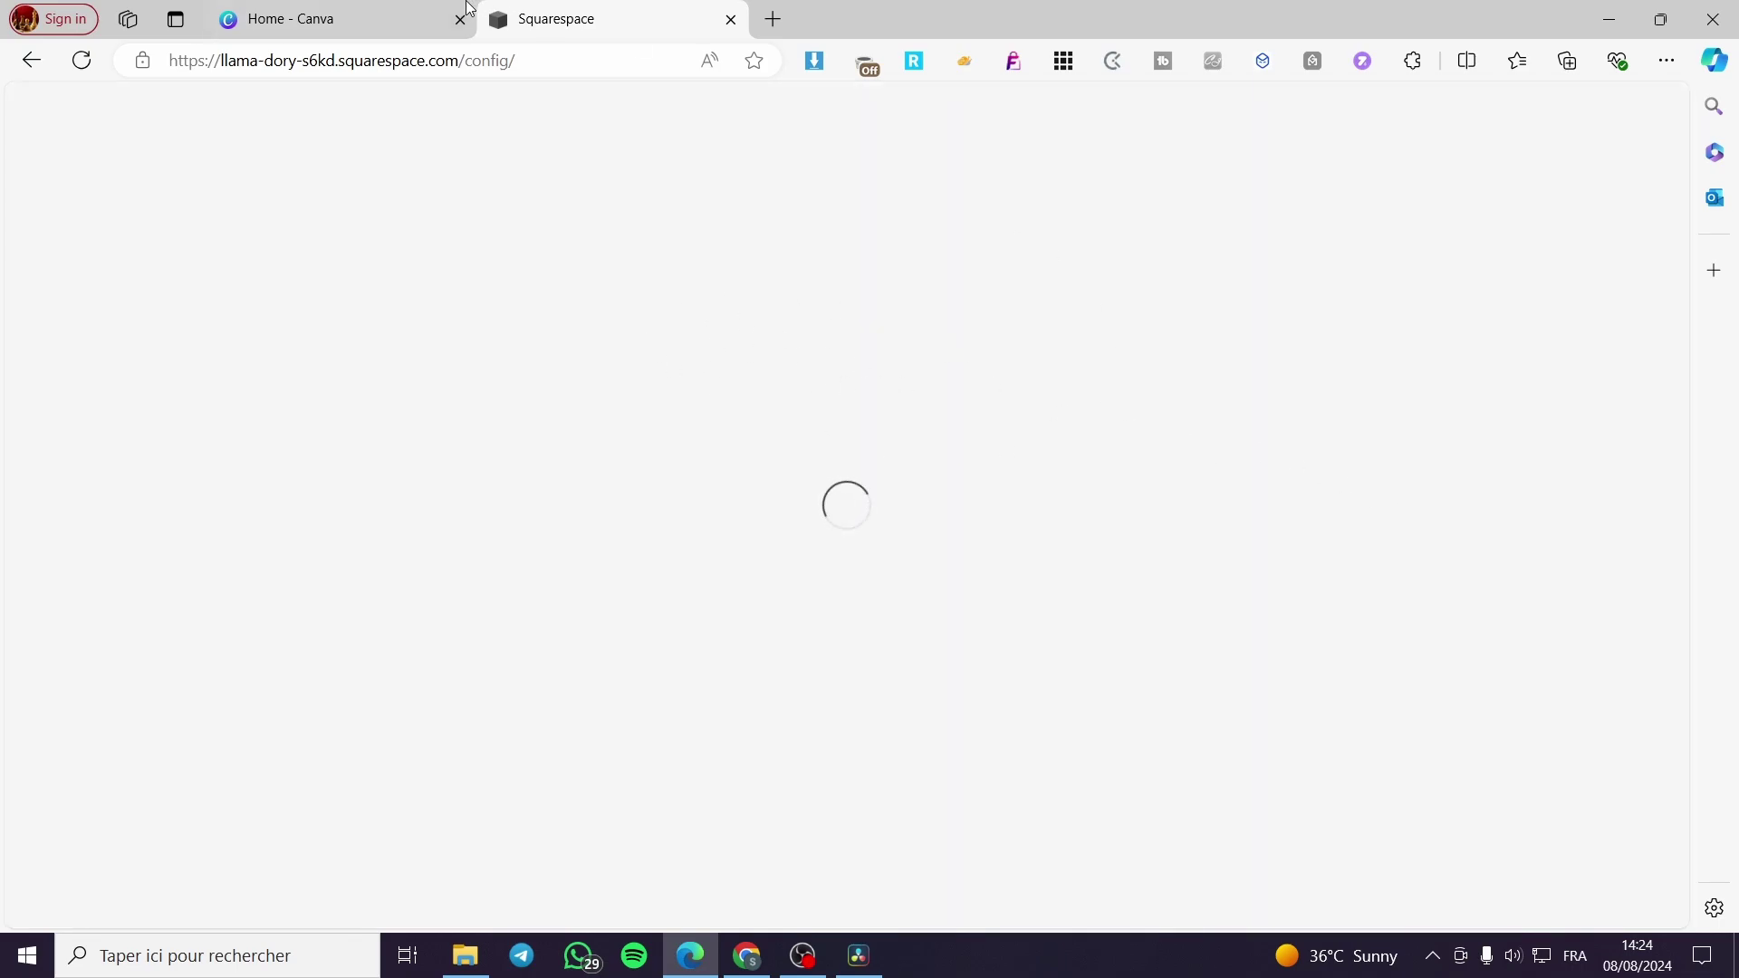
# - Find the summer word search in Canva's Recent designs, then return to the Jackstesting editor
pyautogui.click(417, 9)
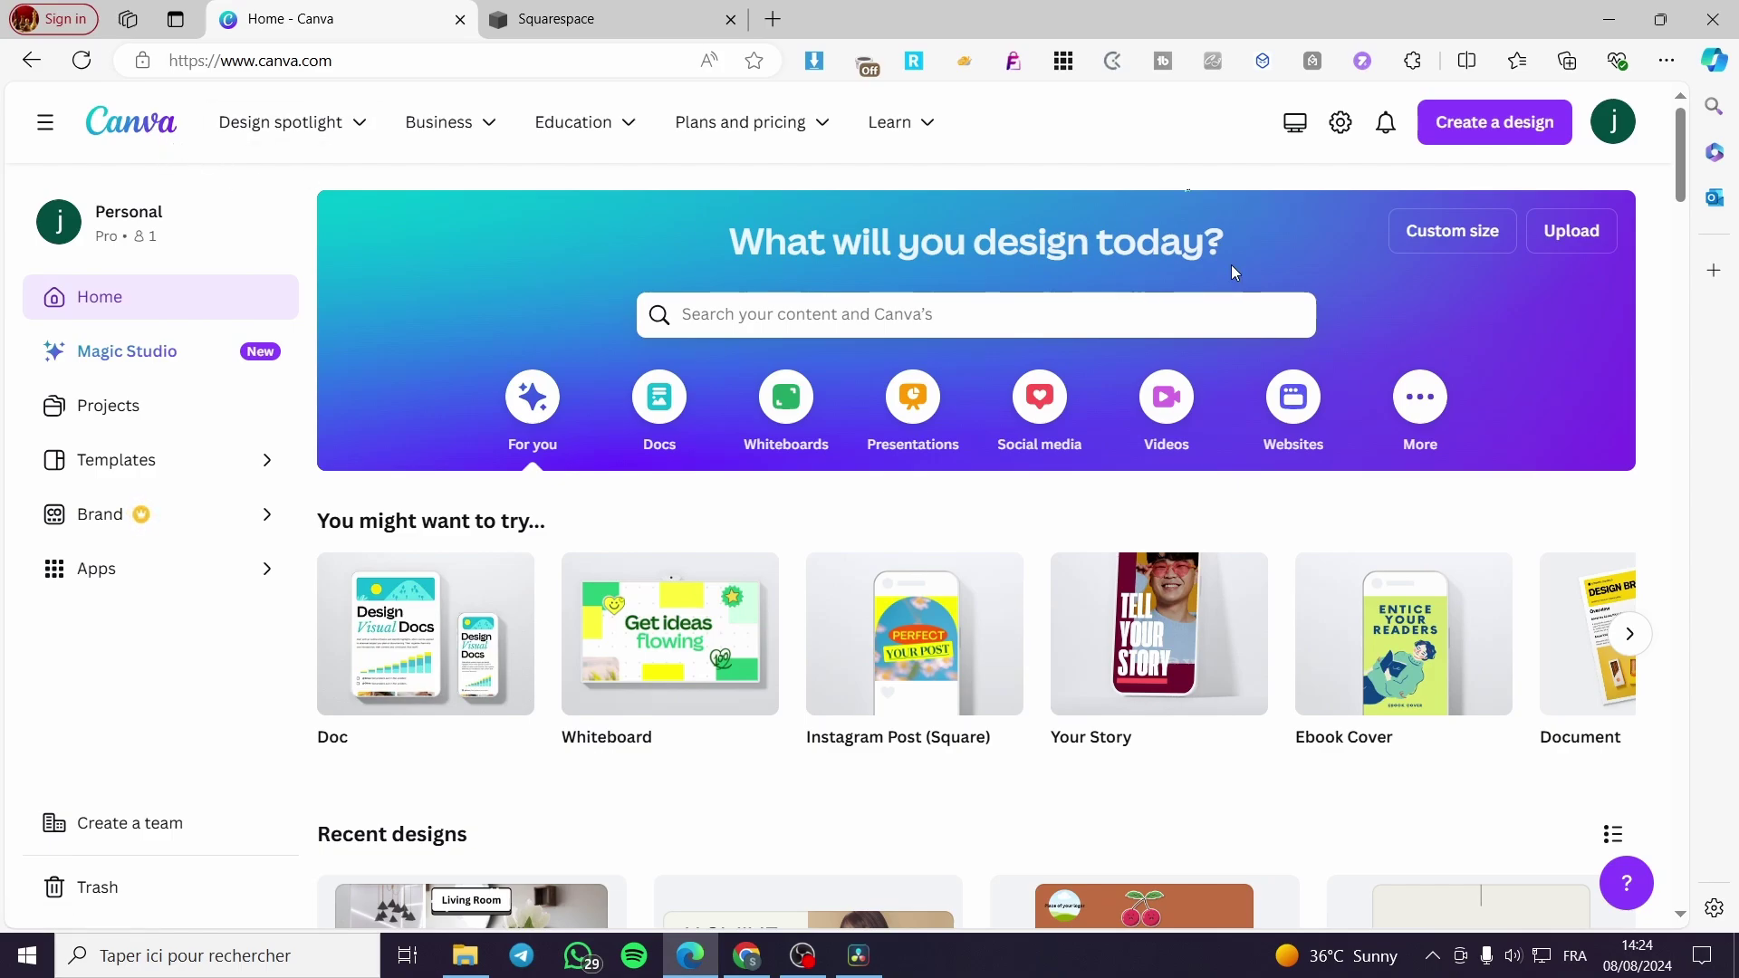
pyautogui.scroll(-5, 1249, 474)
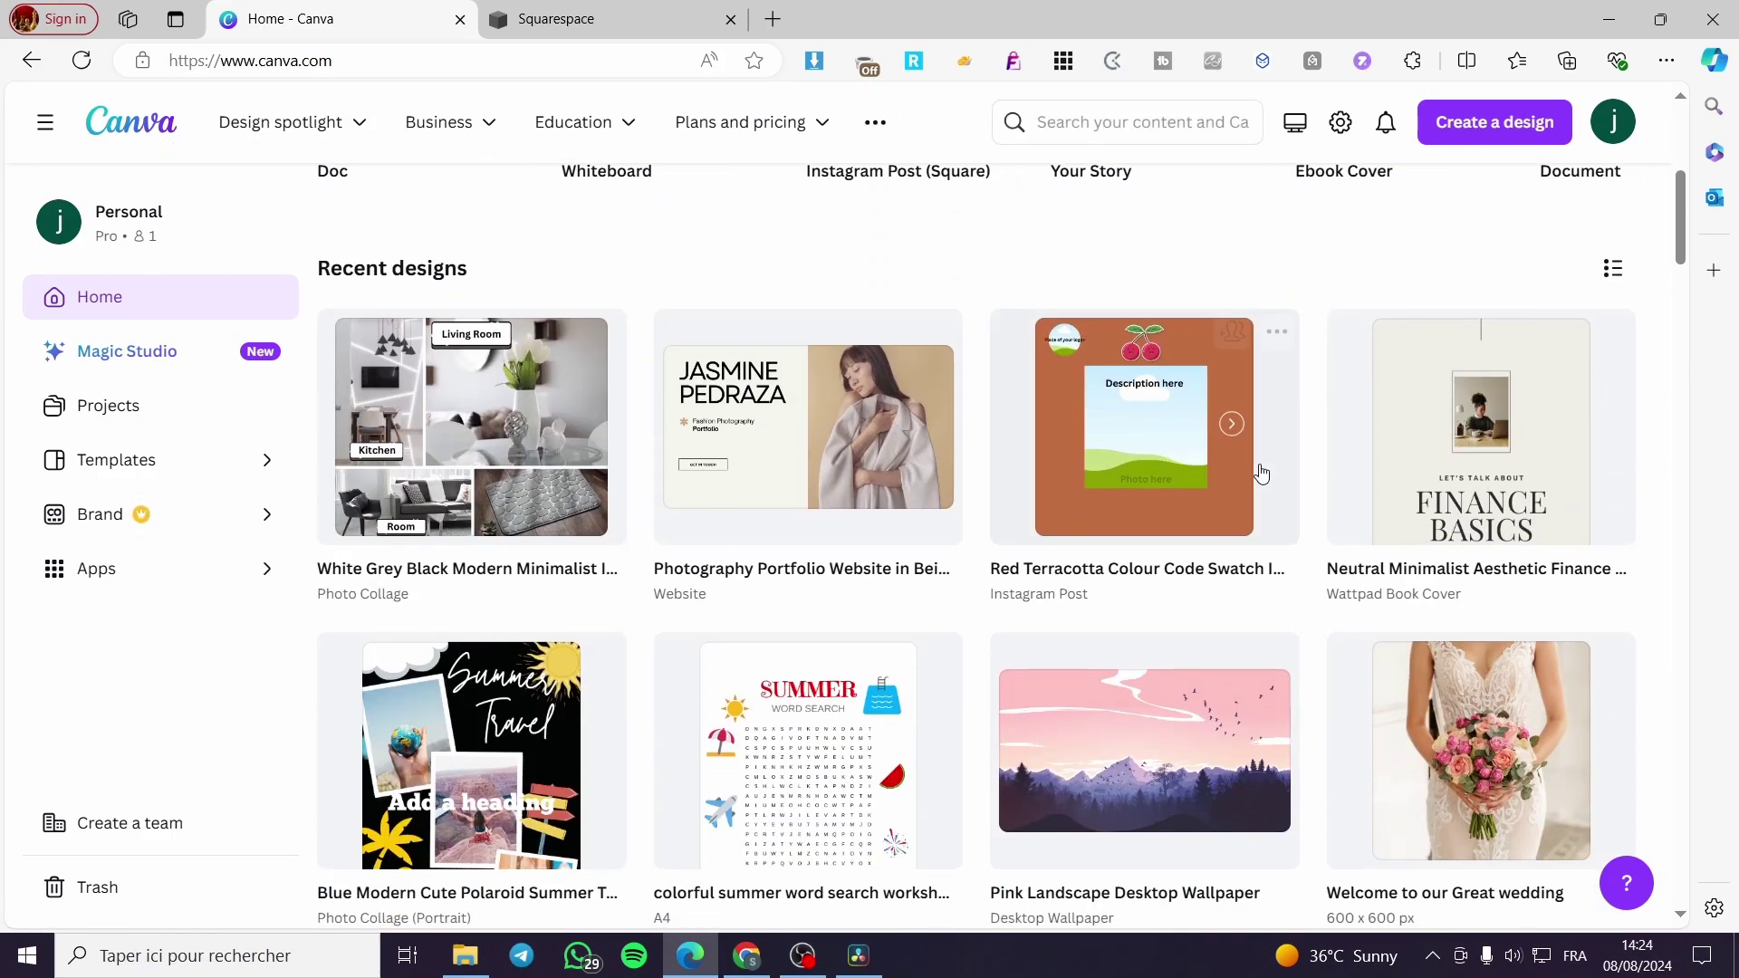
pyautogui.scroll(5, 1527, 492)
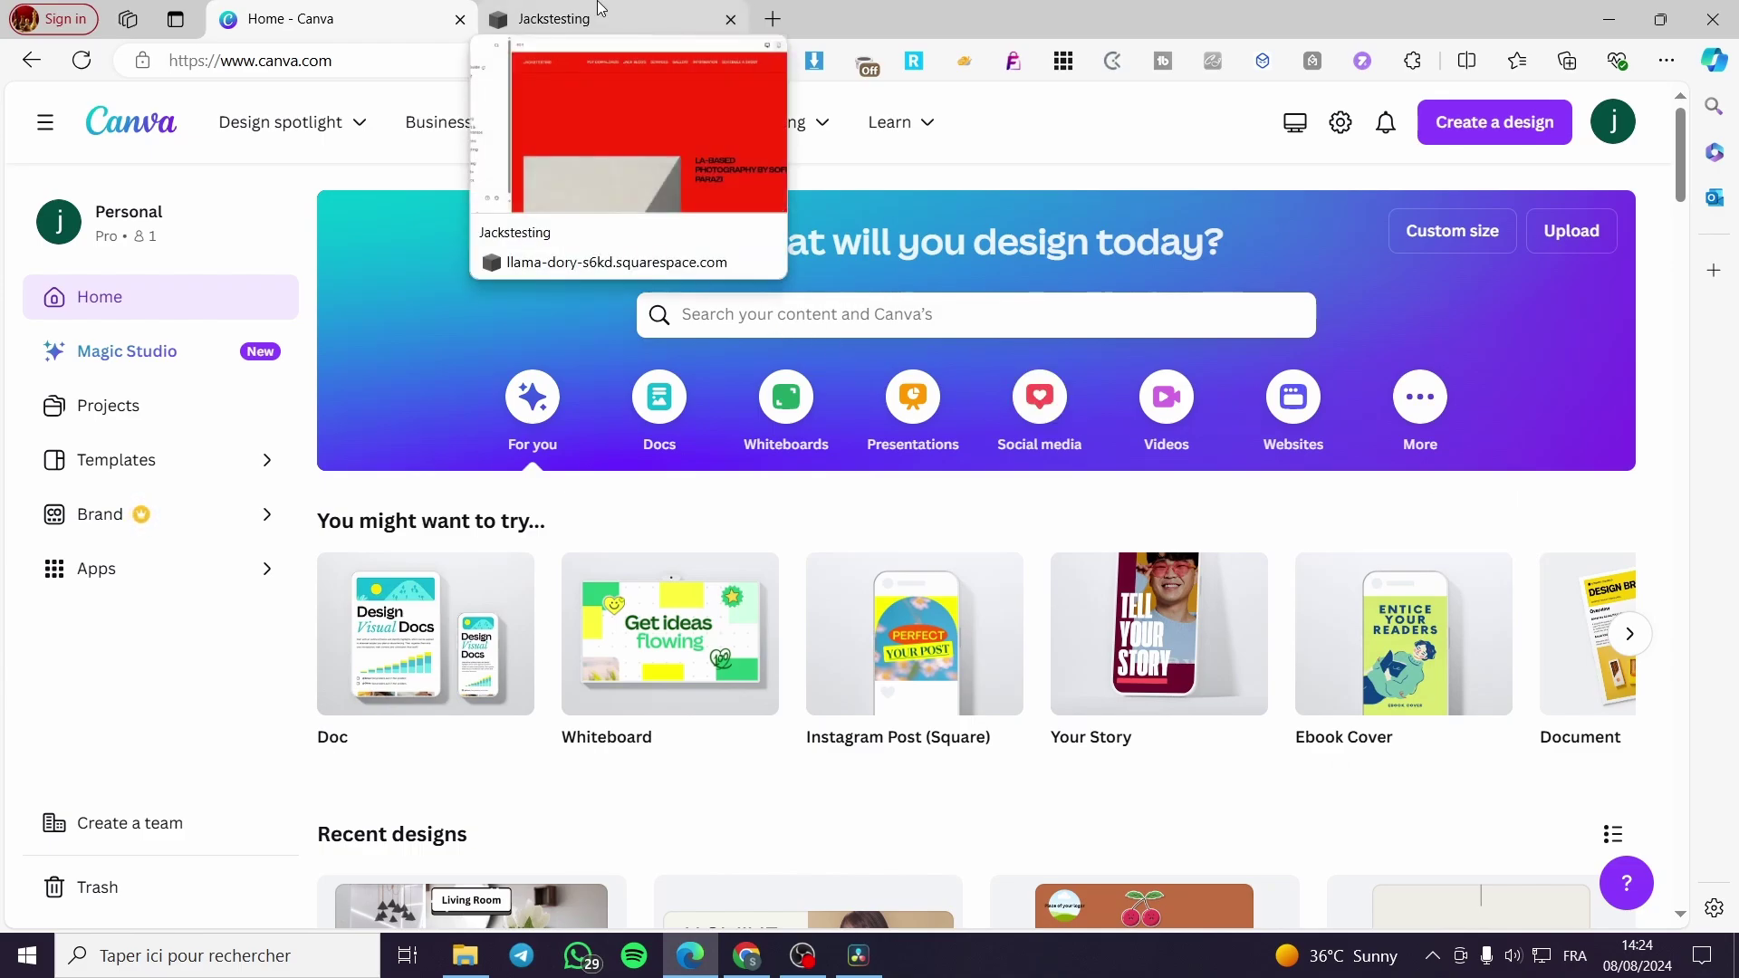
pyautogui.click(598, 11)
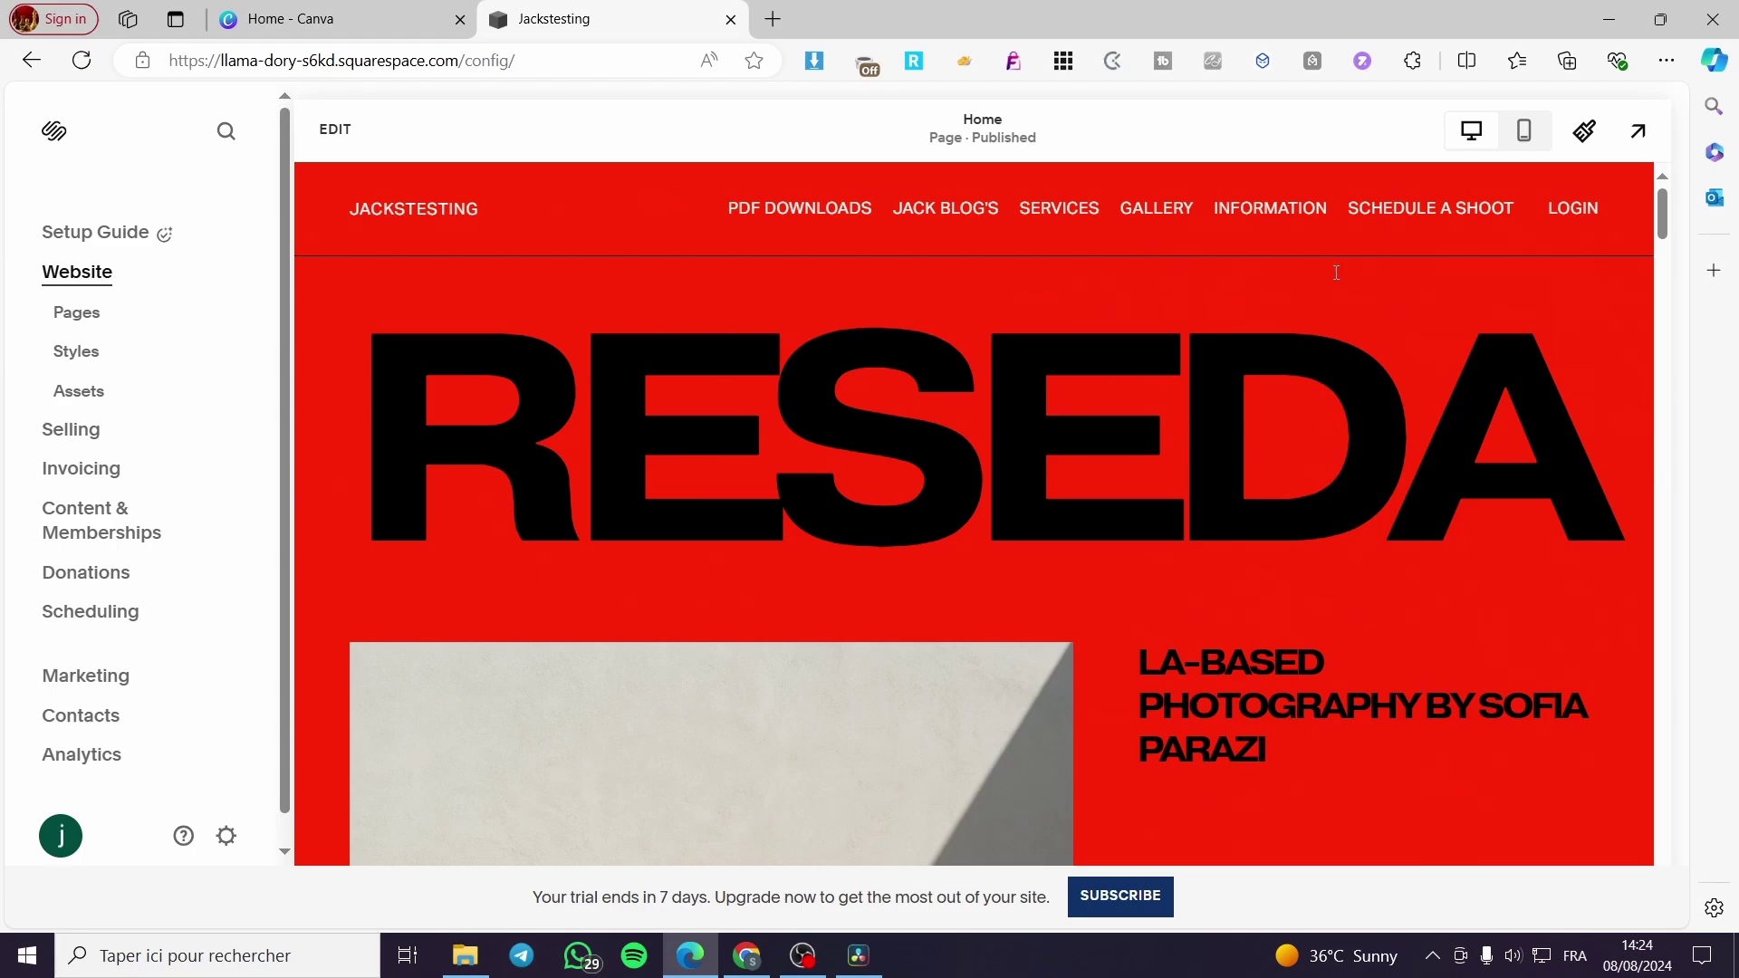
pyautogui.click(335, 19)
pyautogui.scroll(-3, 1158, 562)
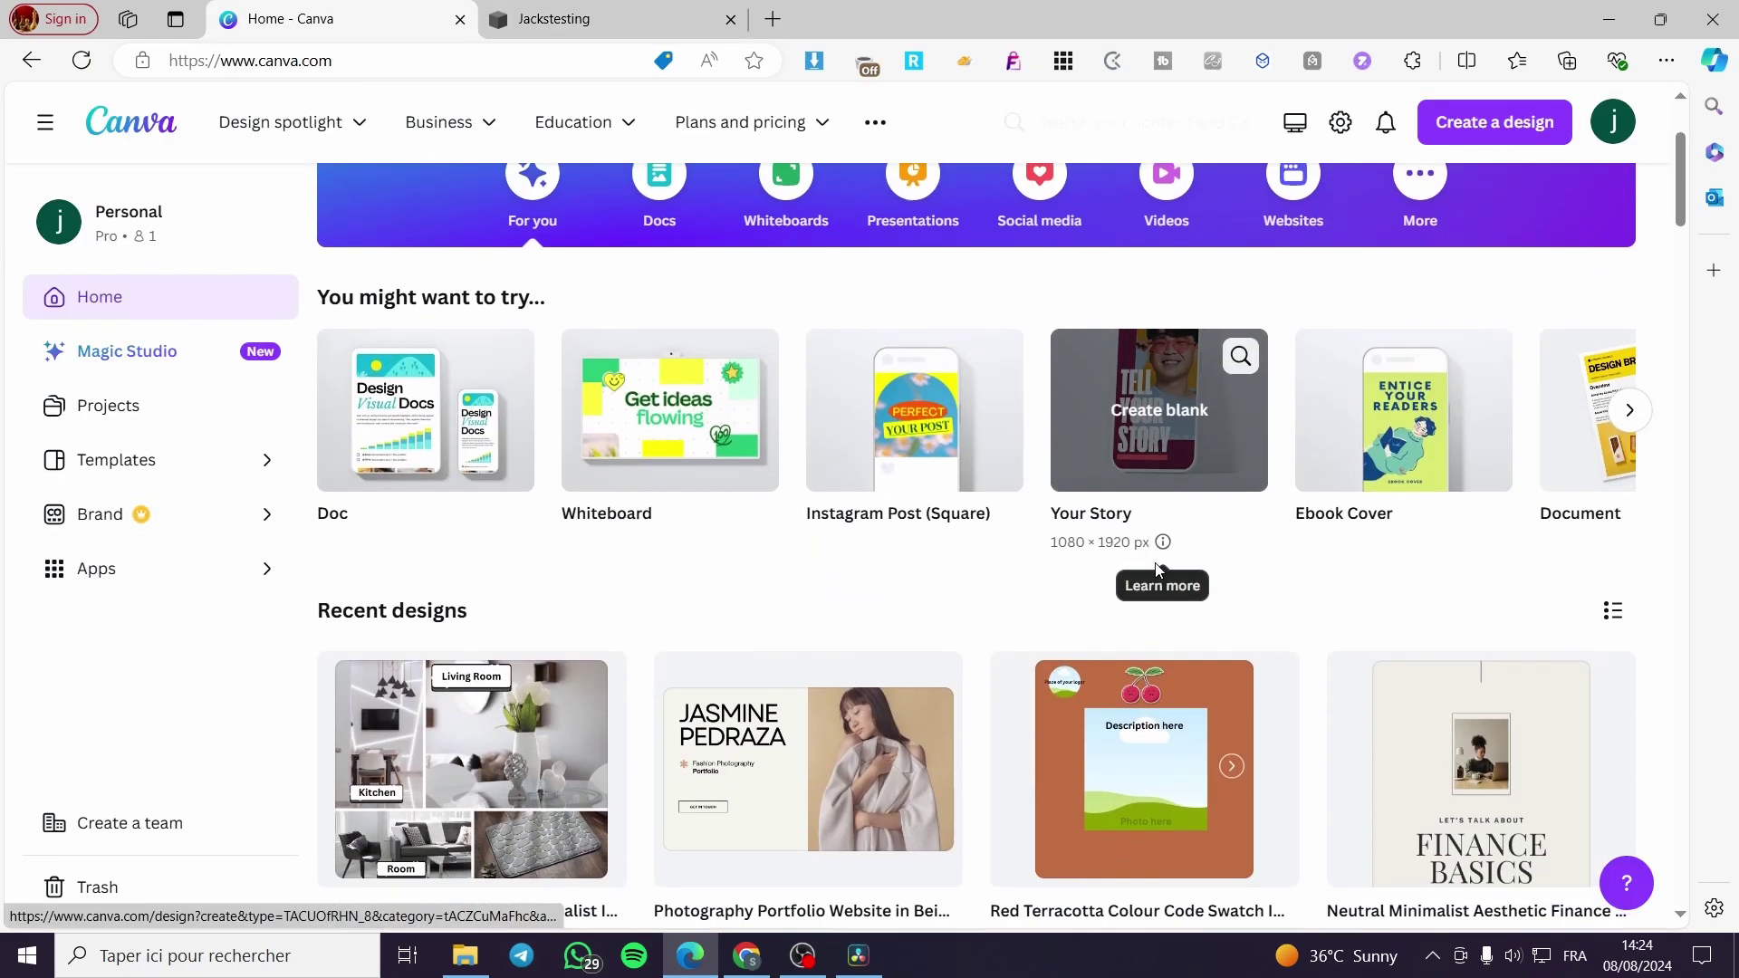
pyautogui.scroll(5, 914, 425)
pyautogui.click(598, 18)
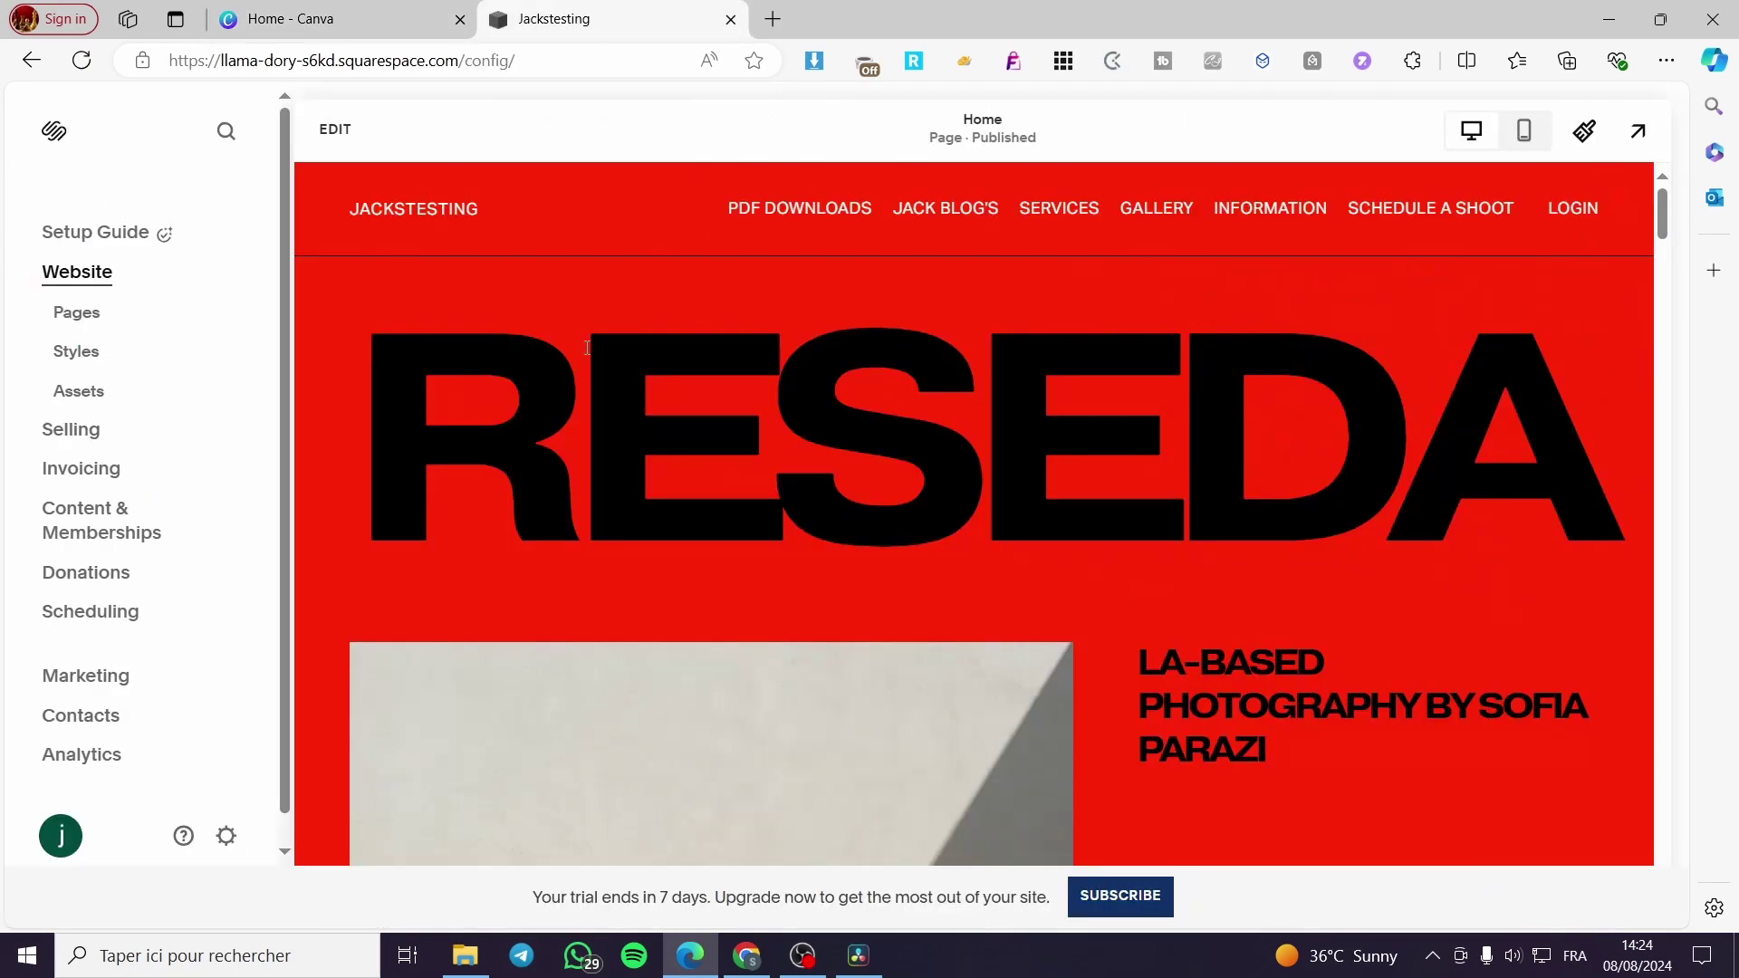
pyautogui.click(335, 18)
pyautogui.scroll(-3, 1213, 473)
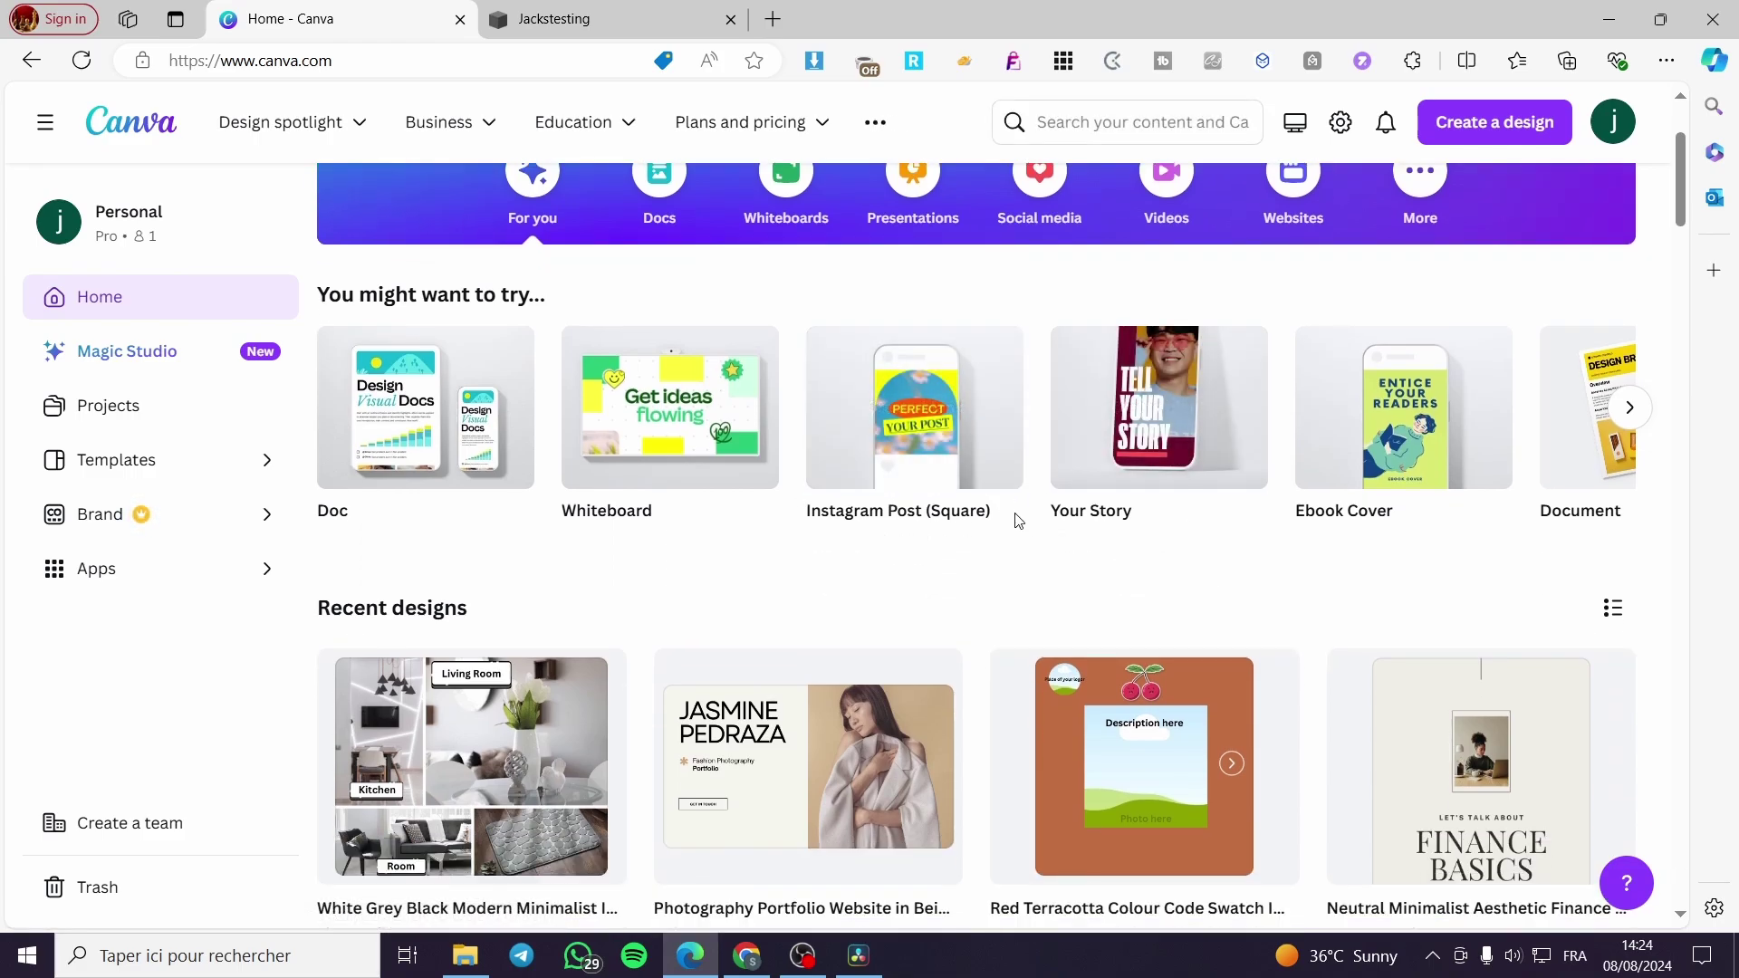
pyautogui.scroll(-5, 1018, 521)
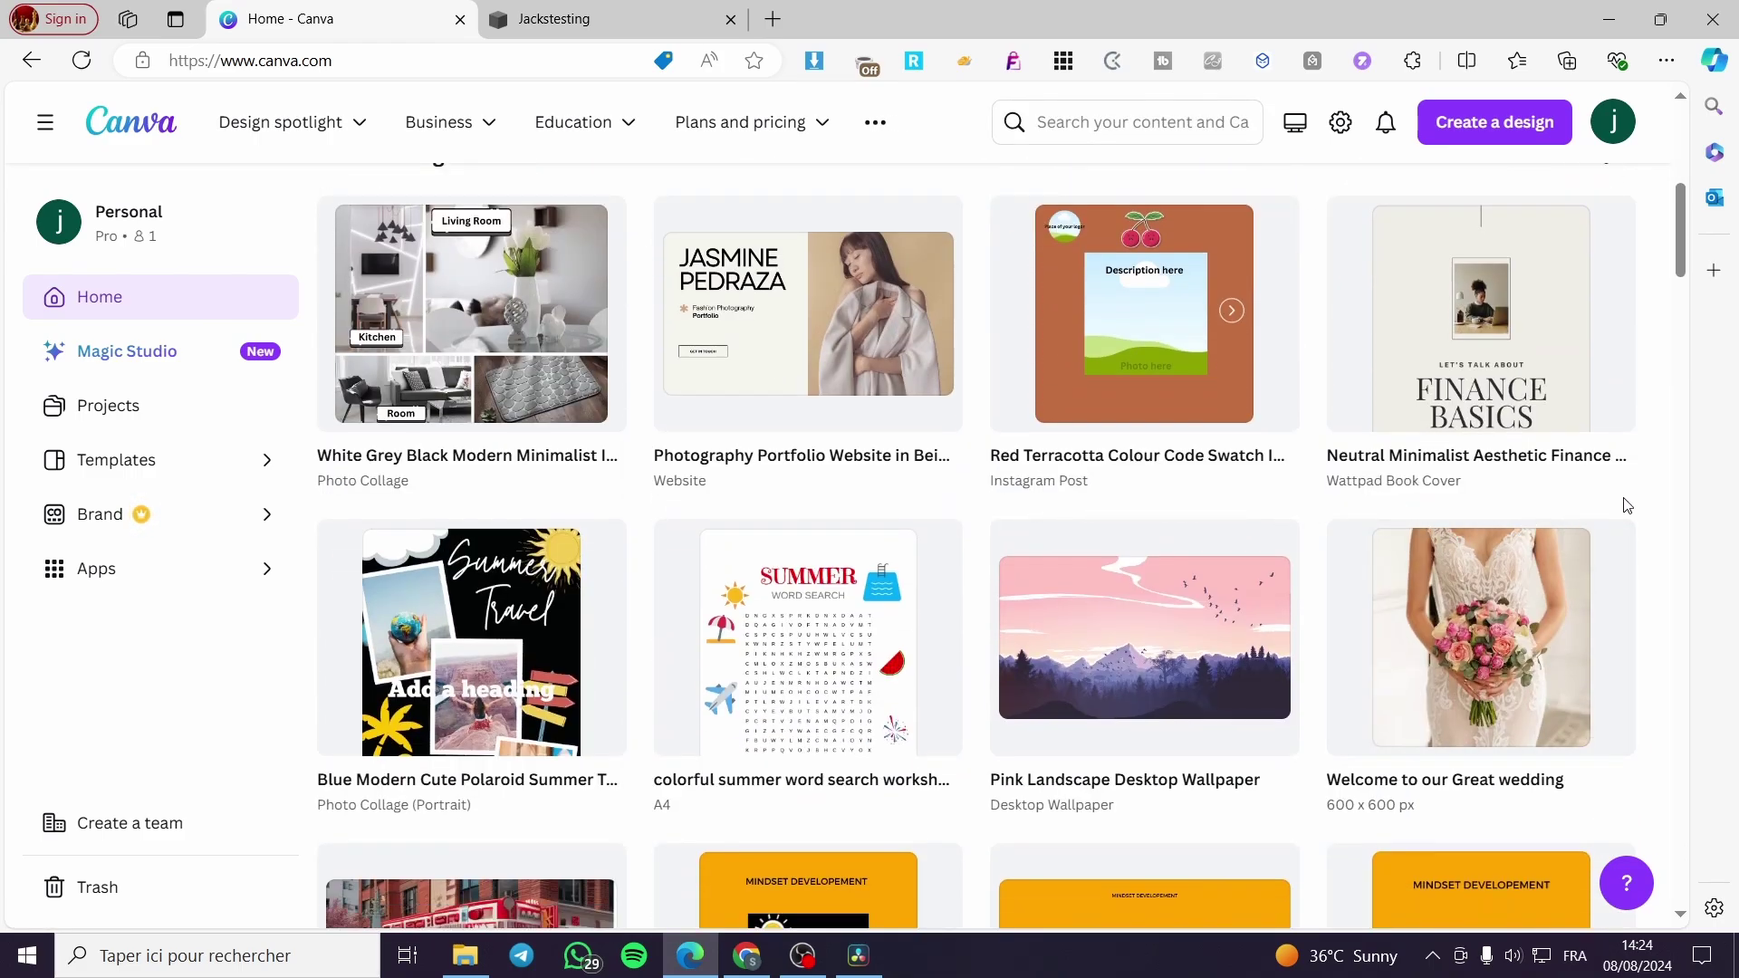
pyautogui.click(569, 18)
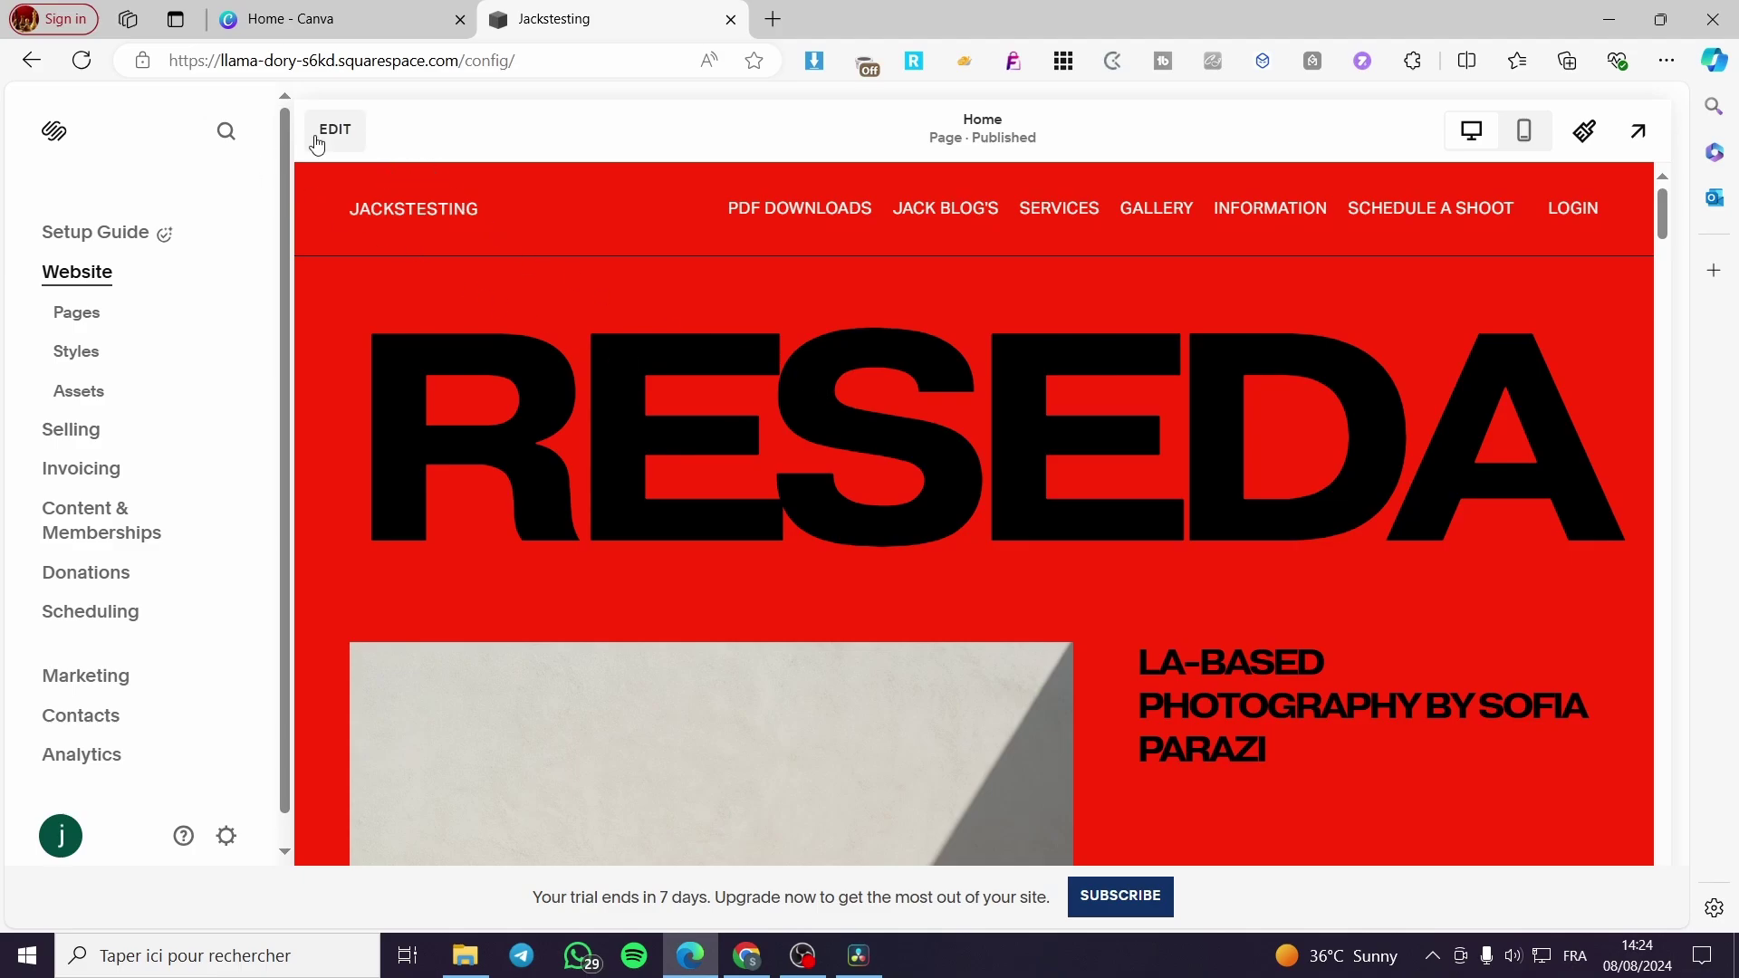
# - Review the site's Pages list, with Home under Not Linked, then go back to Canva
pyautogui.click(88, 323)
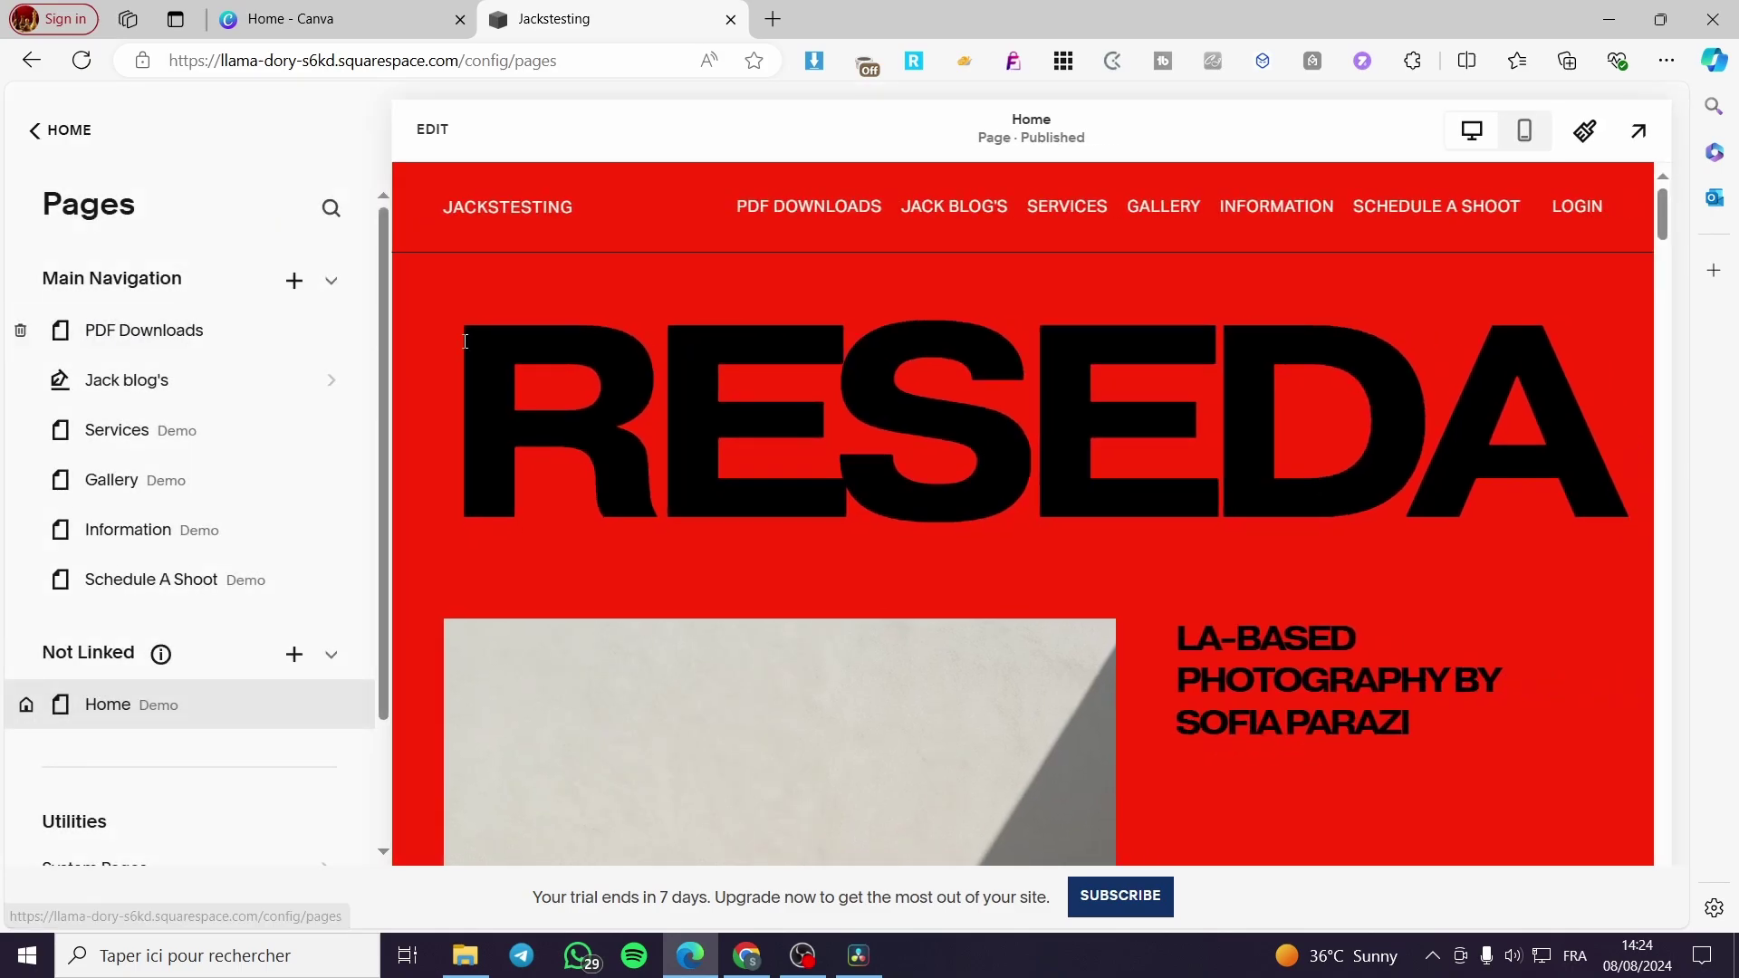
pyautogui.scroll(-5, 1203, 399)
pyautogui.scroll(5, 1144, 382)
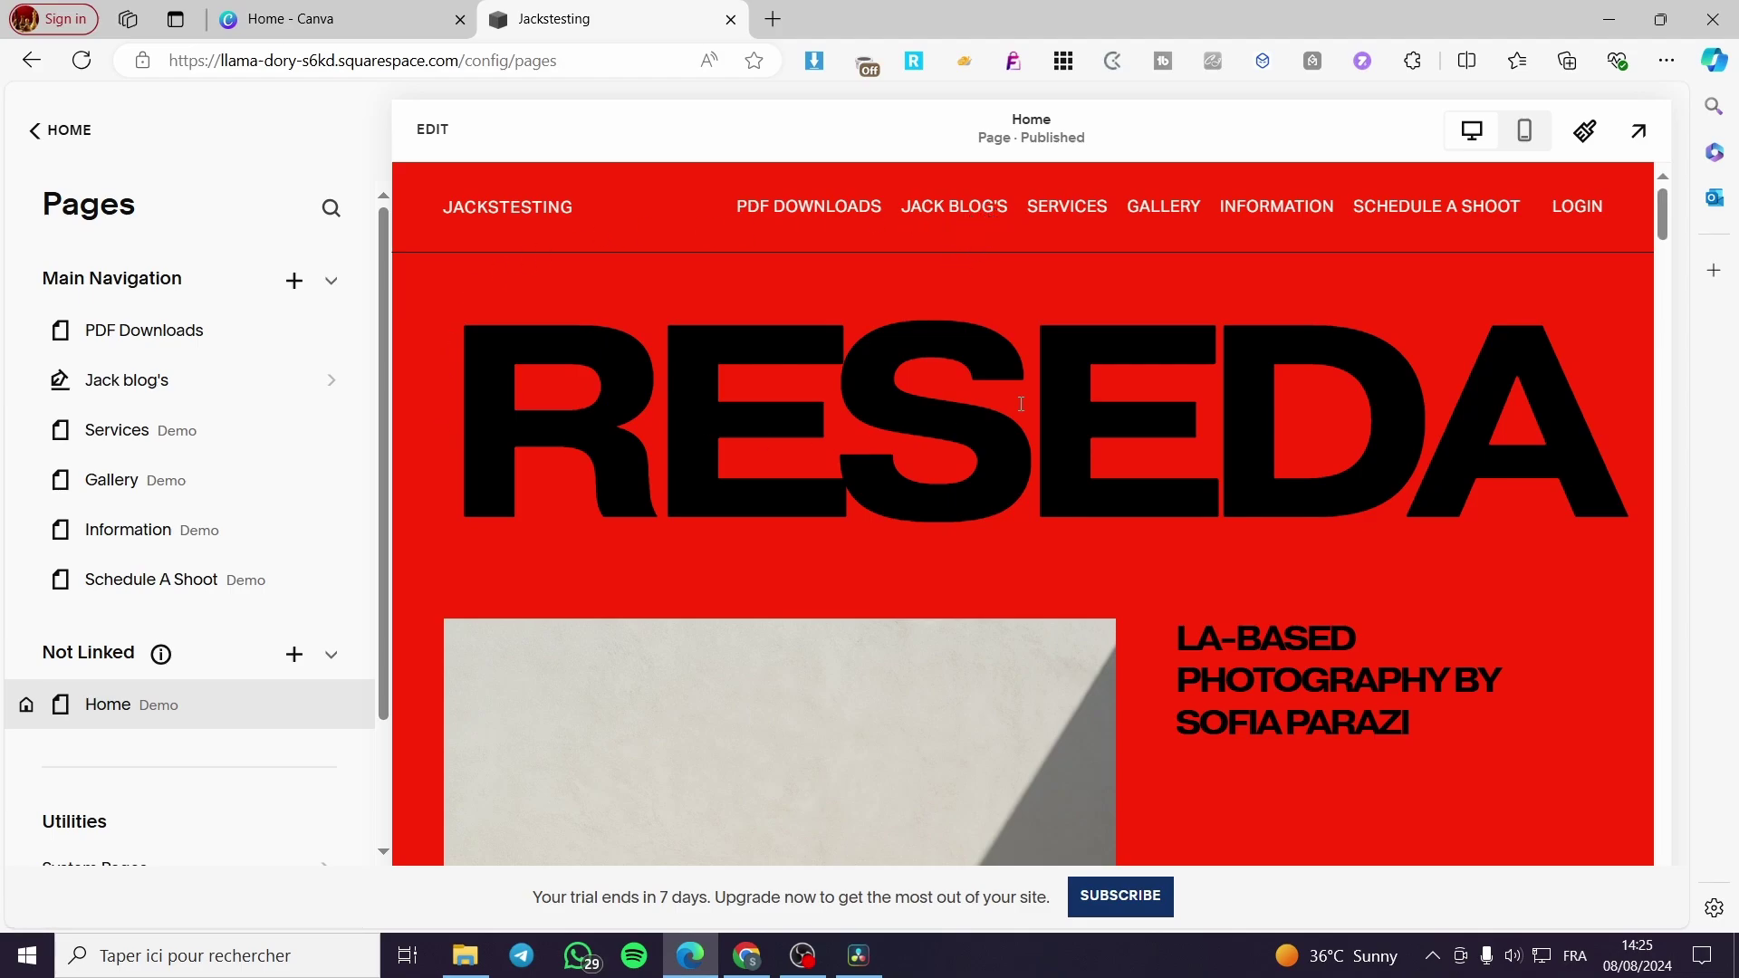
pyautogui.scroll(-5, 1203, 411)
pyautogui.scroll(3, 1255, 433)
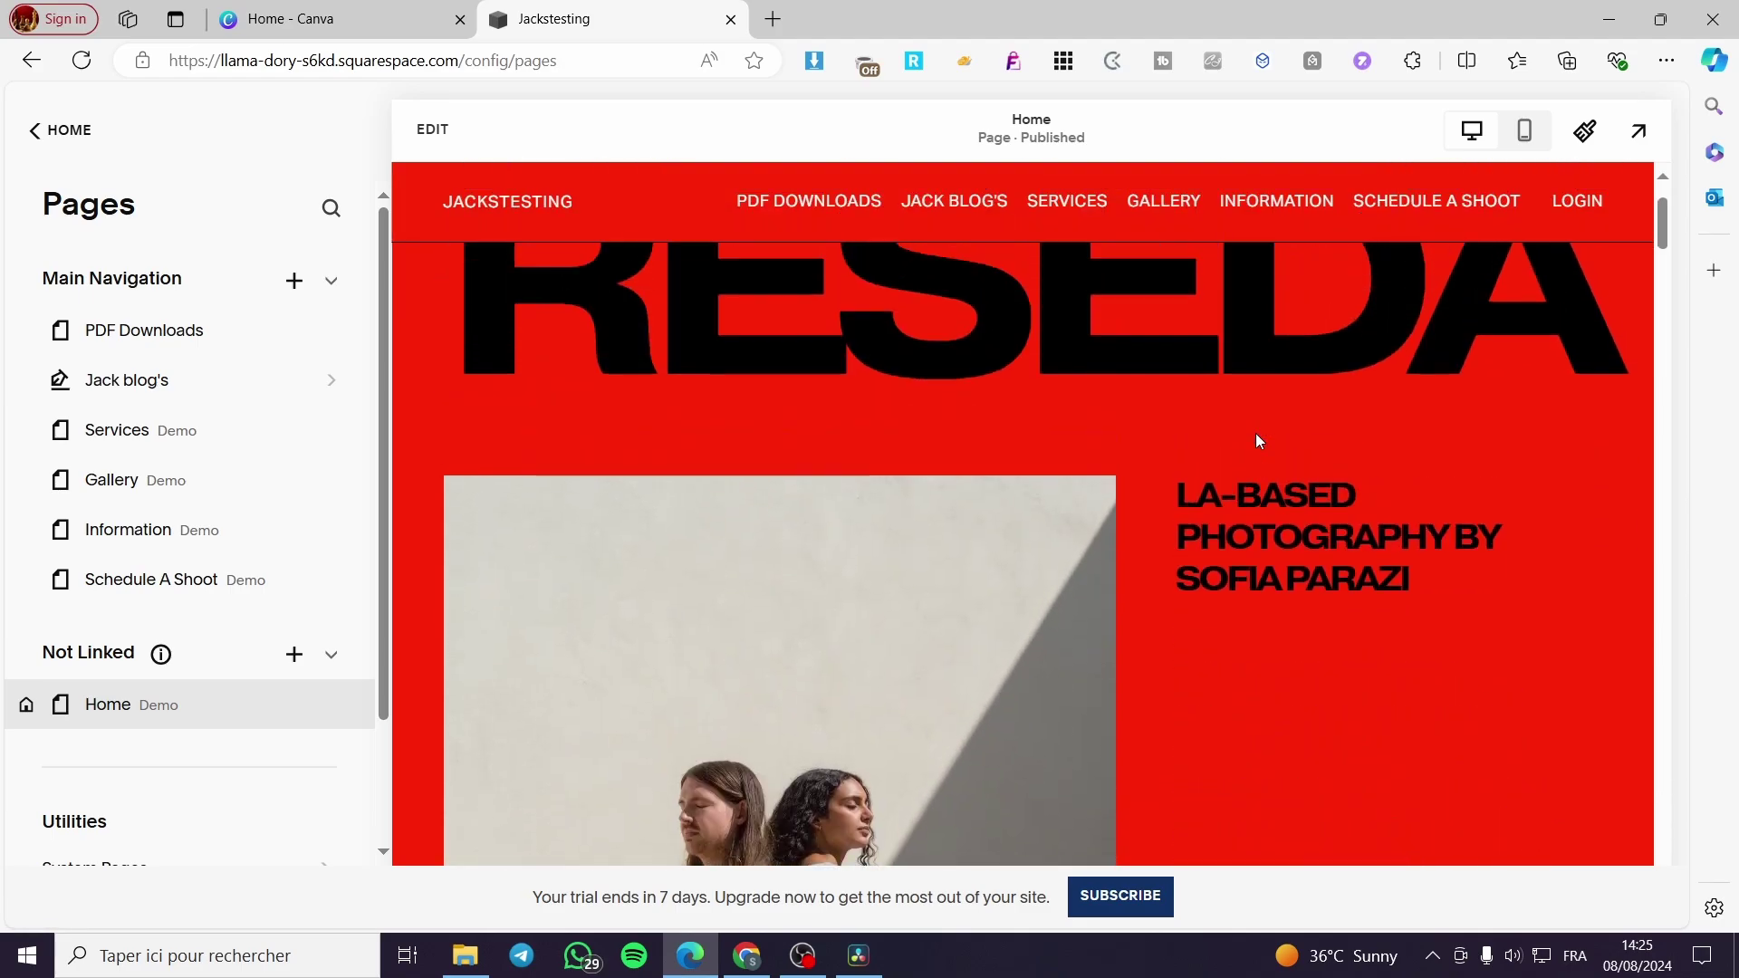
pyautogui.scroll(2, 1255, 433)
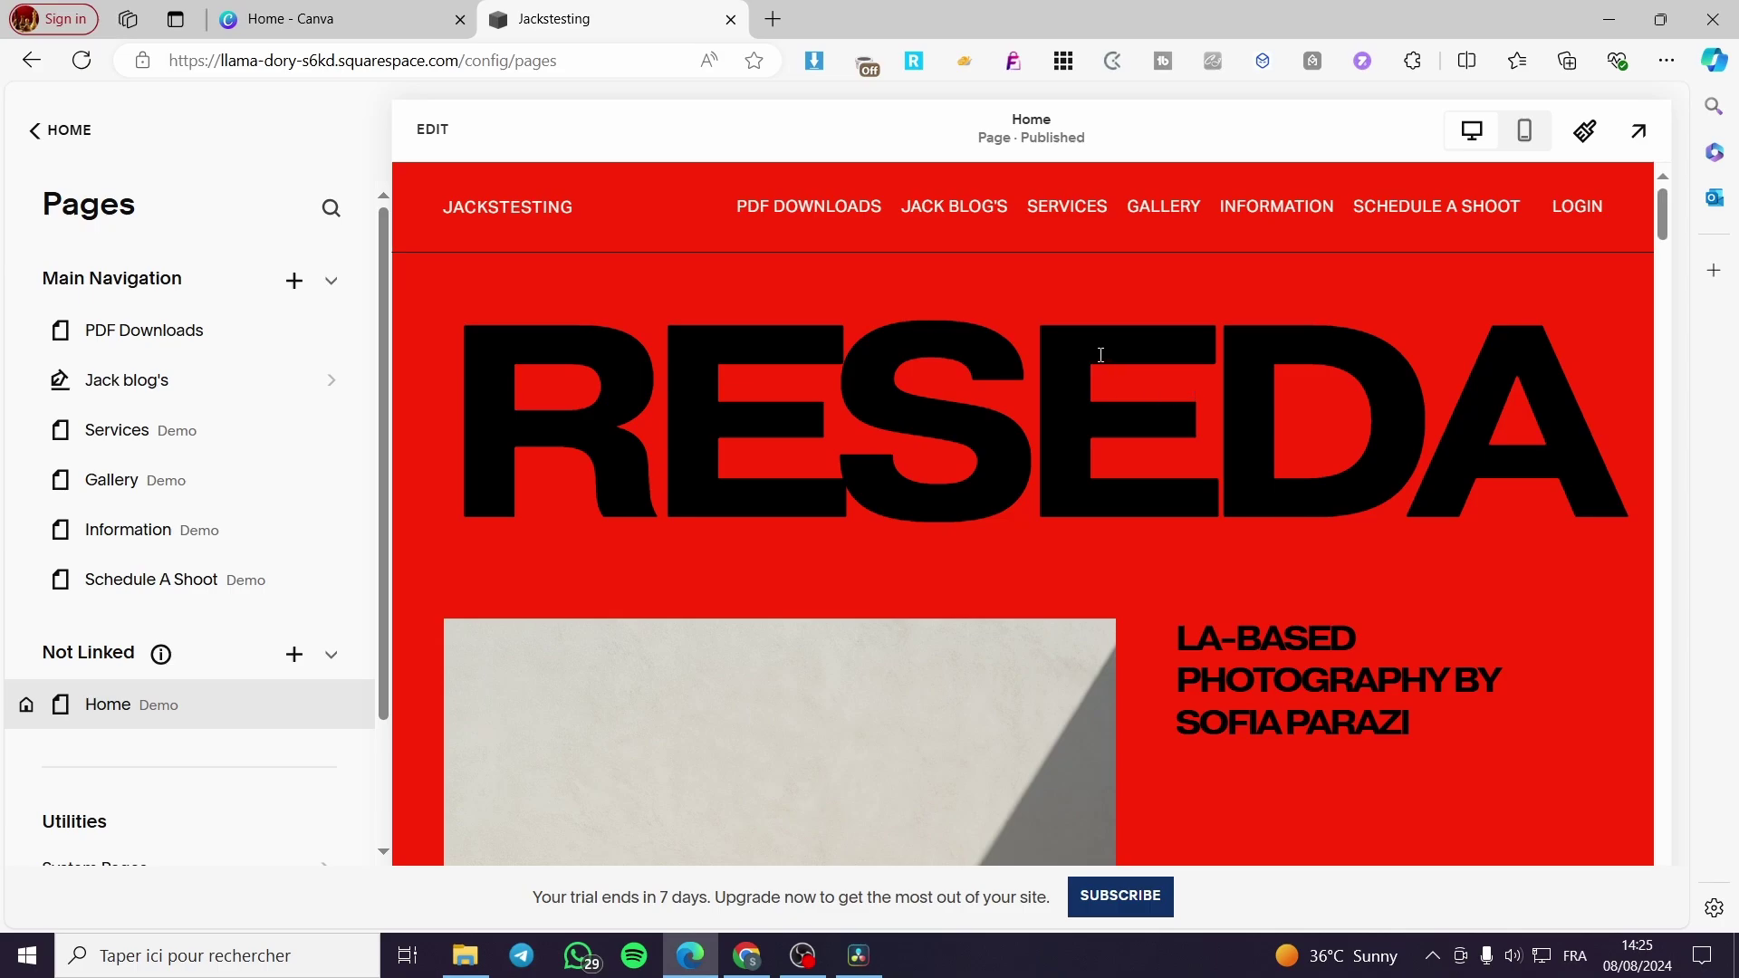
pyautogui.click(298, 10)
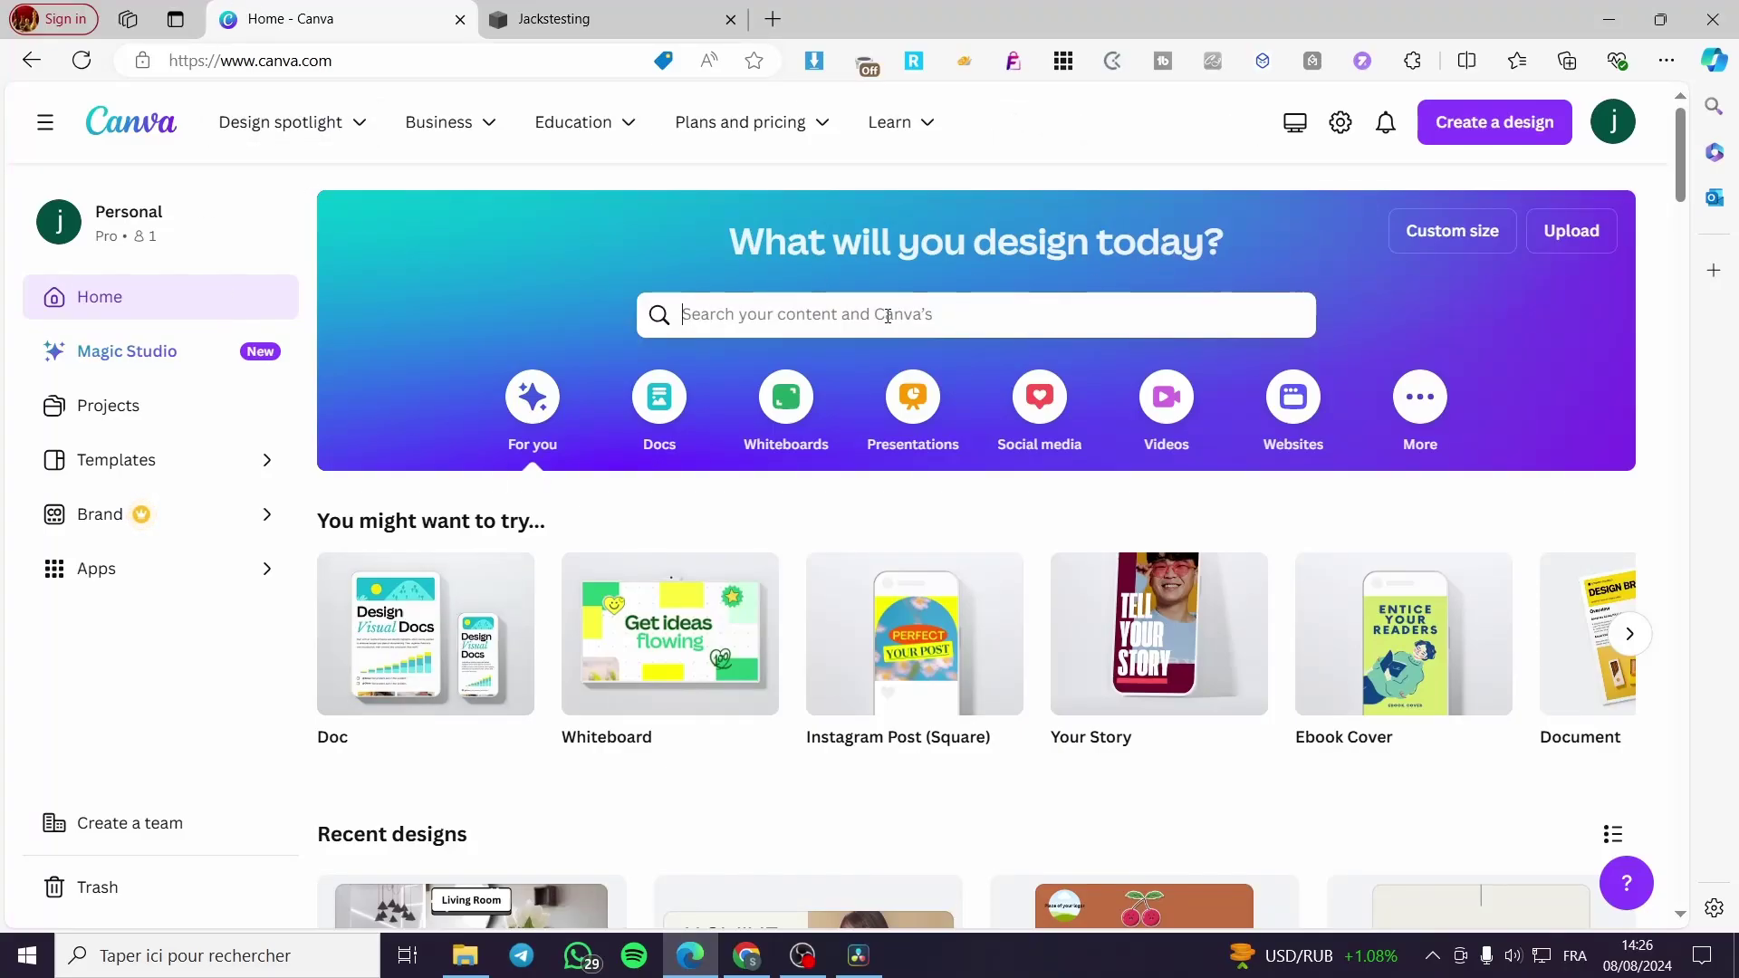
# - Create a new blank 500 × 500 px Animated Logo design in Canva
pyautogui.click(888, 315)
pyautogui.write('in')
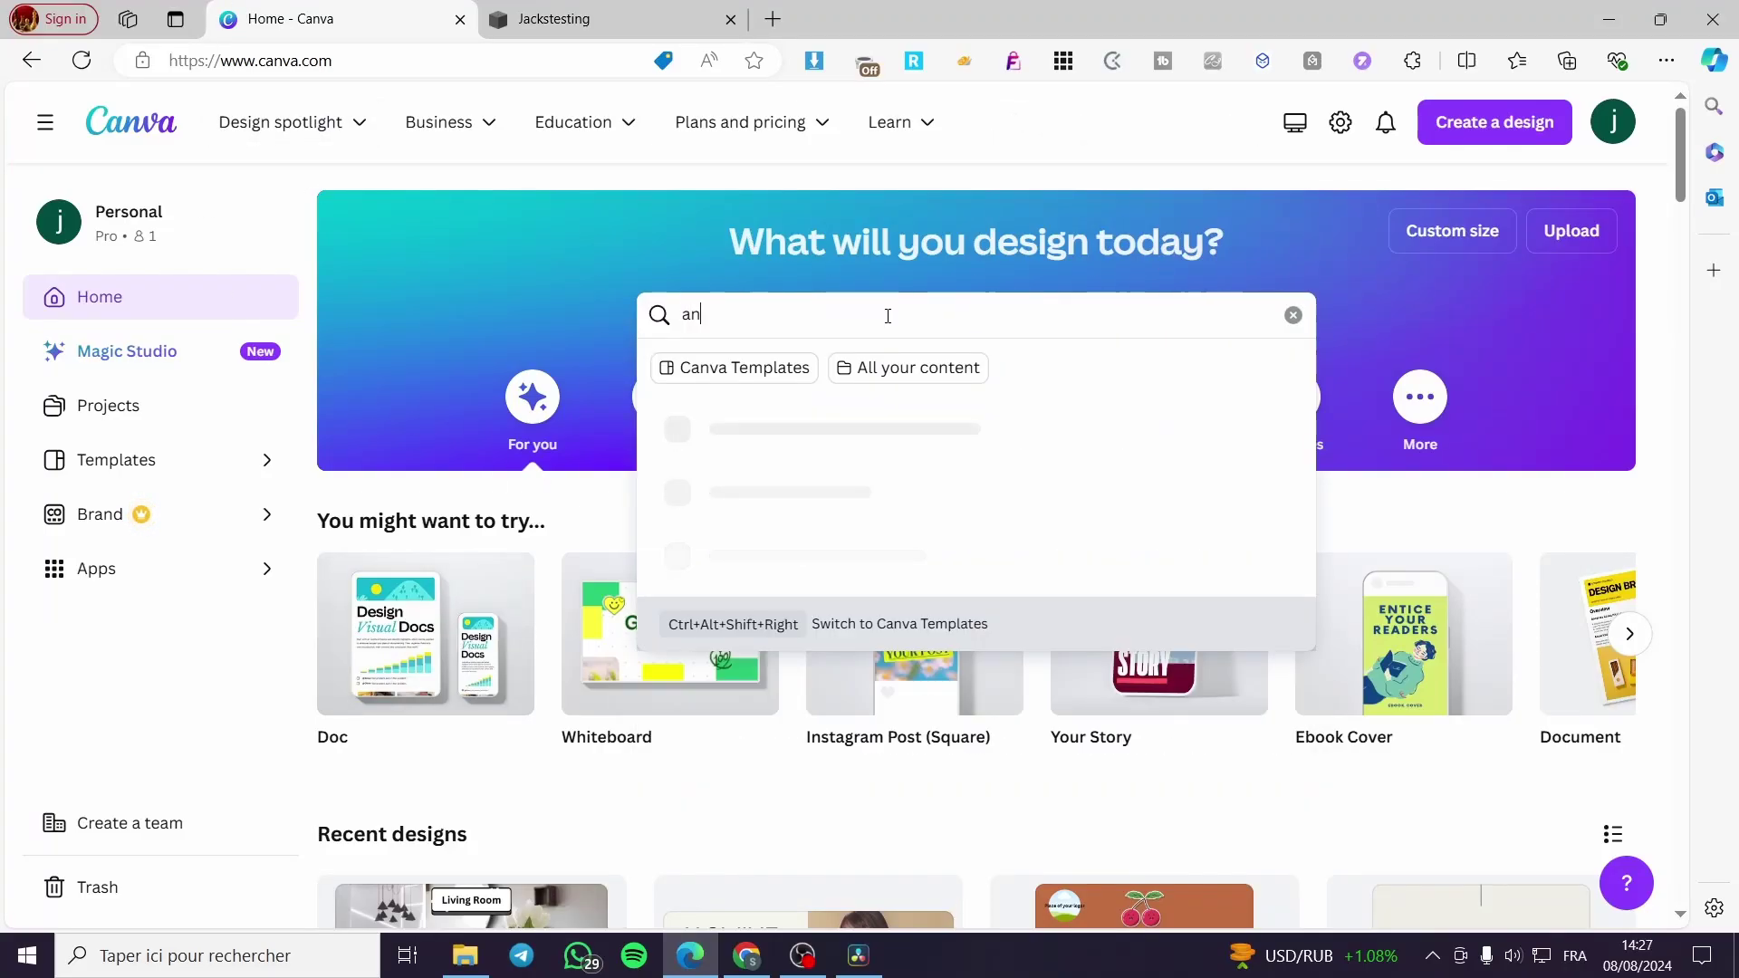
pyautogui.press('BackSpace')
pyautogui.press('BackSpace')
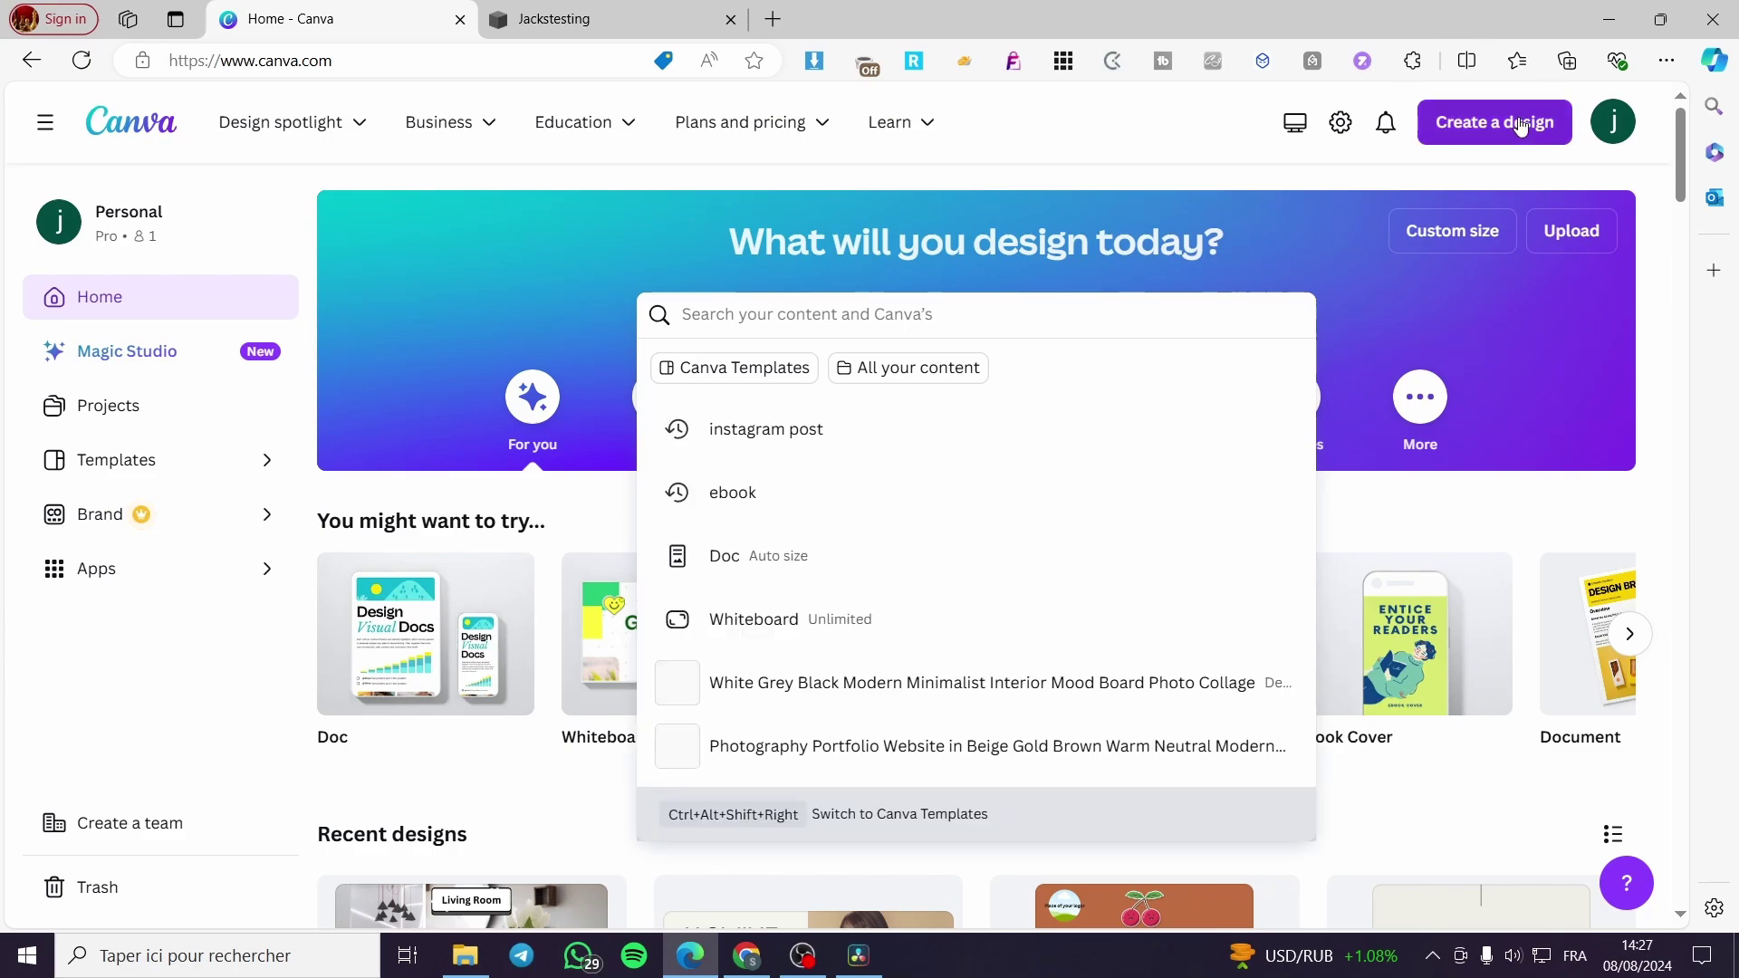
pyautogui.click(1510, 121)
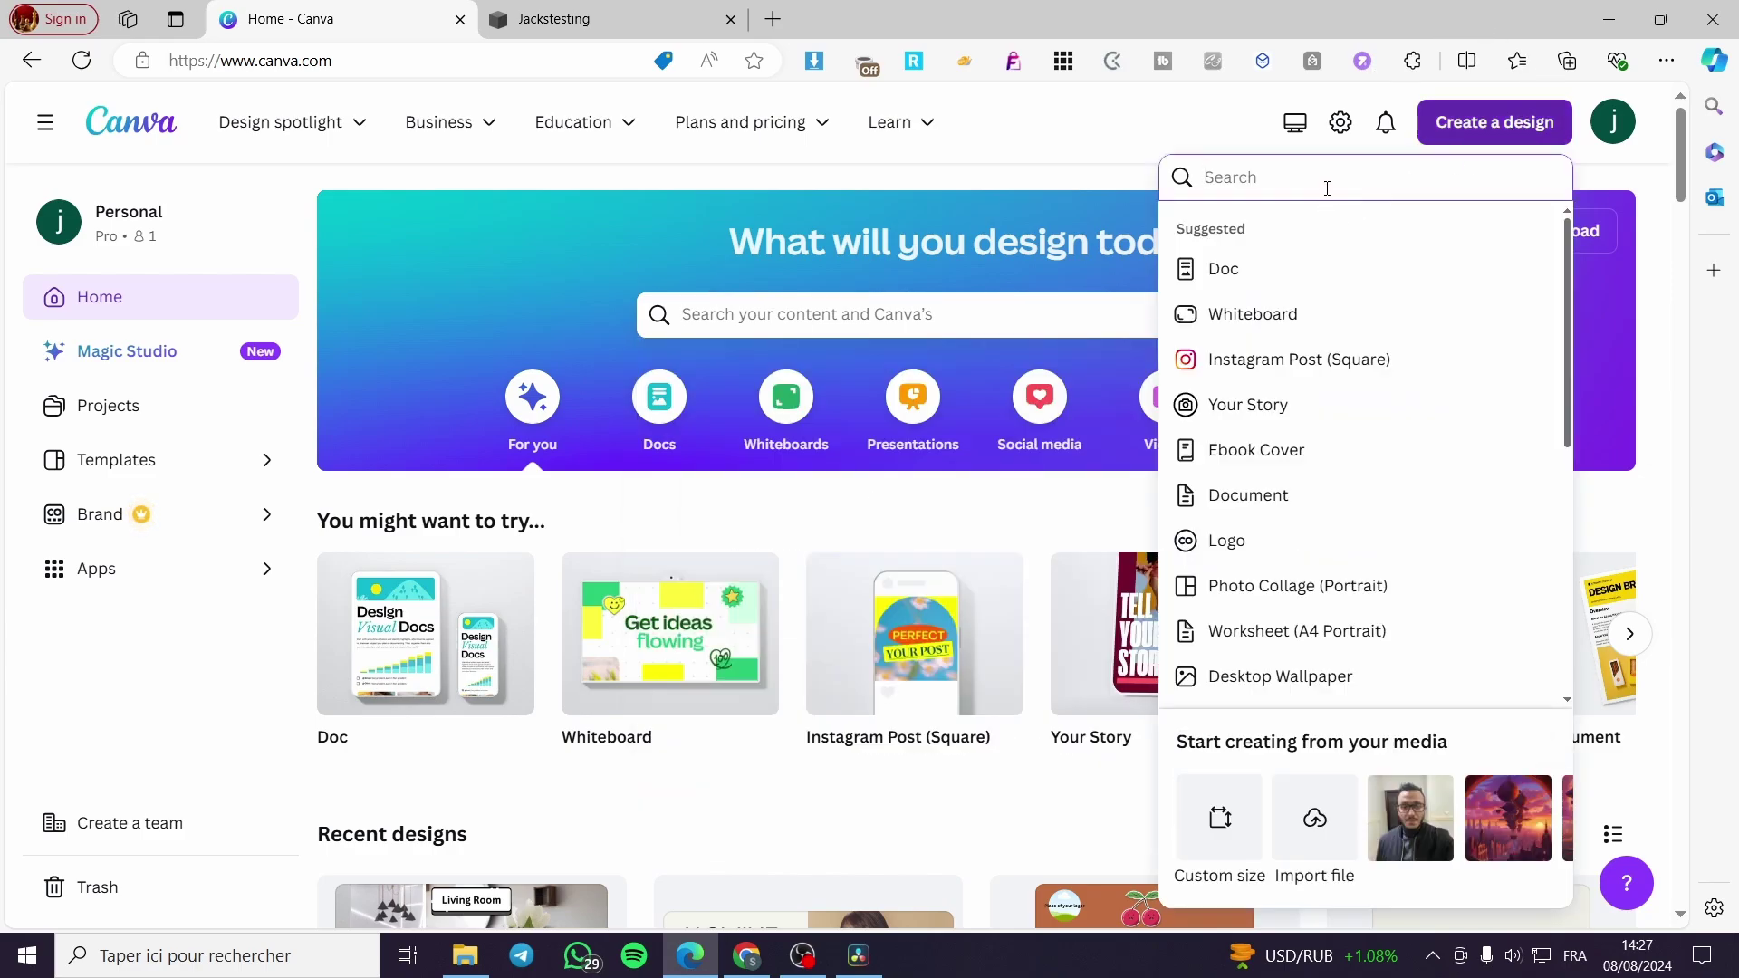
pyautogui.write('animated')
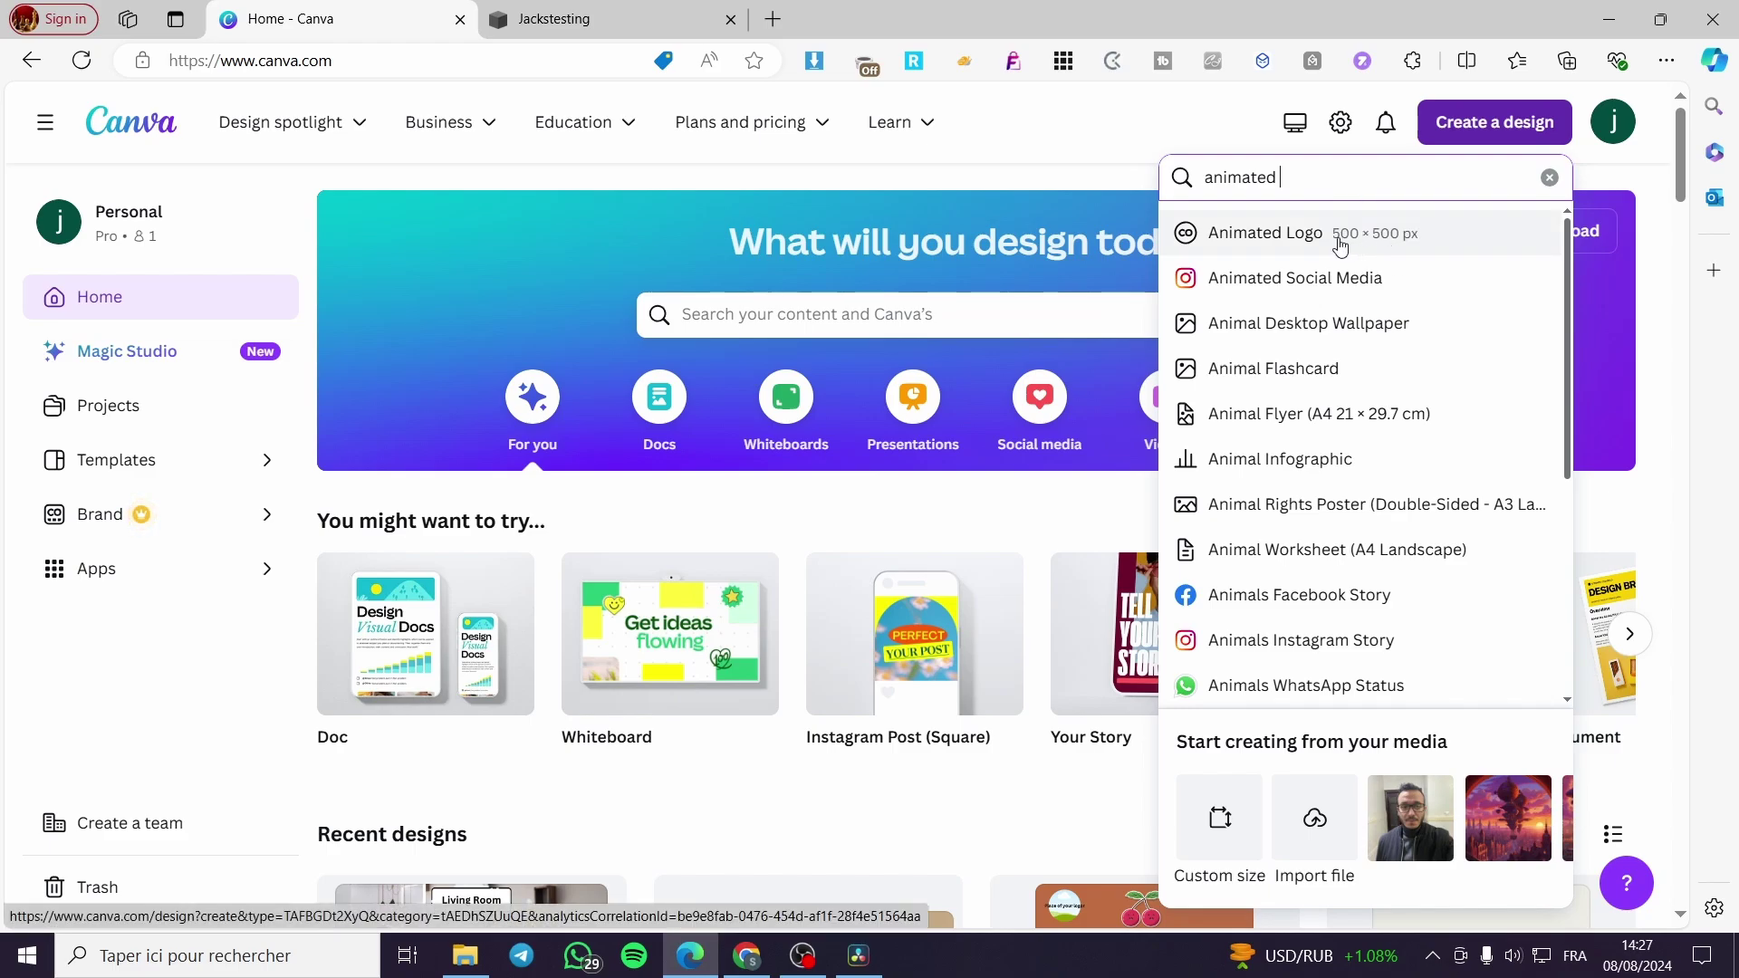
pyautogui.click(1339, 246)
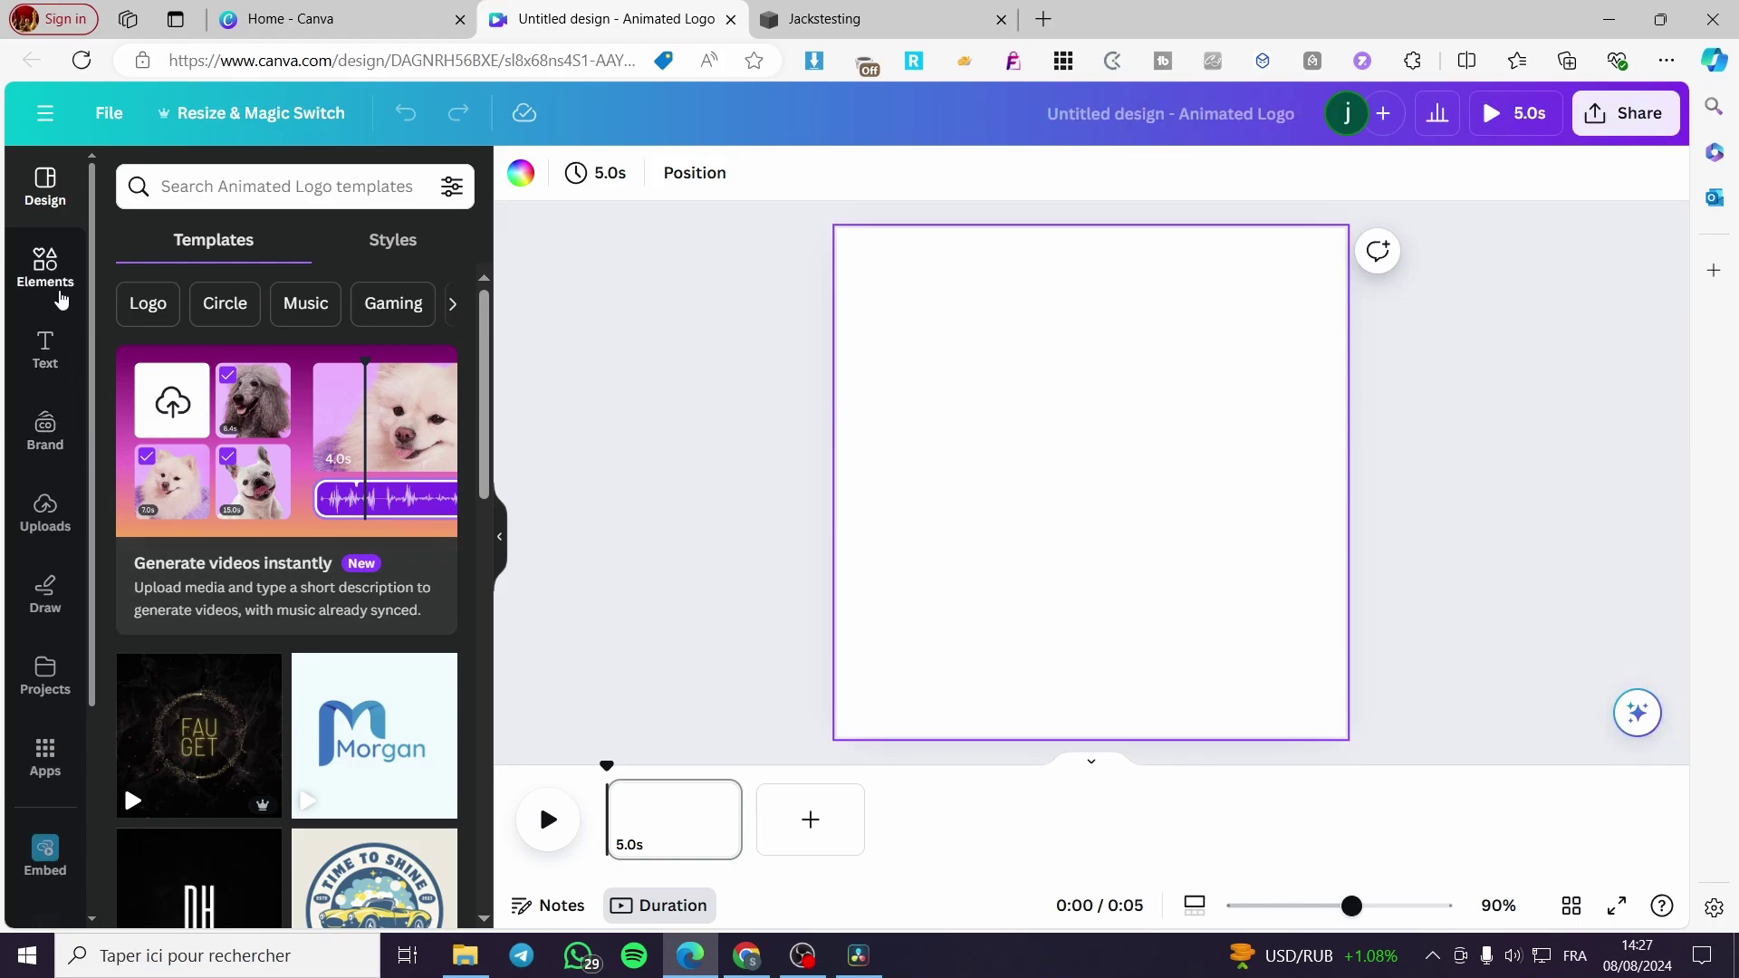
# - Return to the Jackstesting pages editor and start editing the Home page
pyautogui.click(824, 19)
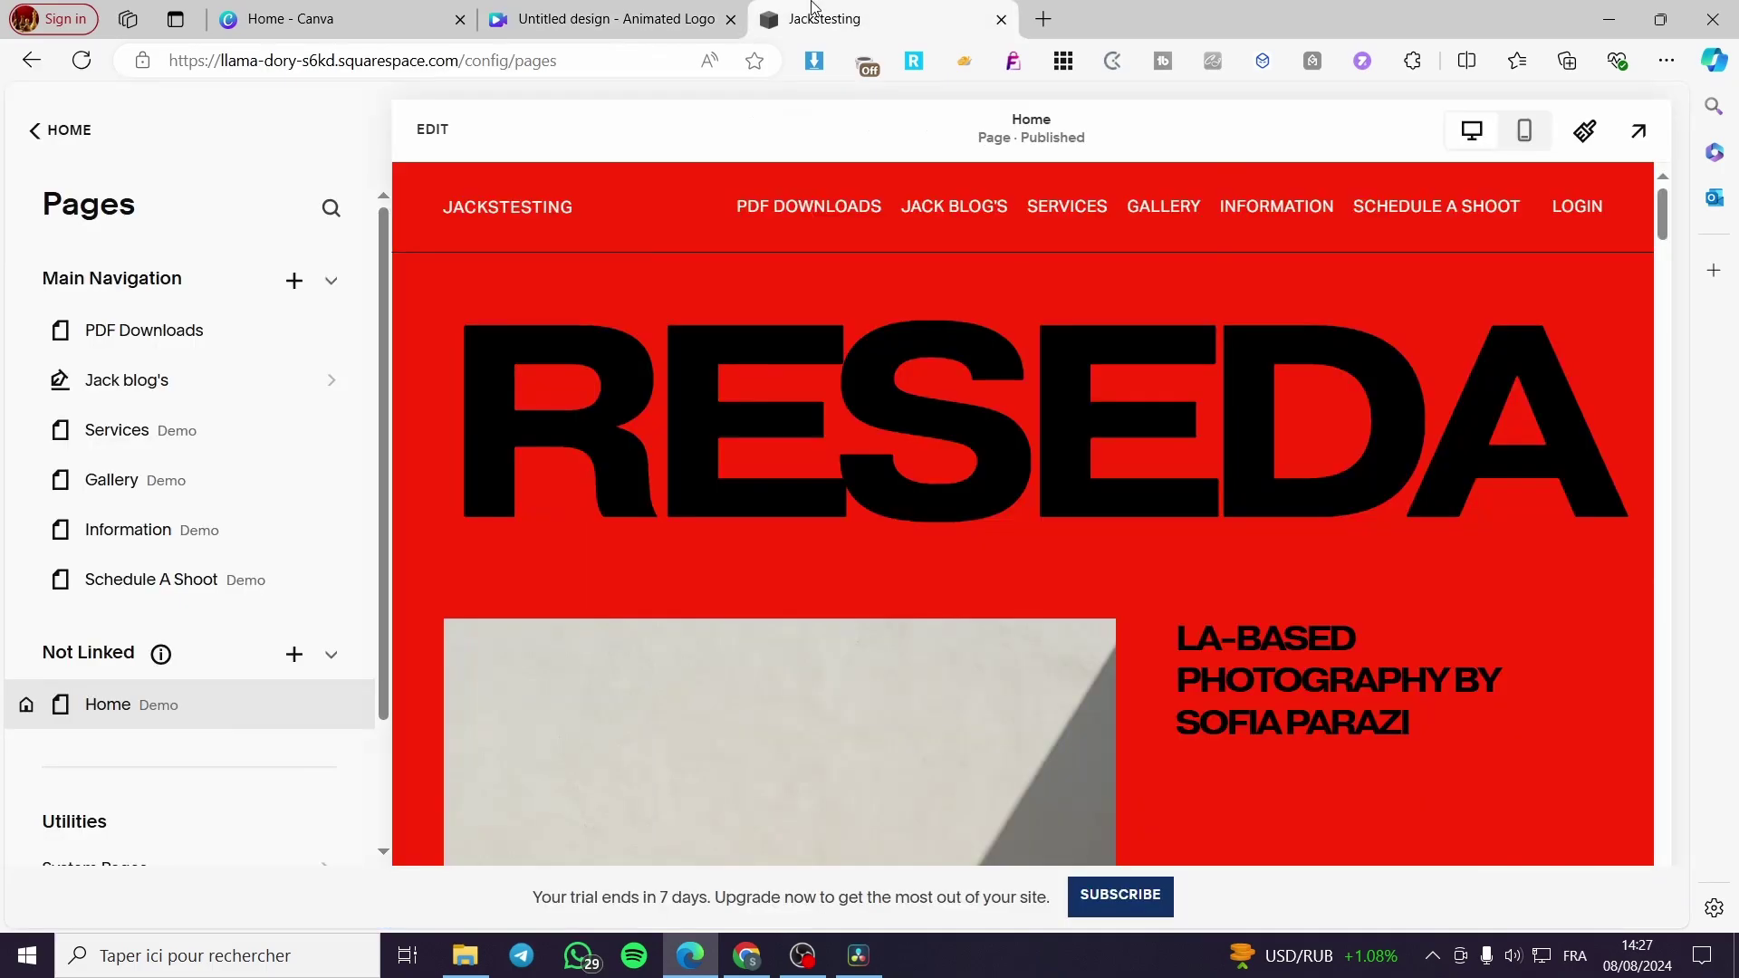
pyautogui.scroll(-5, 909, 621)
pyautogui.scroll(-10, 913, 619)
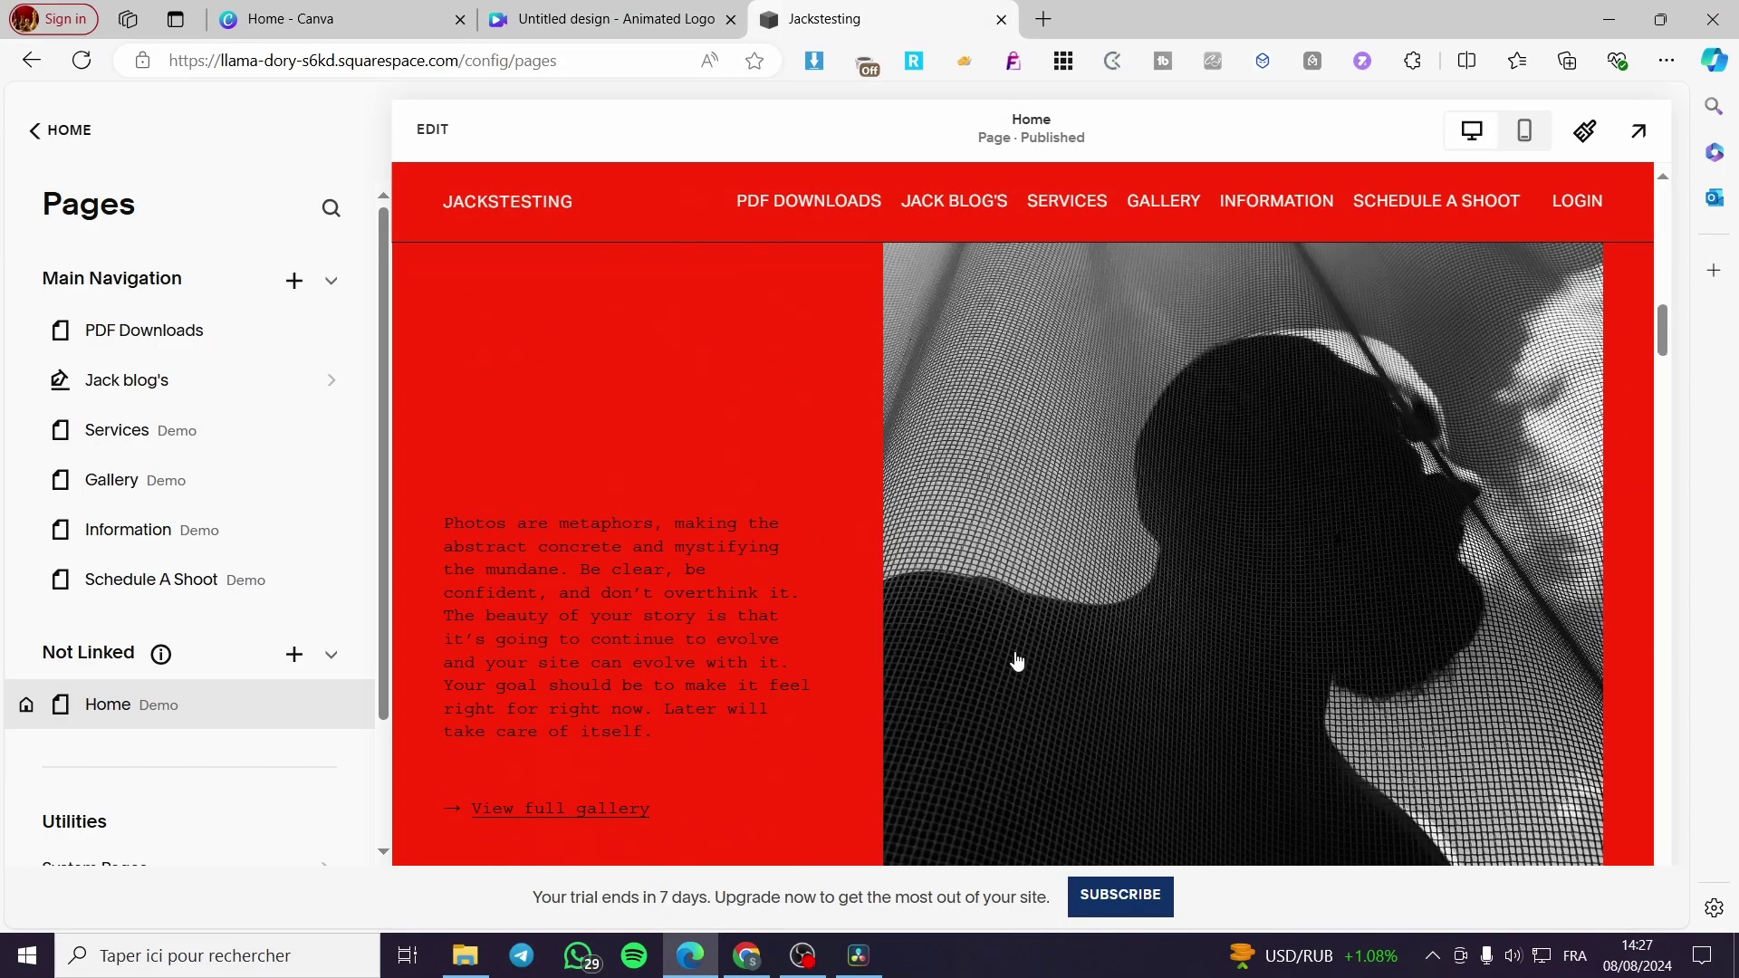
pyautogui.scroll(-8, 1015, 646)
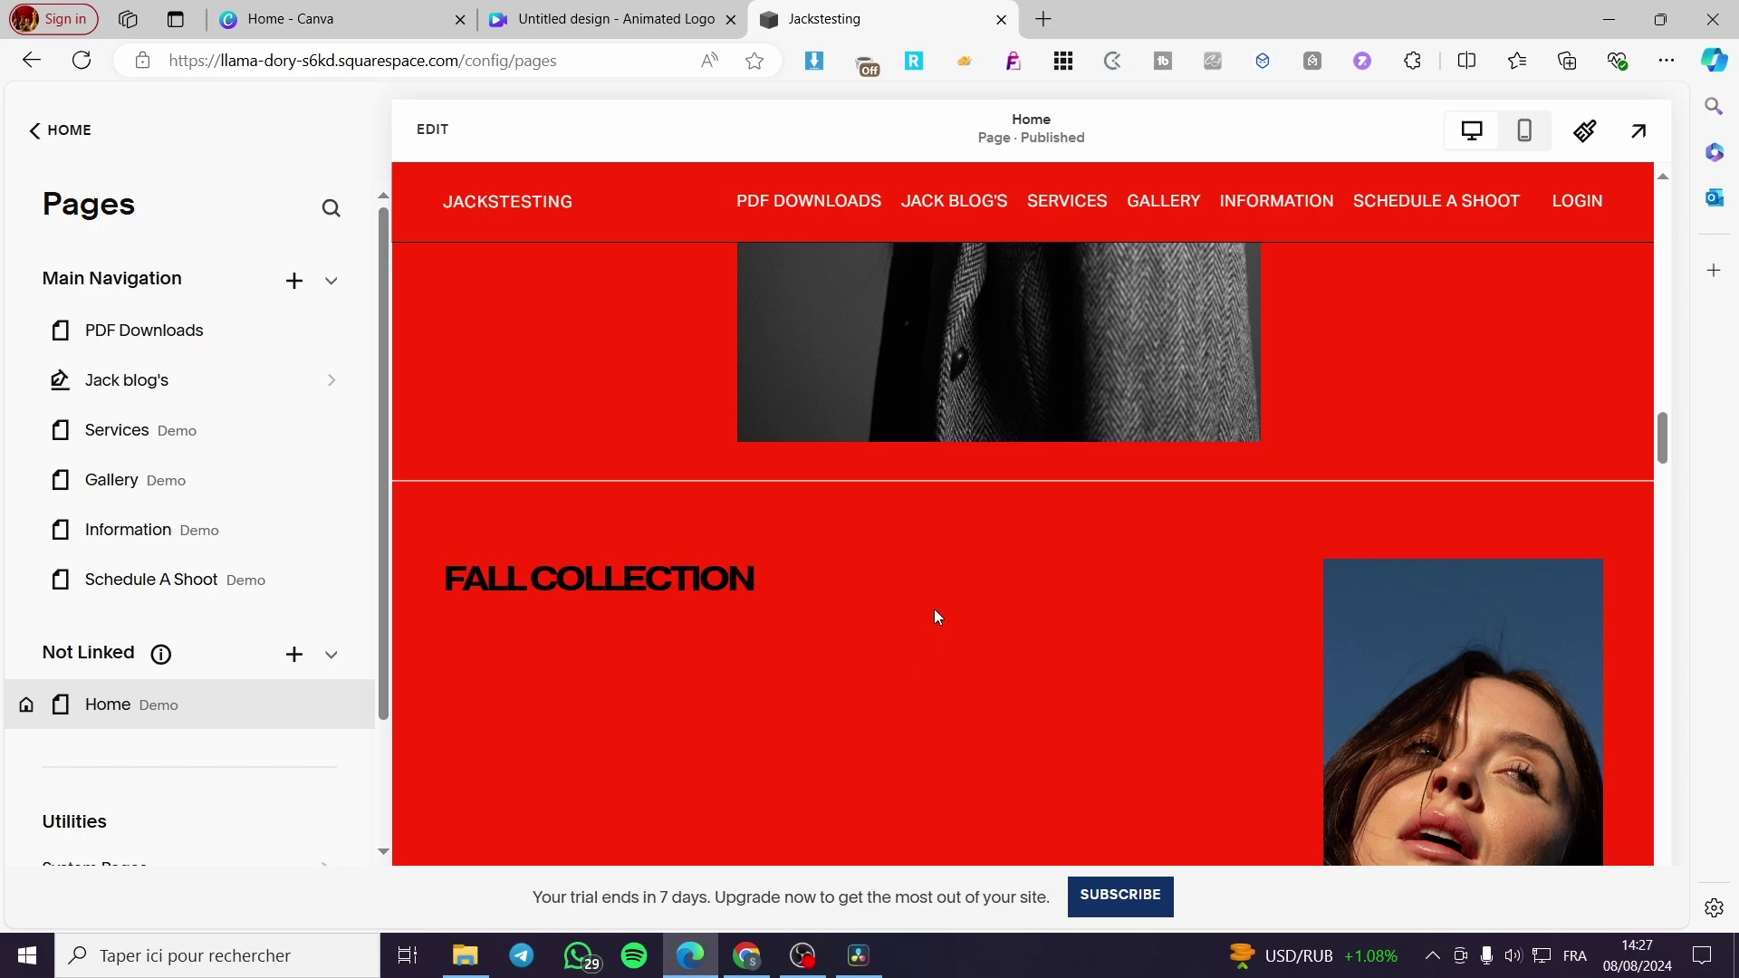
pyautogui.click(428, 133)
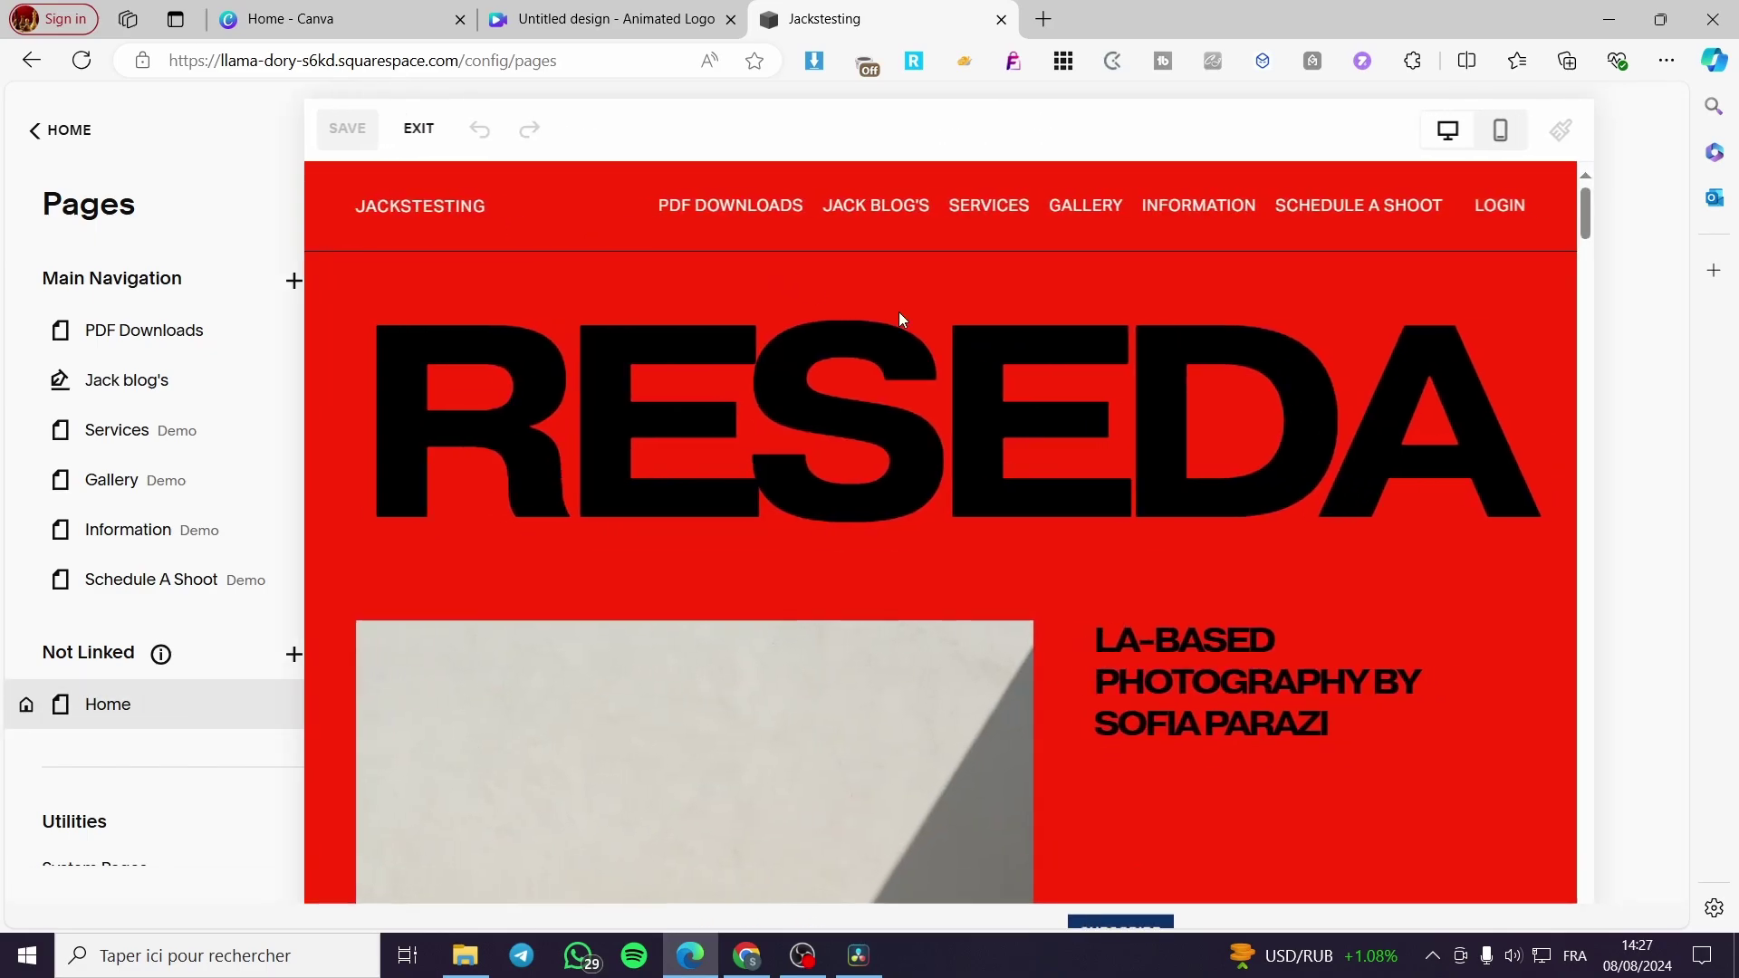
# - Add a blank section below About Sofia, then return to the Canva Animated Logo design
pyautogui.scroll(-20, 1126, 525)
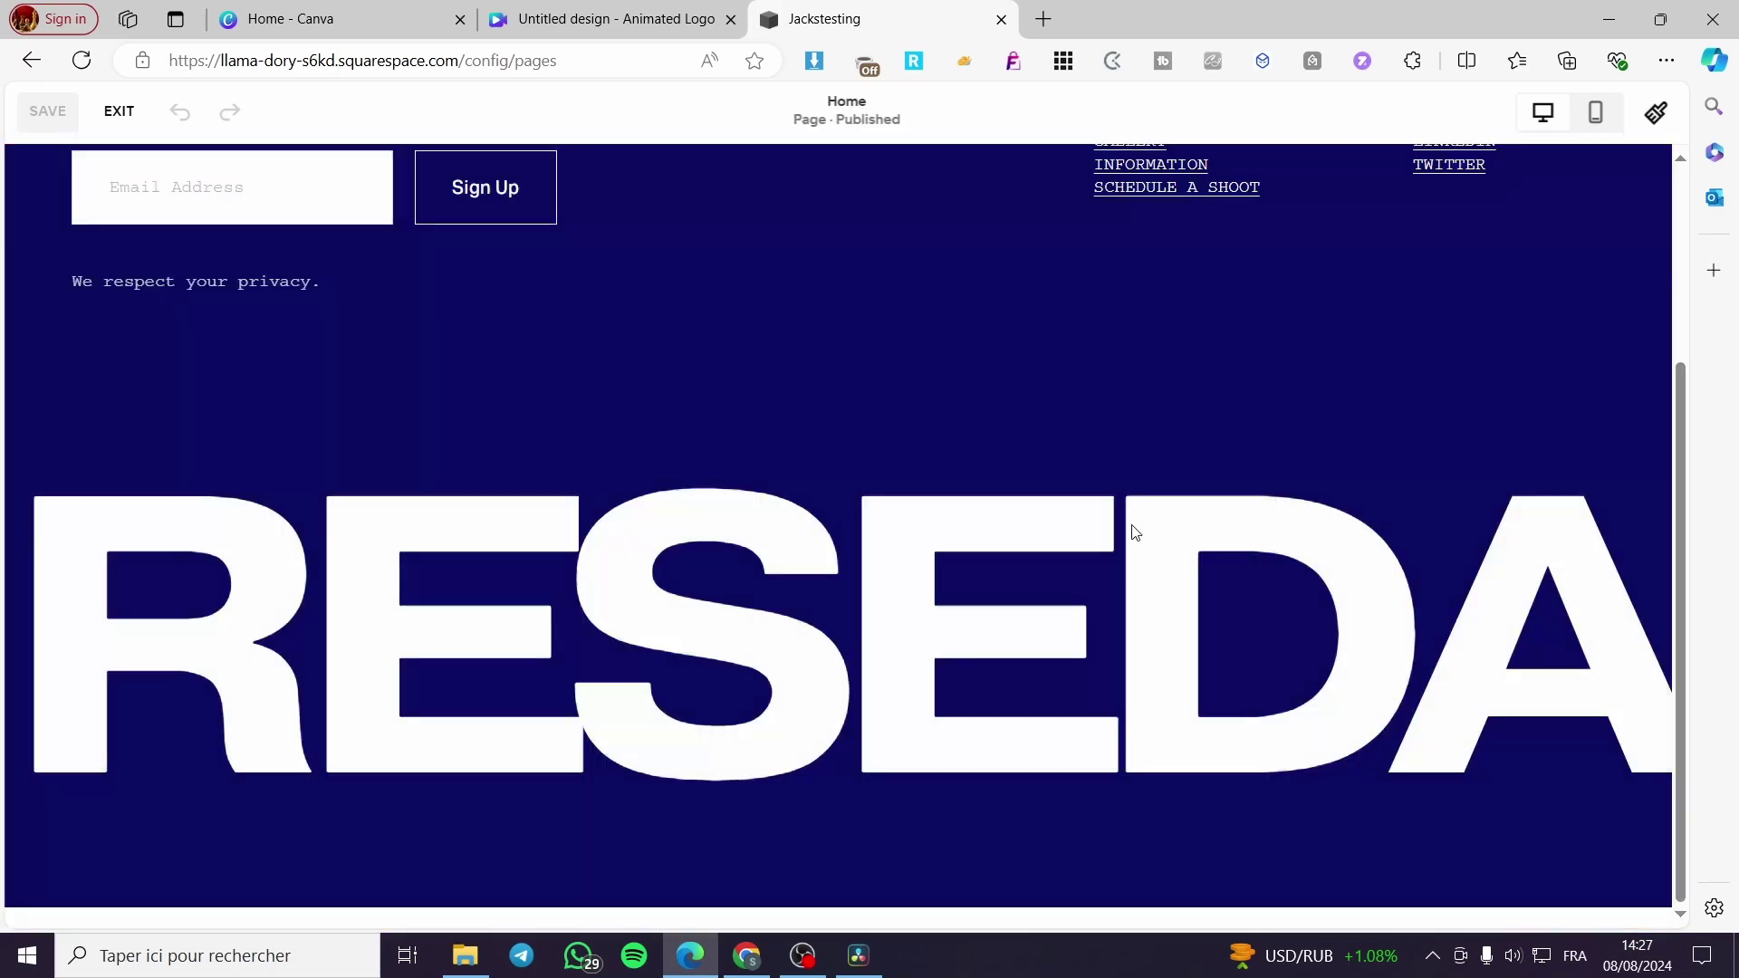
pyautogui.scroll(20, 1132, 532)
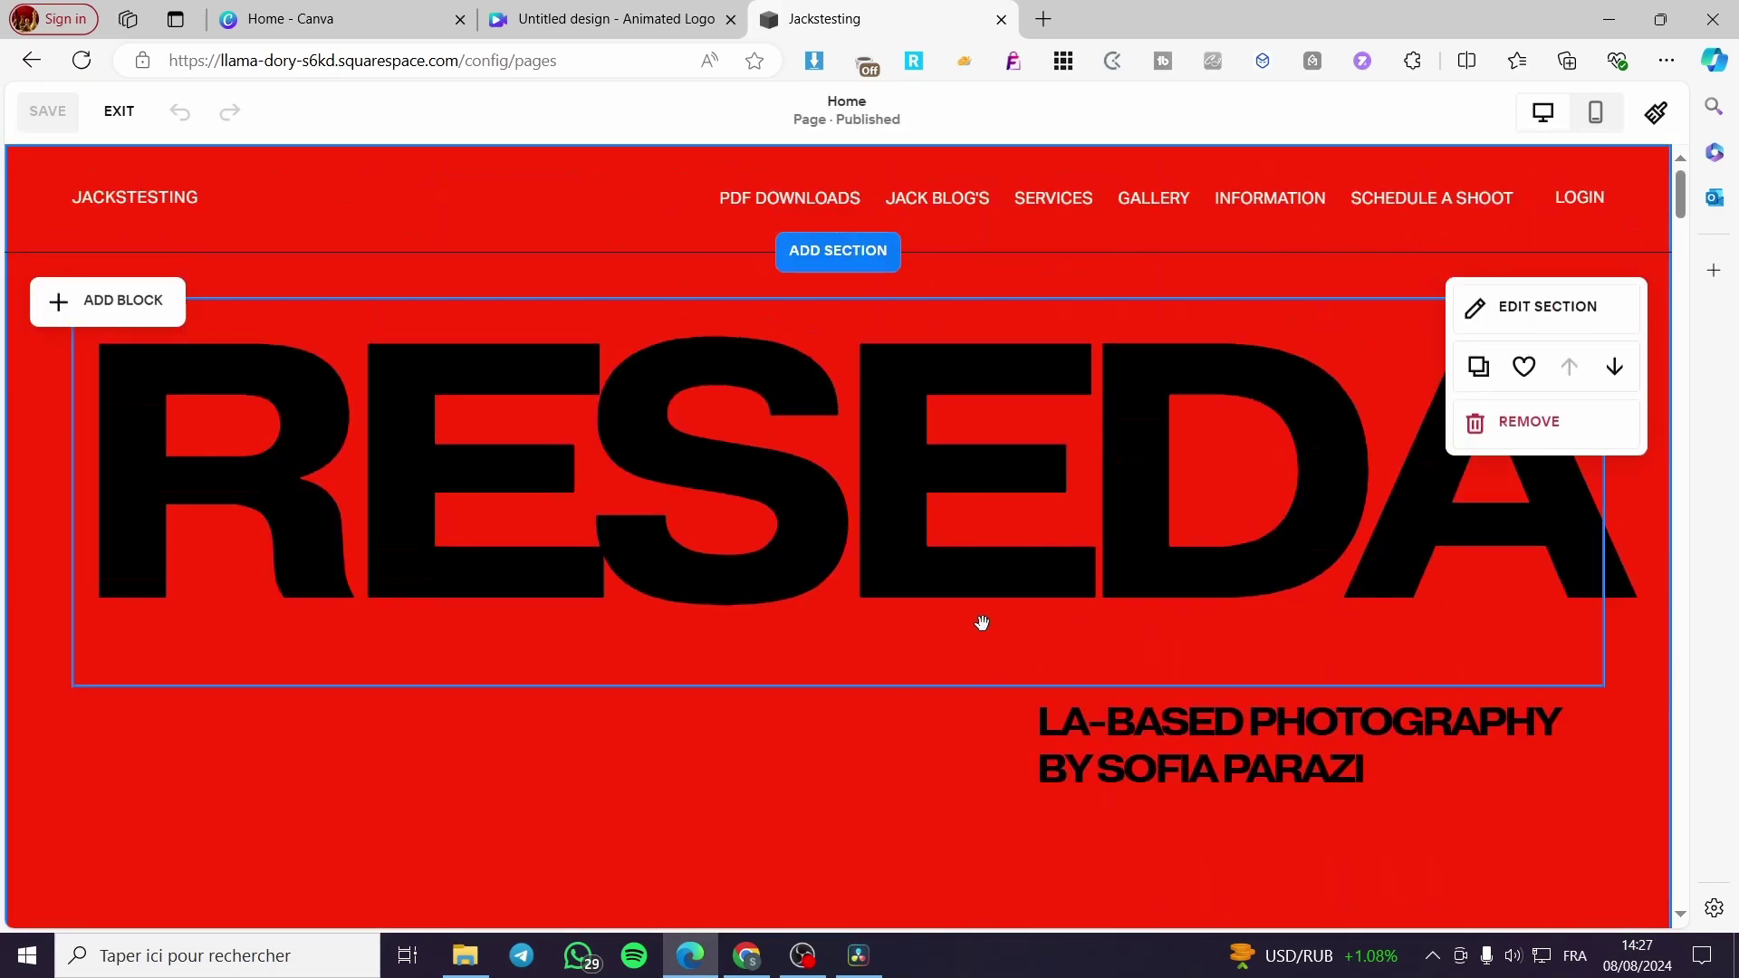
pyautogui.scroll(-10, 970, 496)
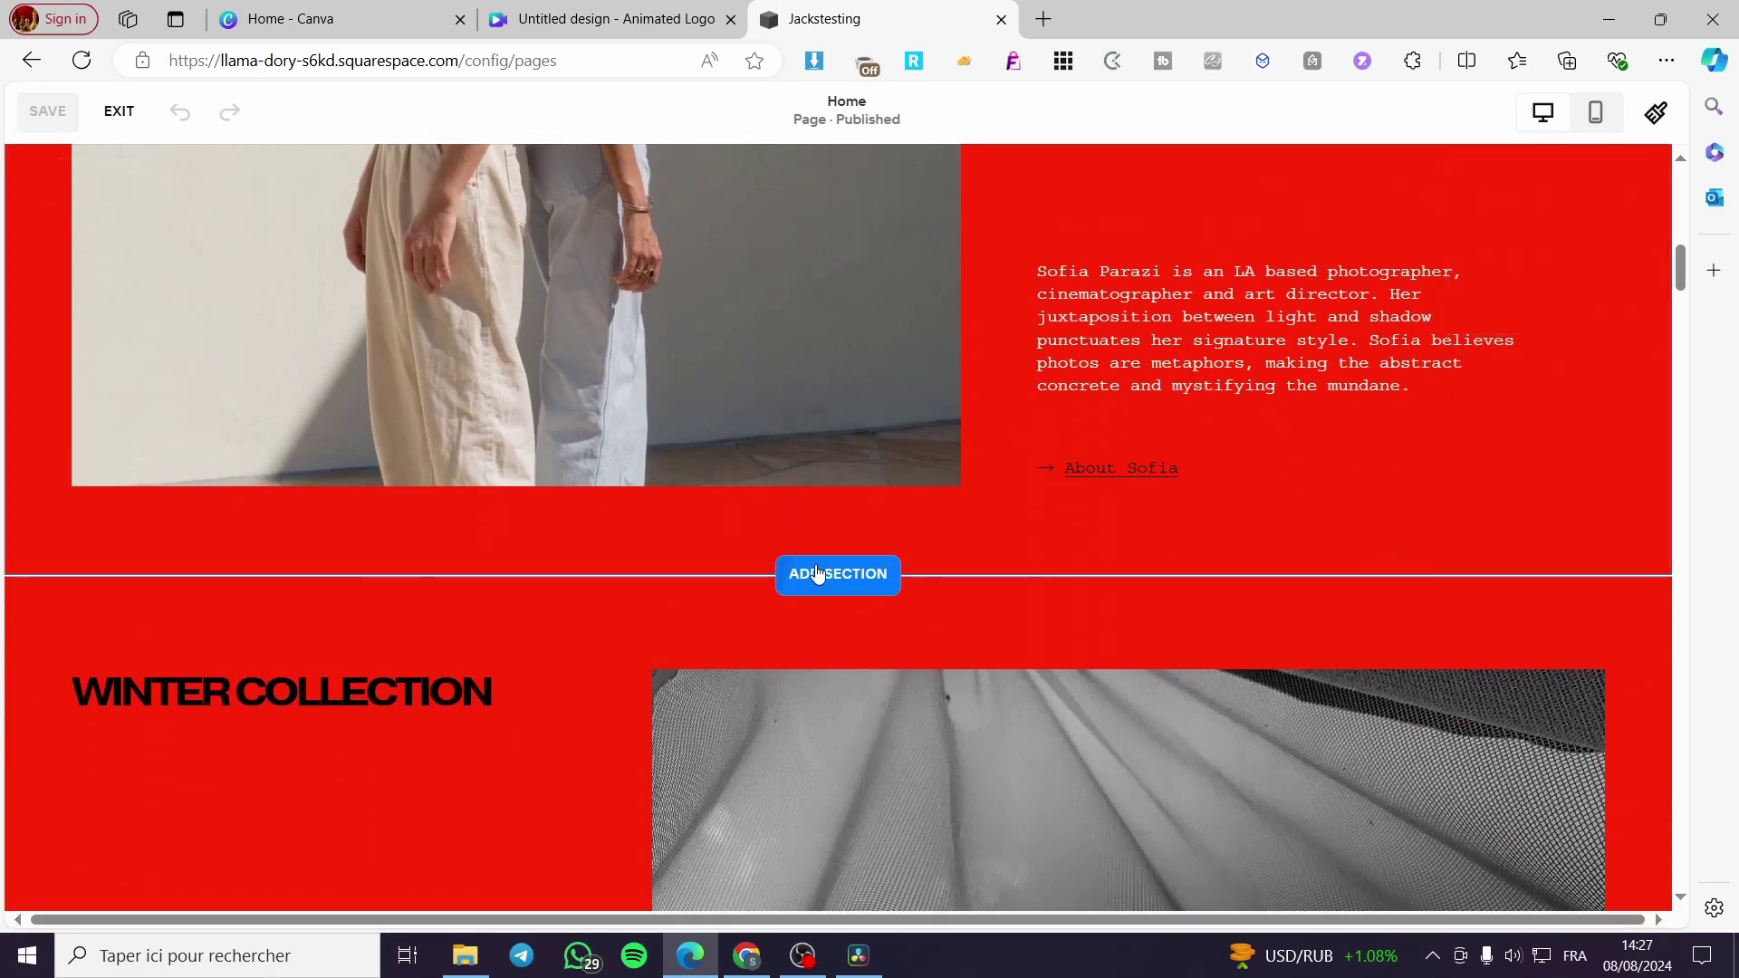
pyautogui.click(818, 573)
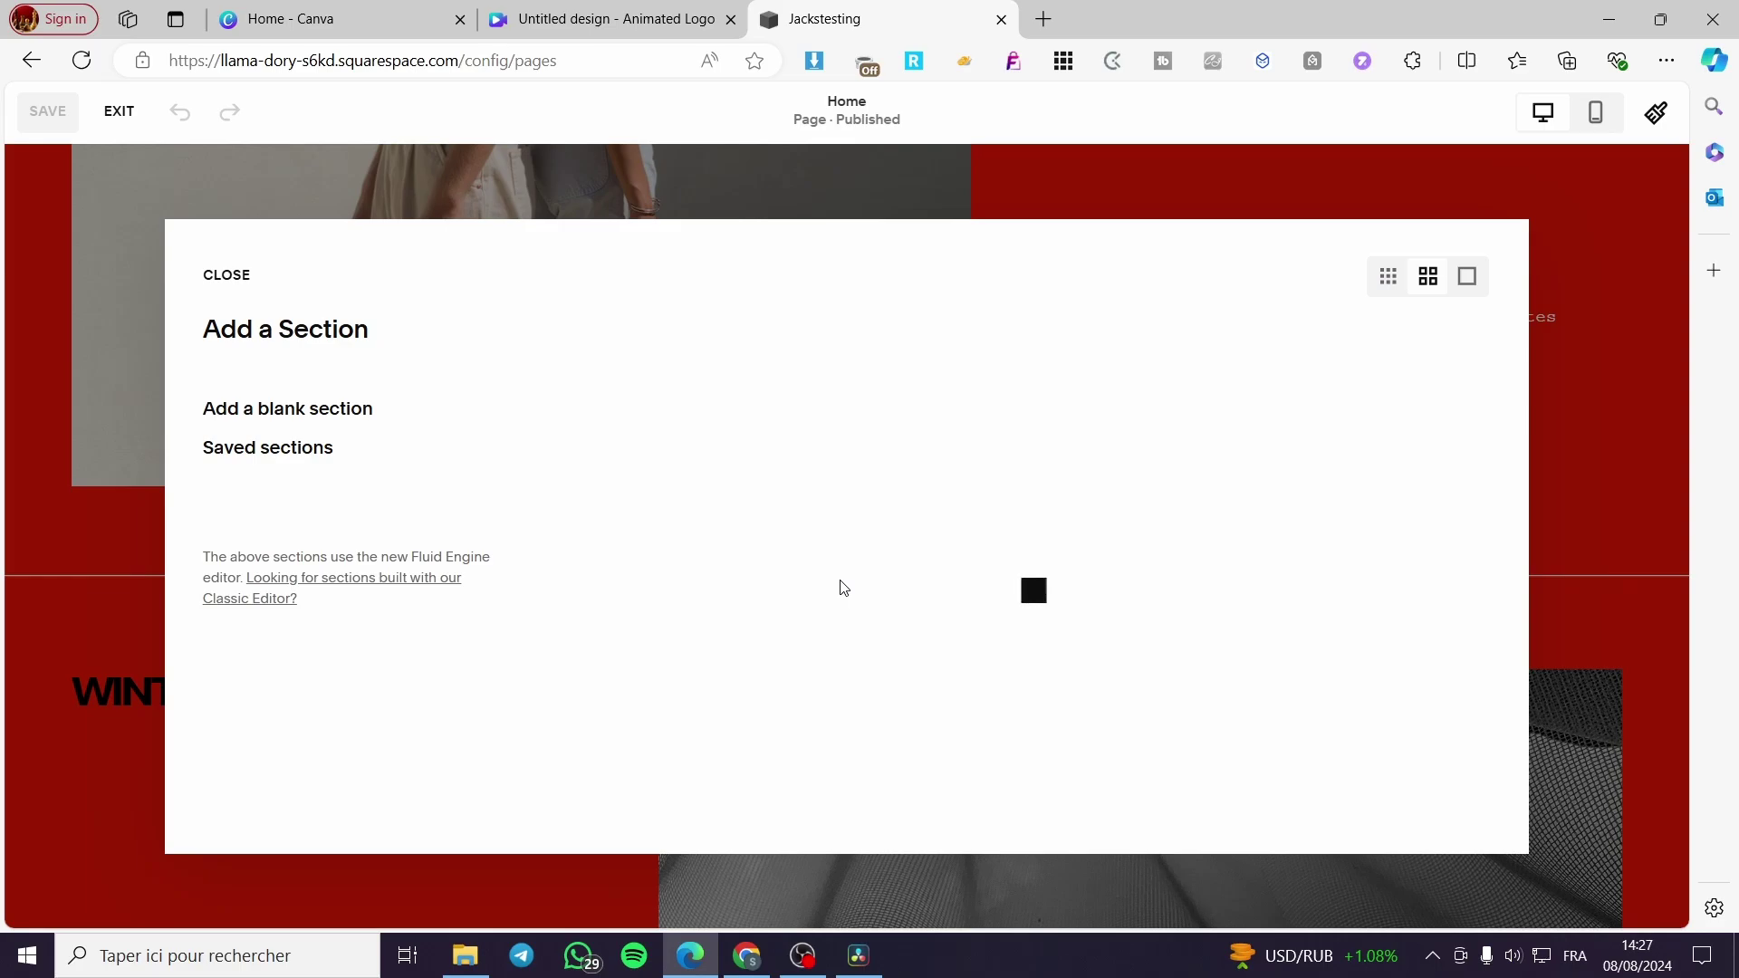
pyautogui.click(308, 412)
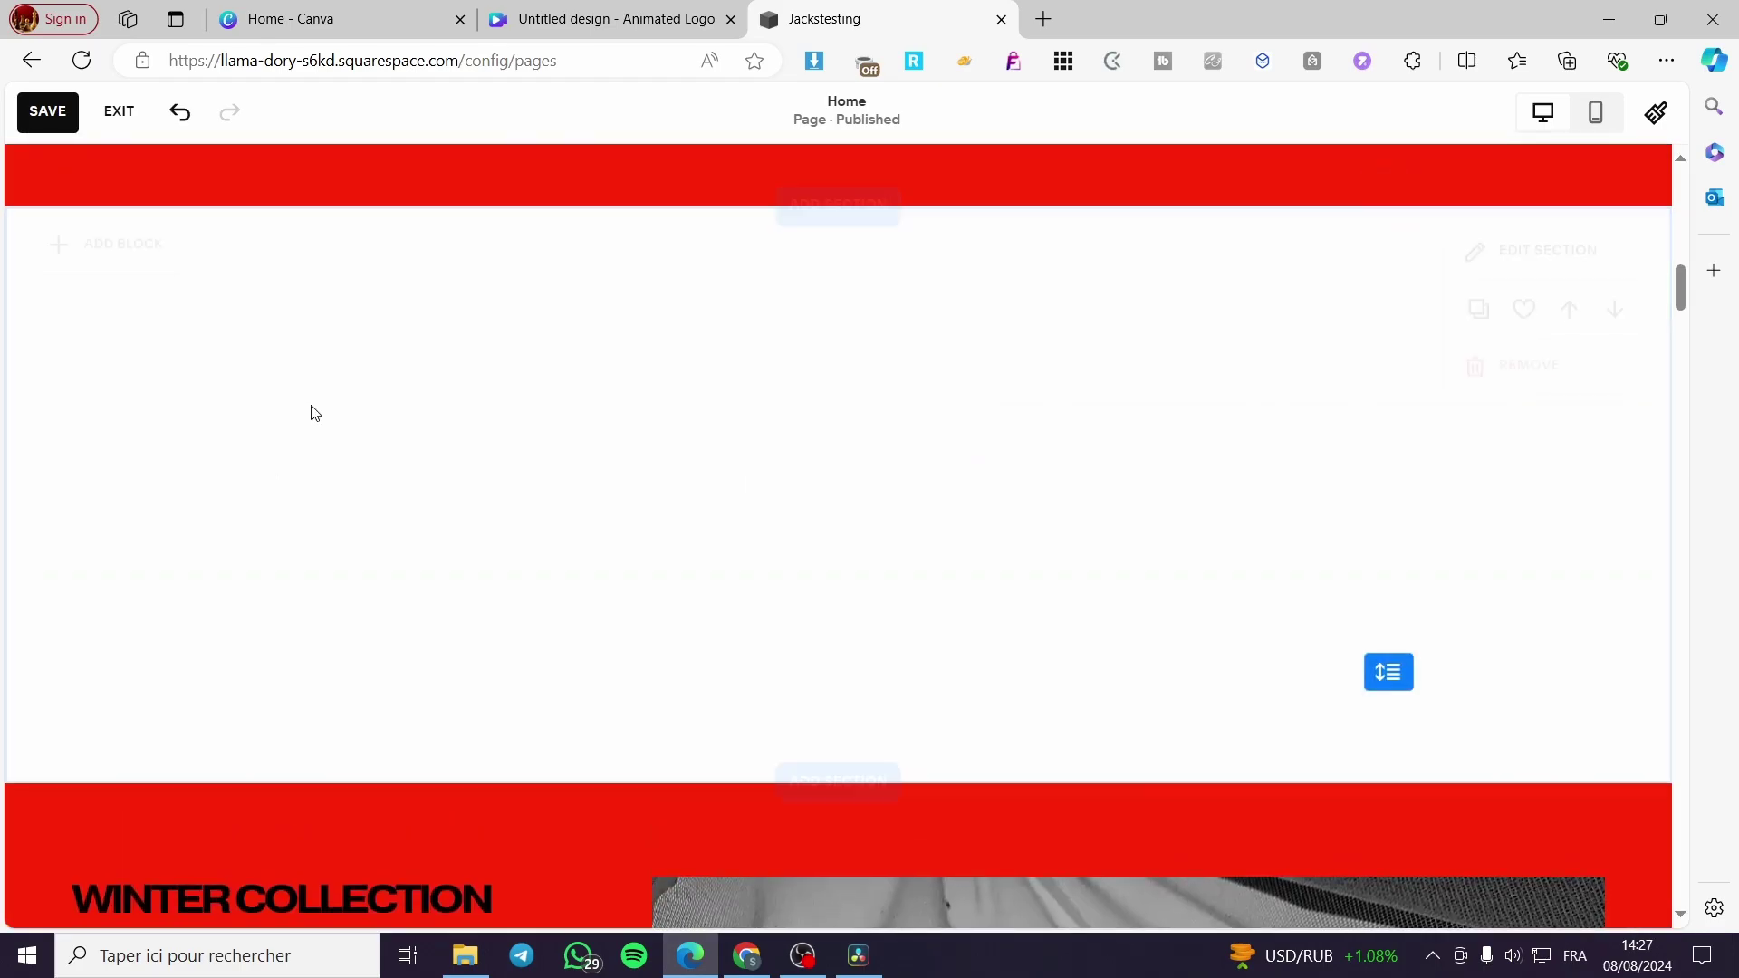
pyautogui.scroll(3, 959, 602)
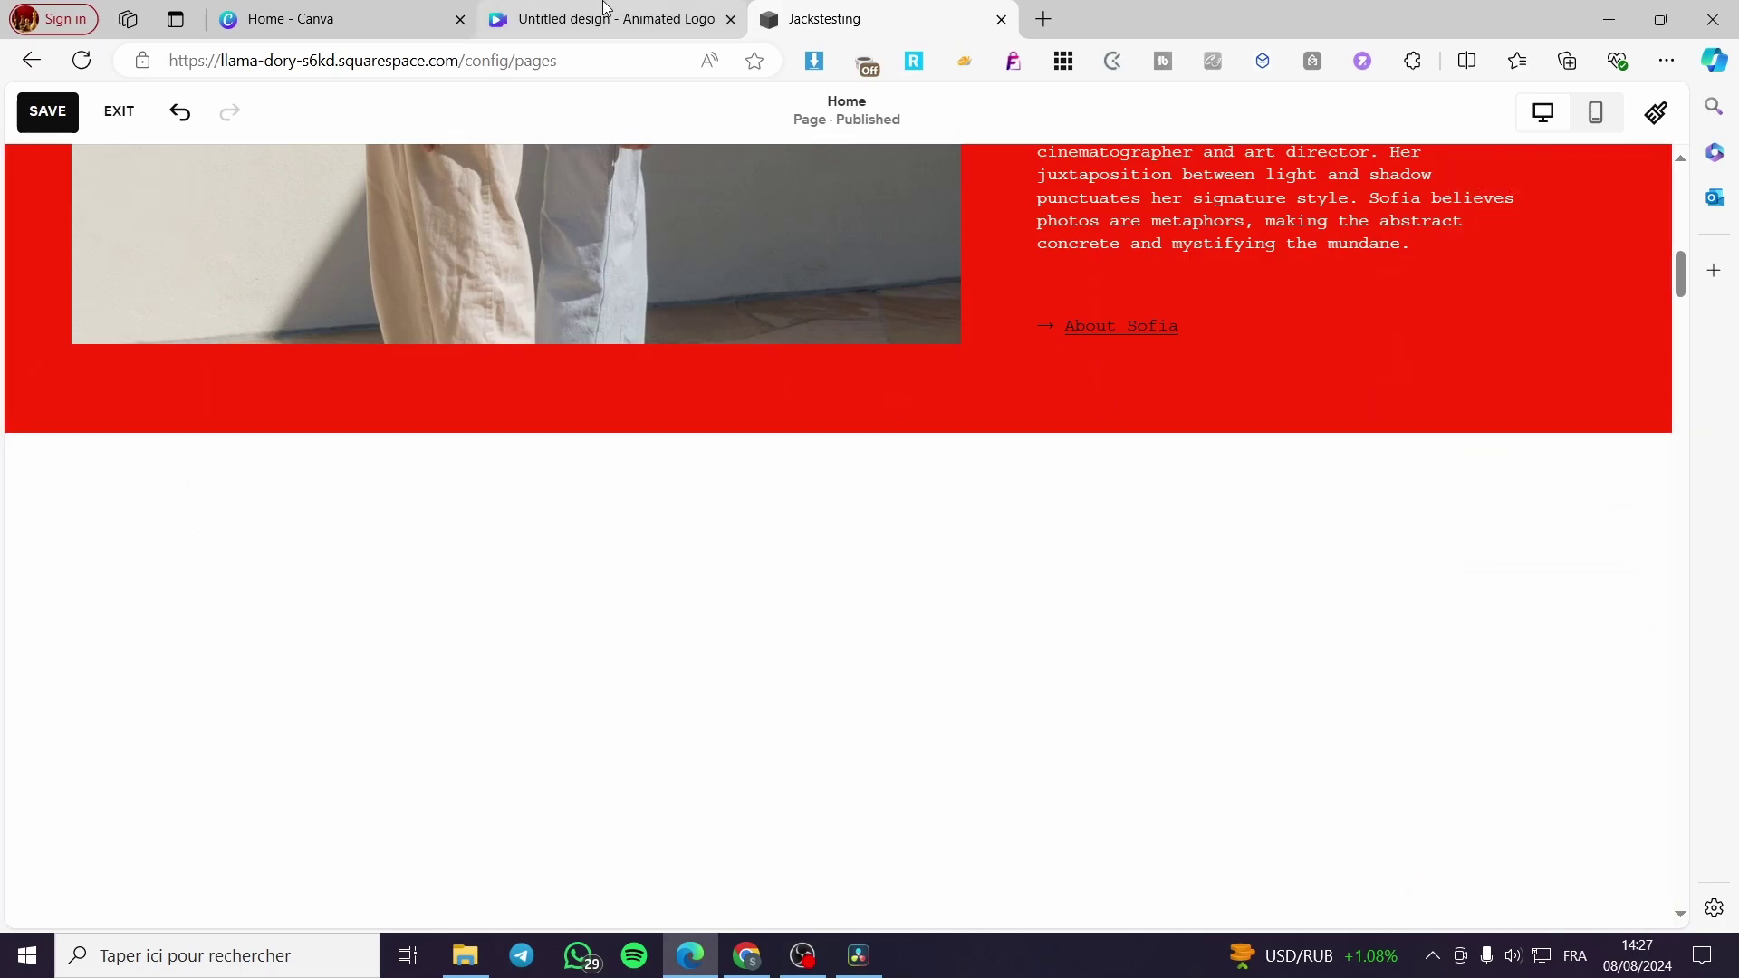
pyautogui.click(606, 11)
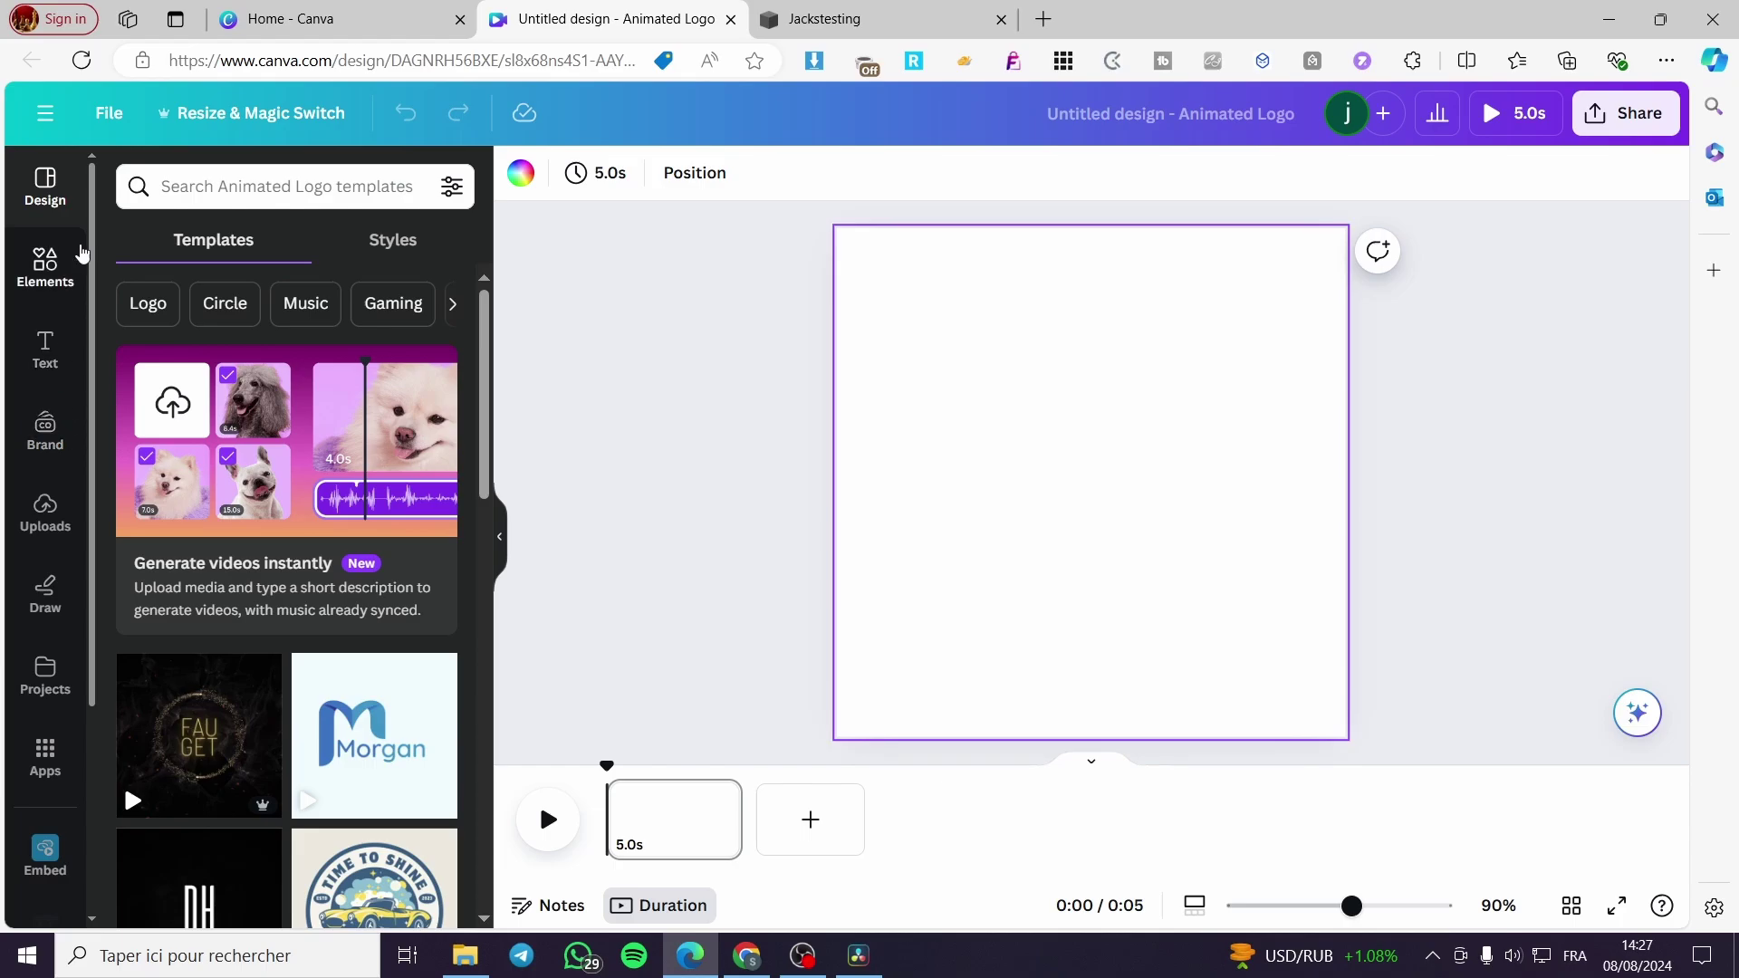
# - Search Canva elements for 'shopping' and browse all the Graphics results
pyautogui.click(55, 263)
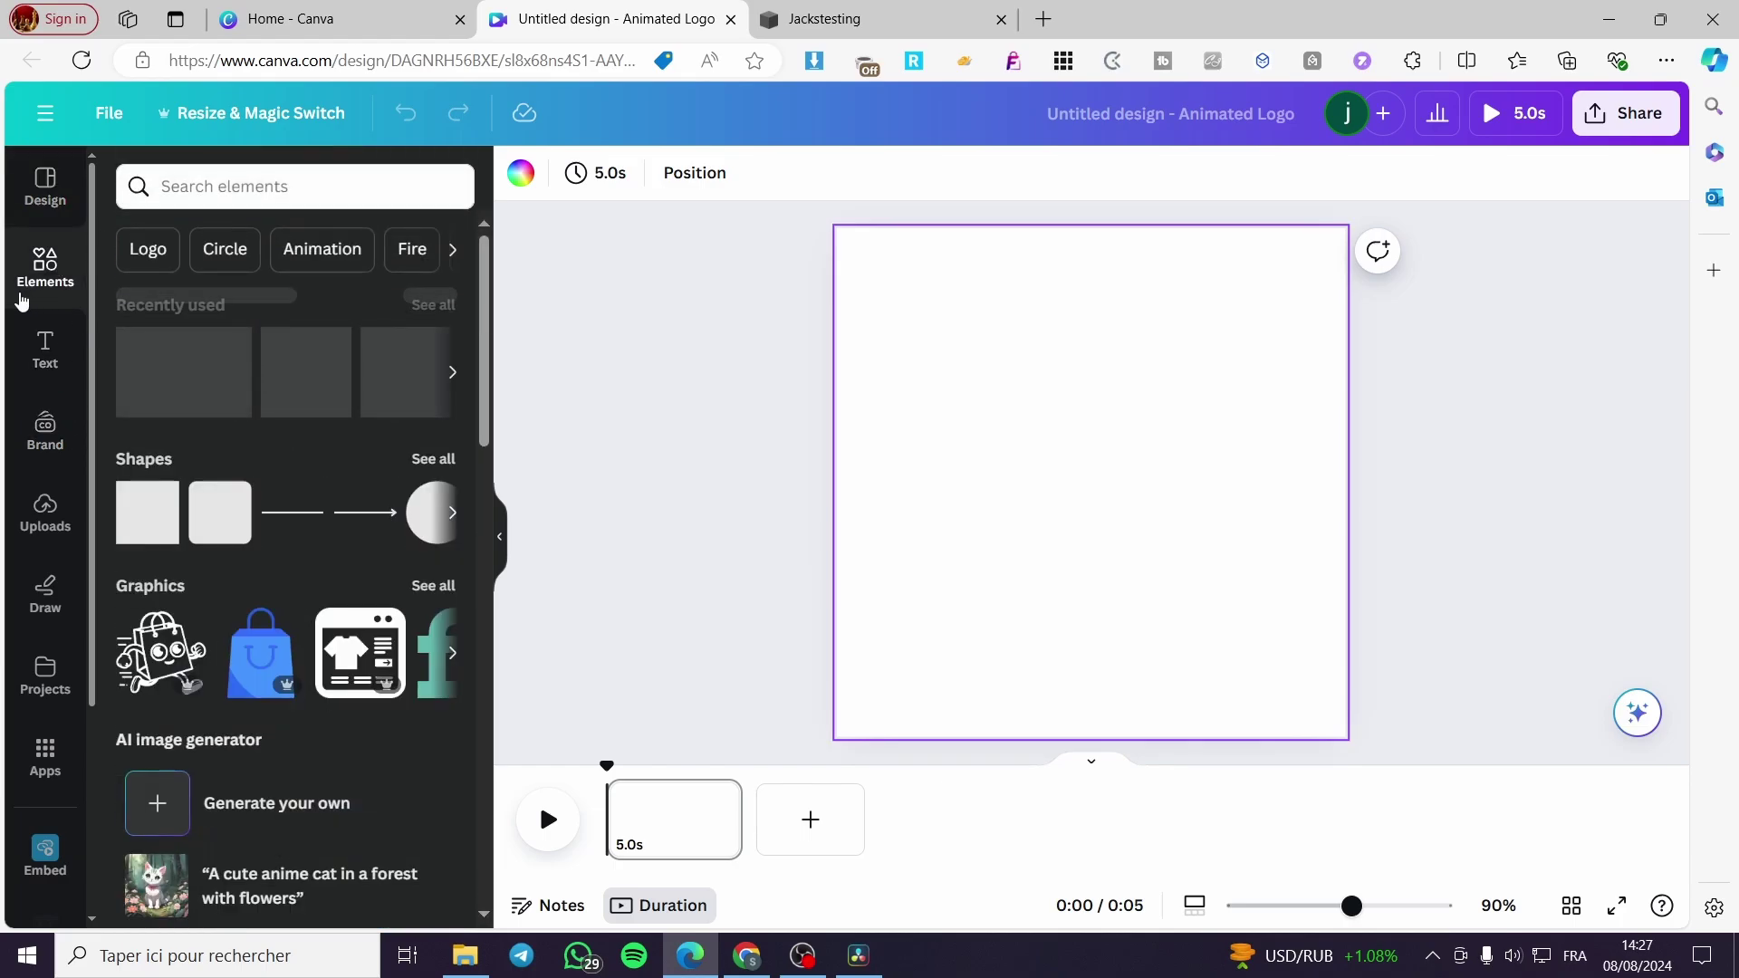
pyautogui.click(243, 187)
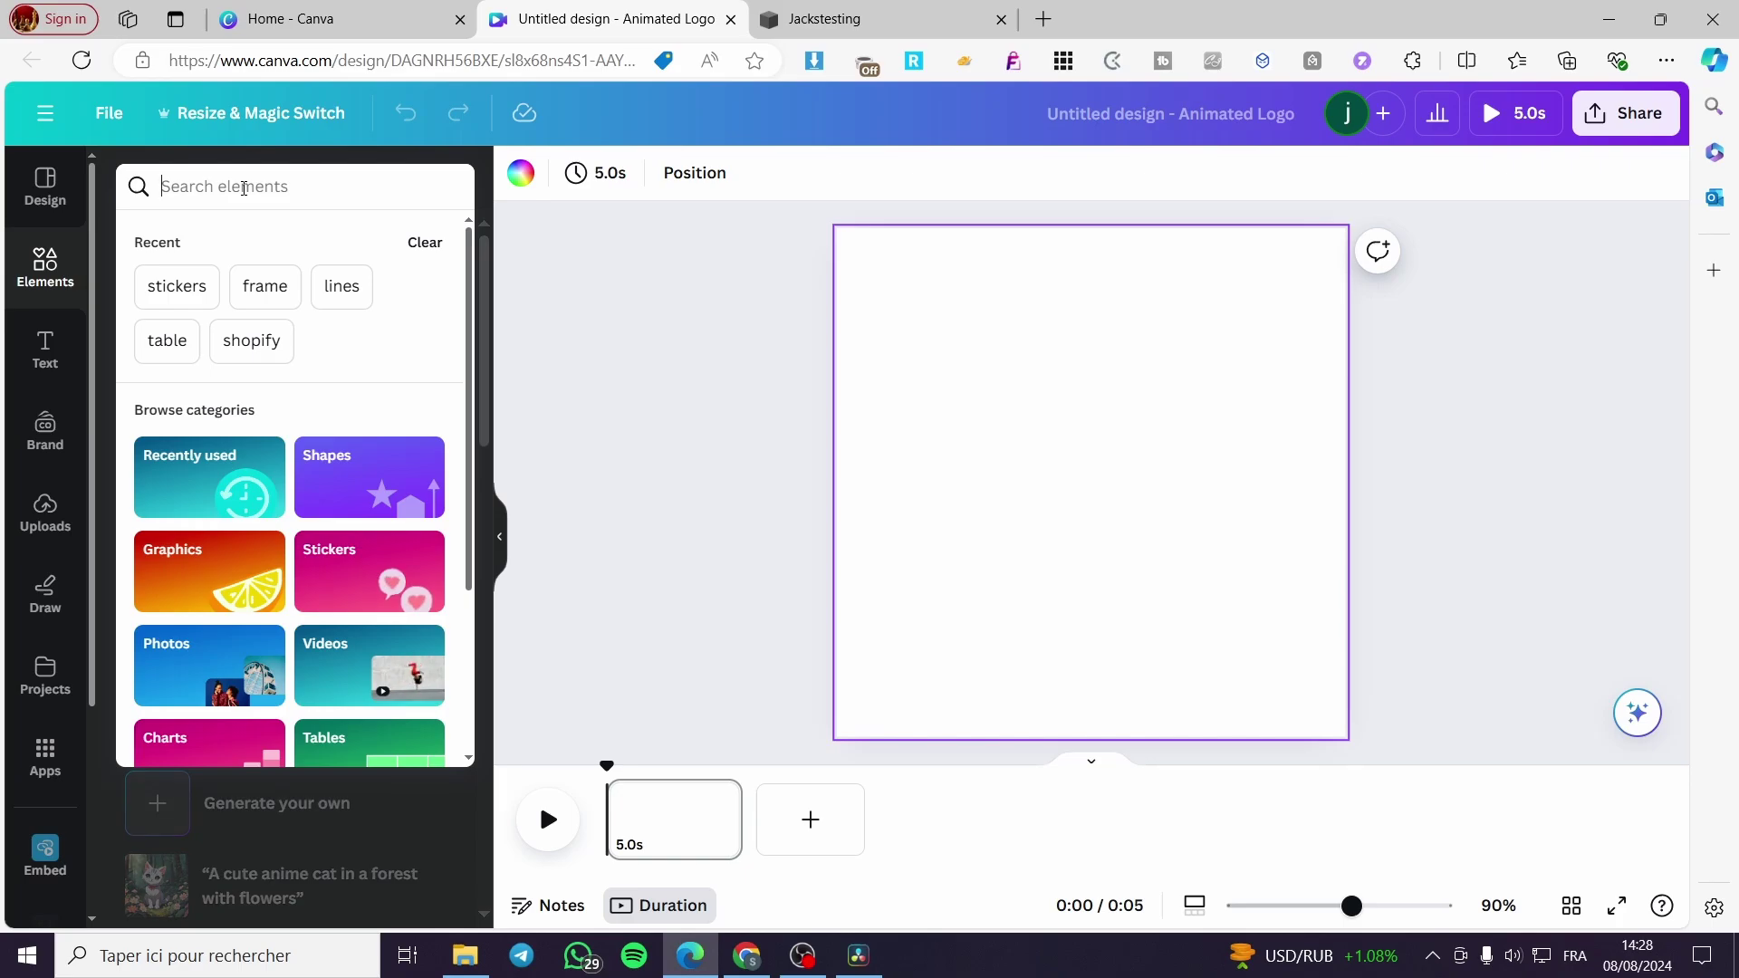
pyautogui.write('shopping')
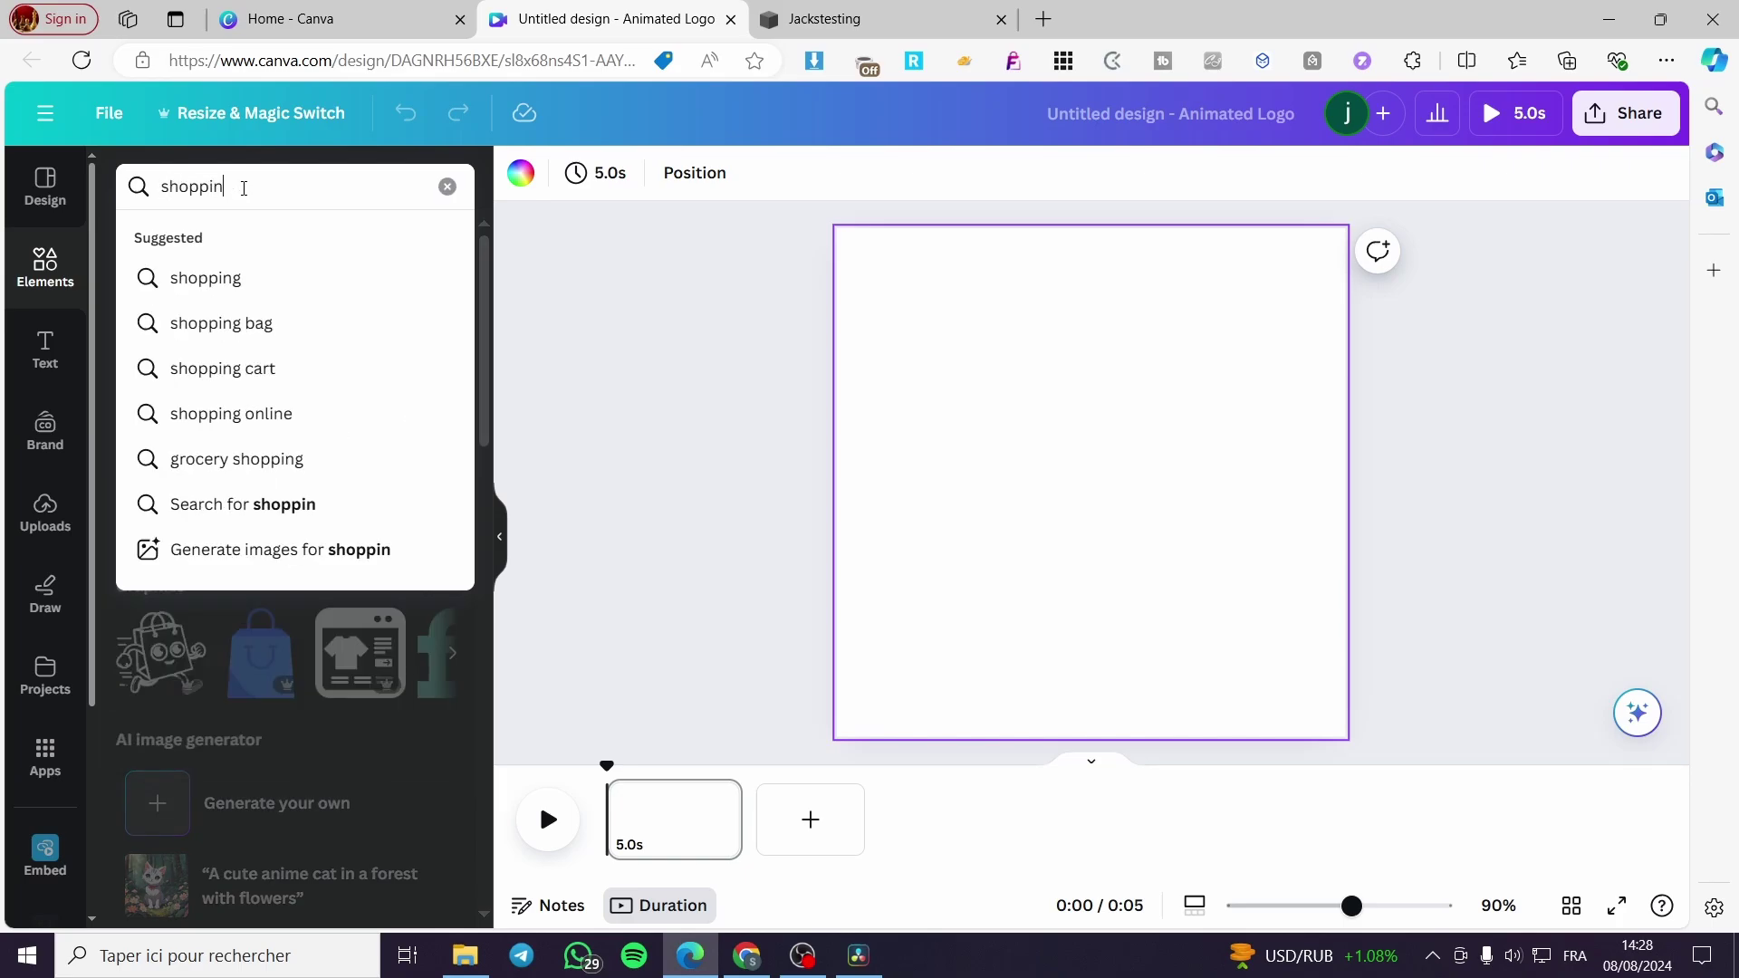
pyautogui.press('Return')
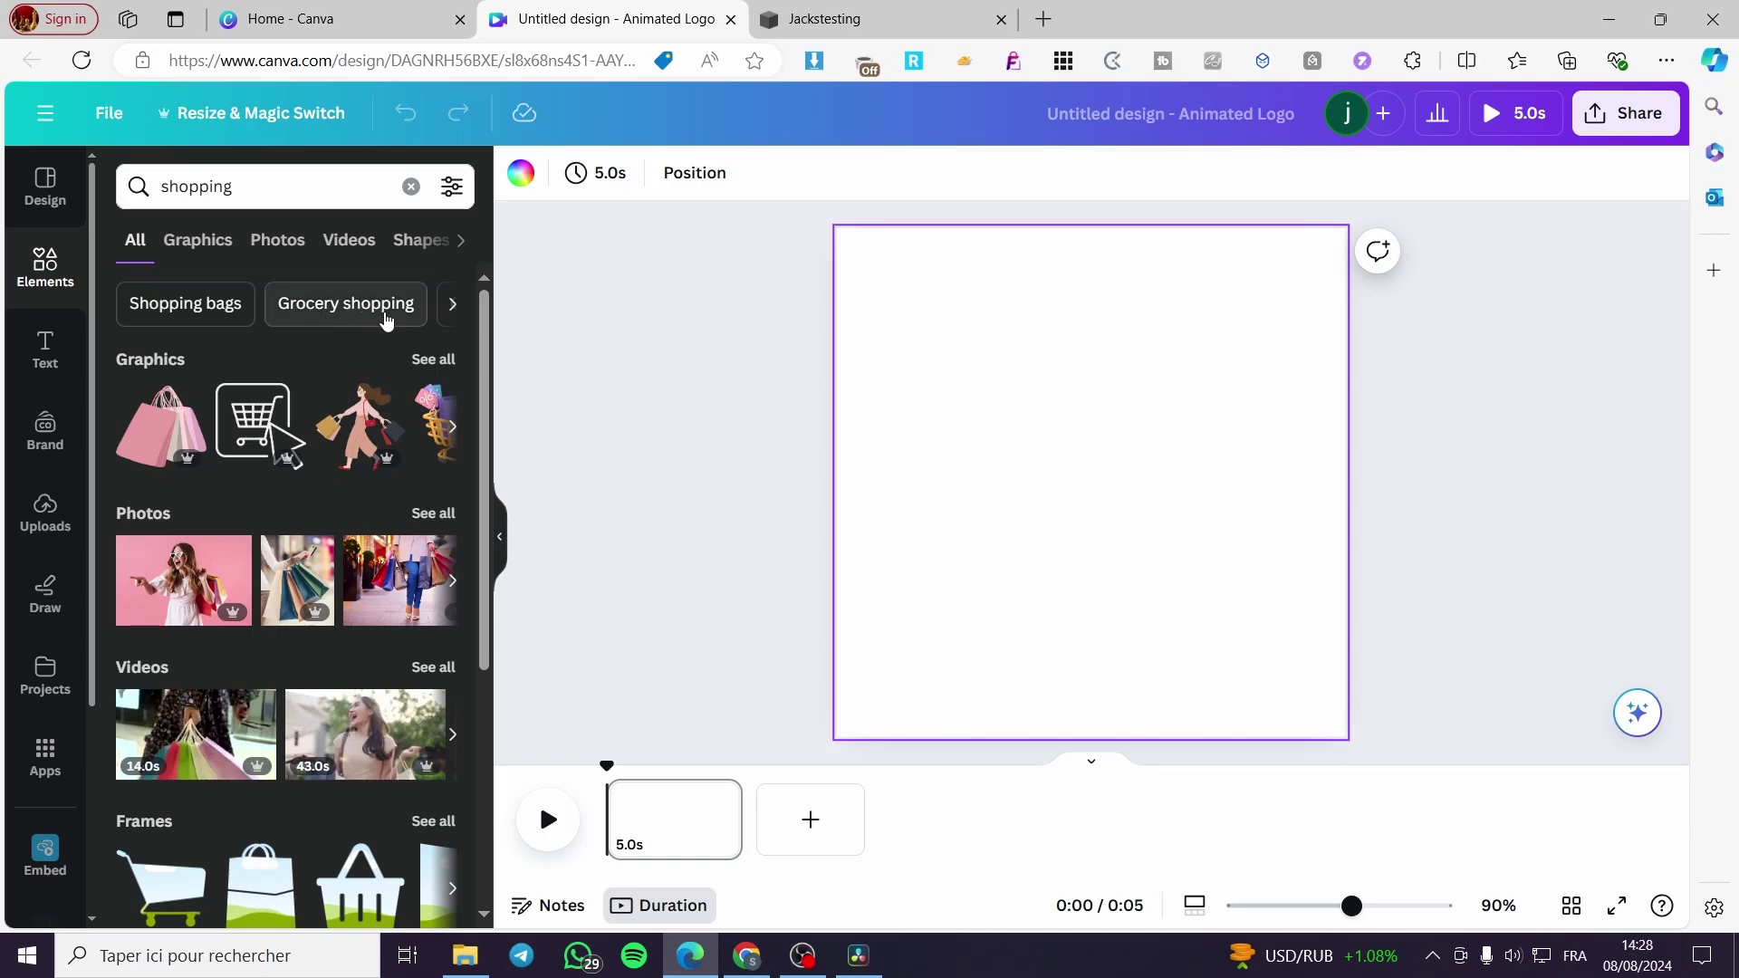
pyautogui.click(443, 360)
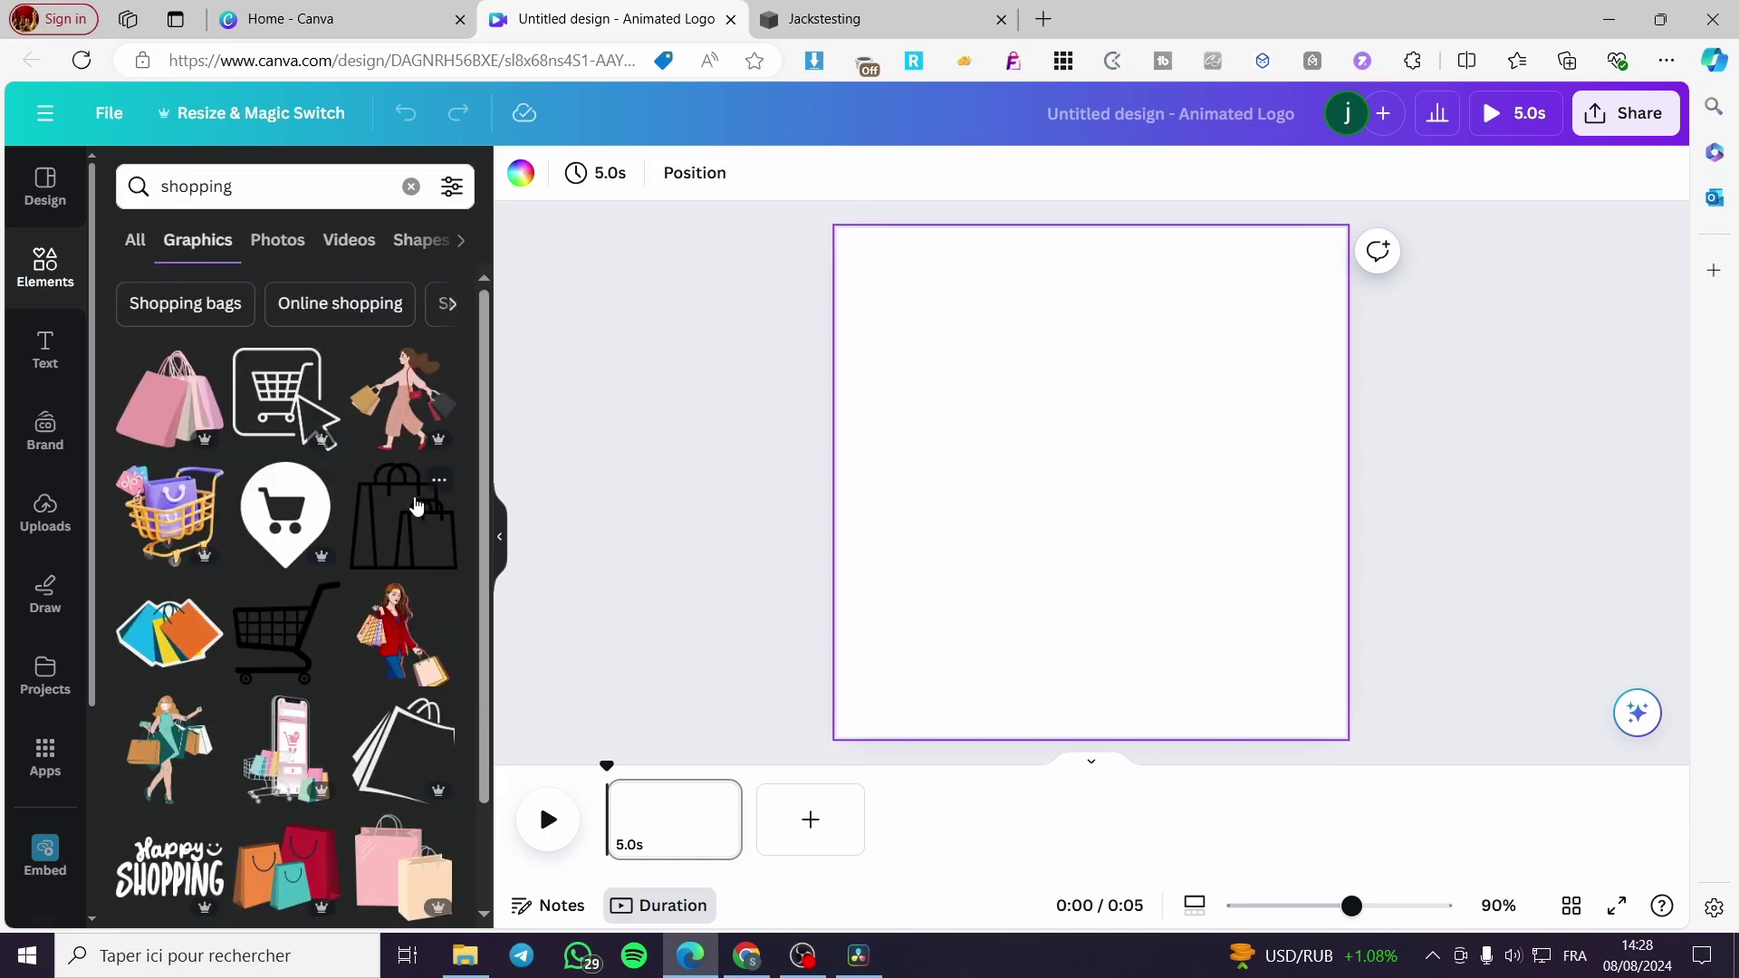
pyautogui.scroll(-1, 407, 513)
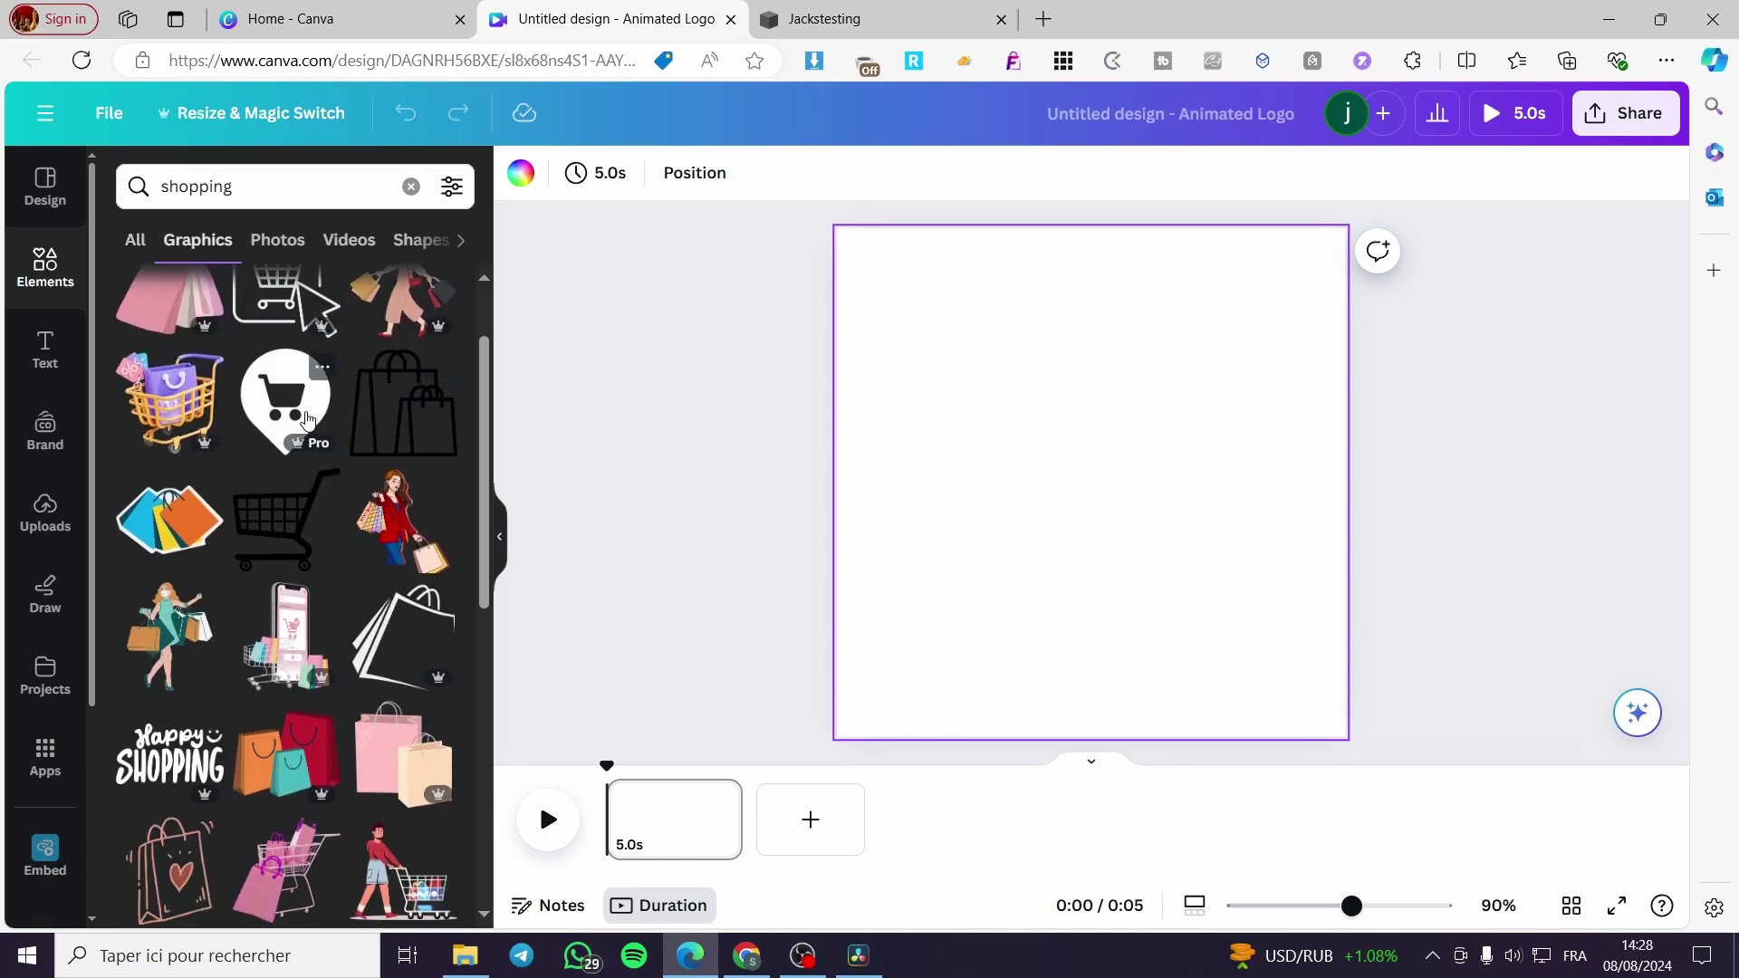
pyautogui.scroll(-2, 307, 418)
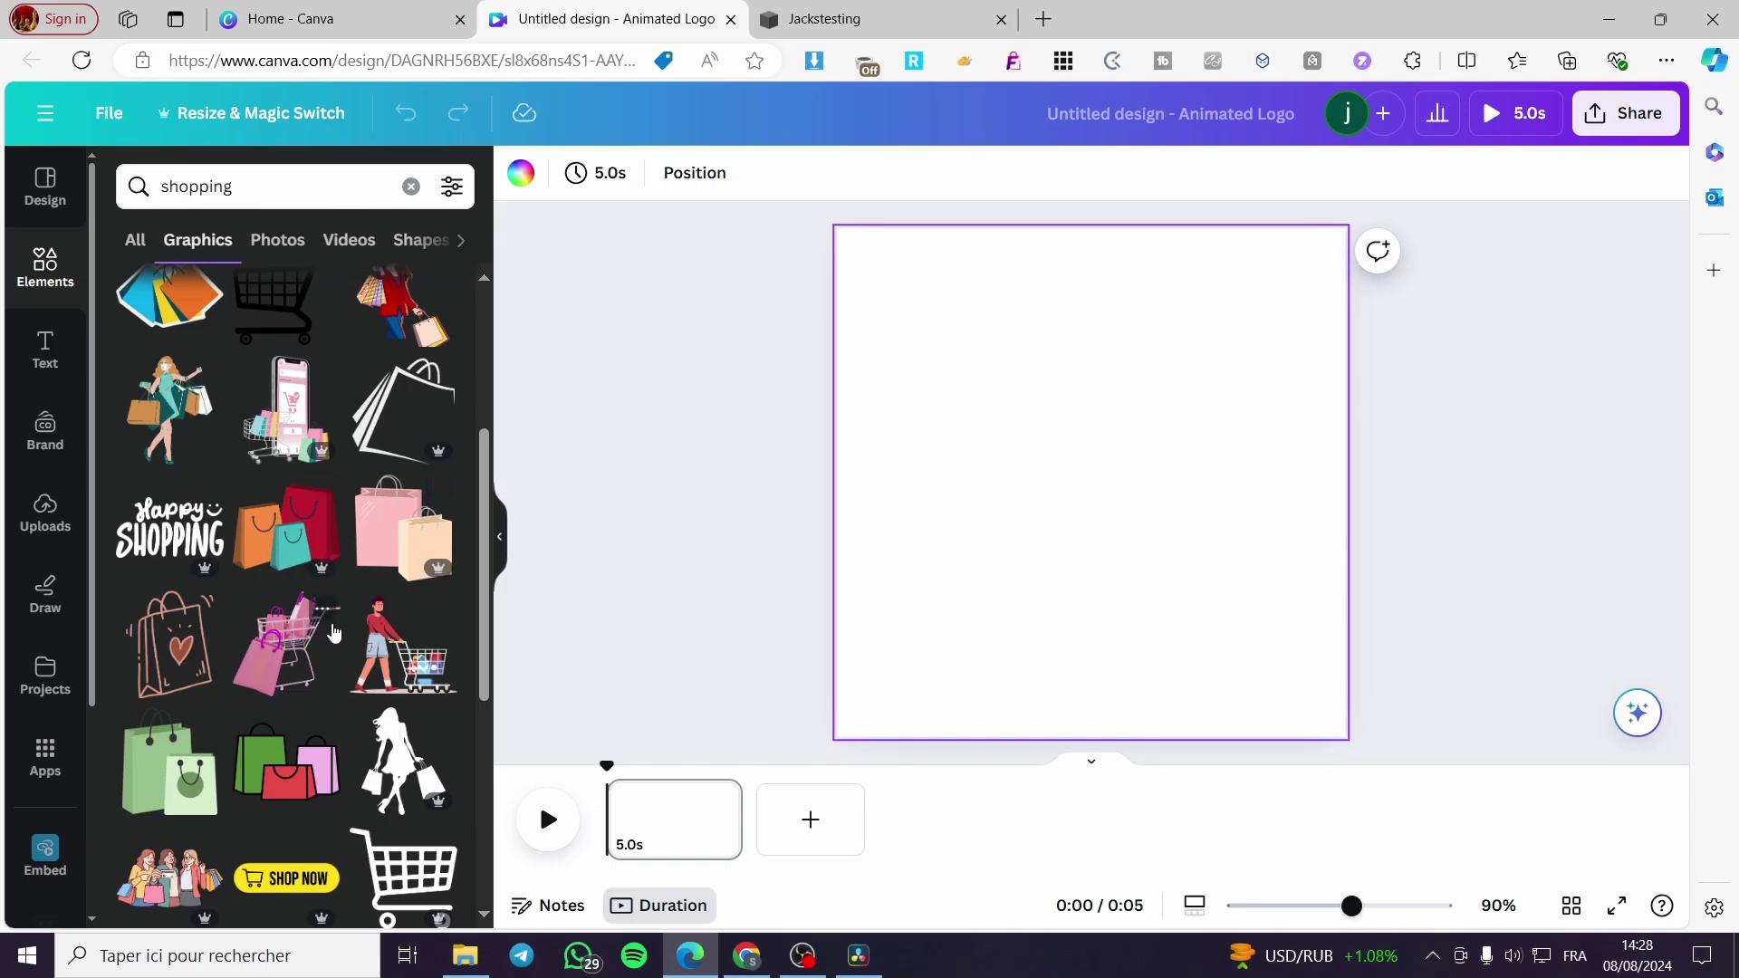
pyautogui.scroll(-4, 245, 564)
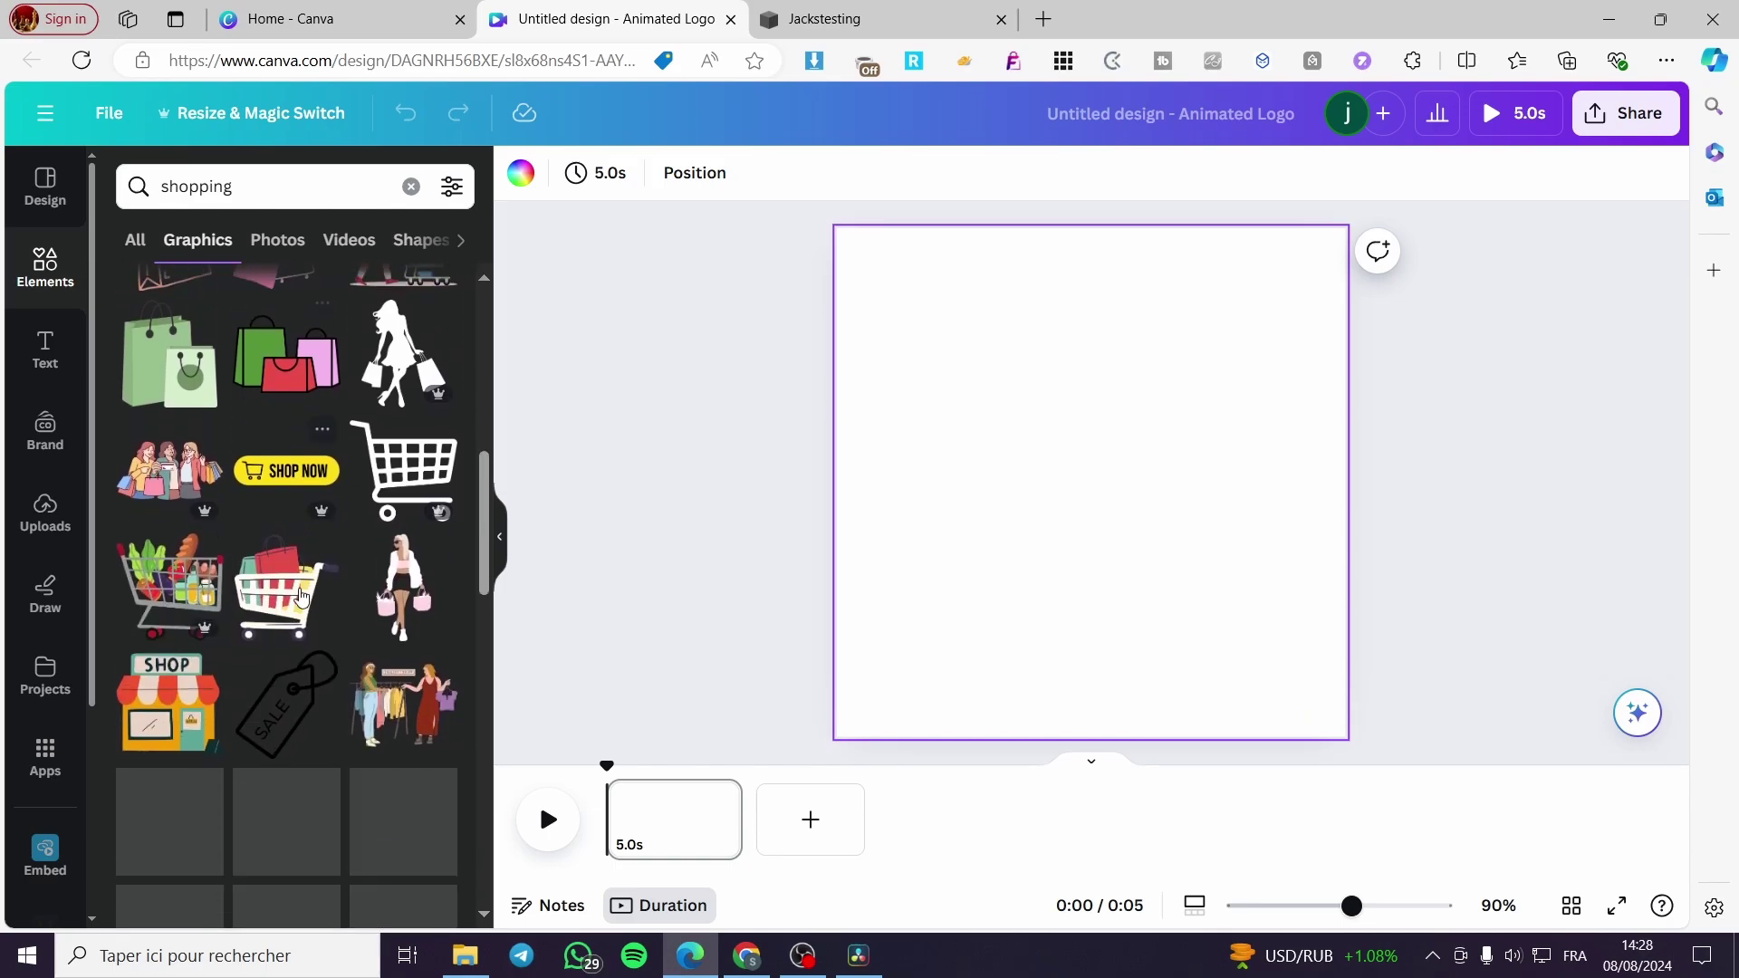
pyautogui.scroll(-1, 241, 697)
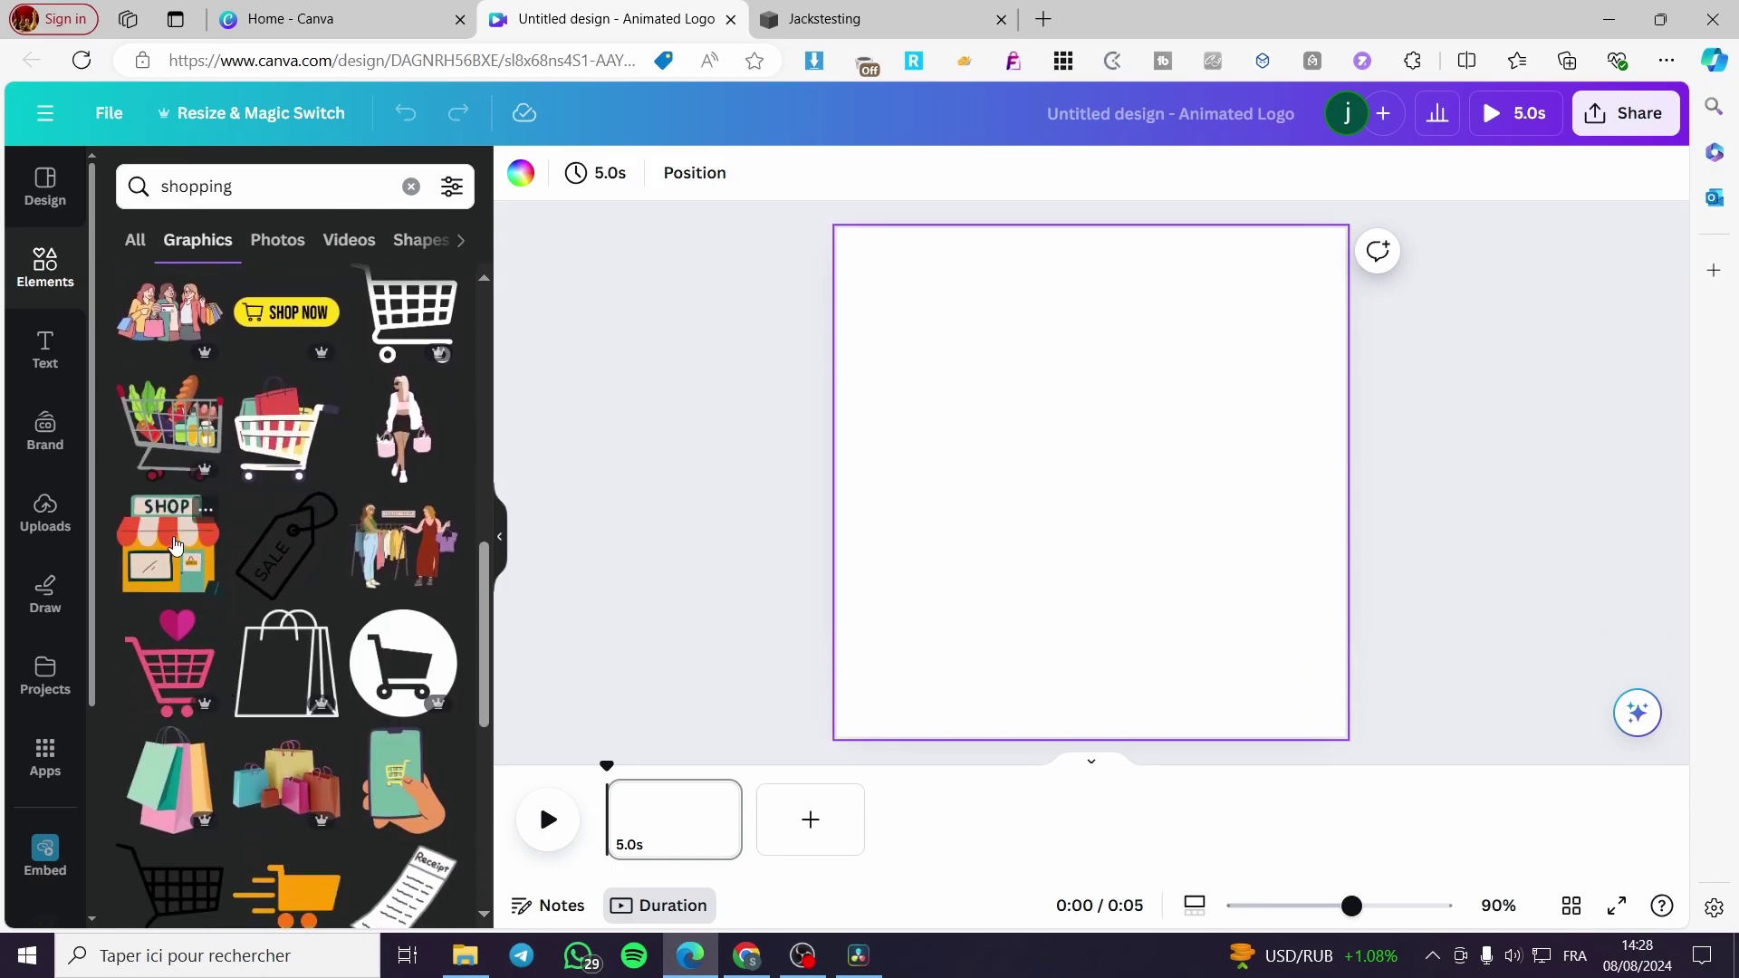
# - Add the SHOP storefront graphic to the canvas, enlarged and centred
pyautogui.click(175, 544)
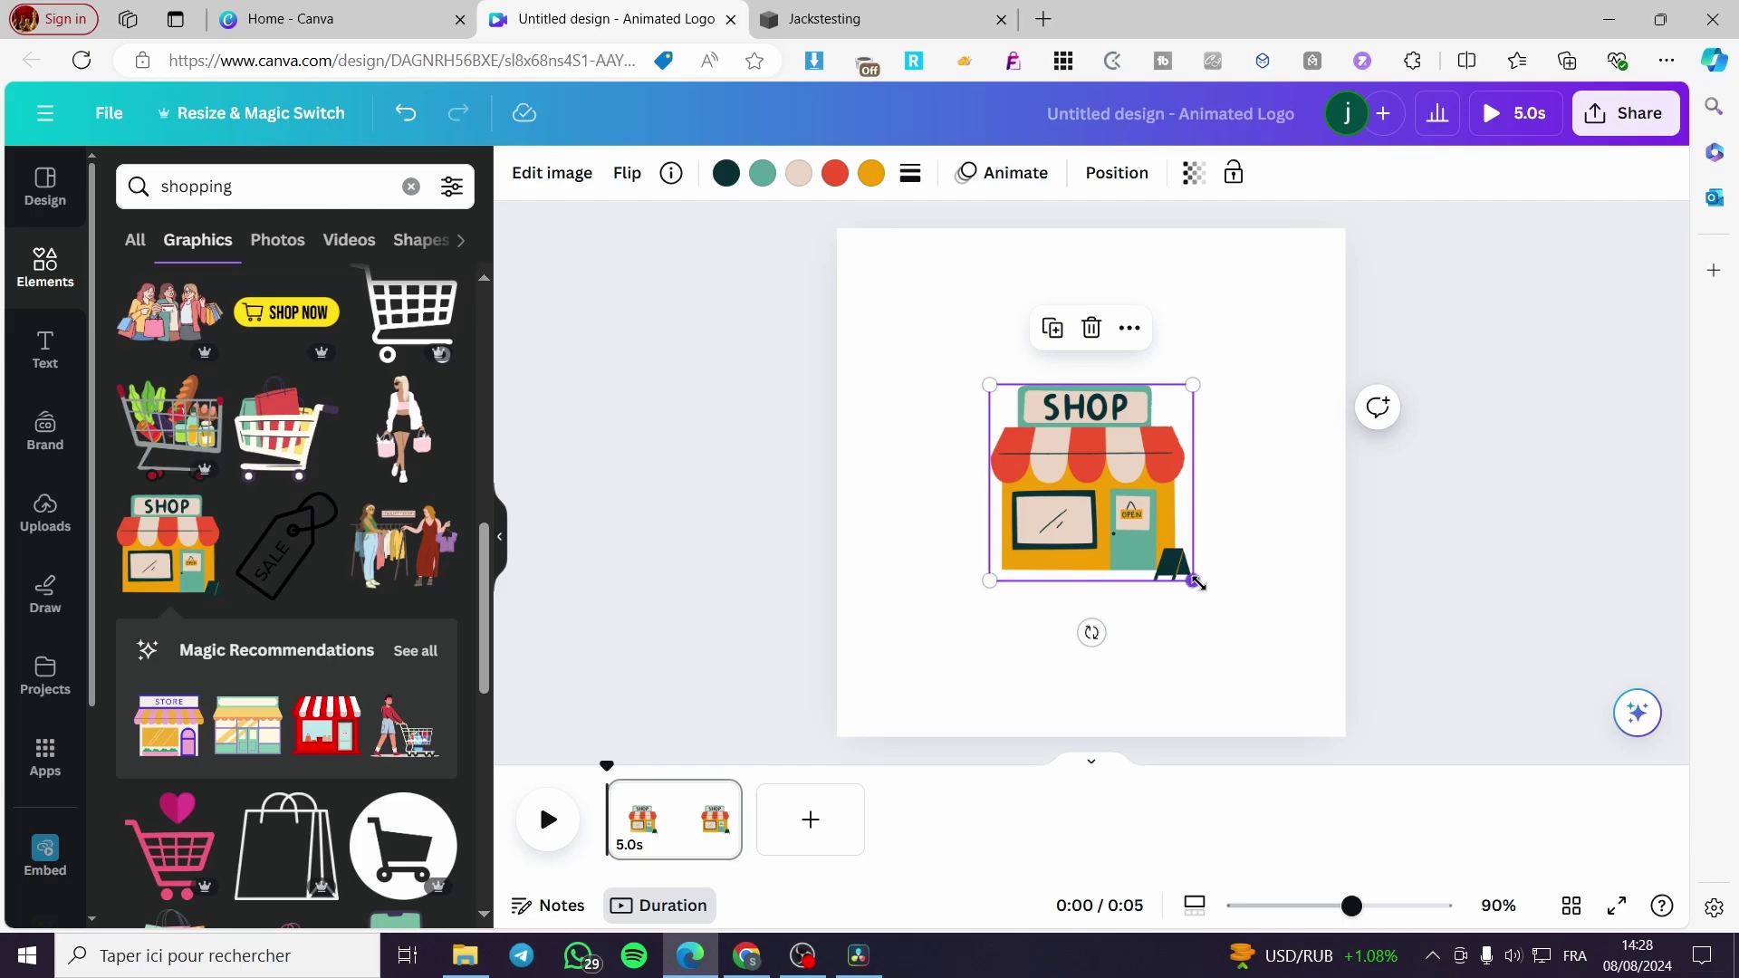
pyautogui.moveTo(1197, 583); pyautogui.dragTo(1254, 656)
pyautogui.moveTo(1187, 553); pyautogui.dragTo(1148, 518)
pyautogui.click(1478, 484)
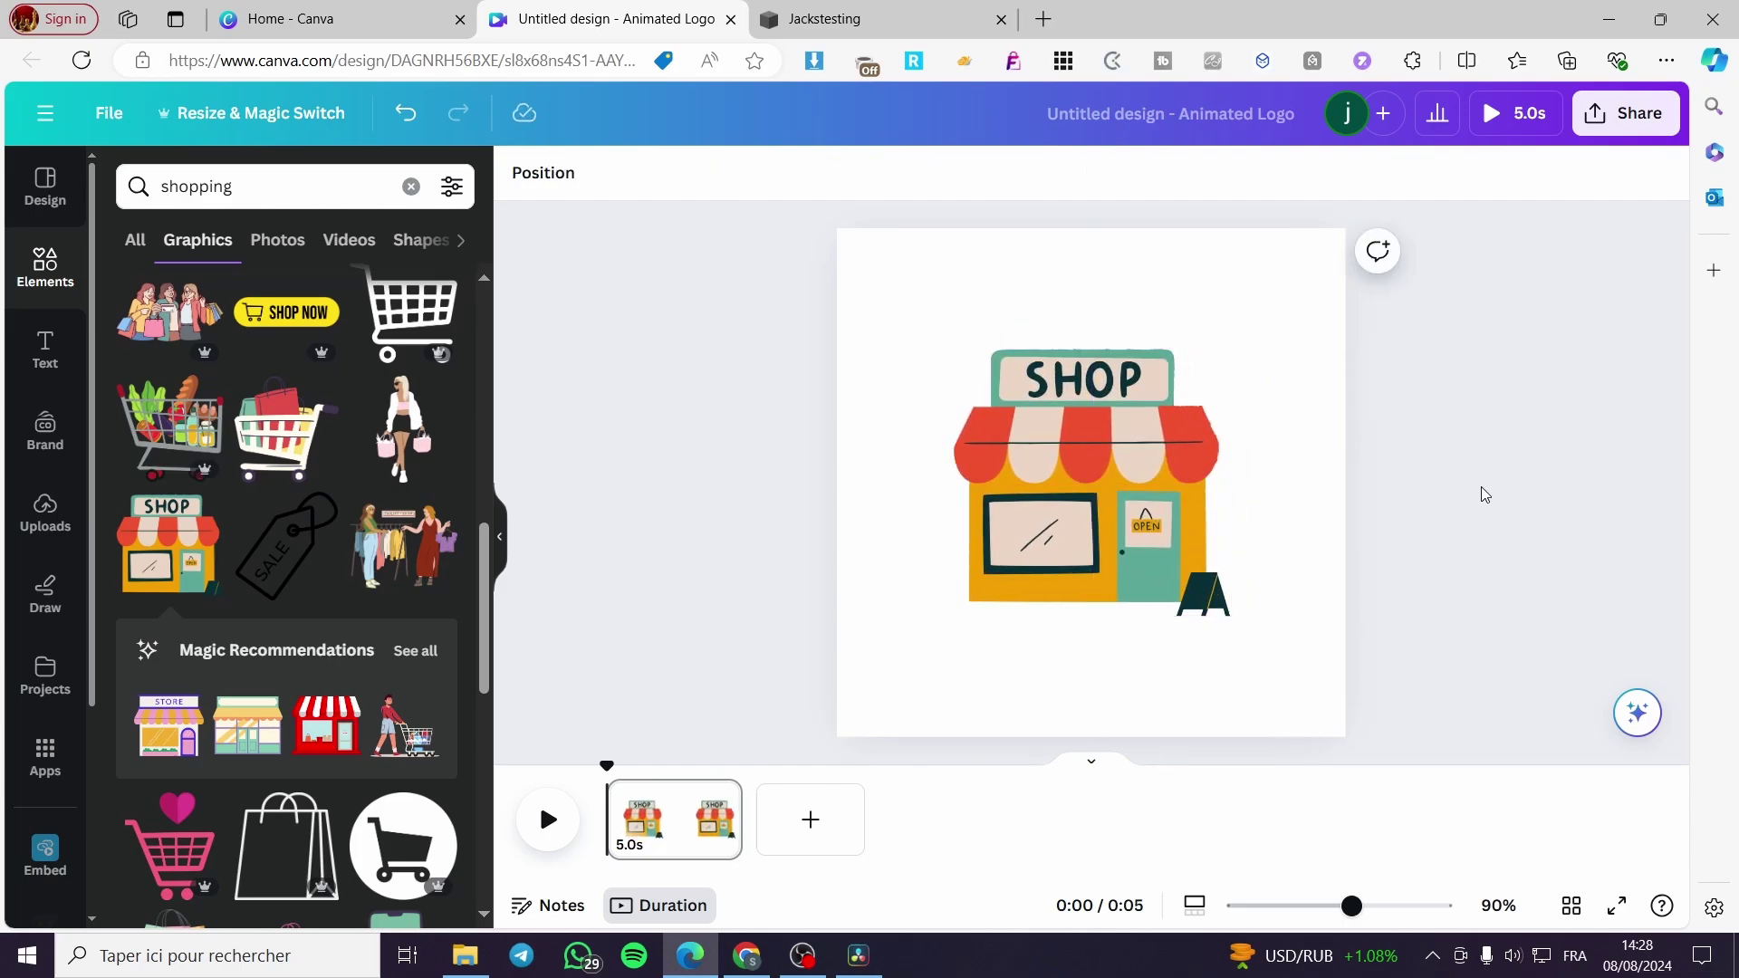
# - Download the design as a PNG, Untitled design.png, and reselect the SHOP graphic
pyautogui.click(1626, 113)
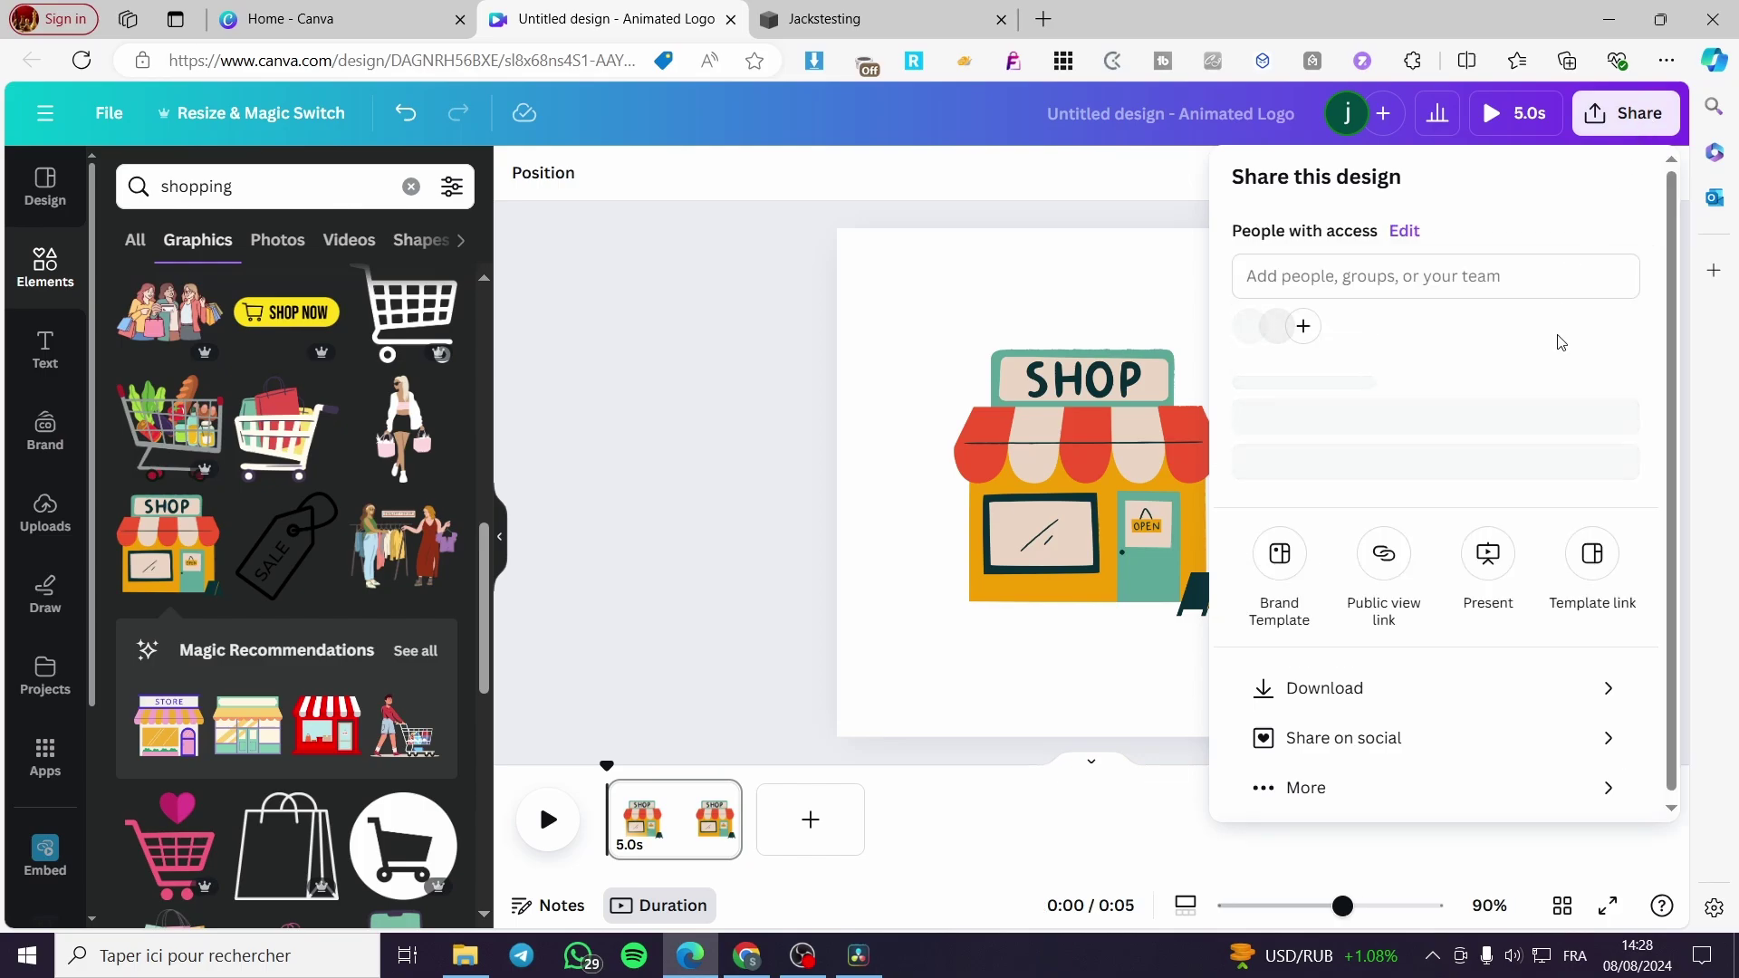
pyautogui.click(1482, 715)
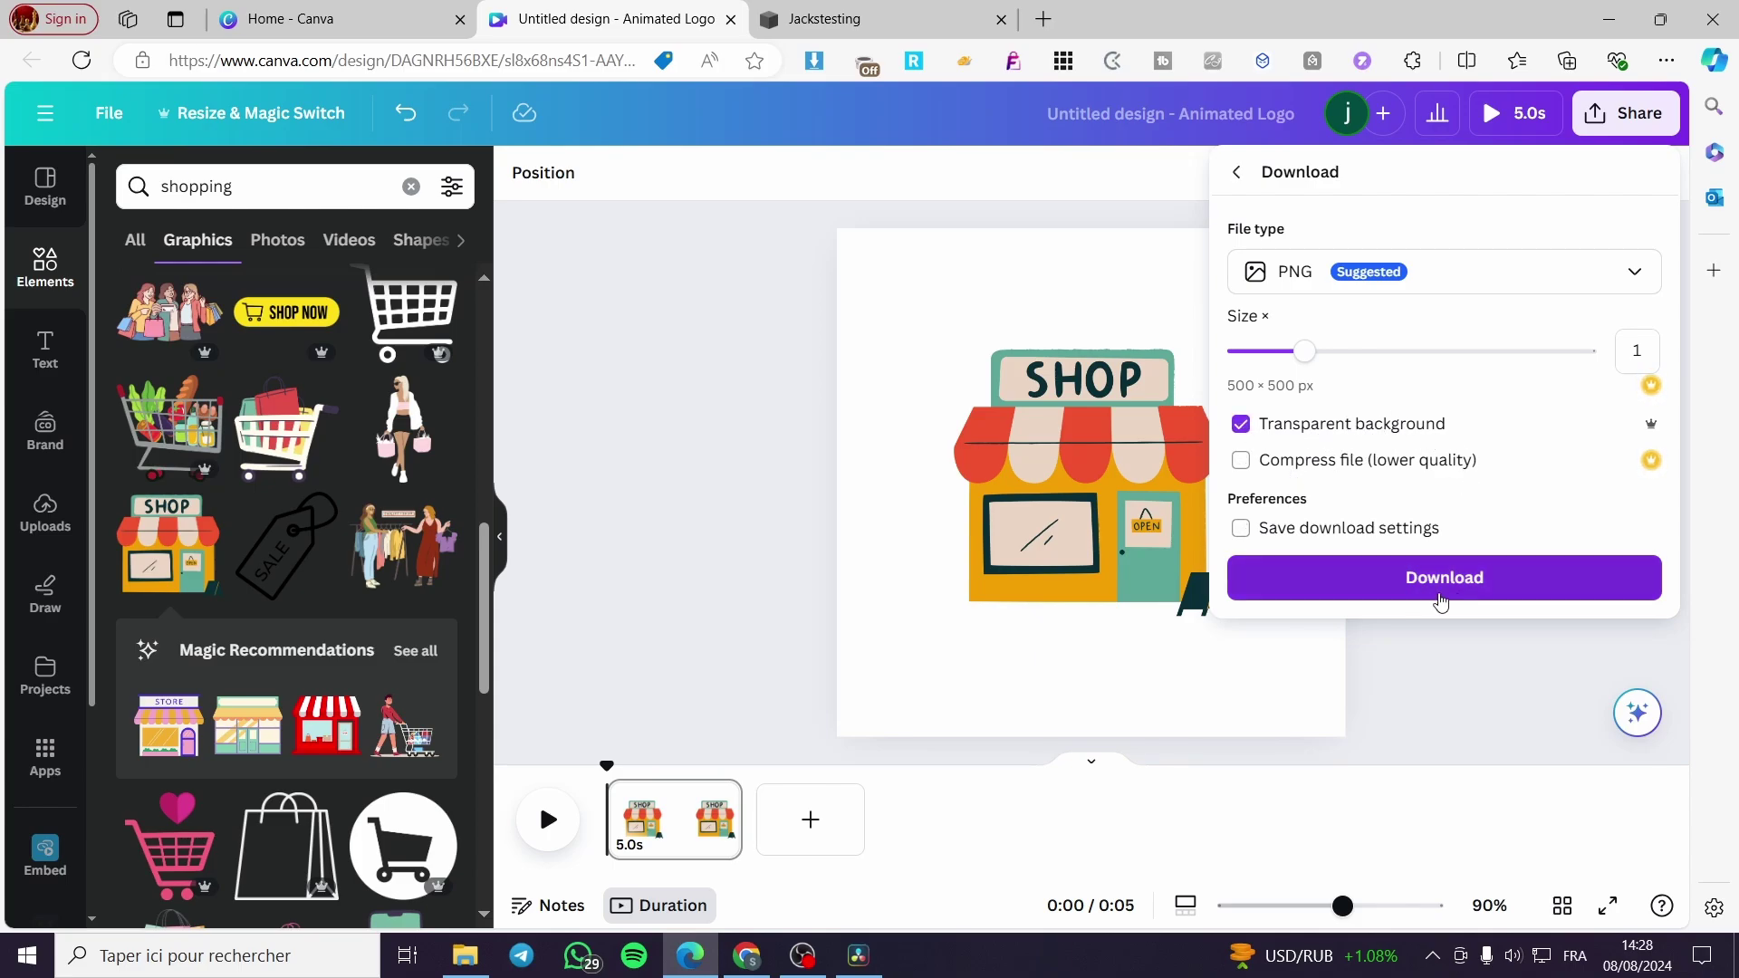
pyautogui.click(1457, 591)
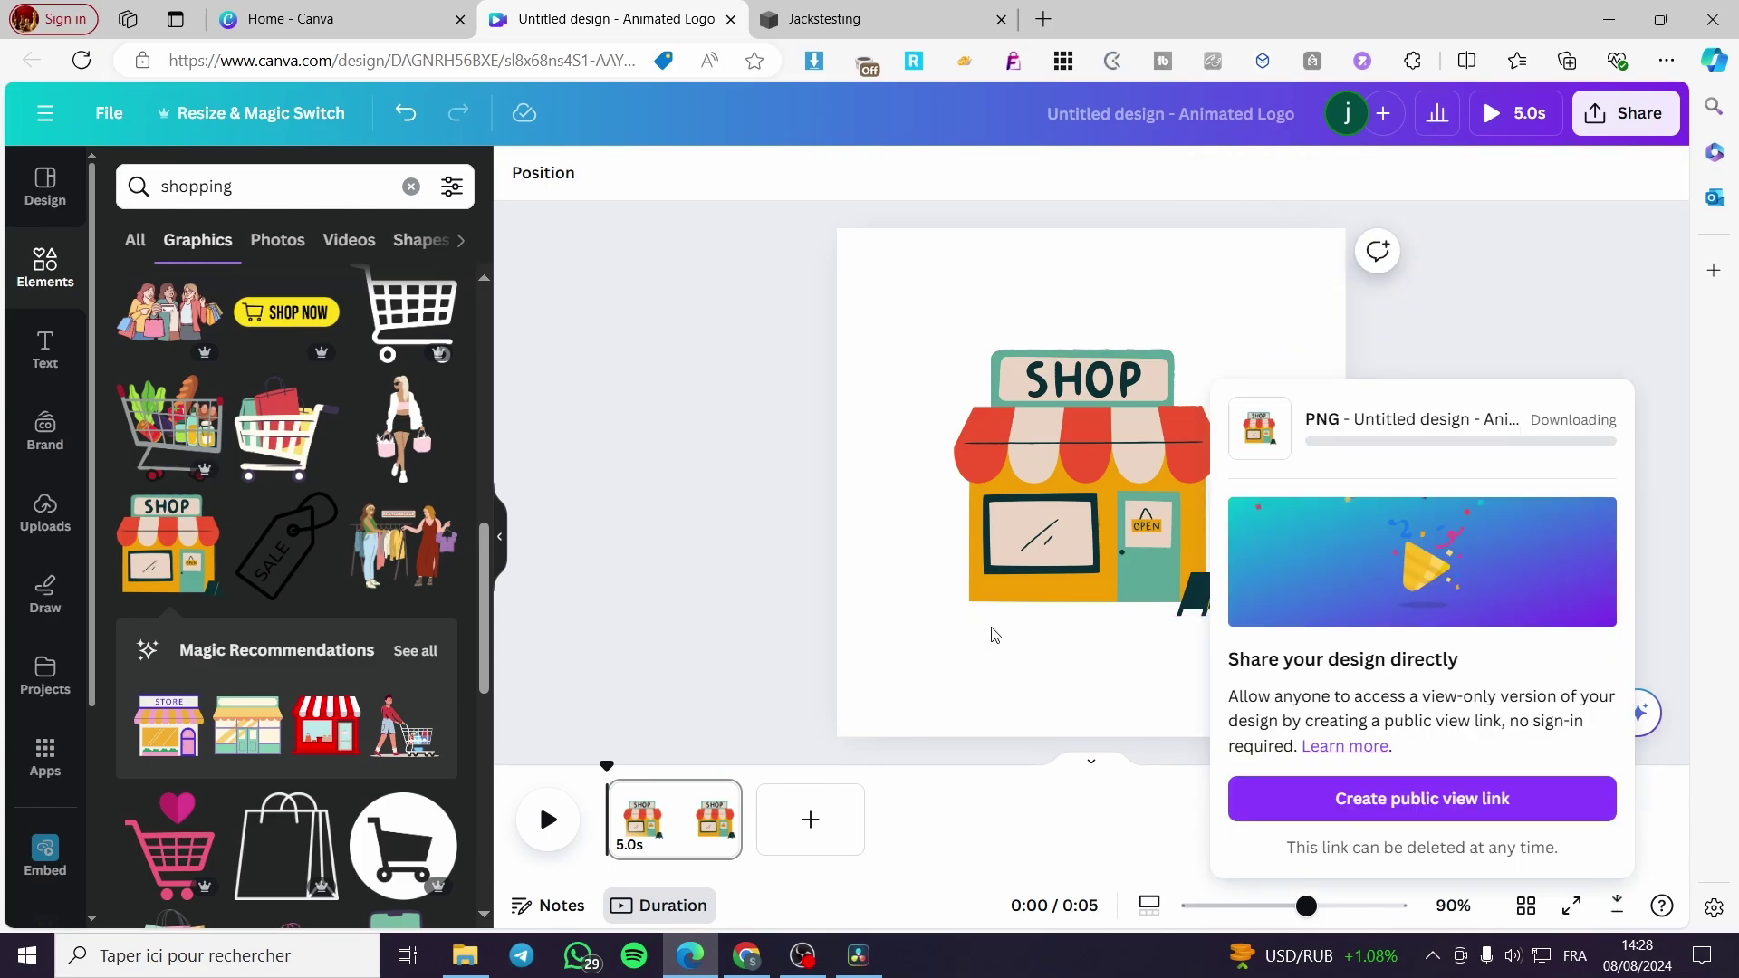
pyautogui.click(1128, 483)
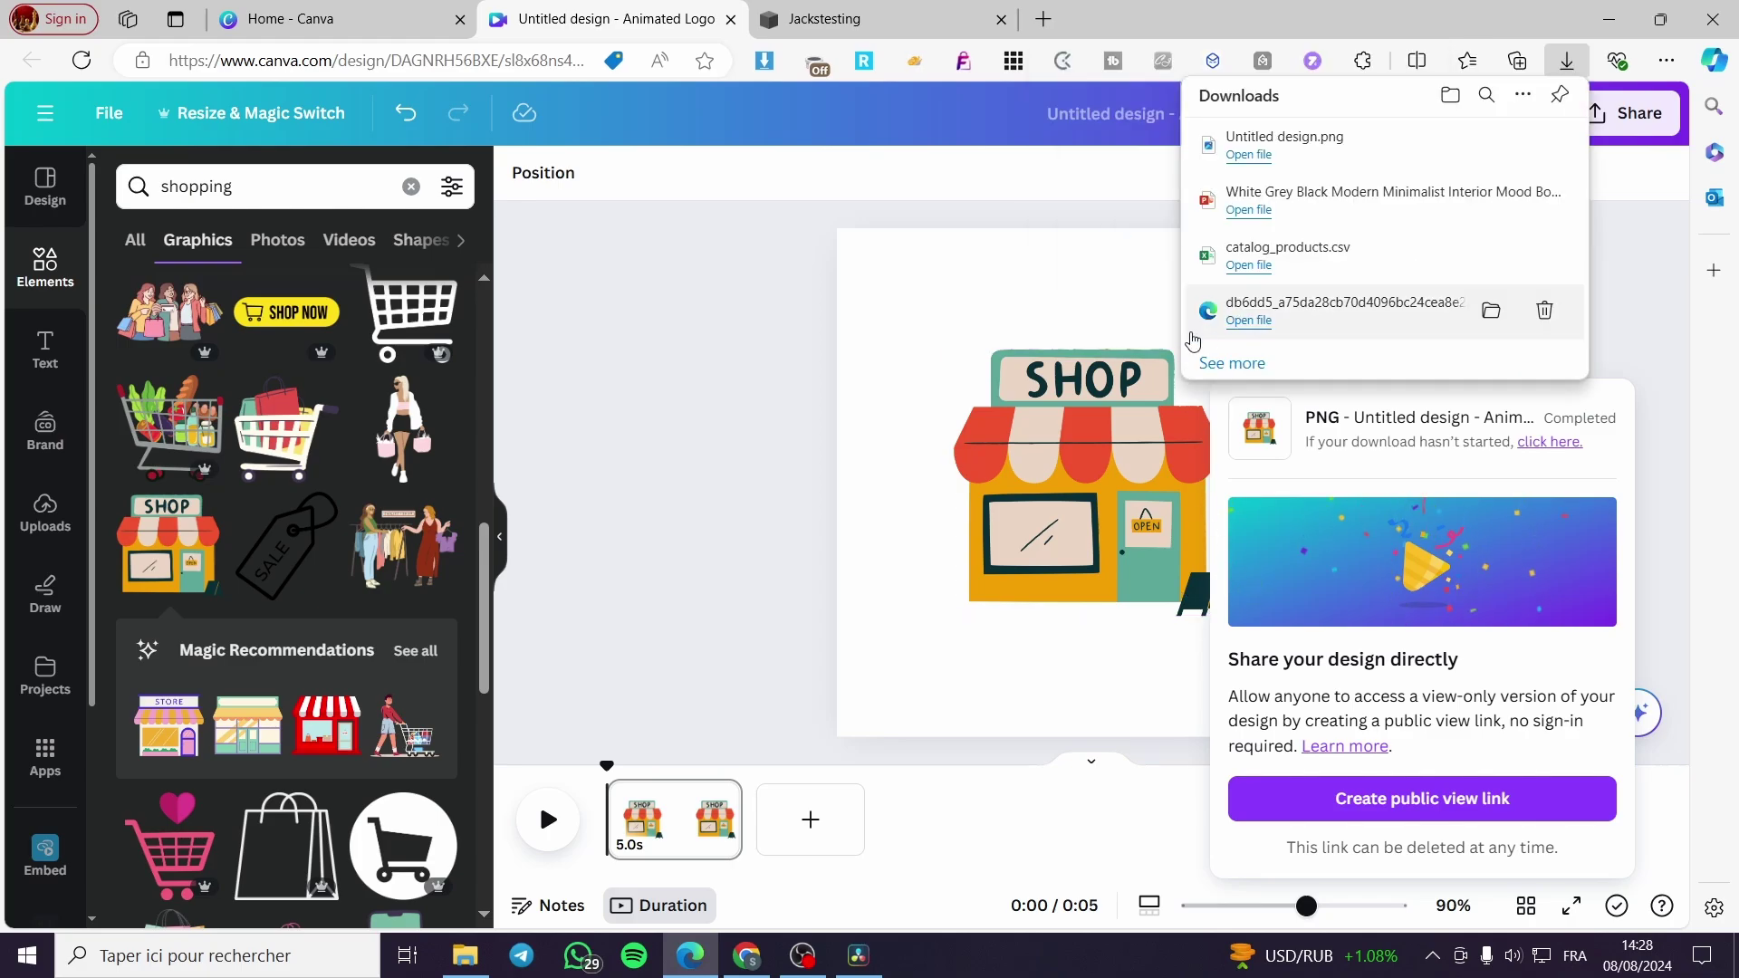
# - Delete the SHOP graphic and list all Graphics results for 'store'
pyautogui.press('Delete')
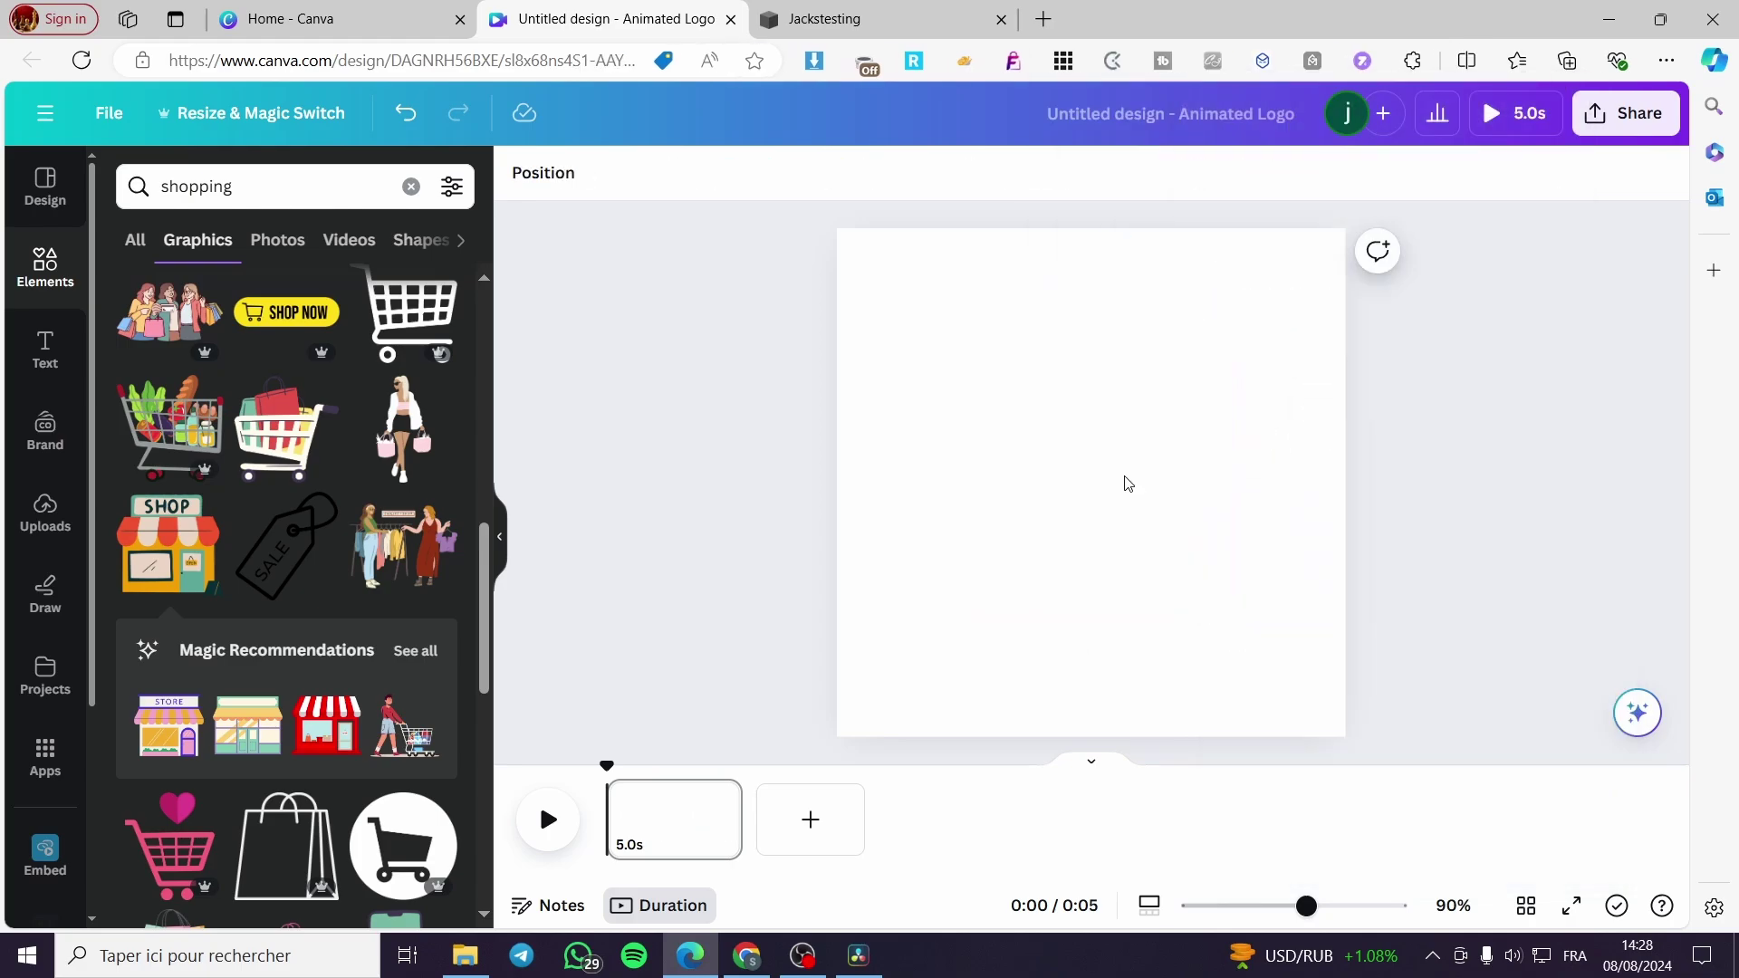
pyautogui.click(410, 186)
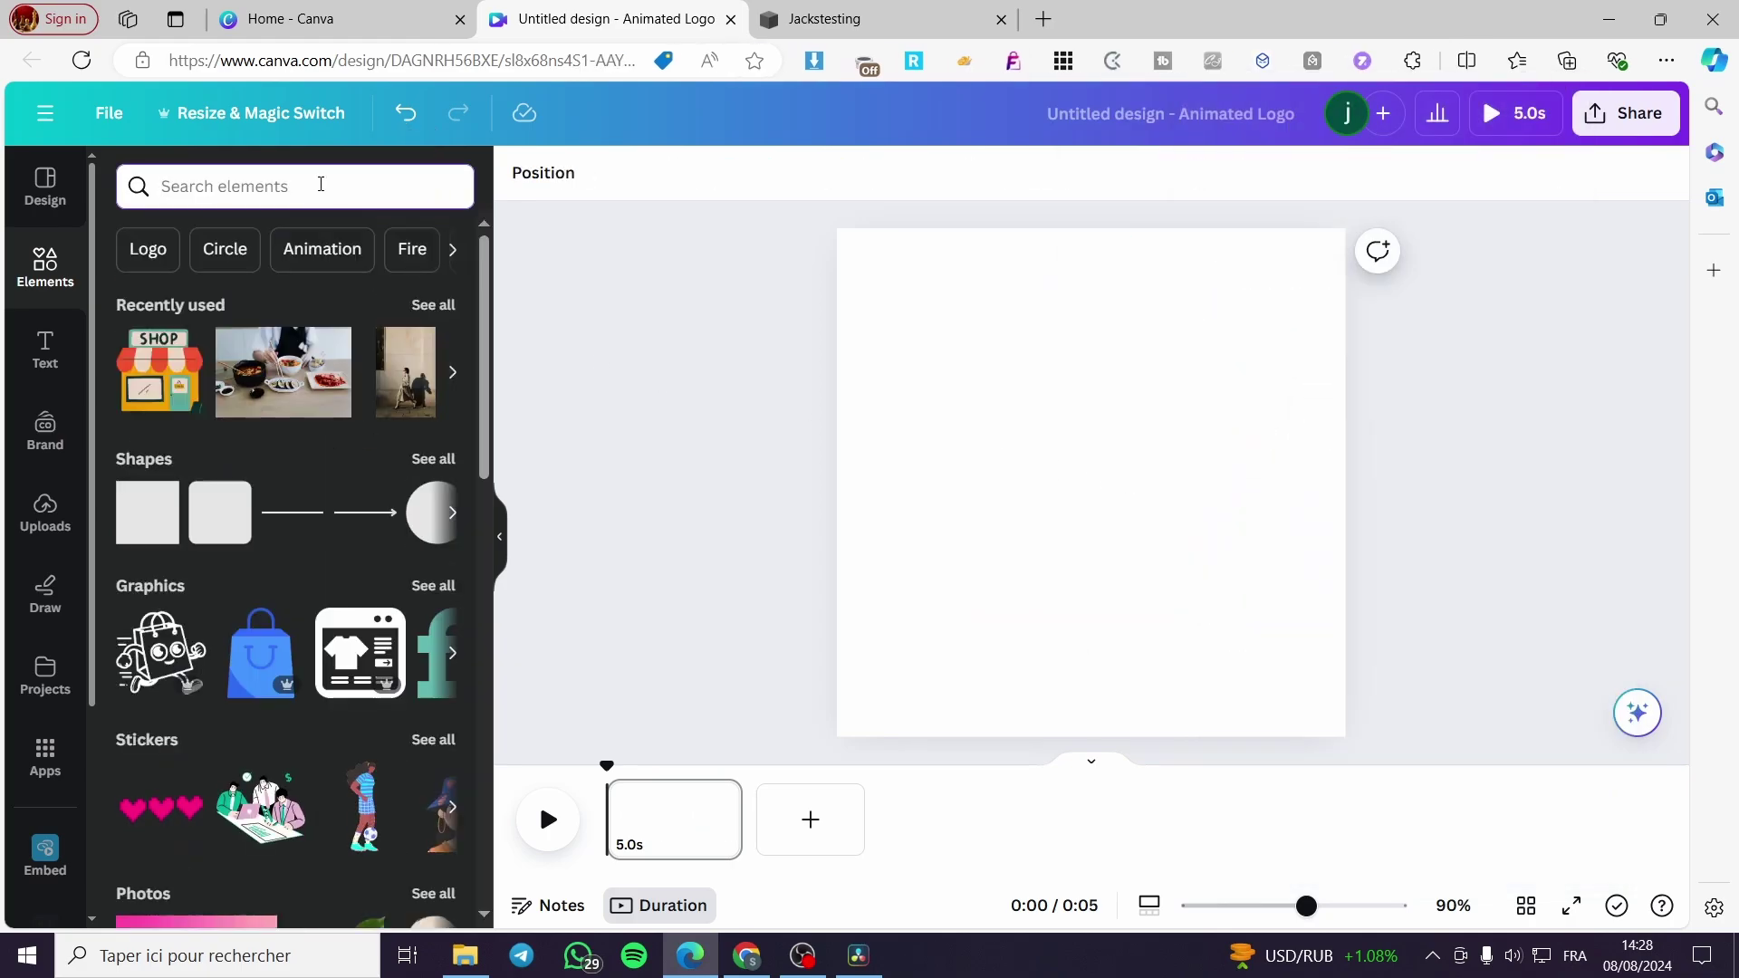
pyautogui.click(320, 183)
pyautogui.write('store')
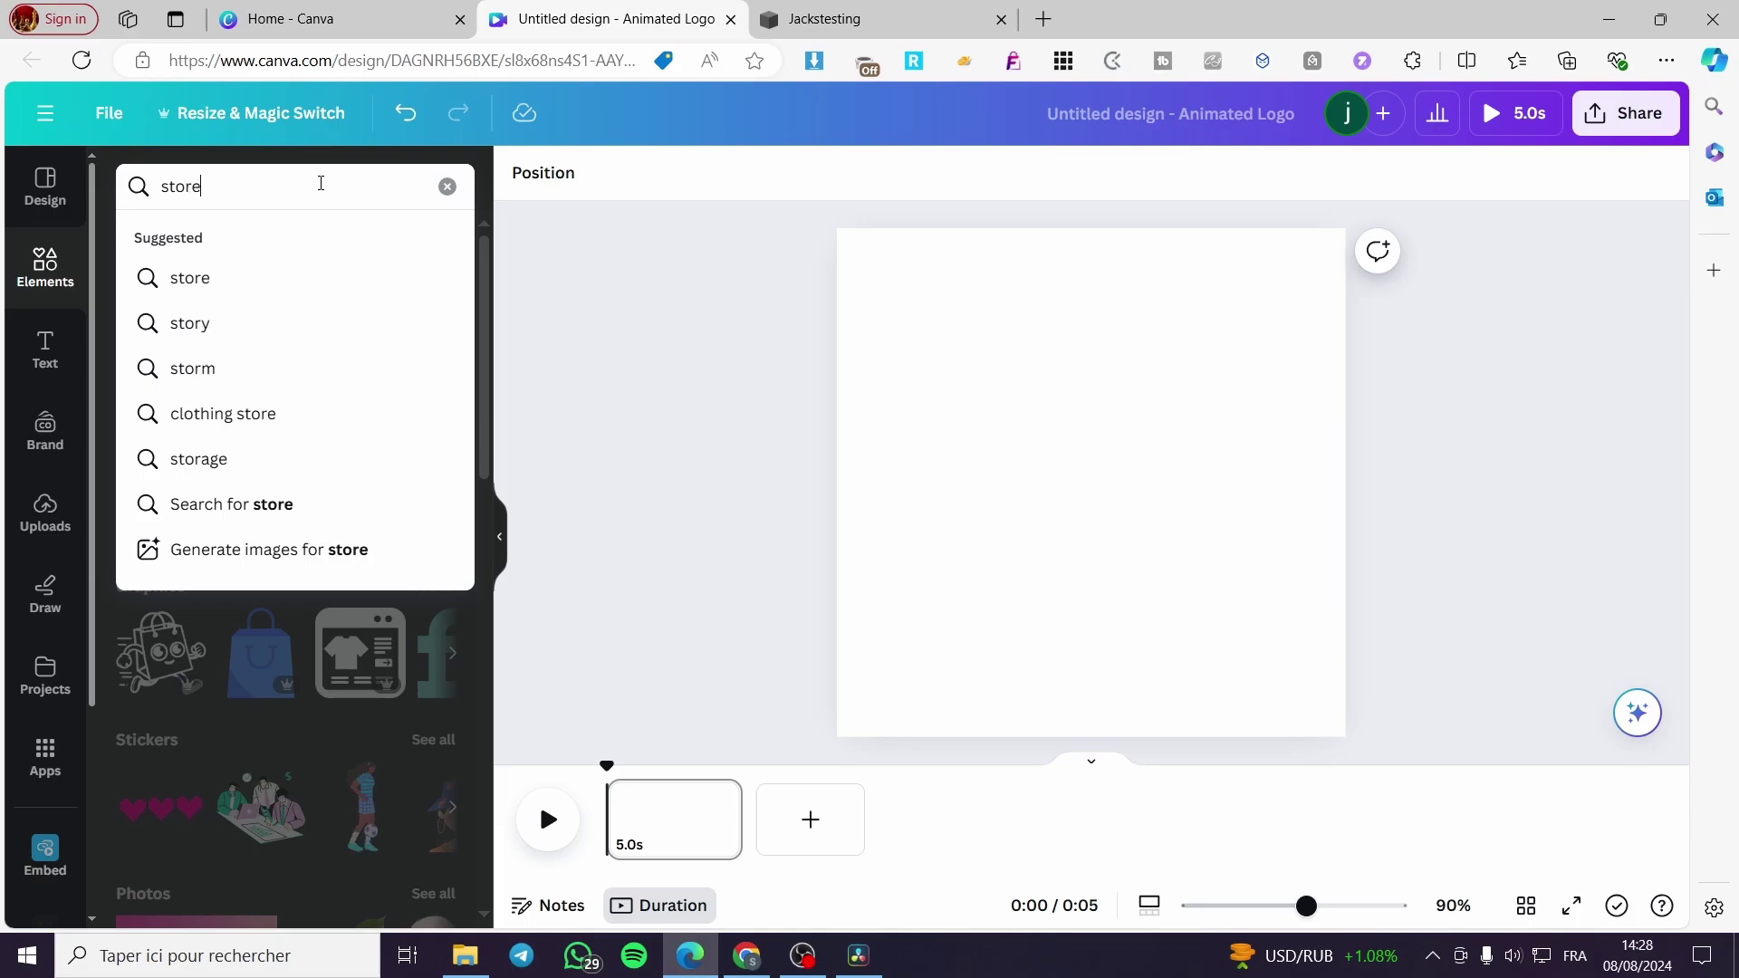
pyautogui.press('Return')
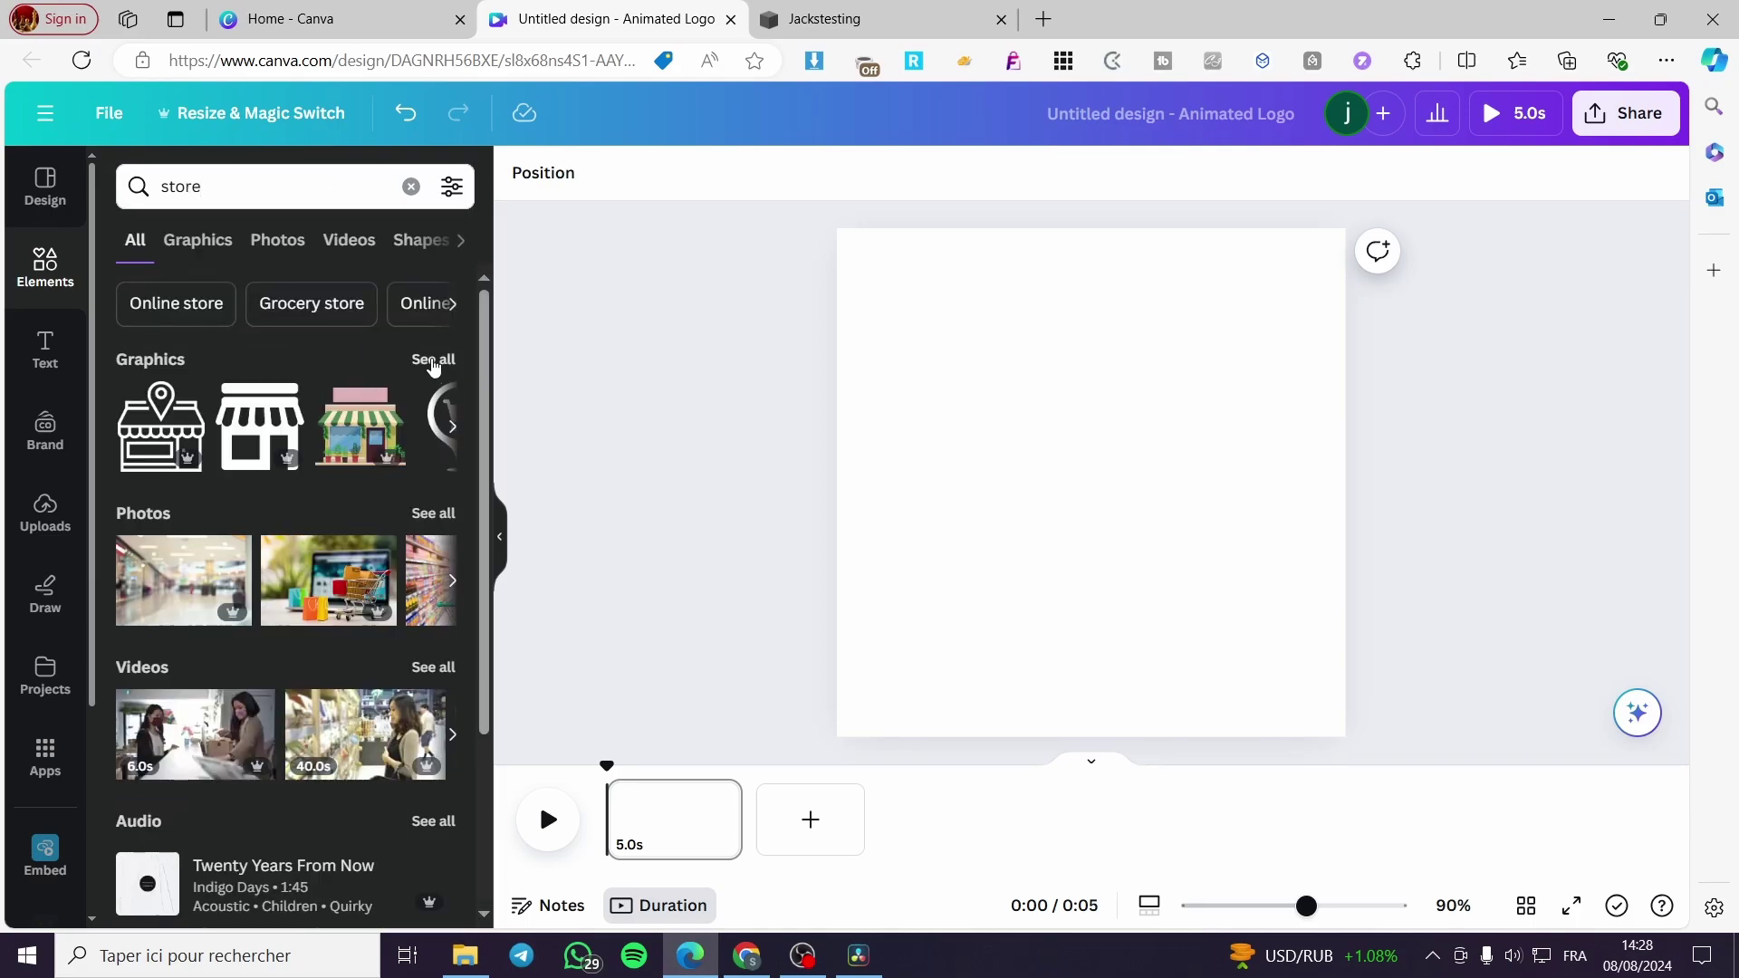
pyautogui.click(433, 361)
pyautogui.scroll(-7, 277, 618)
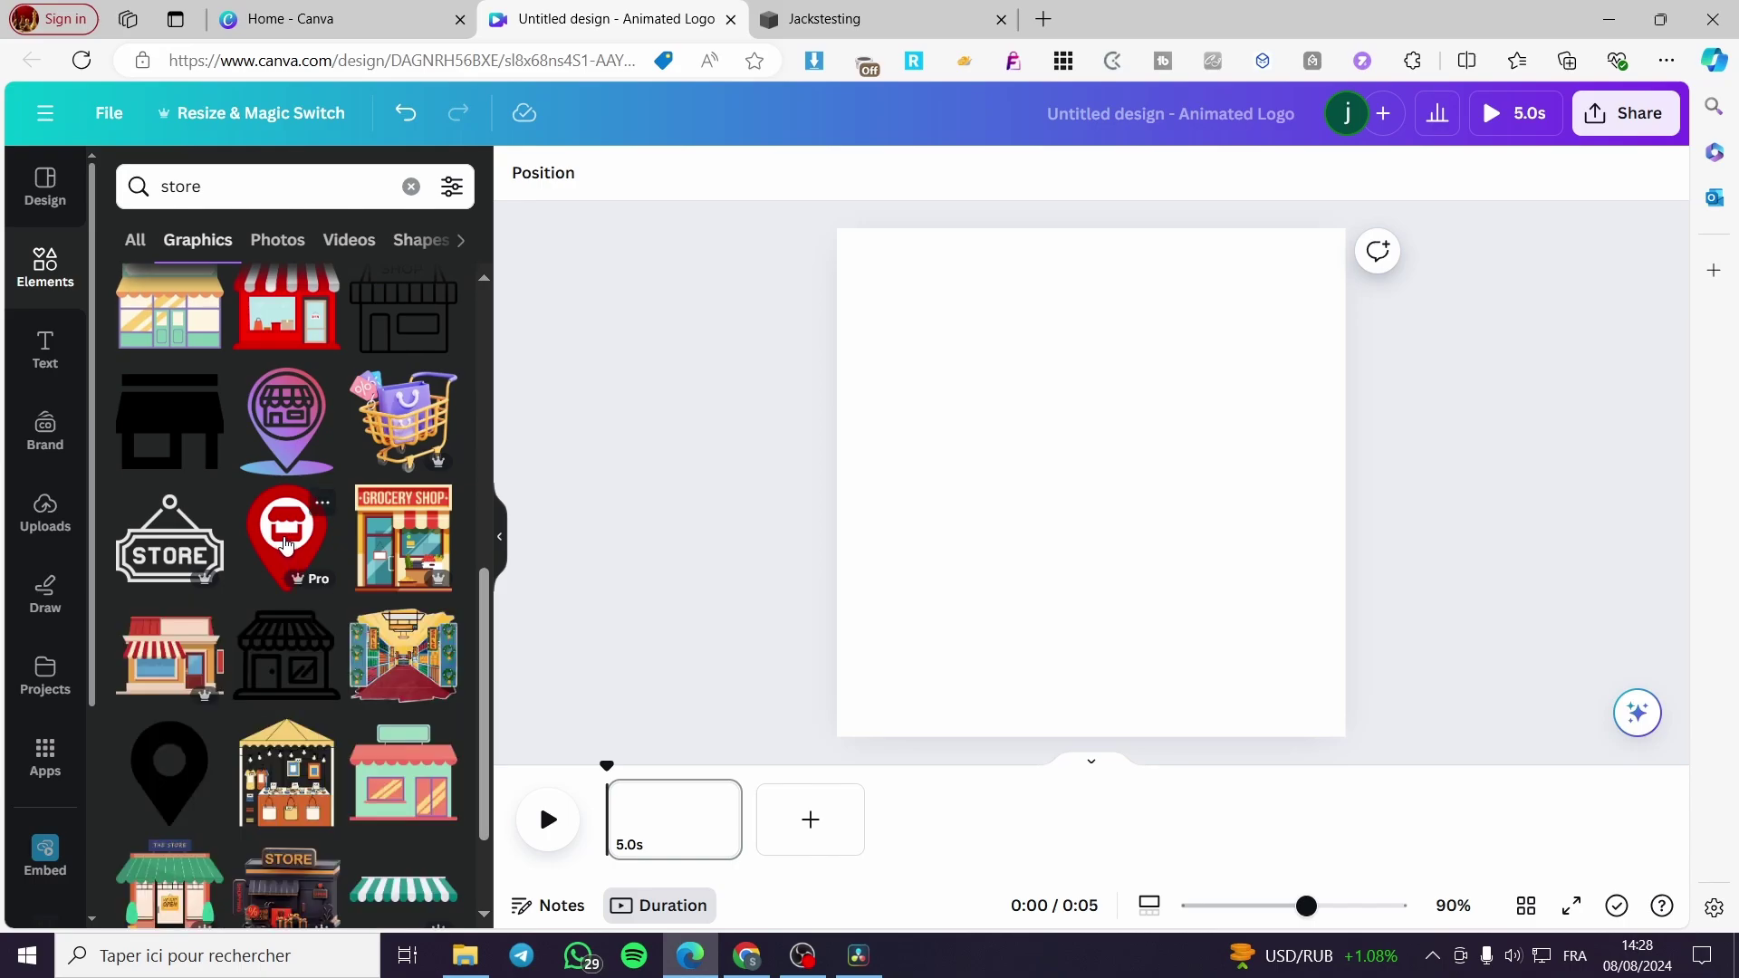
# - Add the red store pin graphic, enlarged and centred on the canvas
pyautogui.click(286, 545)
pyautogui.moveTo(1172, 594); pyautogui.dragTo(1220, 654)
pyautogui.moveTo(1105, 505); pyautogui.dragTo(1078, 470)
pyautogui.moveTo(1194, 621); pyautogui.dragTo(1234, 671)
pyautogui.moveTo(1152, 555); pyautogui.dragTo(1137, 525)
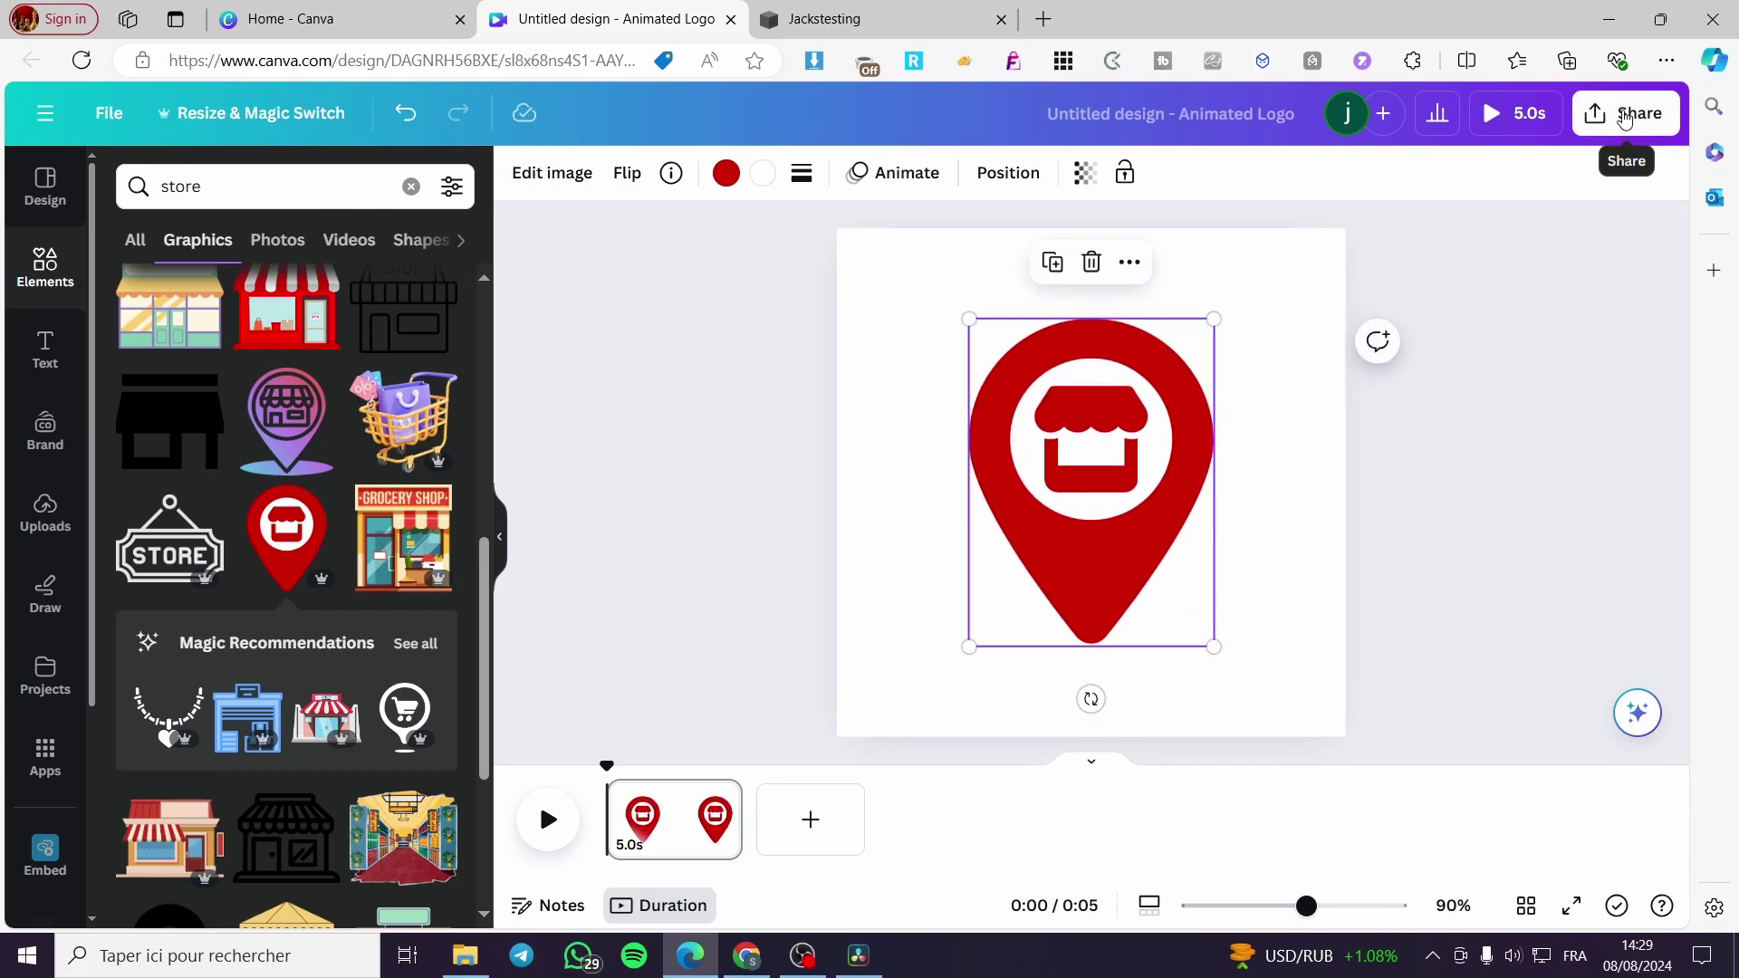
# - Attempt a PNG download of the red store pin design
pyautogui.click(1625, 112)
pyautogui.click(1417, 721)
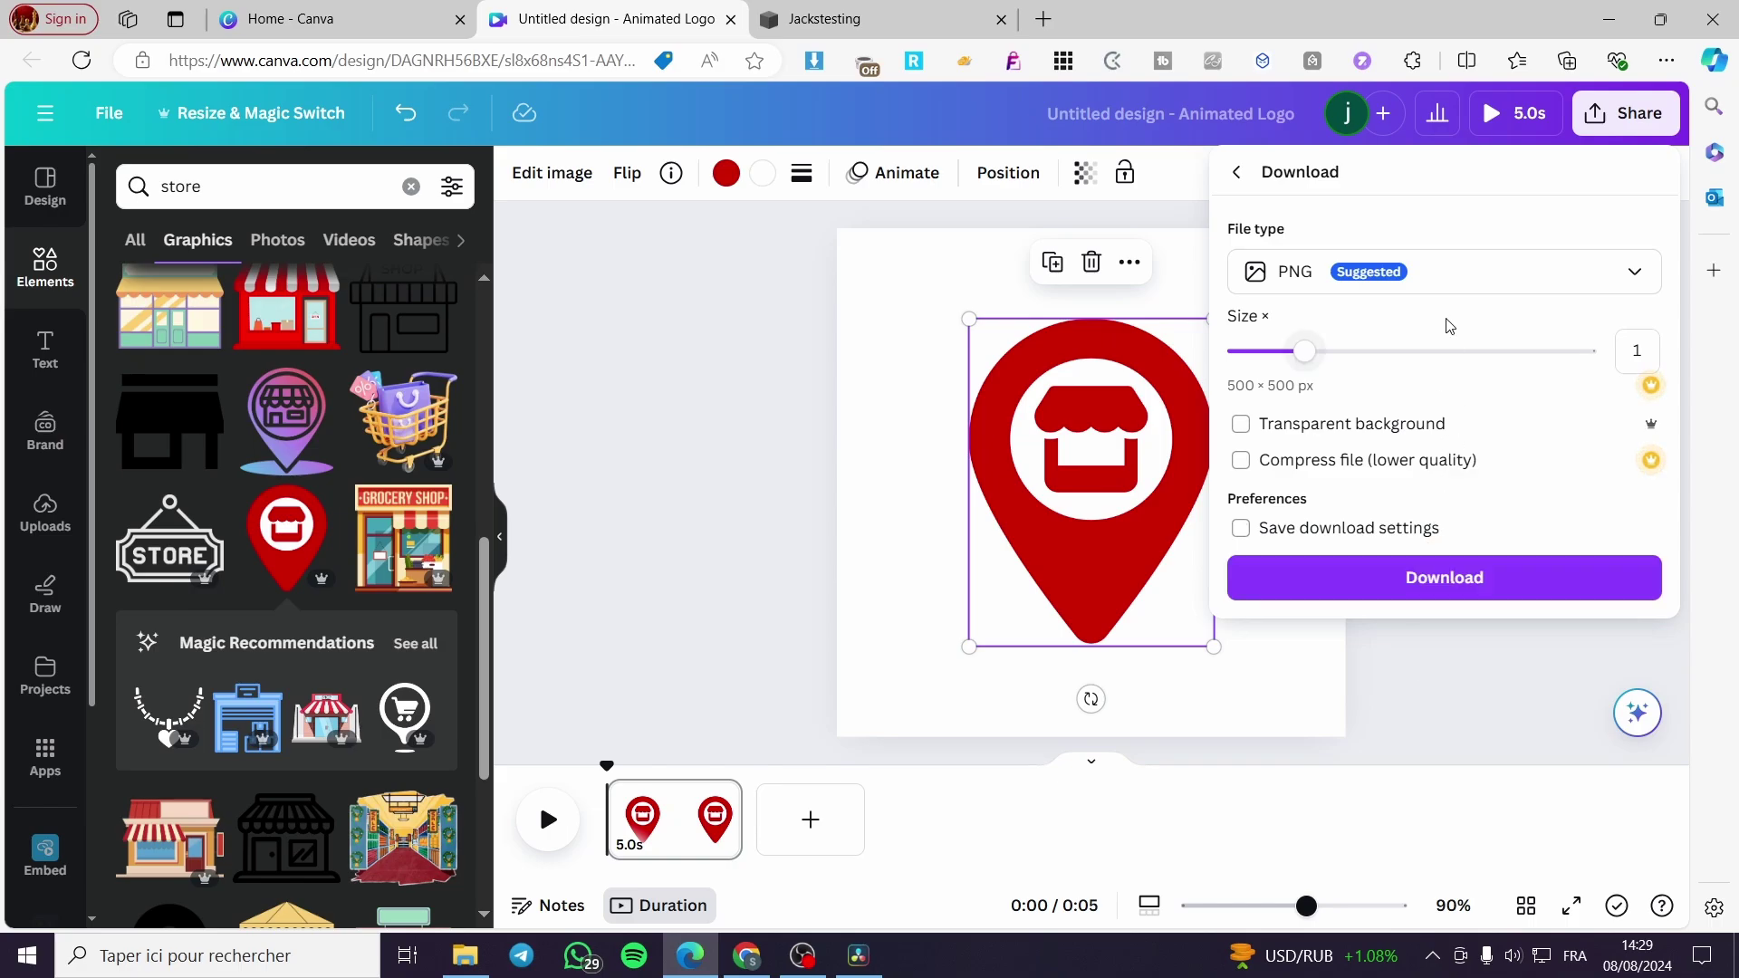
pyautogui.click(1443, 580)
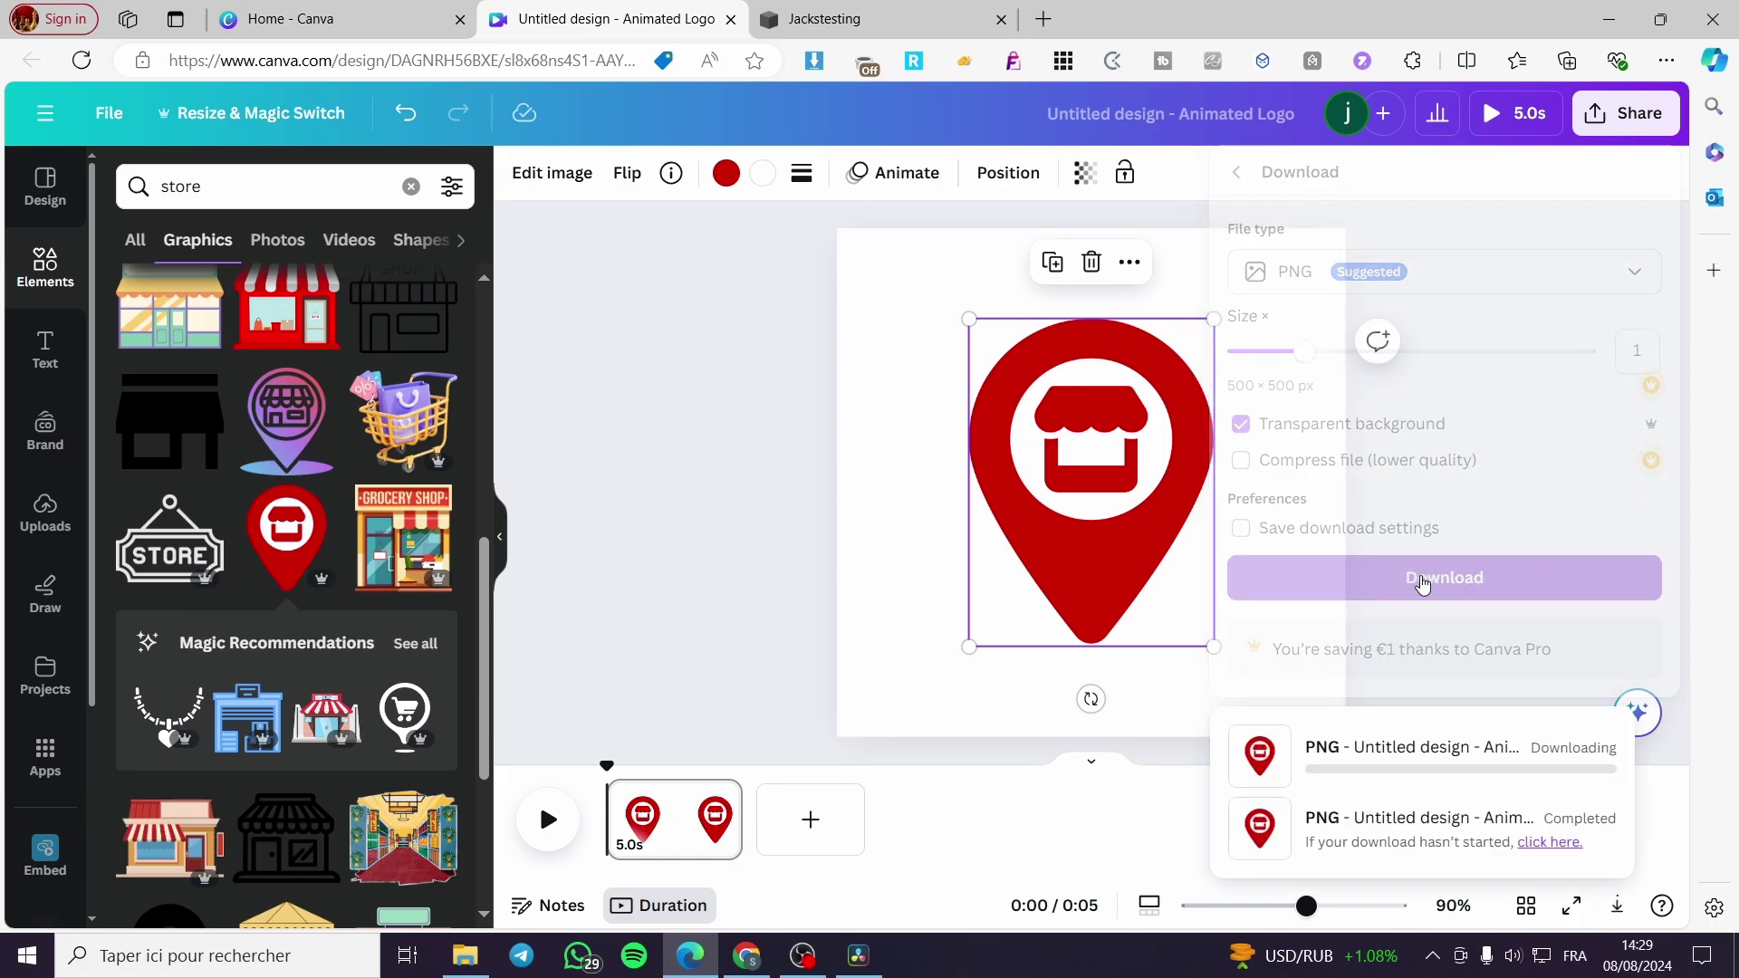
pyautogui.click(1578, 263)
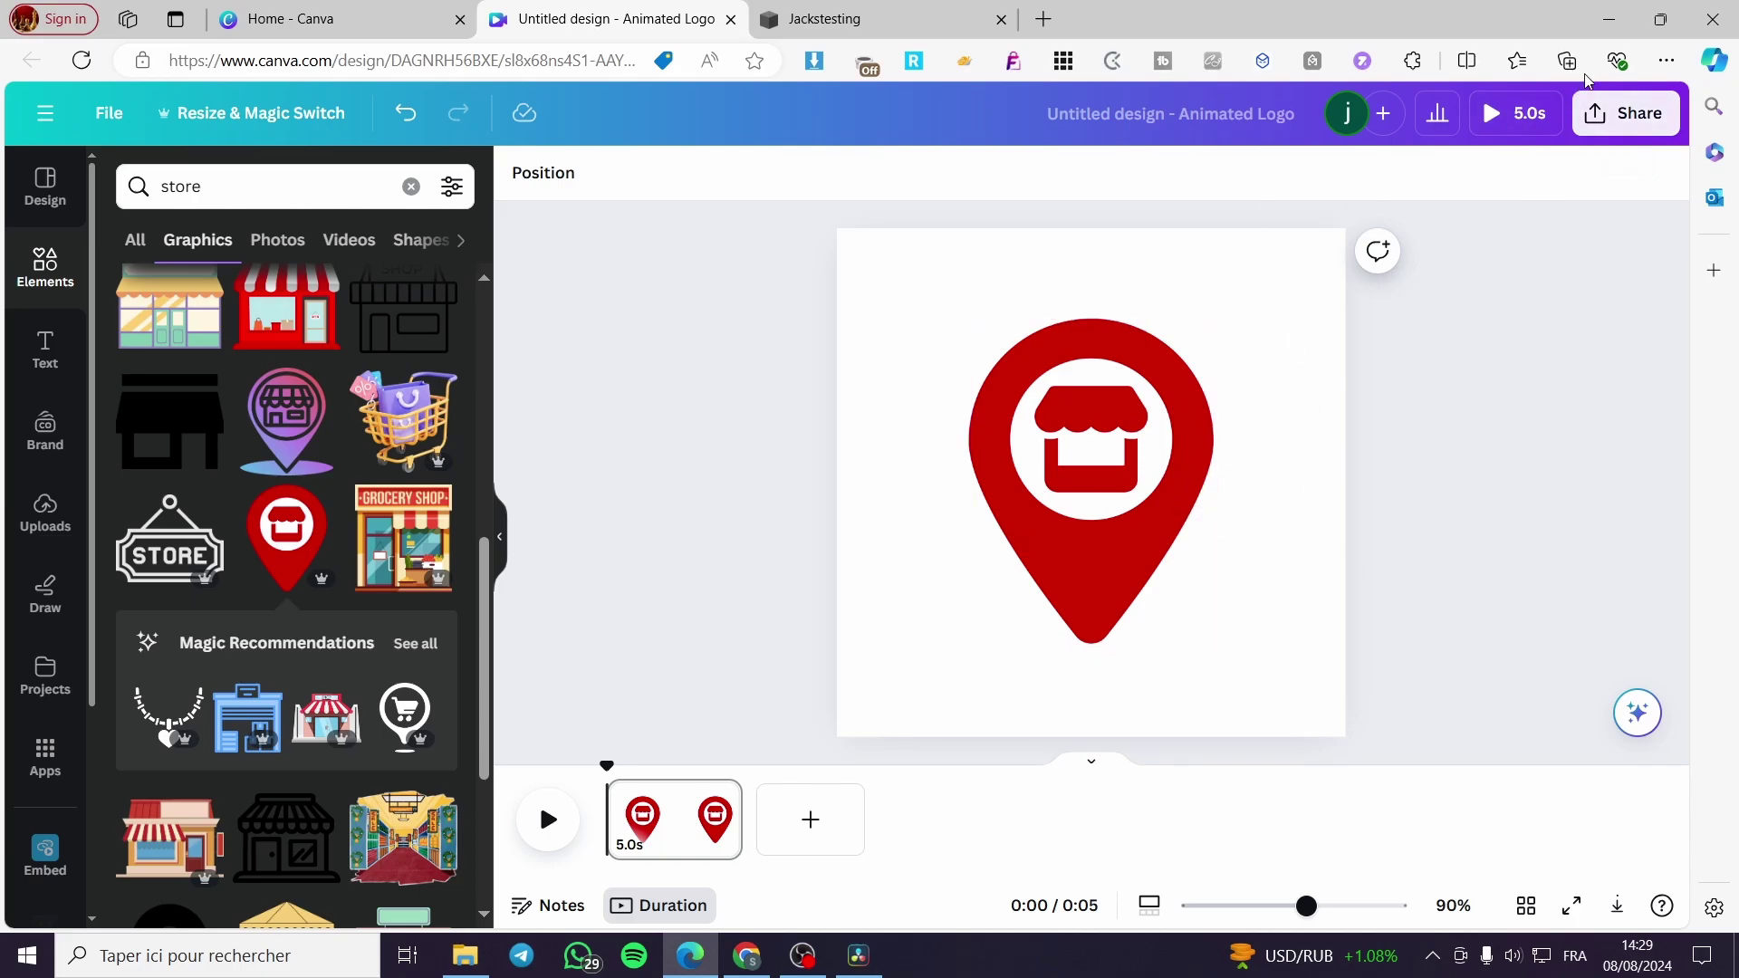
# - Confirm the export failed as premium-only, then delete the red pin from the canvas
pyautogui.click(1621, 60)
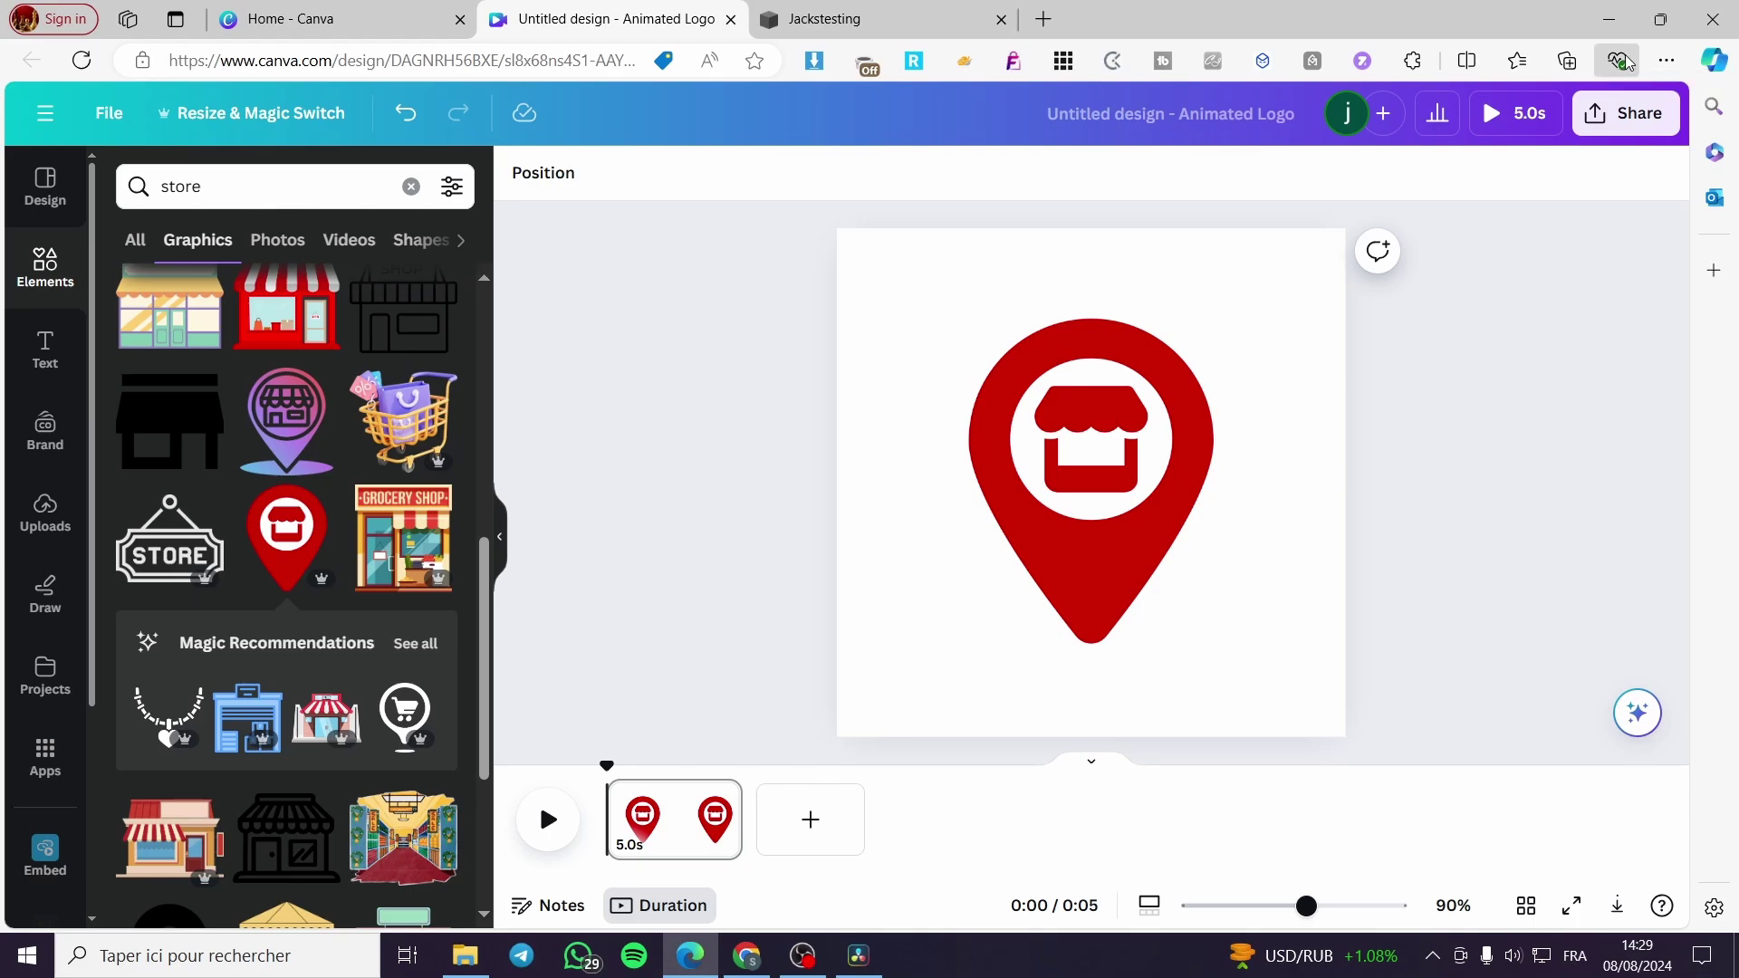
pyautogui.click(1621, 61)
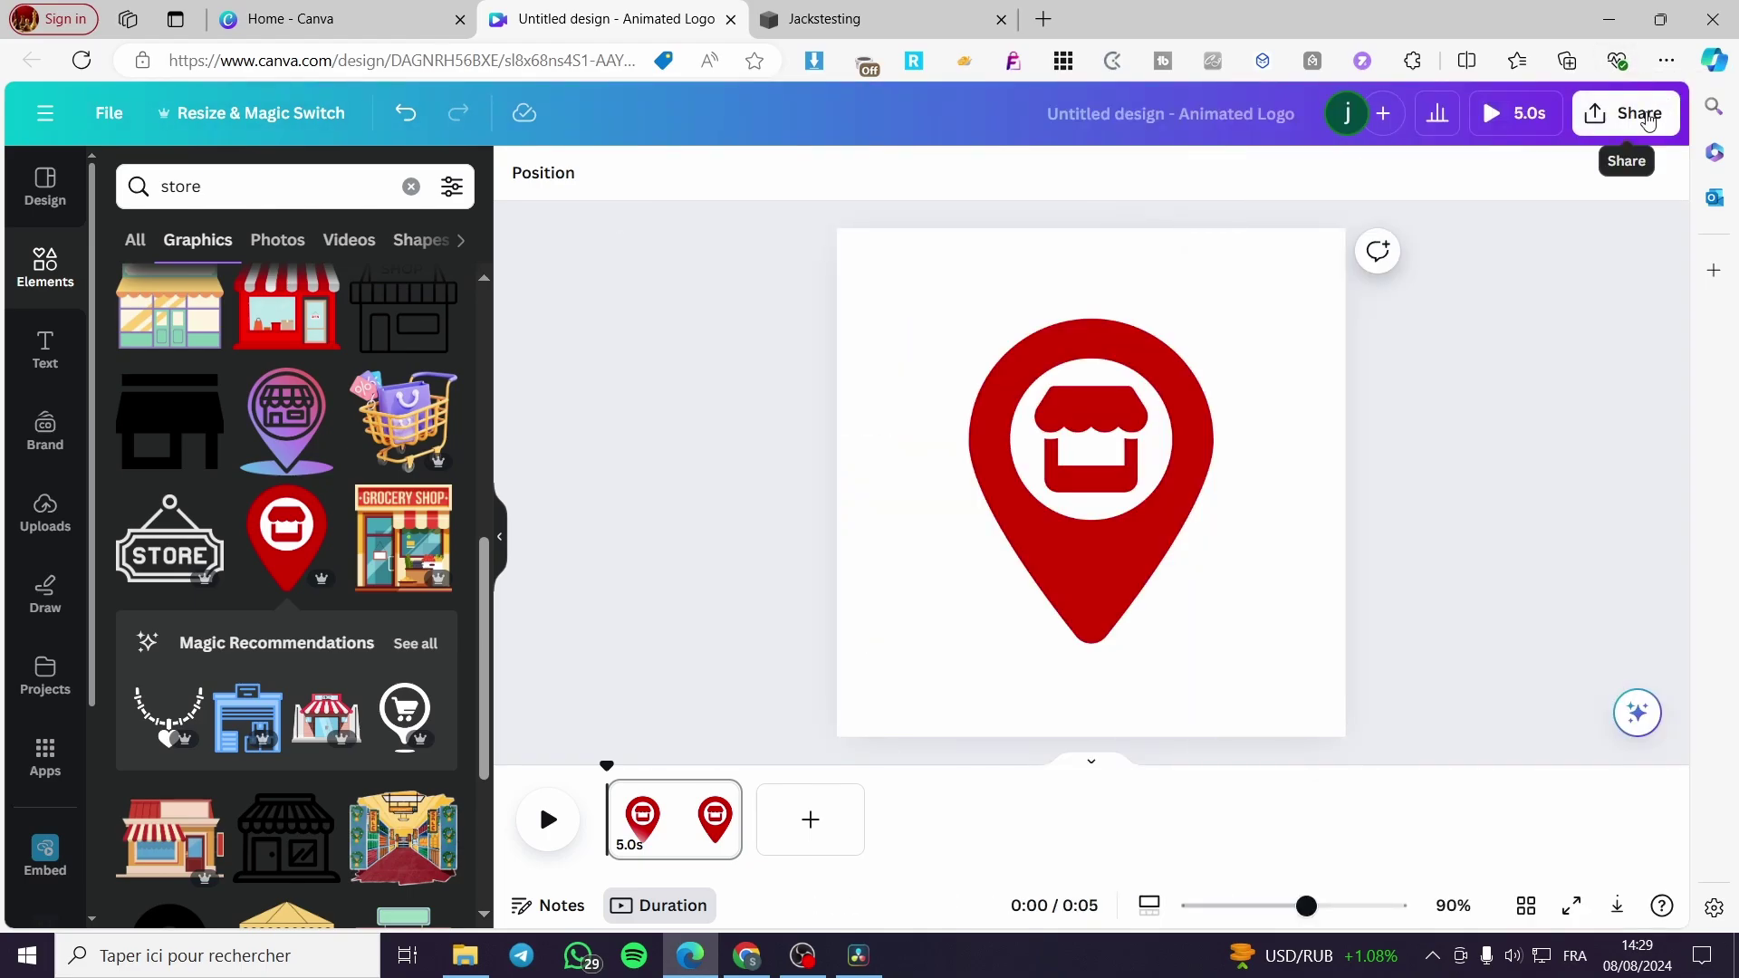
pyautogui.click(1668, 61)
pyautogui.click(1575, 337)
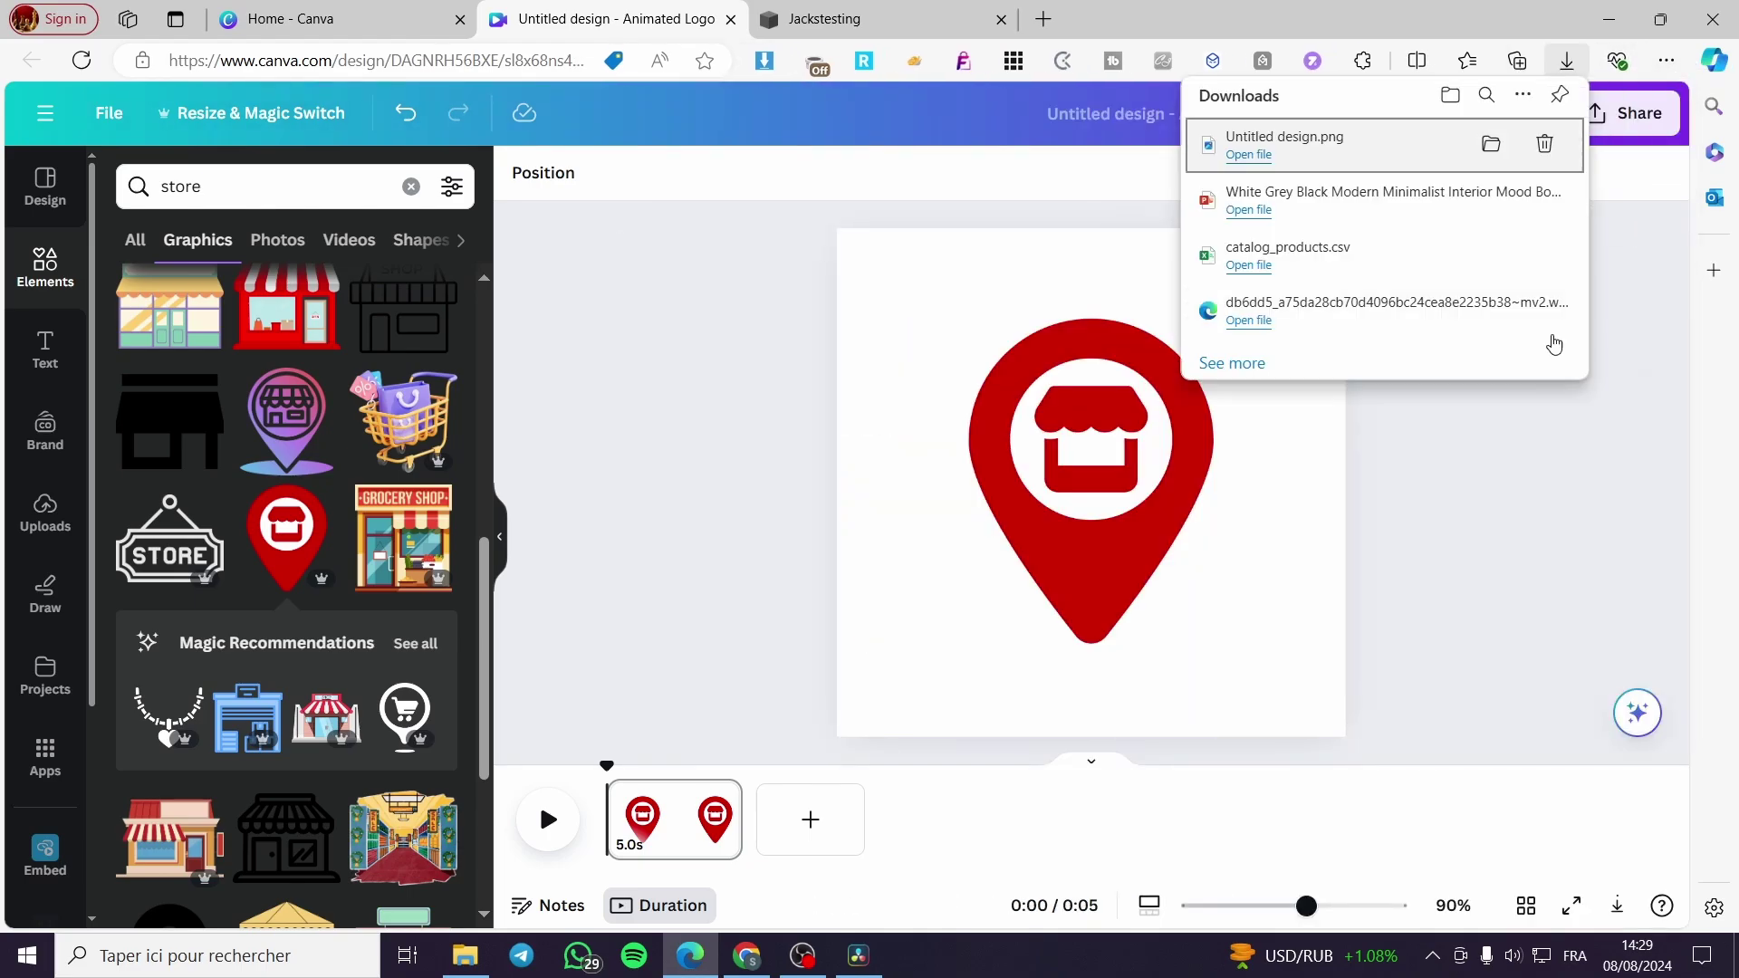
pyautogui.click(1619, 366)
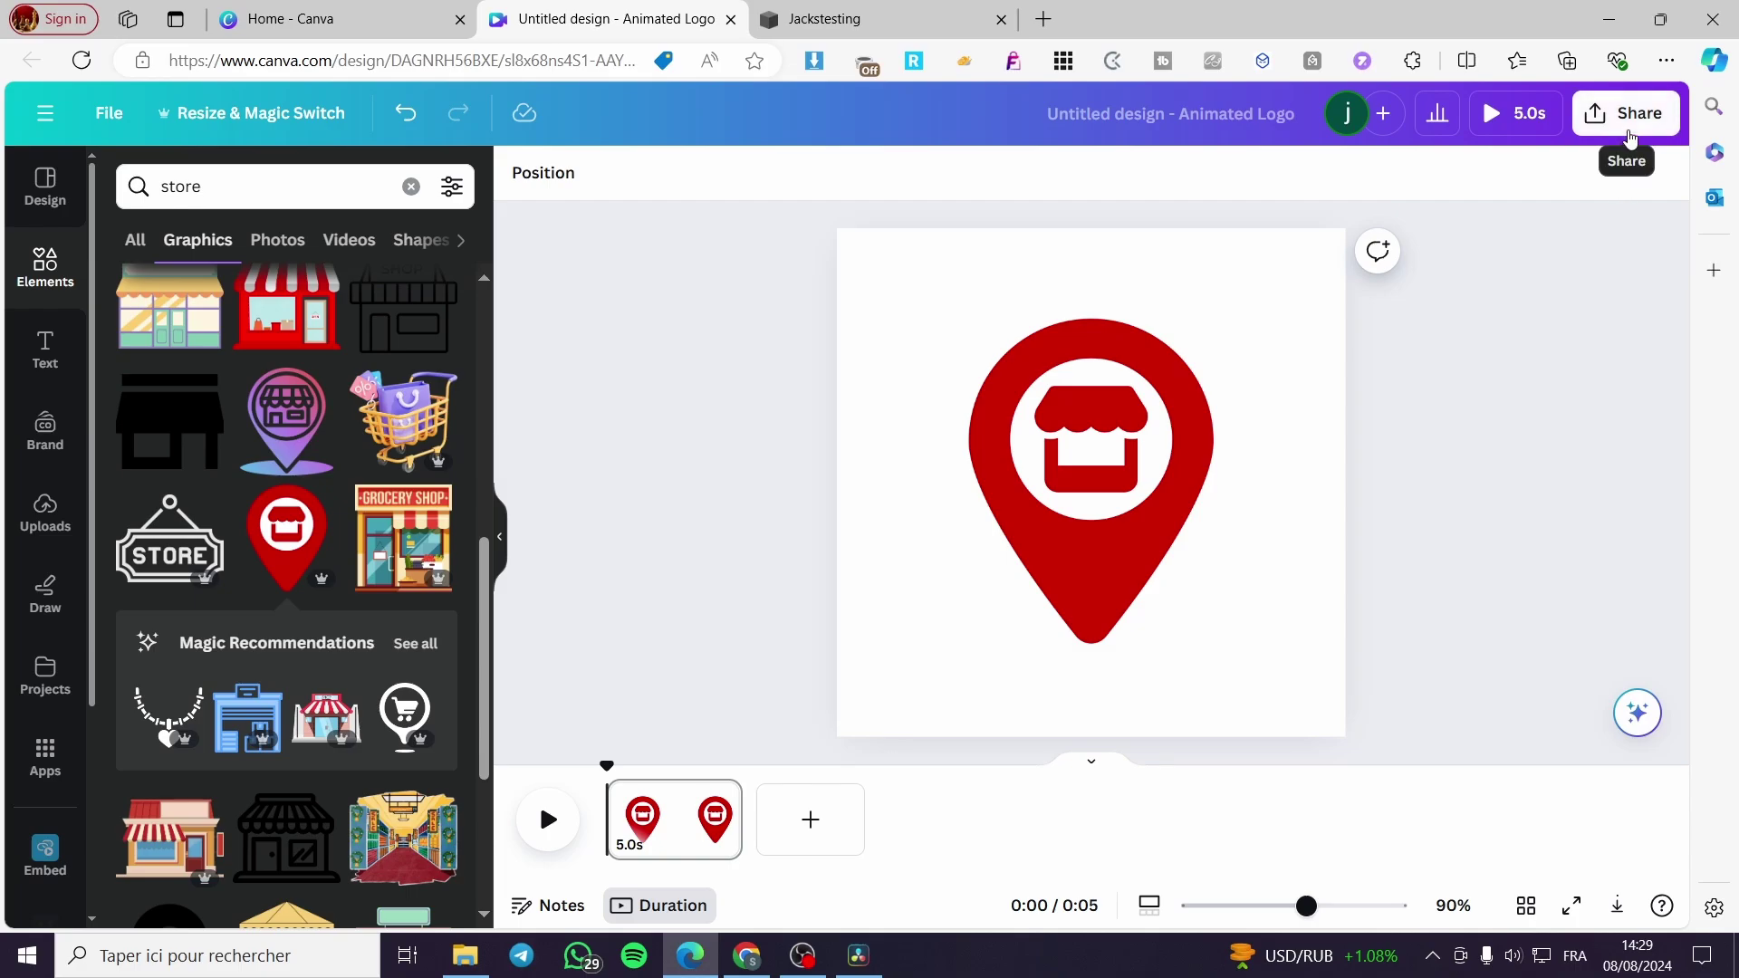
pyautogui.click(1617, 905)
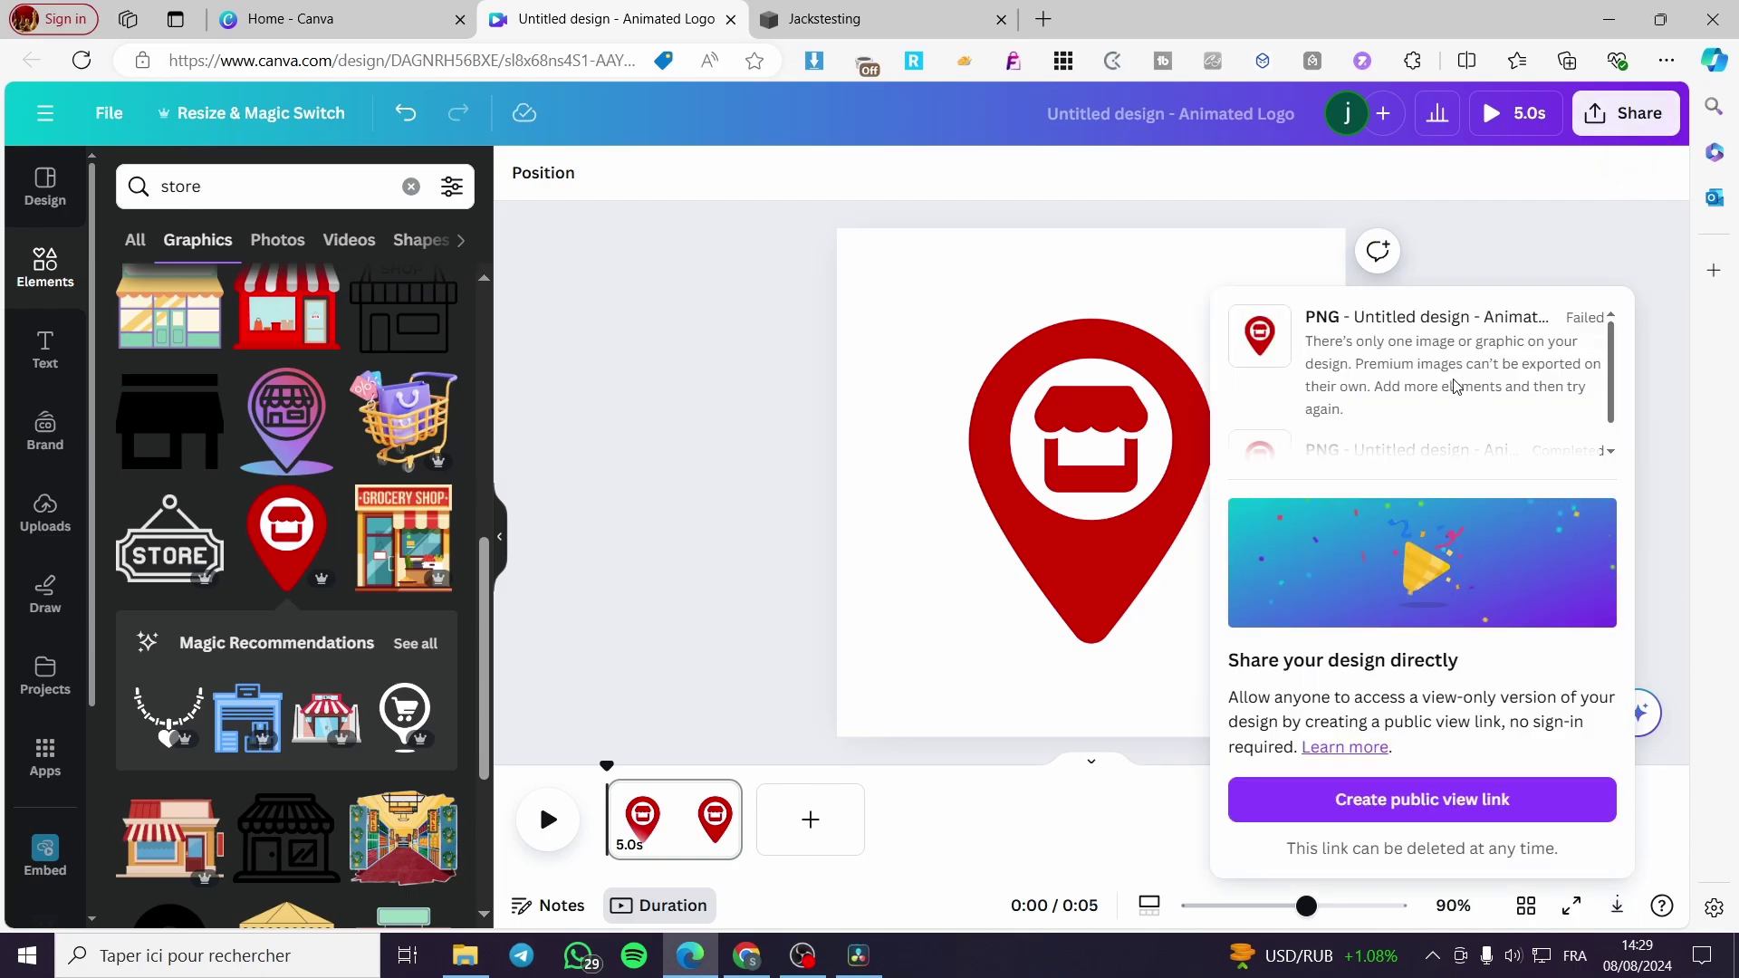
pyautogui.click(1179, 483)
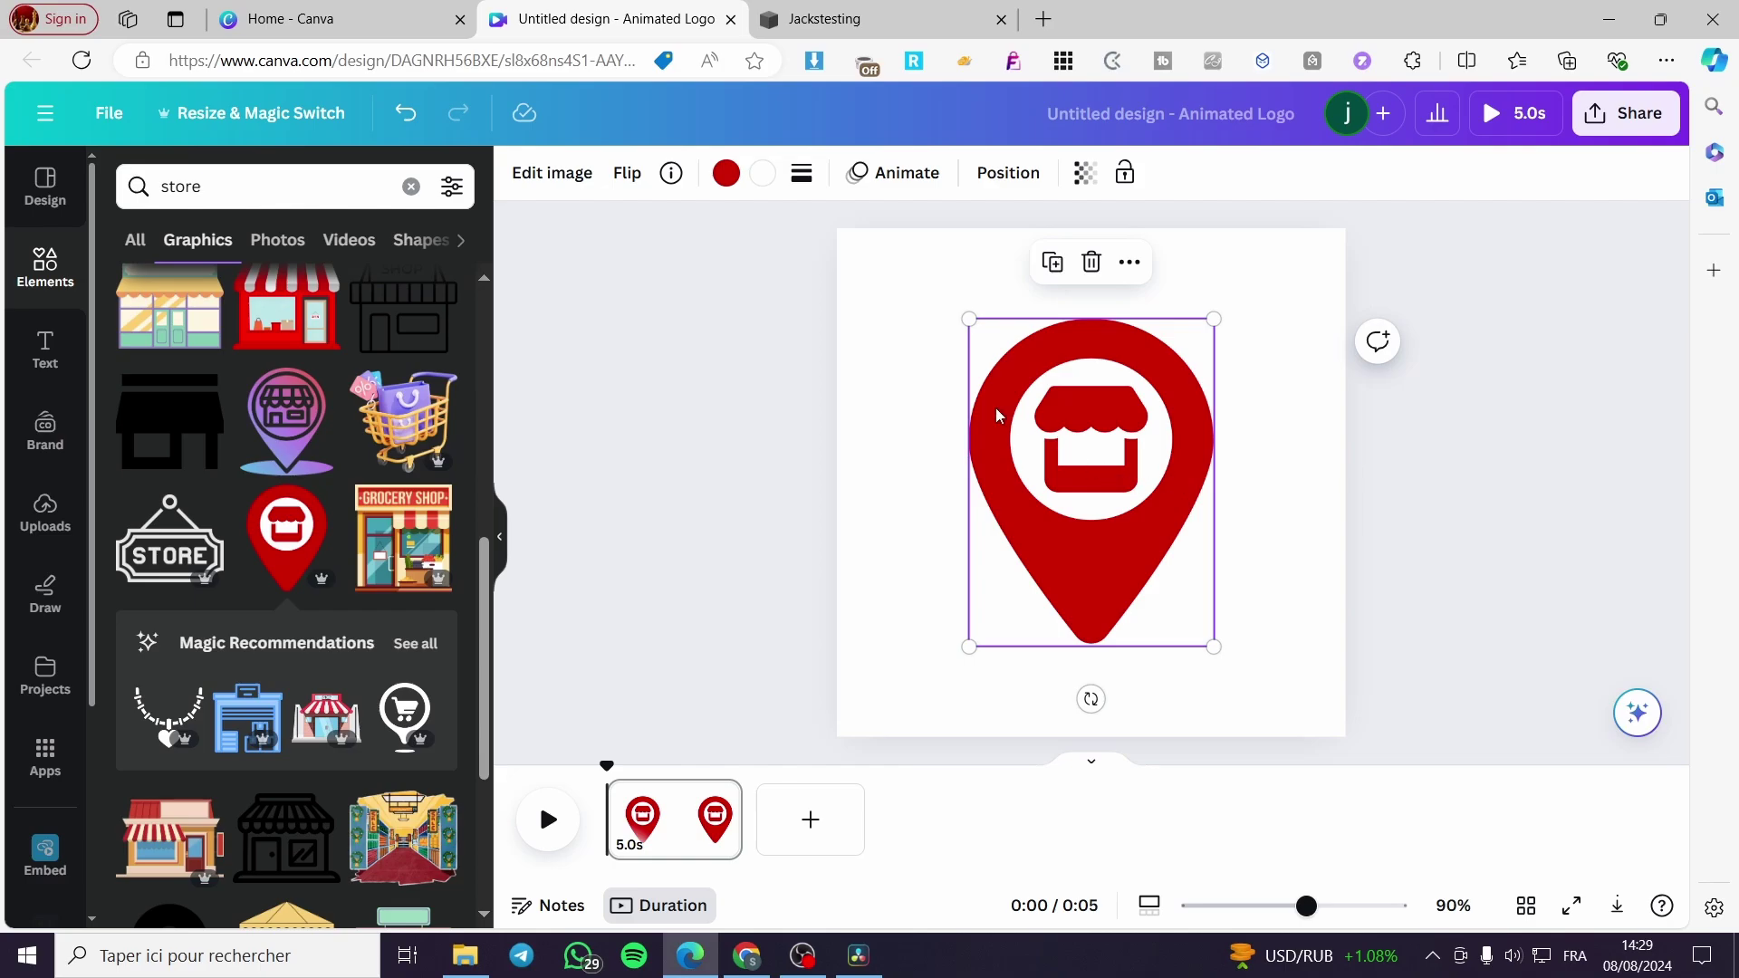
pyautogui.press('Delete')
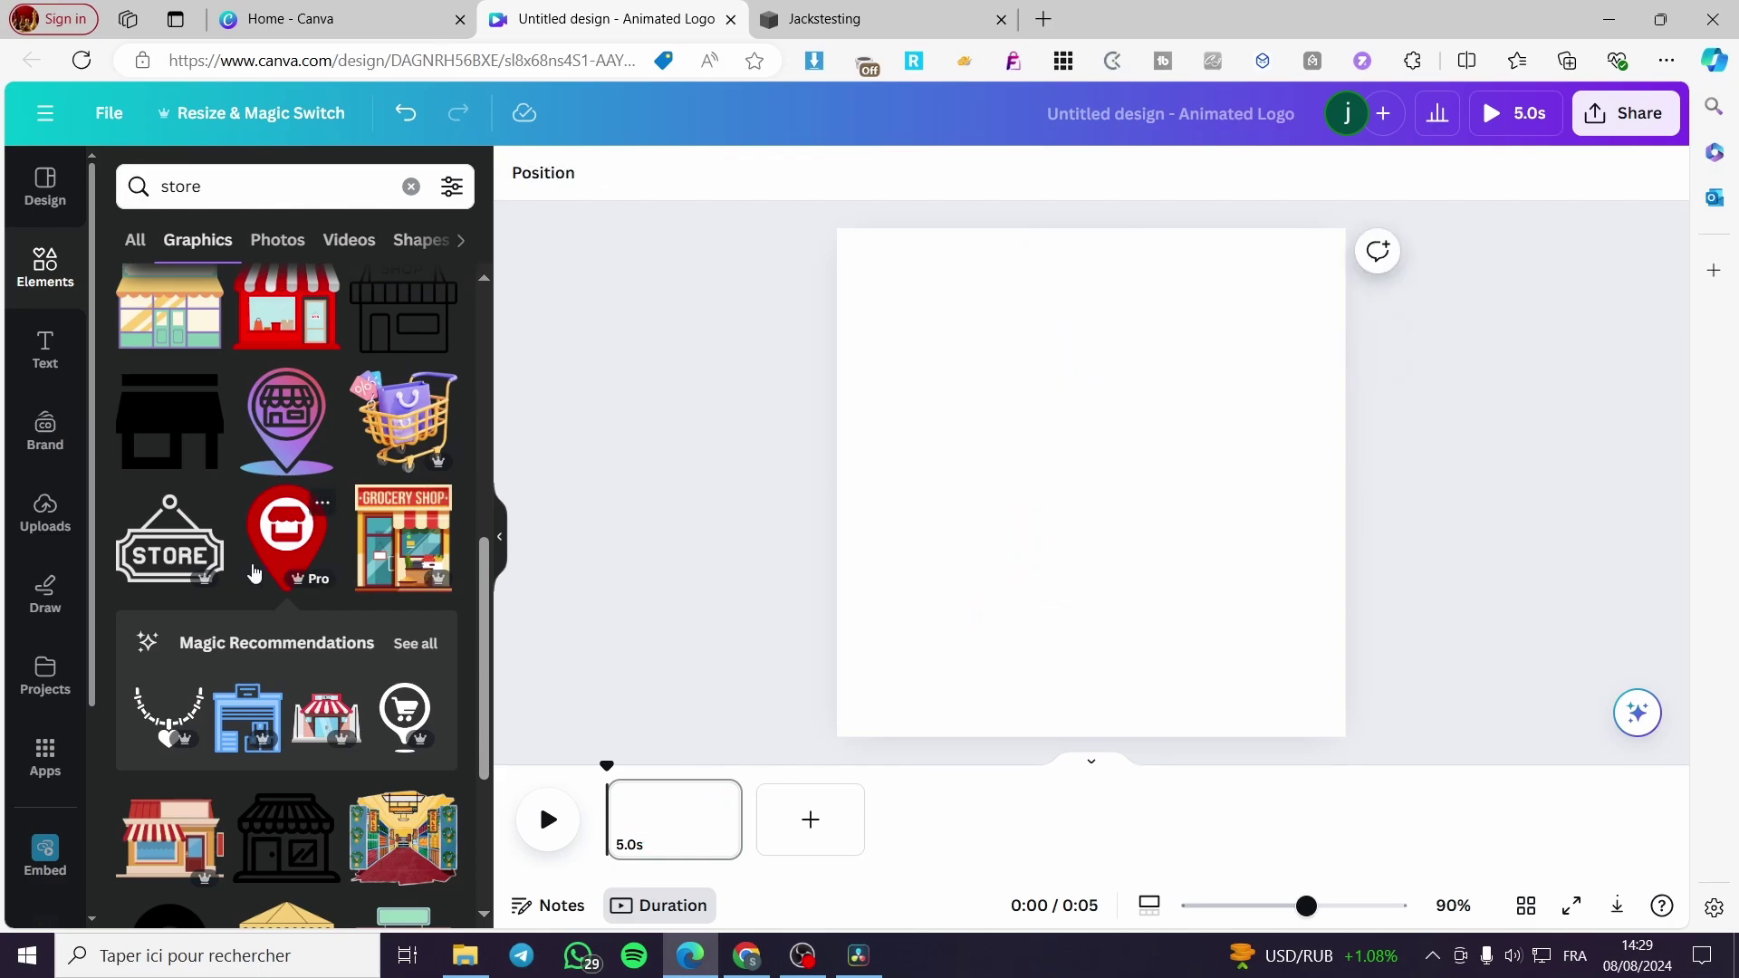
# - Add the green storefront circle graphic, enlarged and centred on the canvas
pyautogui.scroll(-4, 254, 573)
pyautogui.scroll(-3, 271, 588)
pyautogui.click(286, 623)
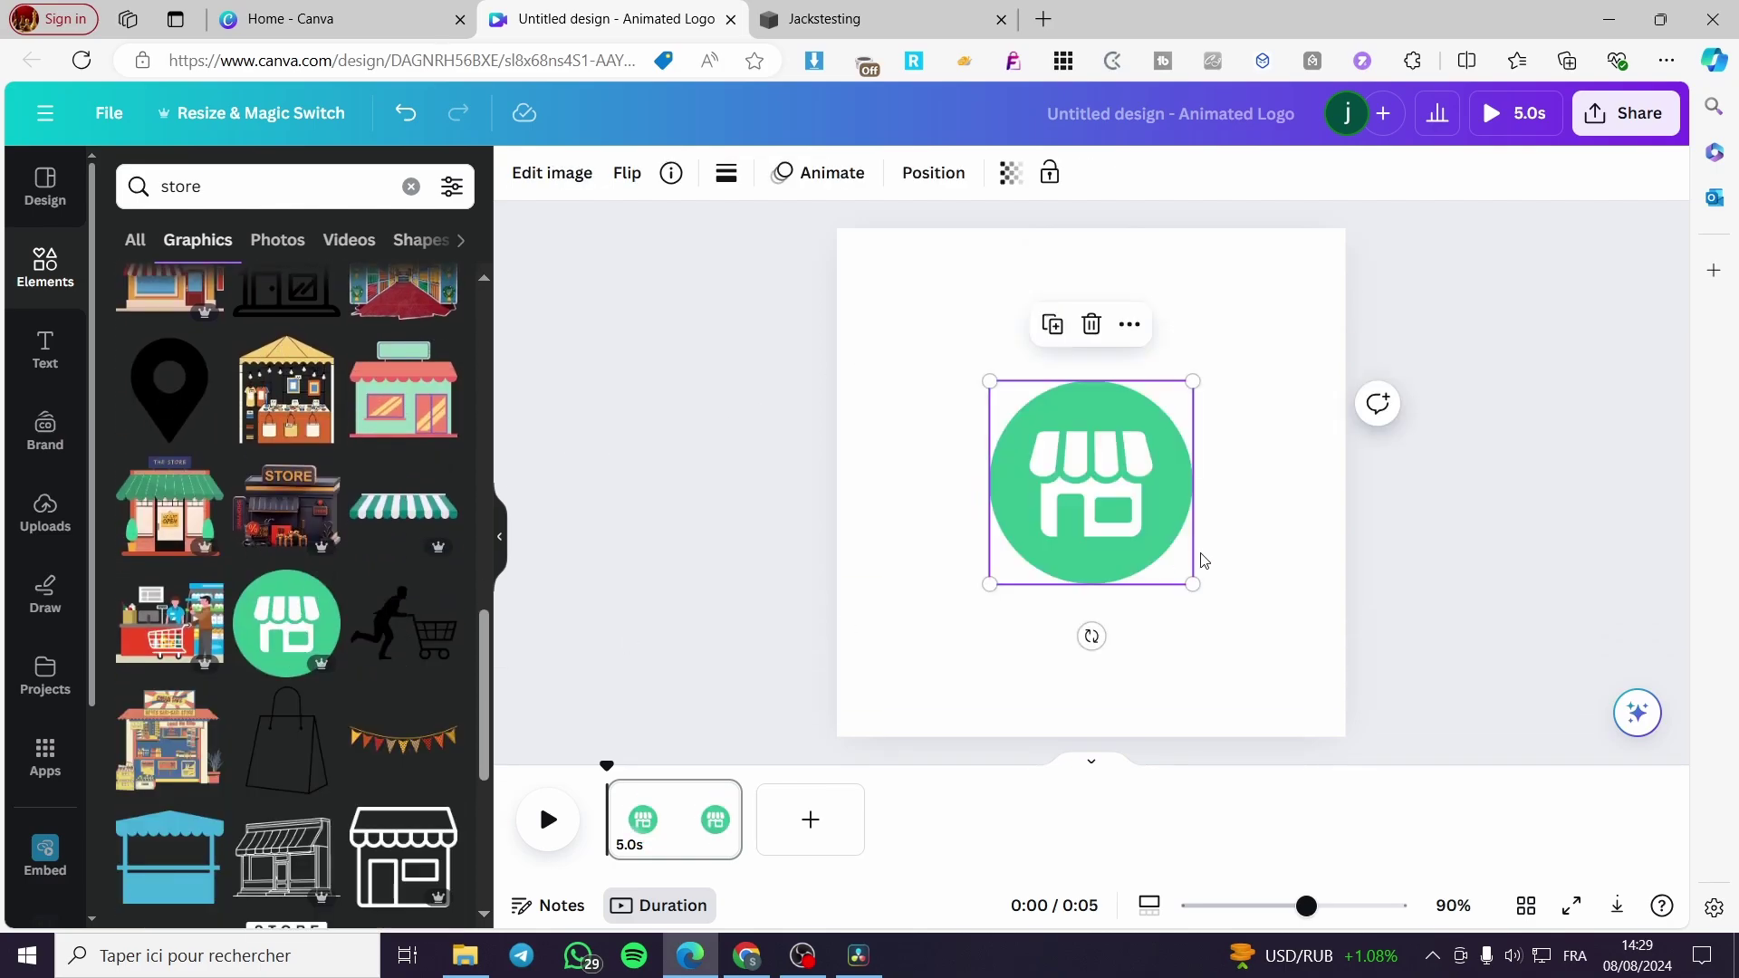
pyautogui.moveTo(1192, 584); pyautogui.dragTo(1292, 687)
pyautogui.moveTo(1175, 543); pyautogui.dragTo(1124, 499)
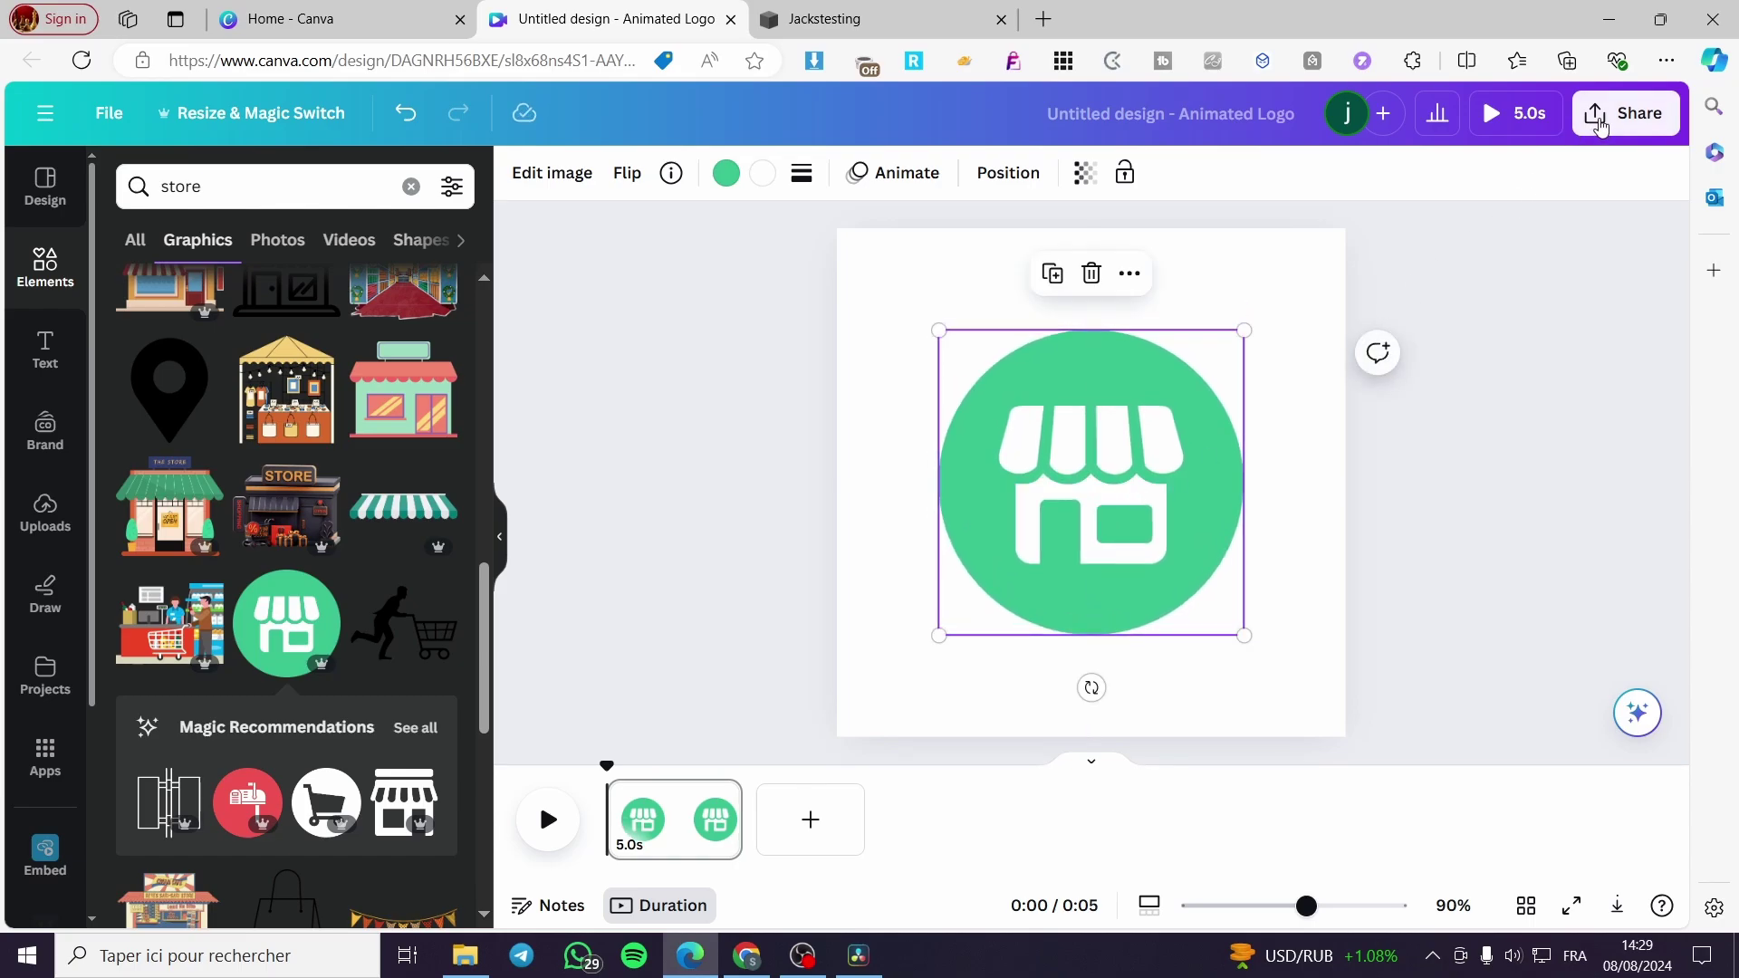
# - Download the design as a PNG with a transparent background
pyautogui.click(1599, 125)
pyautogui.click(1541, 730)
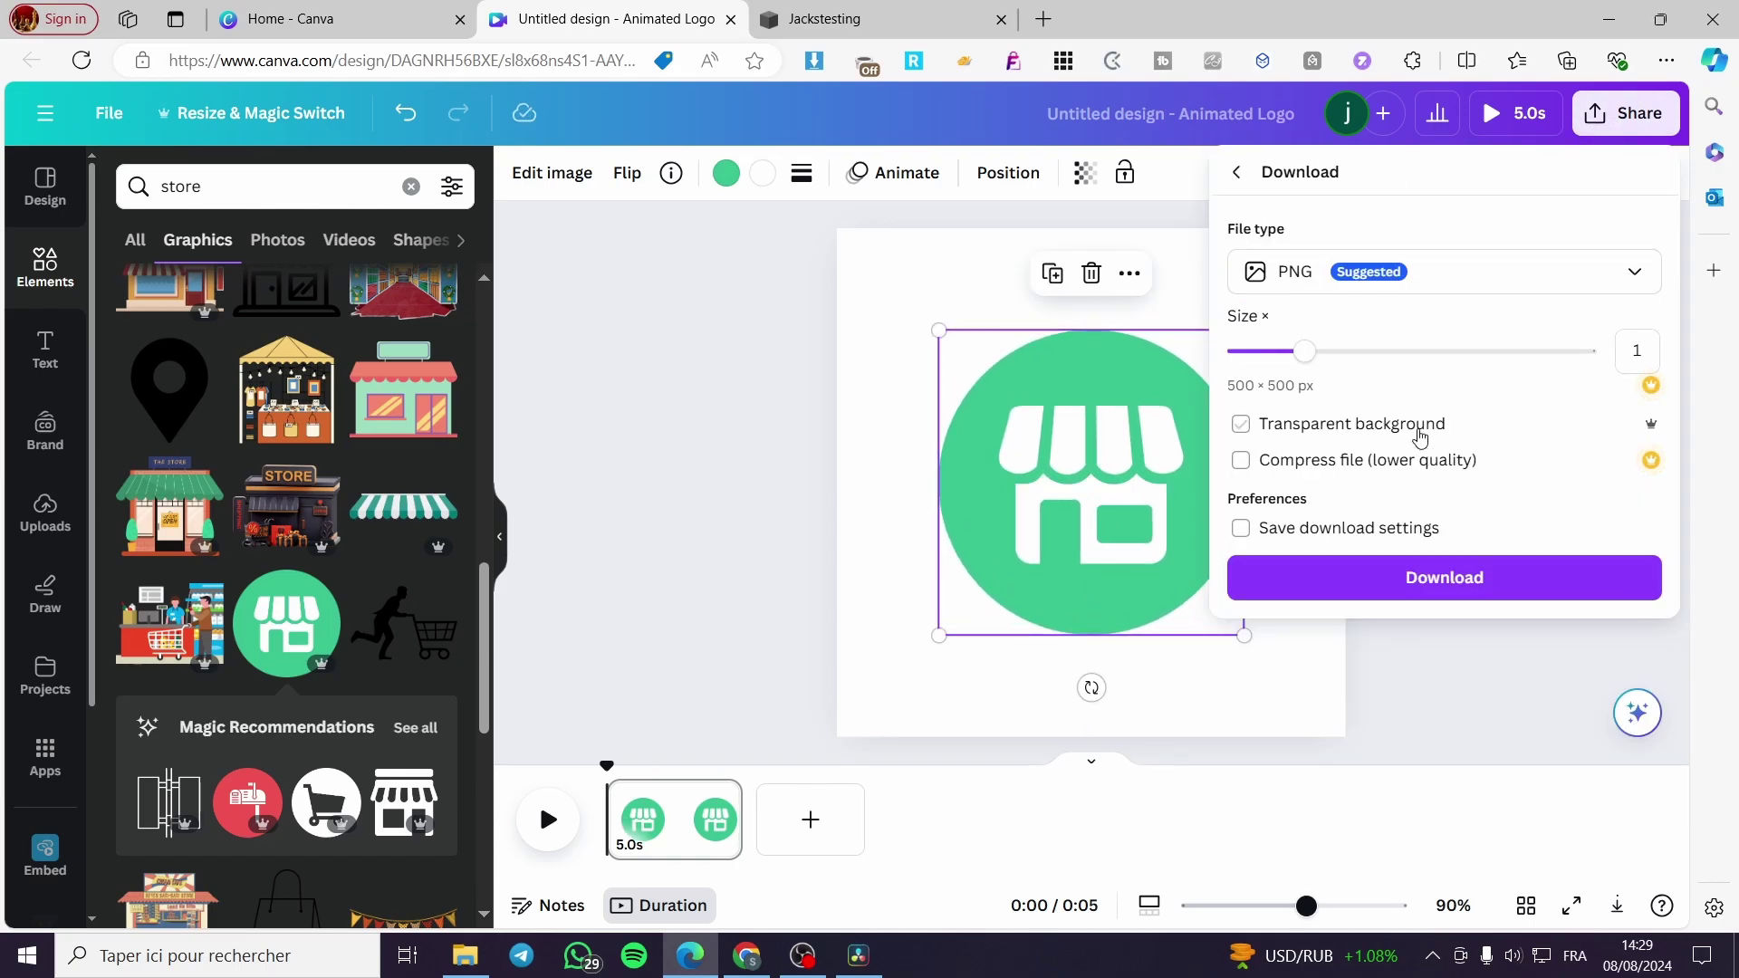
pyautogui.click(1419, 439)
pyautogui.click(1444, 577)
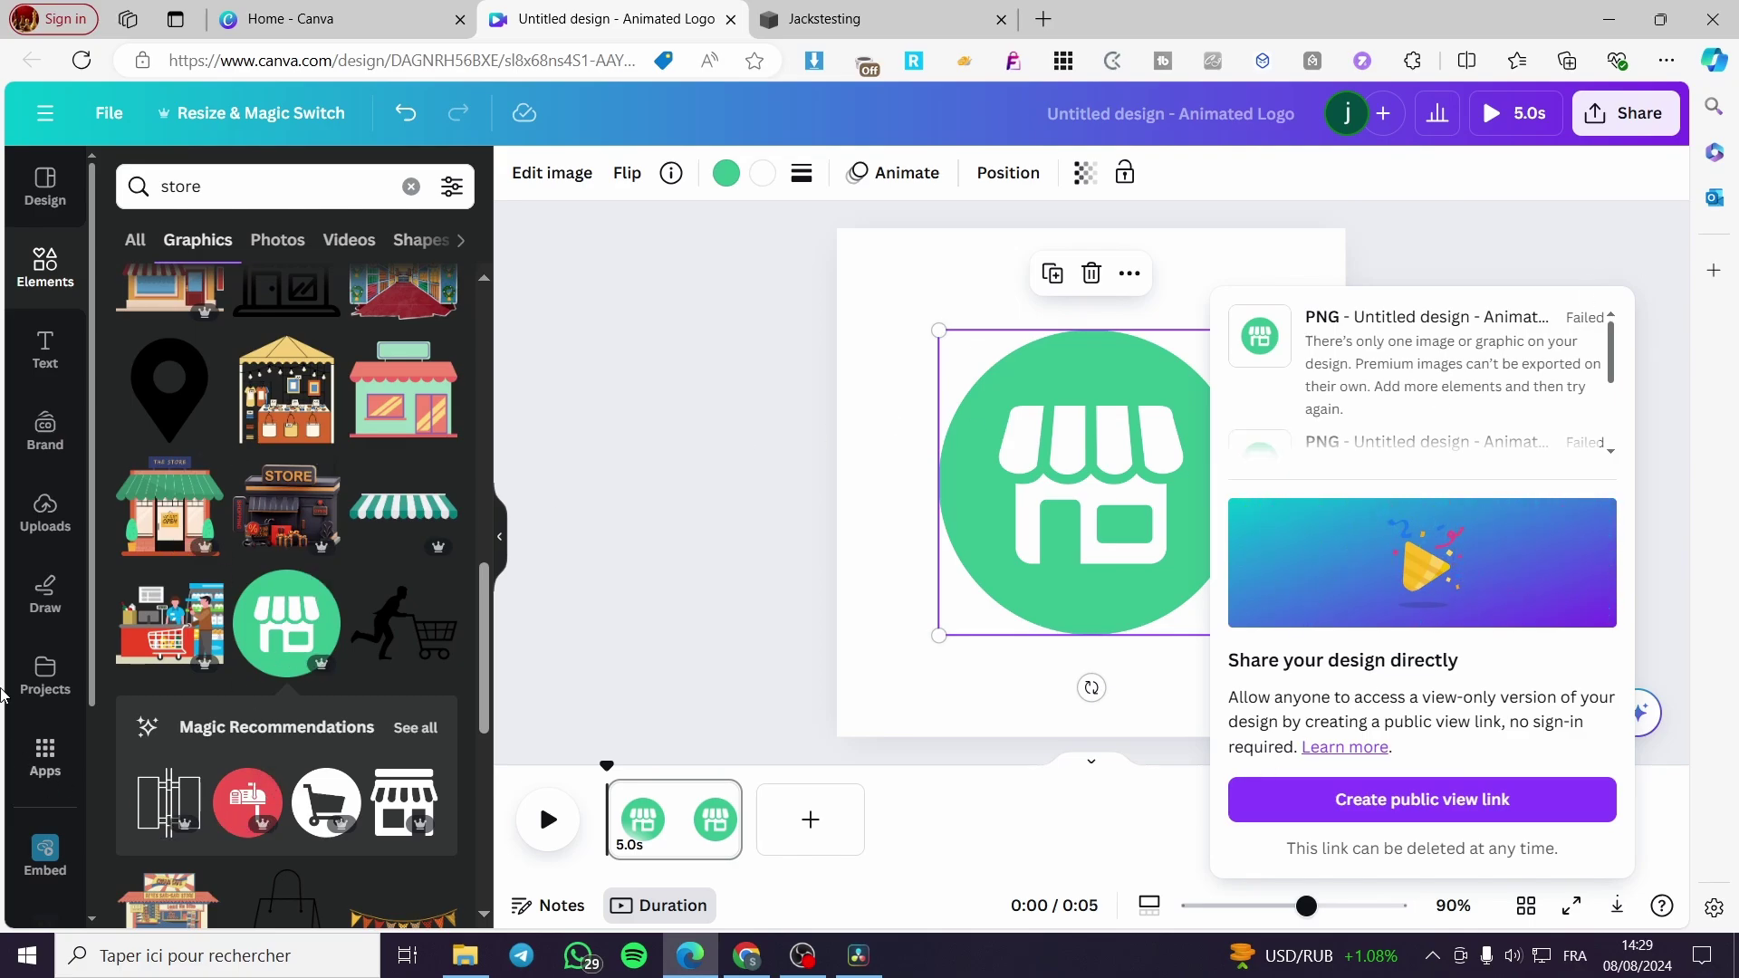
pyautogui.click(45, 348)
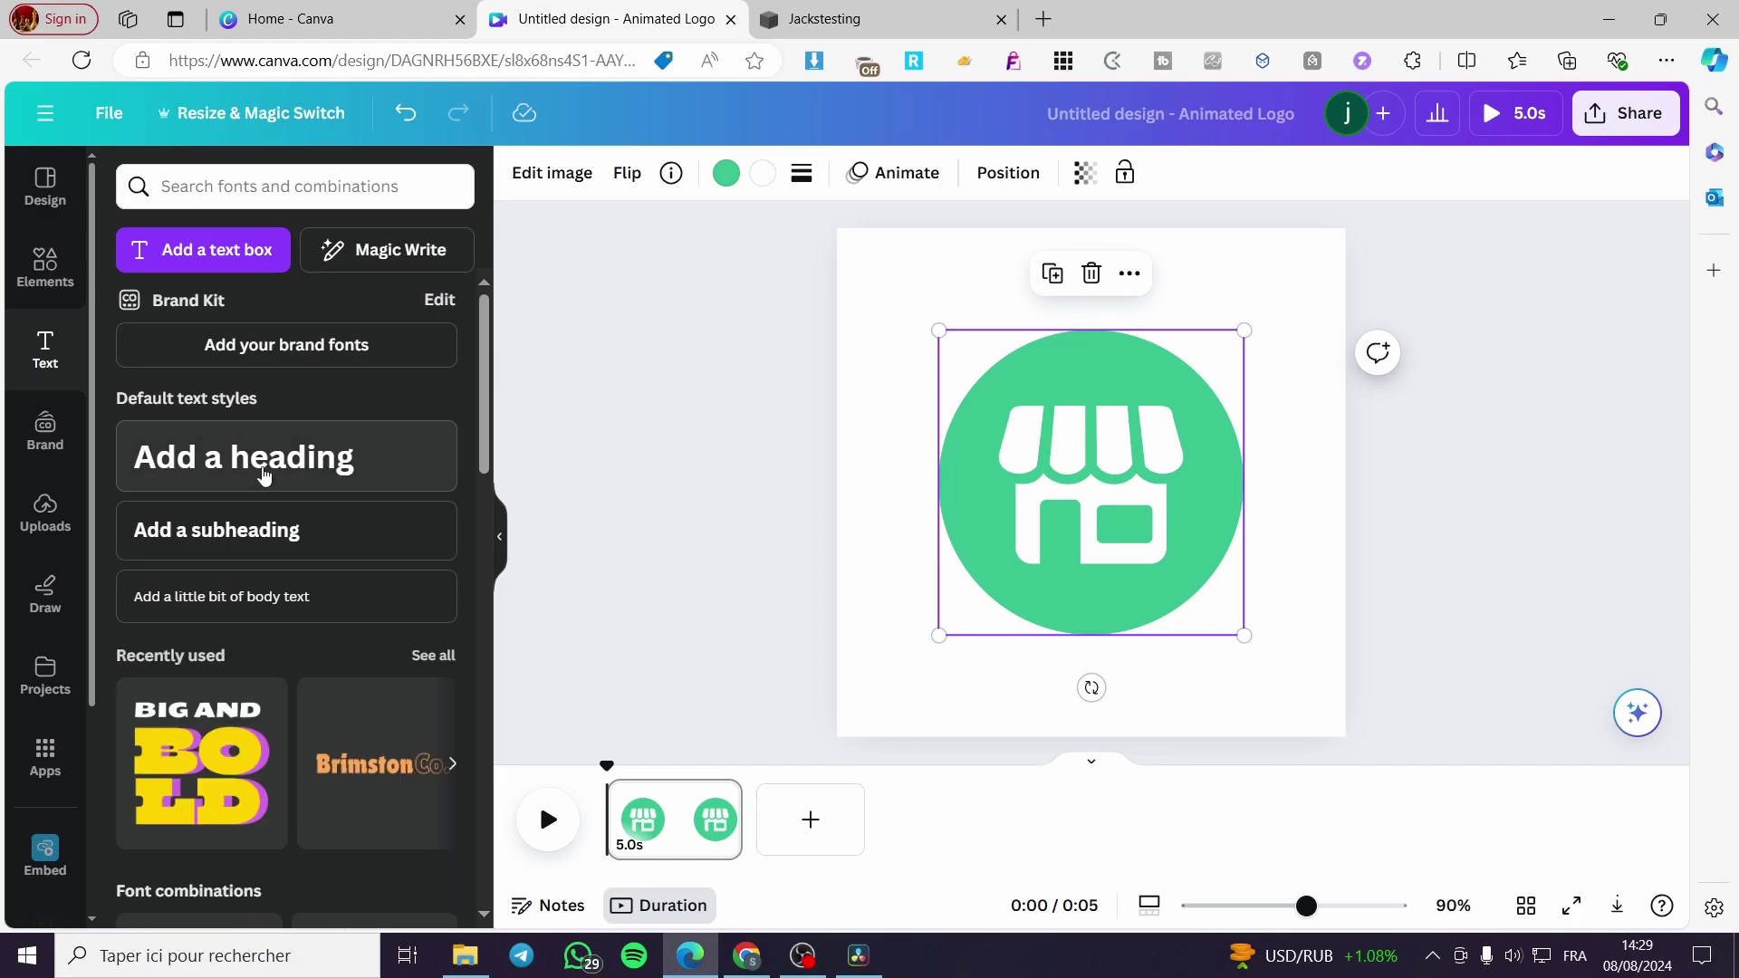
# - Add a 'Flexiblity' heading and place it above the green storefront logo
pyautogui.click(262, 462)
pyautogui.write('Flexu')
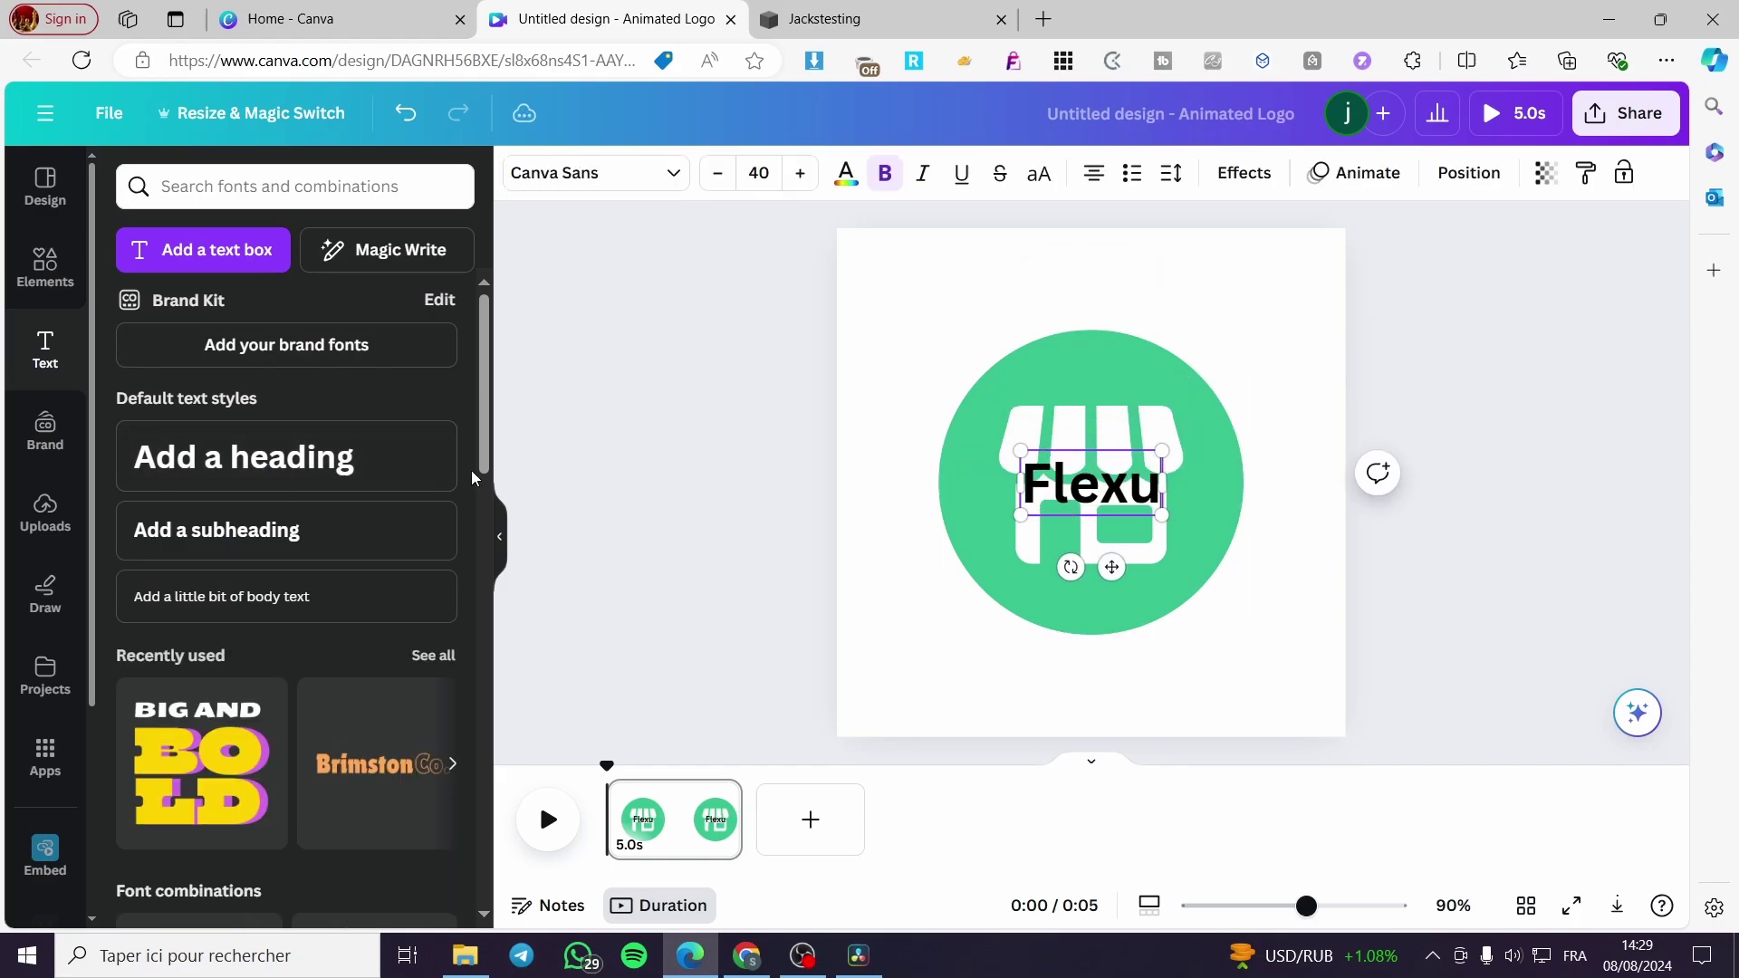
pyautogui.press('BackSpace')
pyautogui.write('iblity')
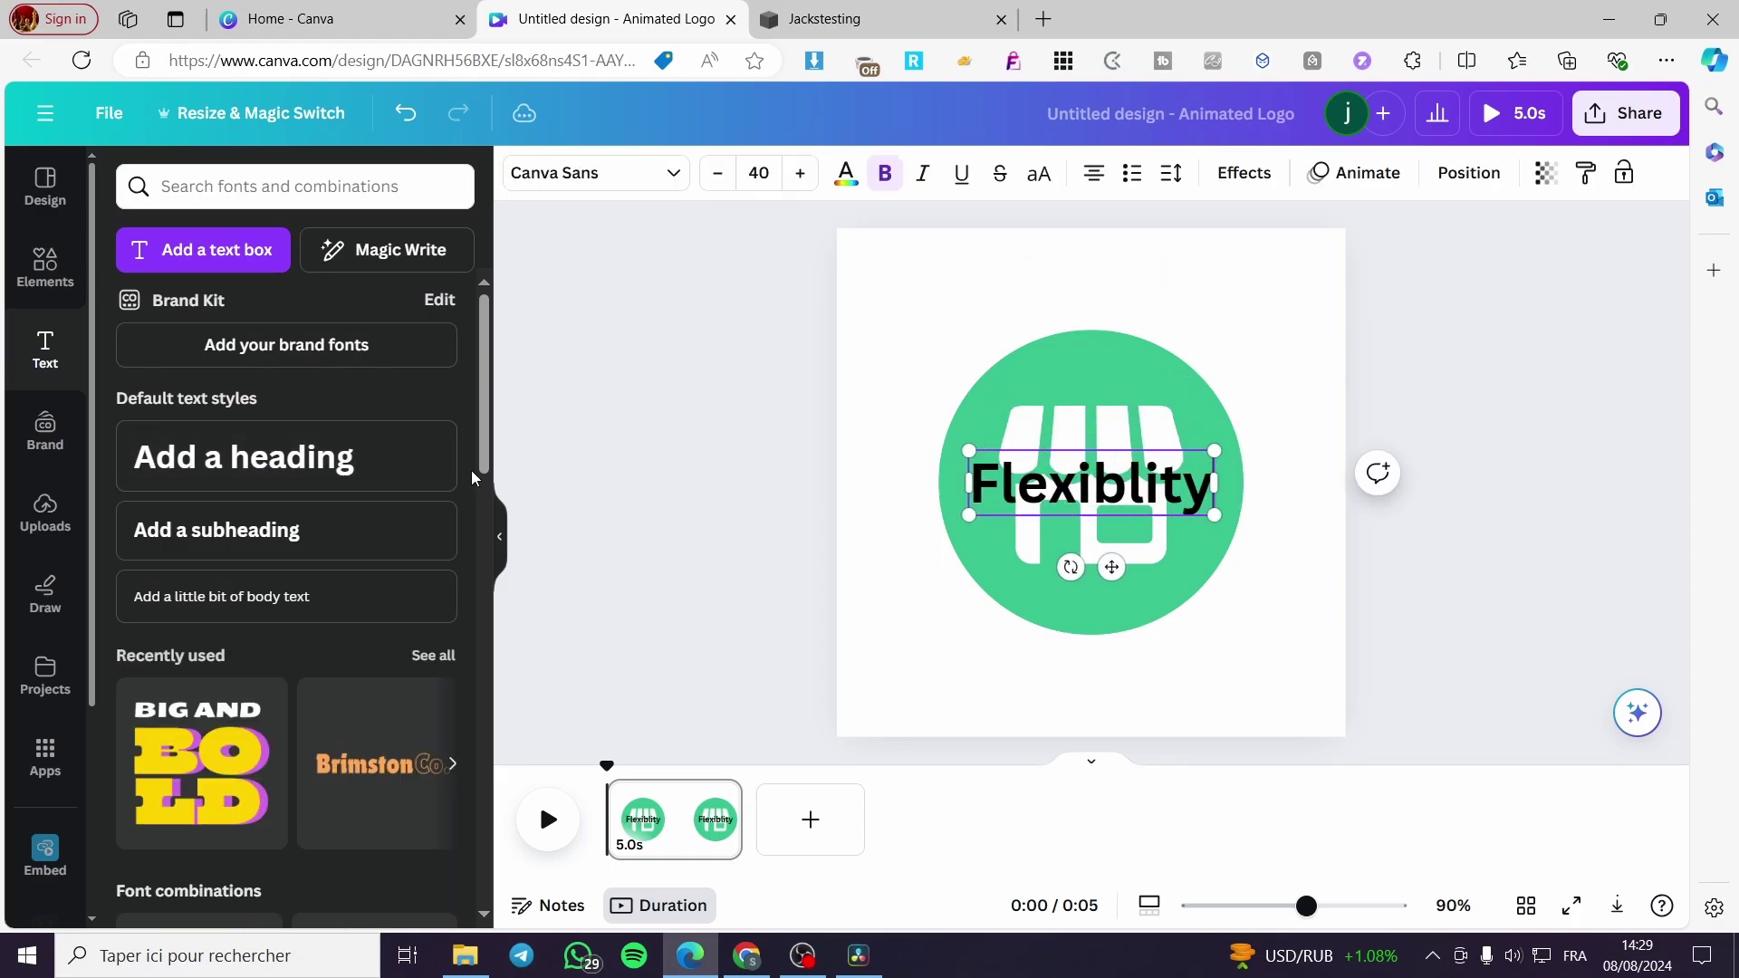
pyautogui.moveTo(1135, 567); pyautogui.dragTo(1102, 369)
pyautogui.click(1465, 451)
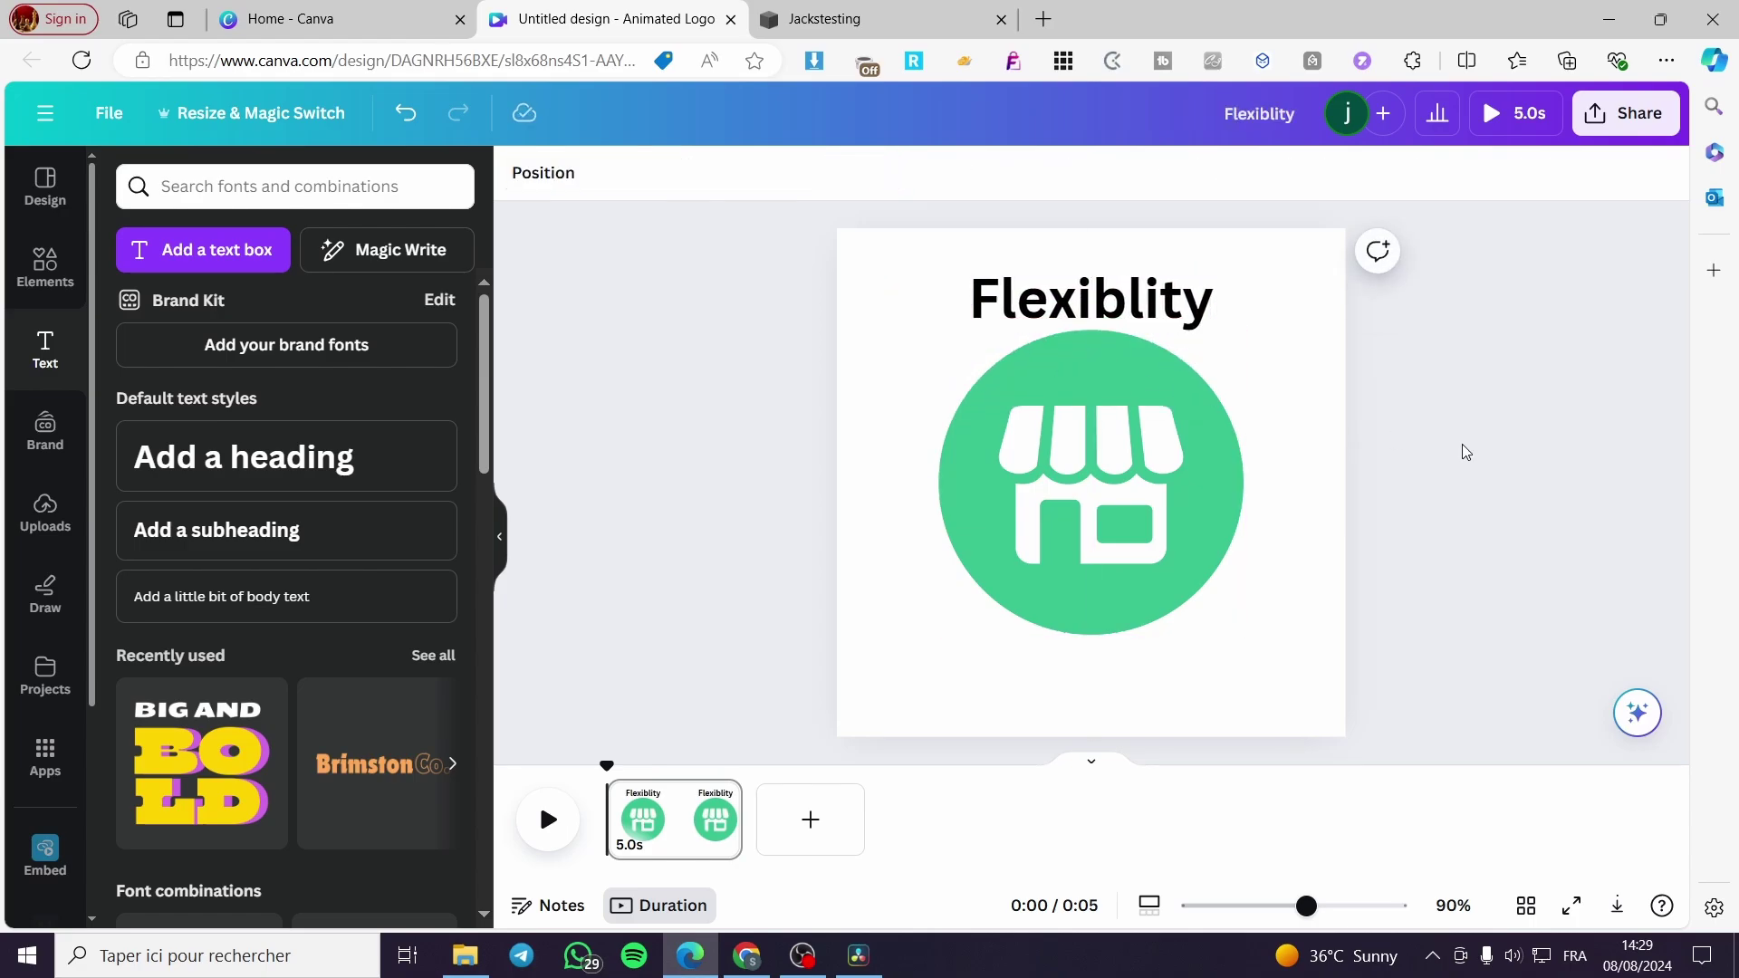
# - Download the Flexiblity design as a PNG
pyautogui.click(1630, 118)
pyautogui.click(1475, 715)
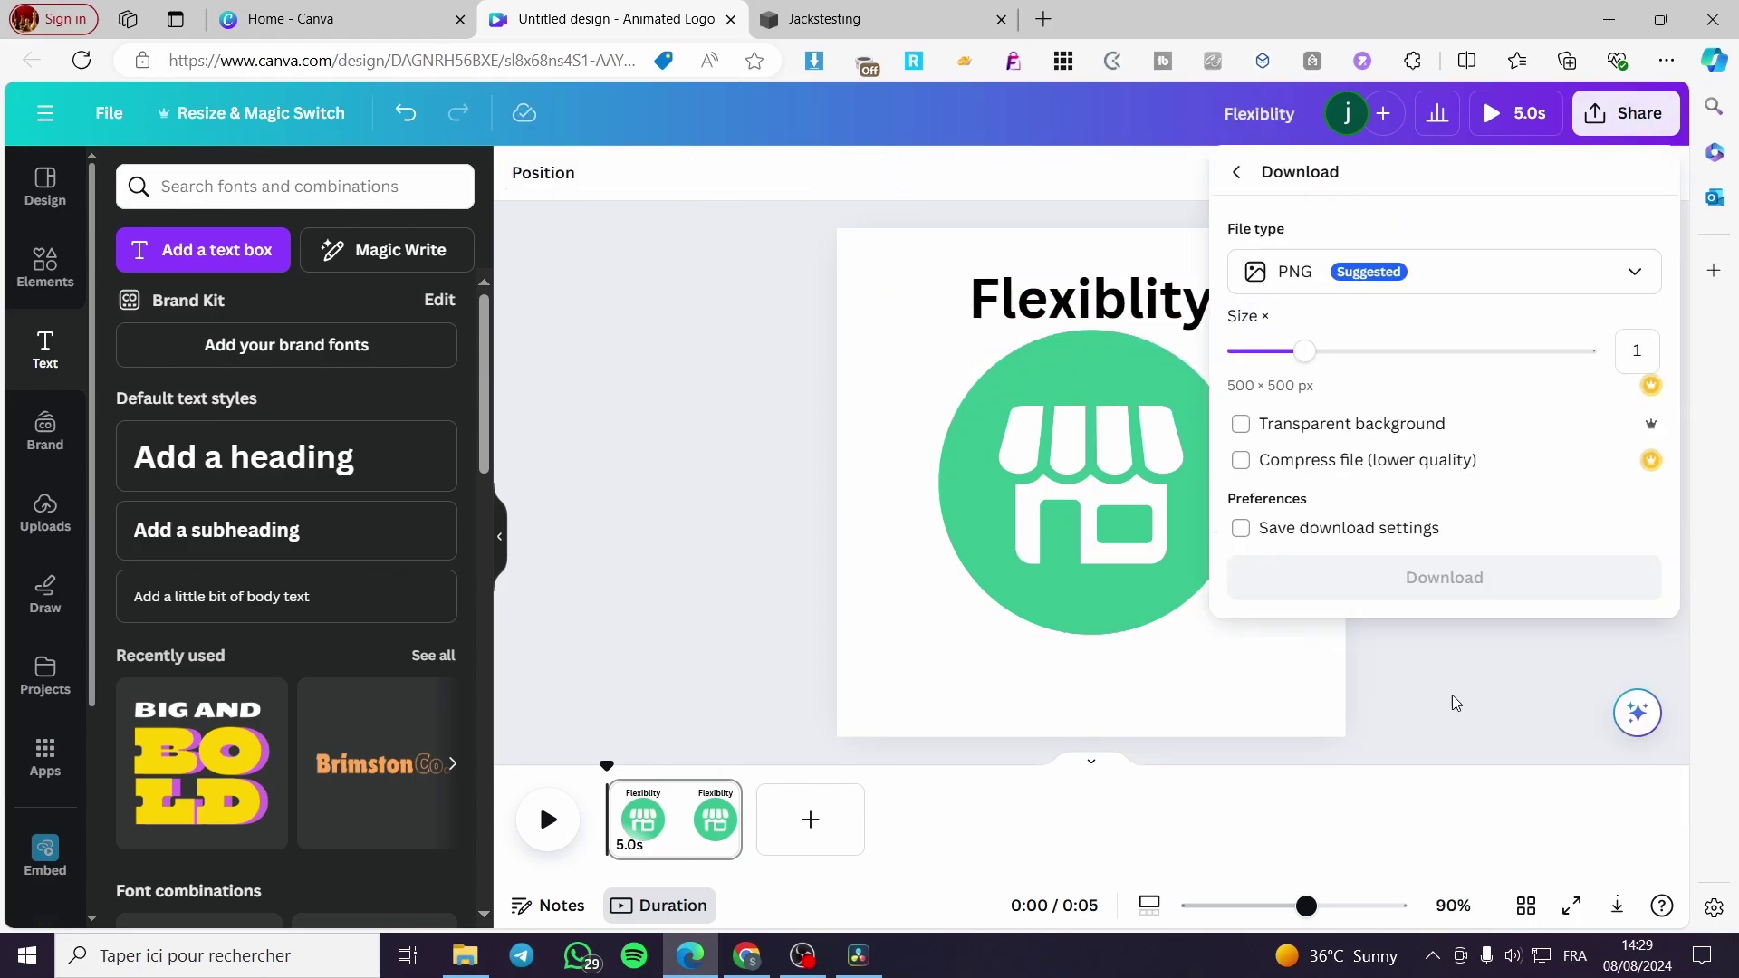
pyautogui.click(1475, 598)
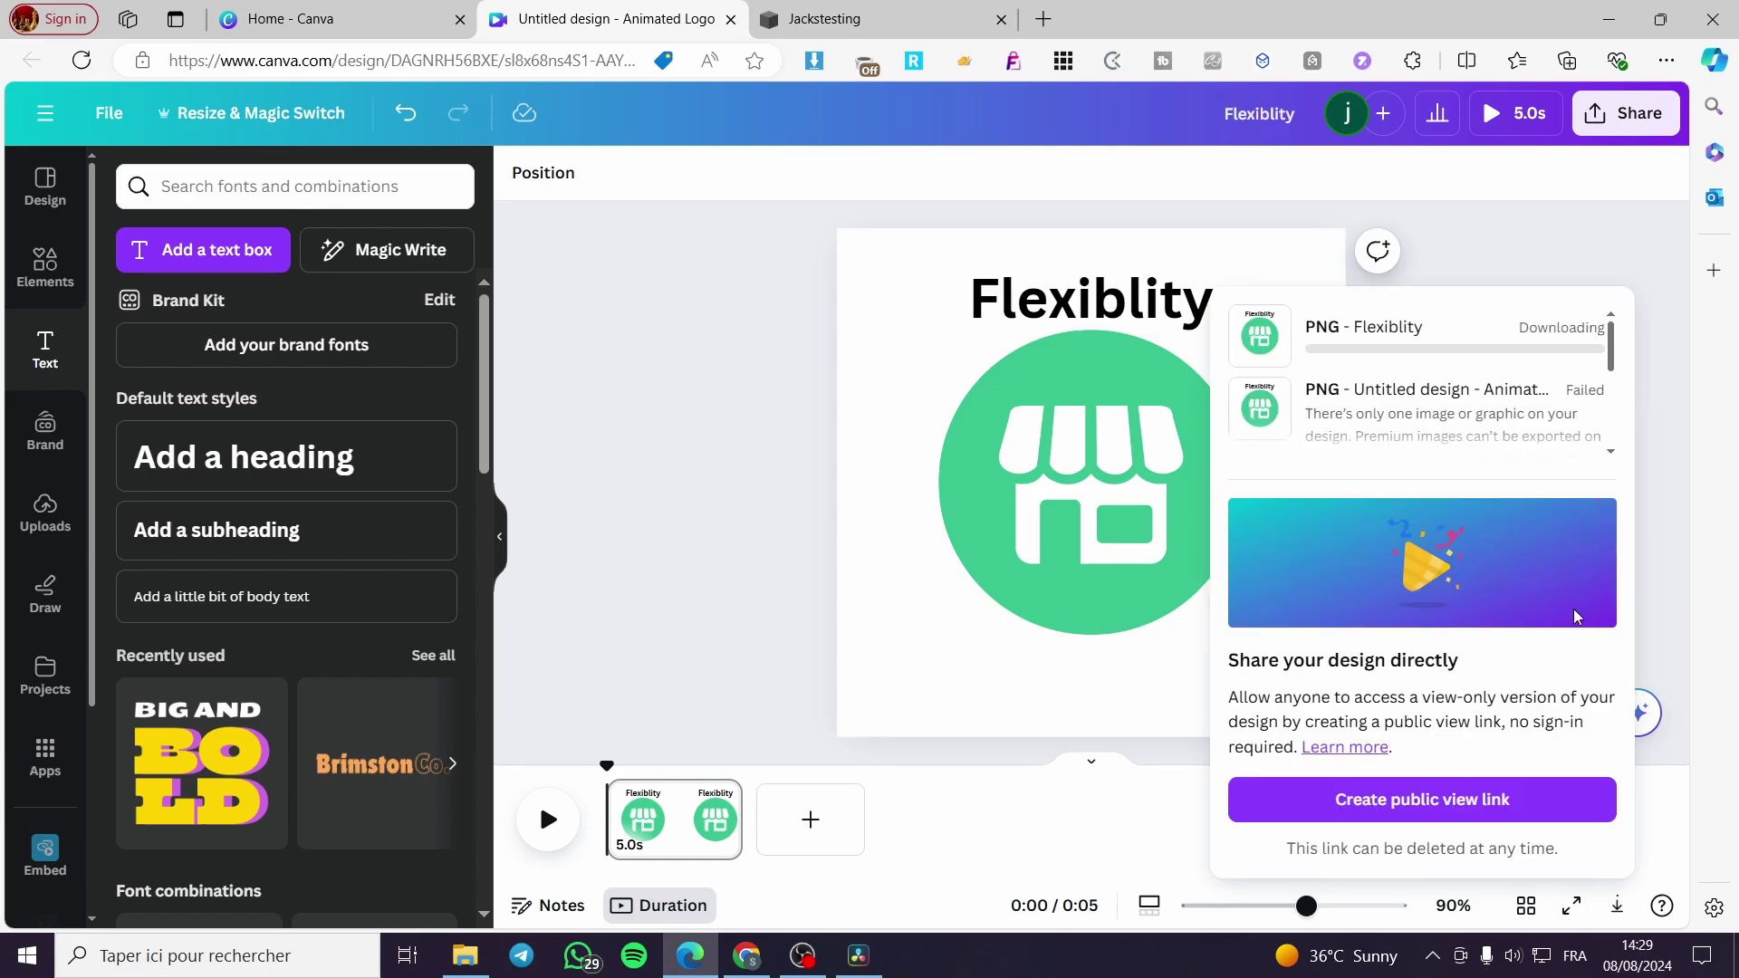
pyautogui.click(1641, 116)
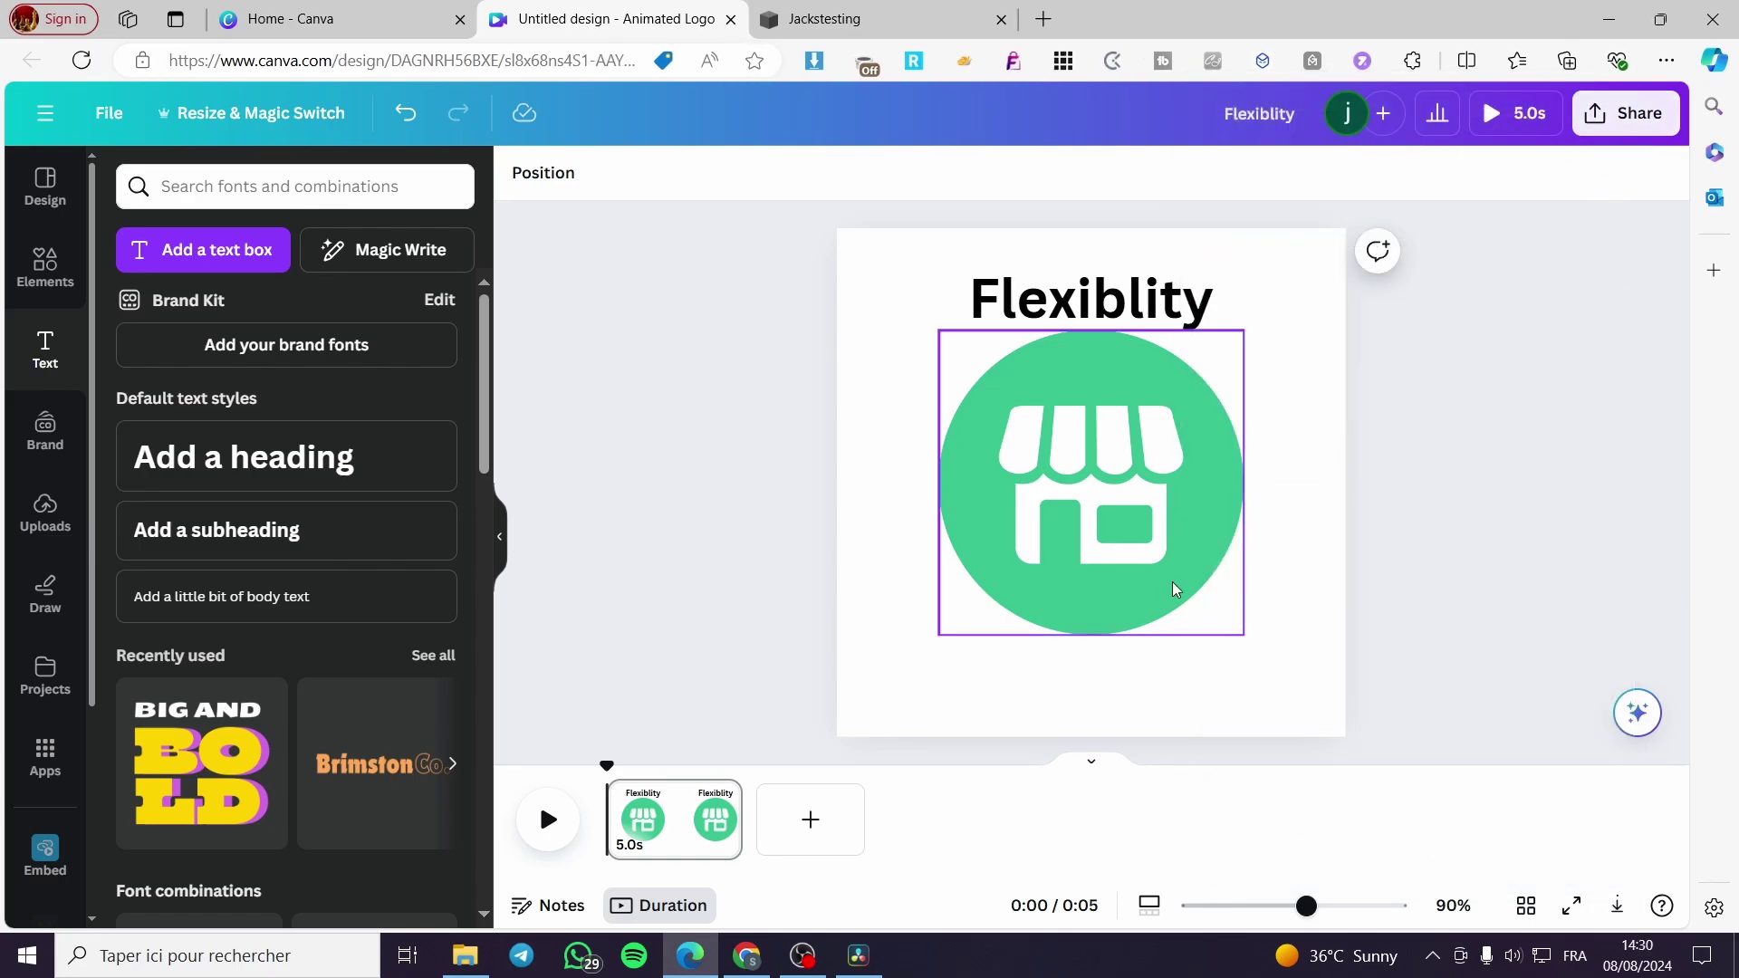
# - Add two image blocks side by side in the empty Home page section
pyautogui.click(856, 19)
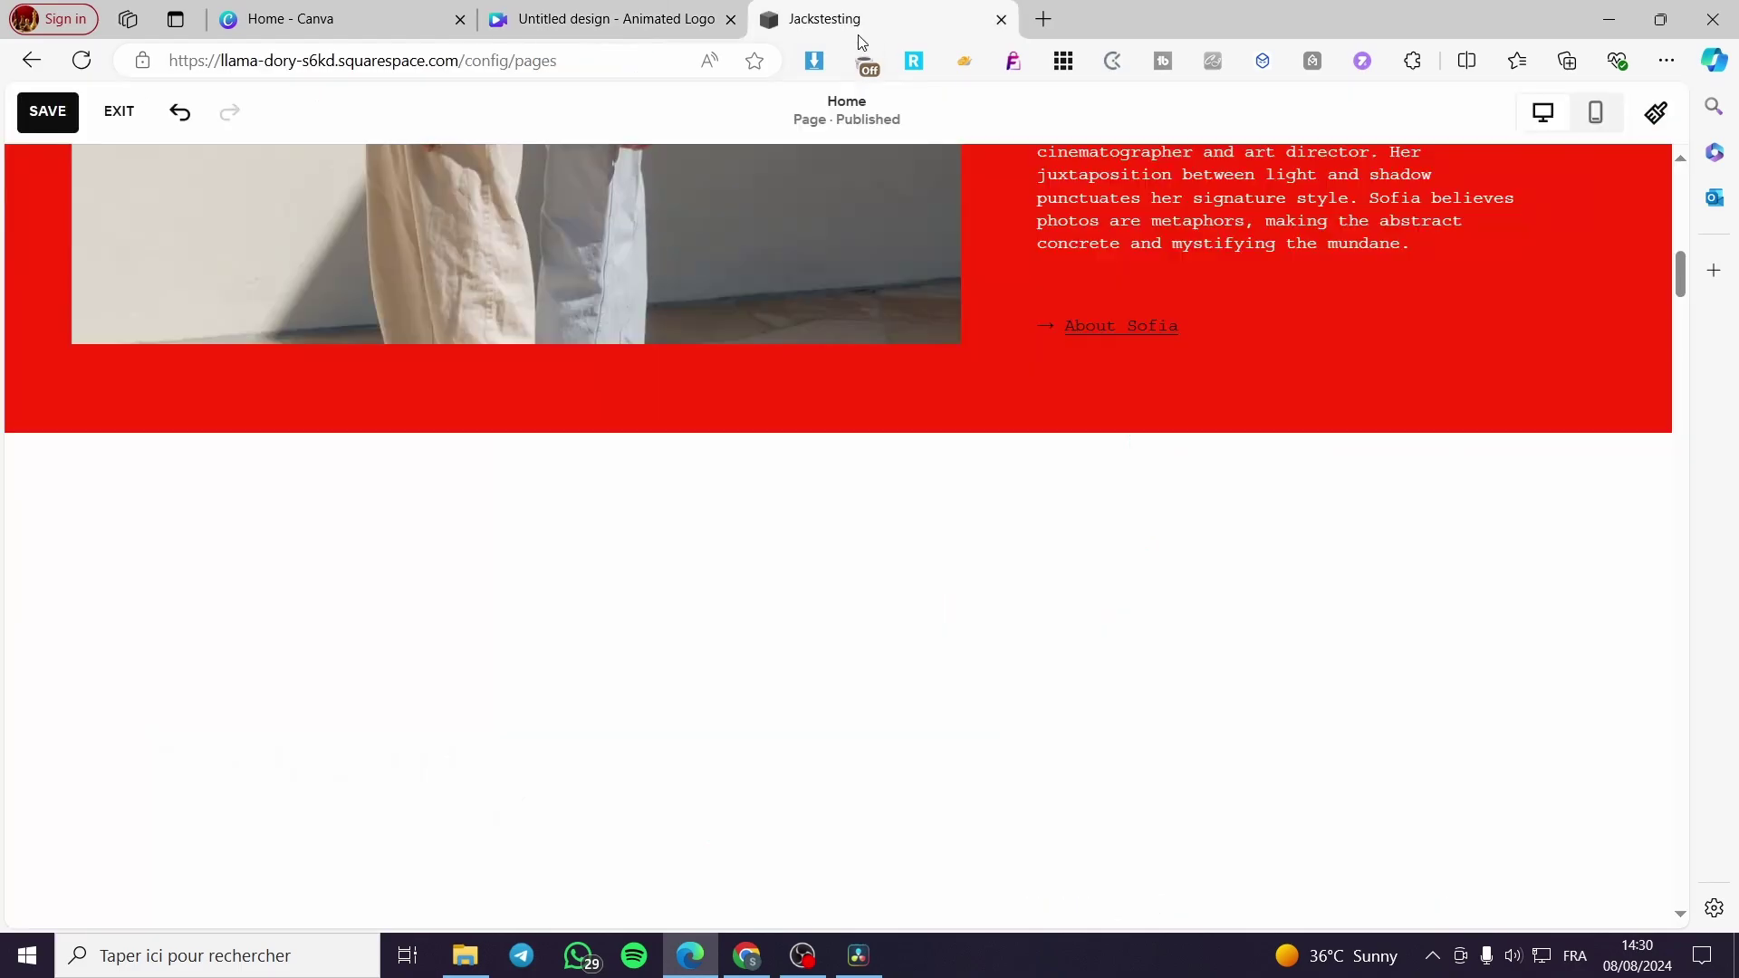
pyautogui.scroll(-2, 813, 814)
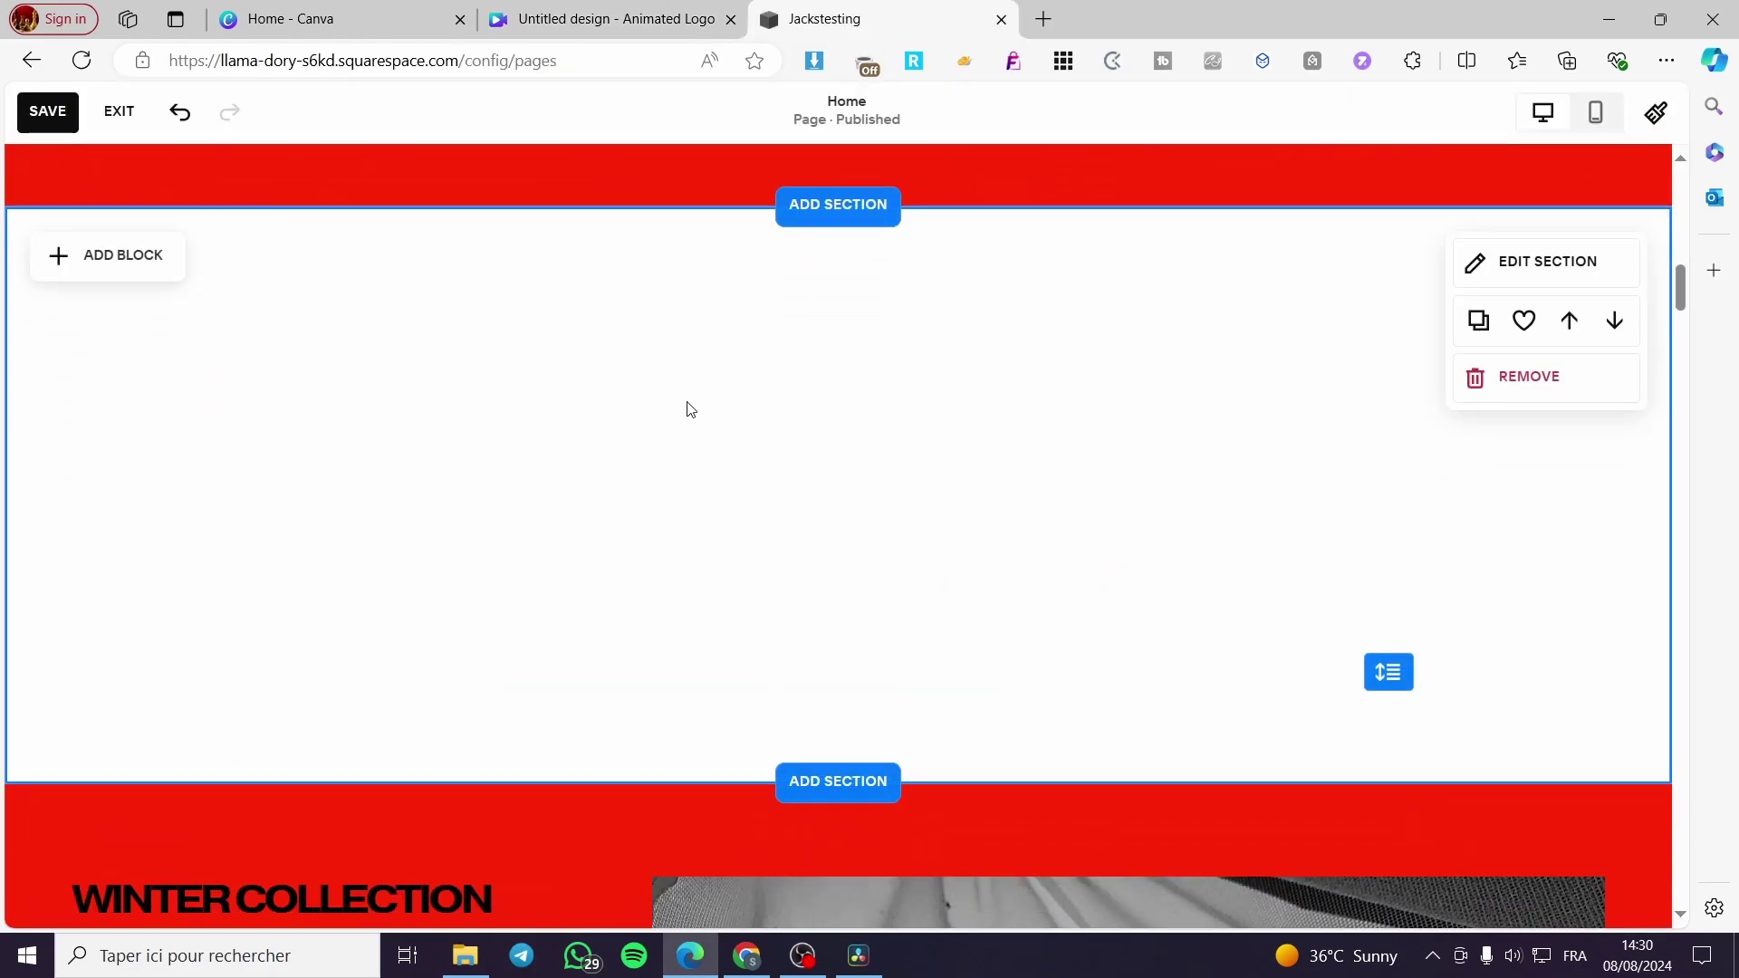
pyautogui.click(123, 256)
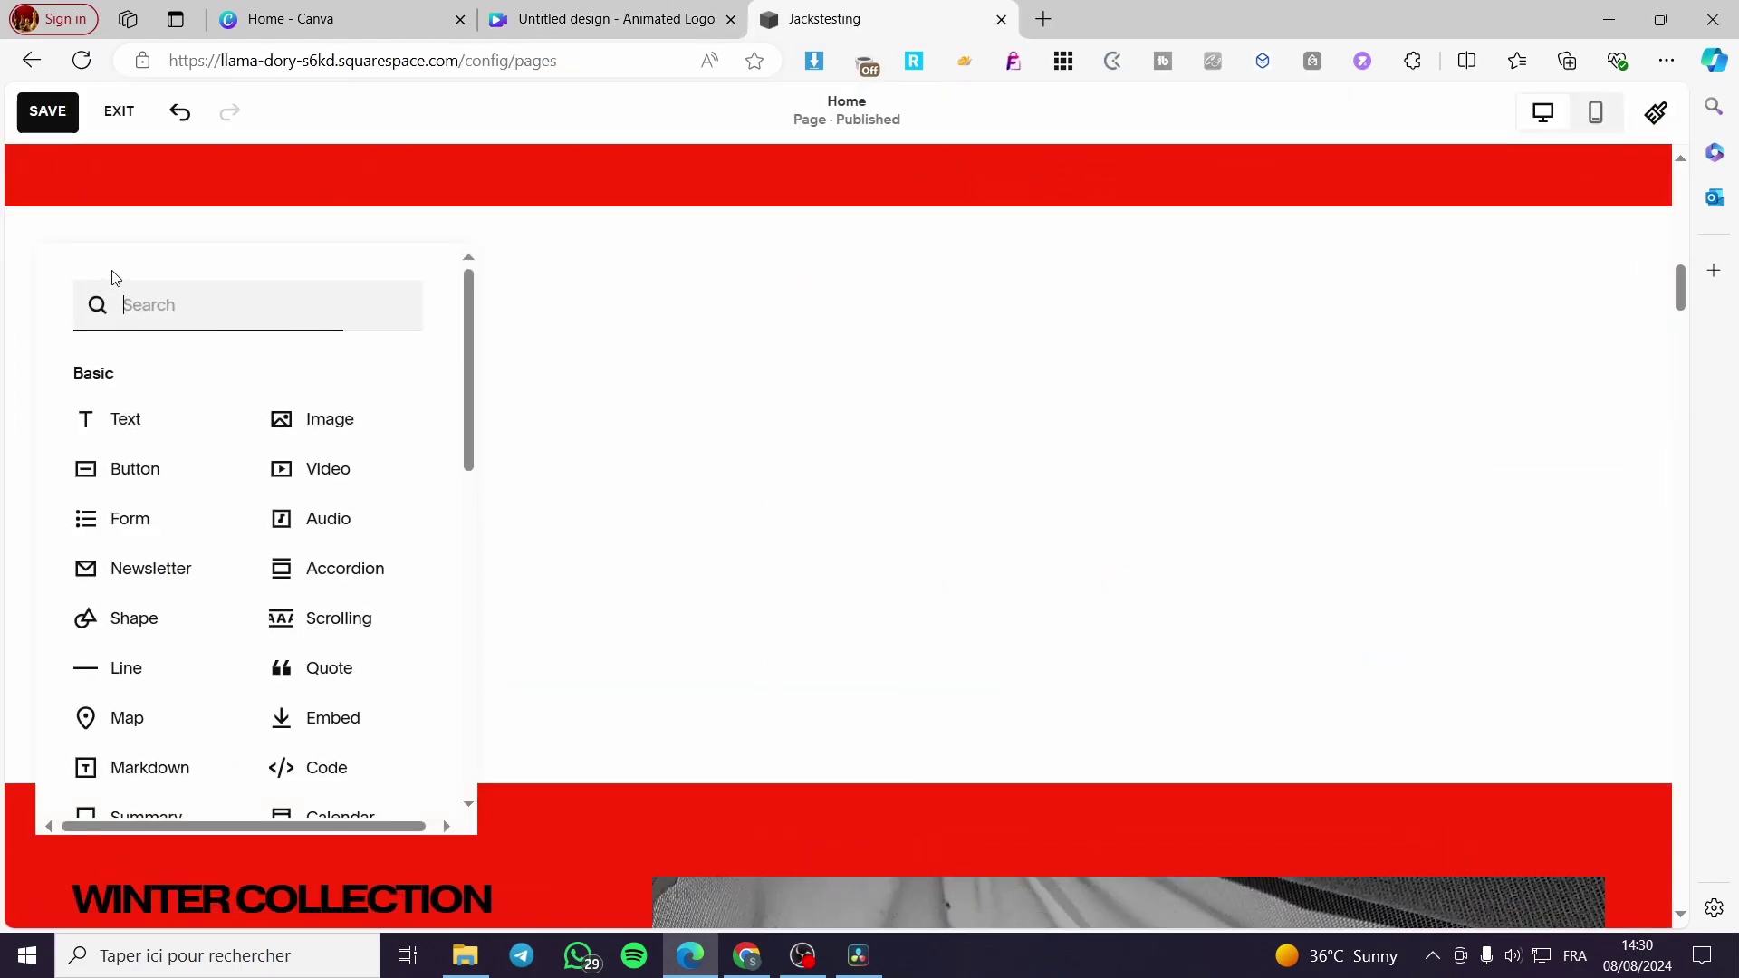
pyautogui.click(331, 422)
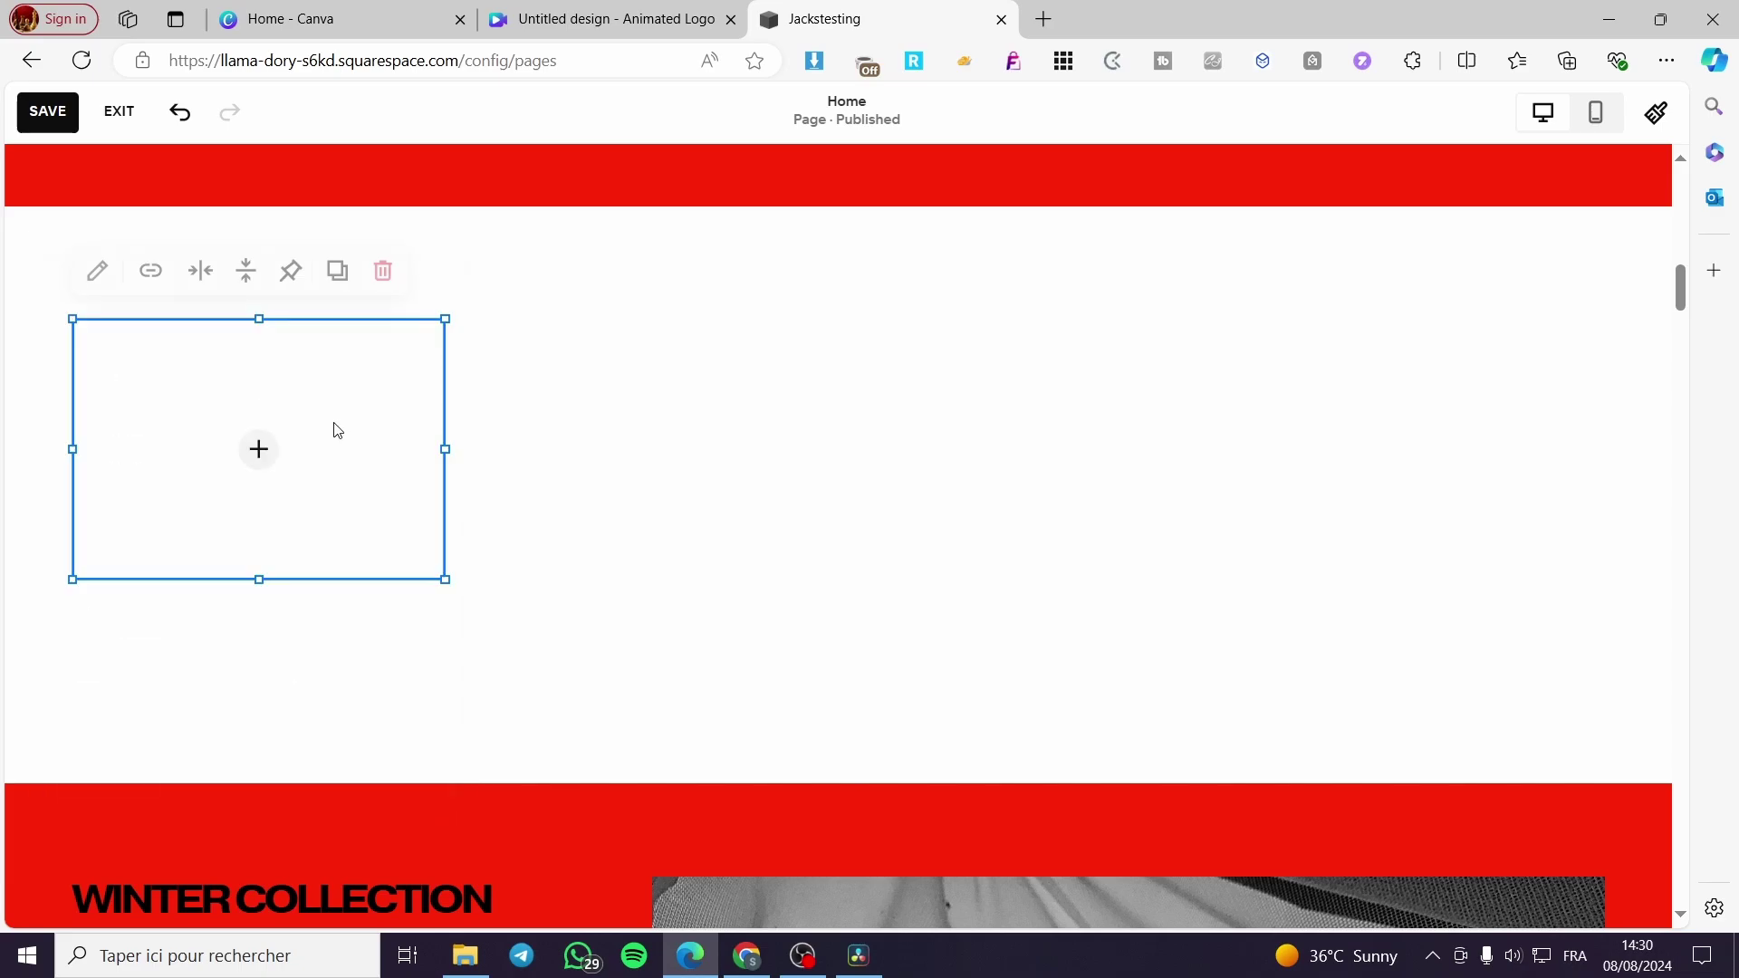
pyautogui.click(688, 452)
pyautogui.click(135, 261)
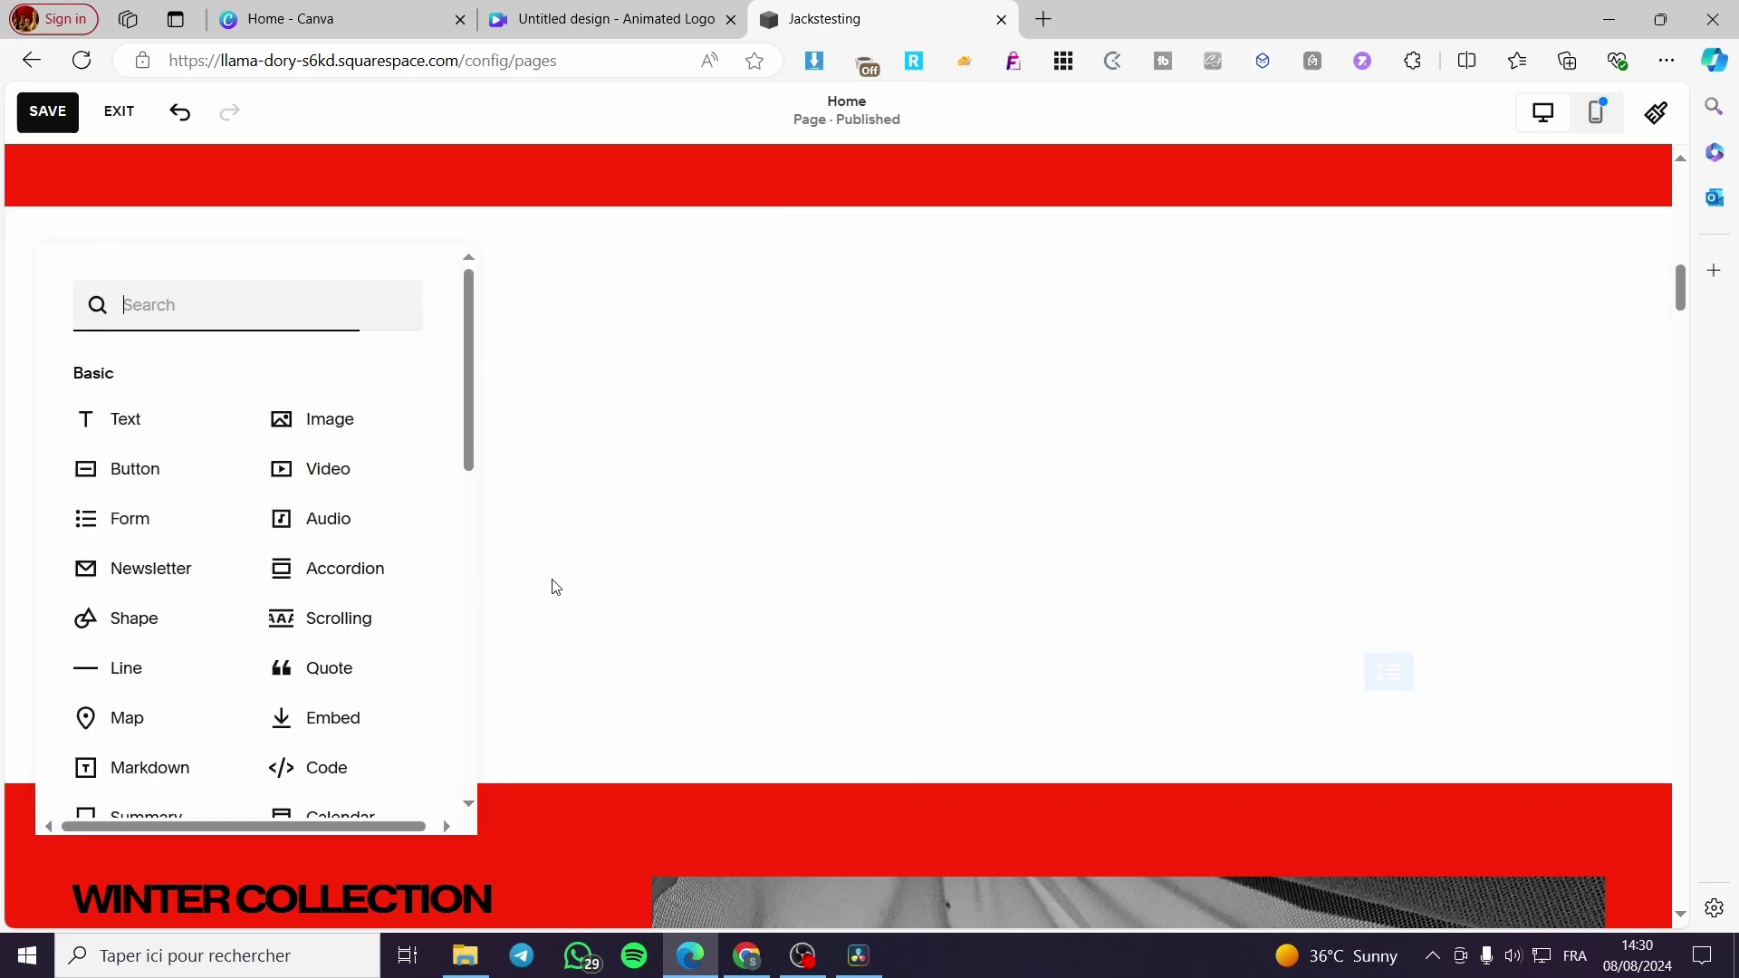
pyautogui.click(328, 424)
pyautogui.moveTo(345, 466); pyautogui.dragTo(912, 458)
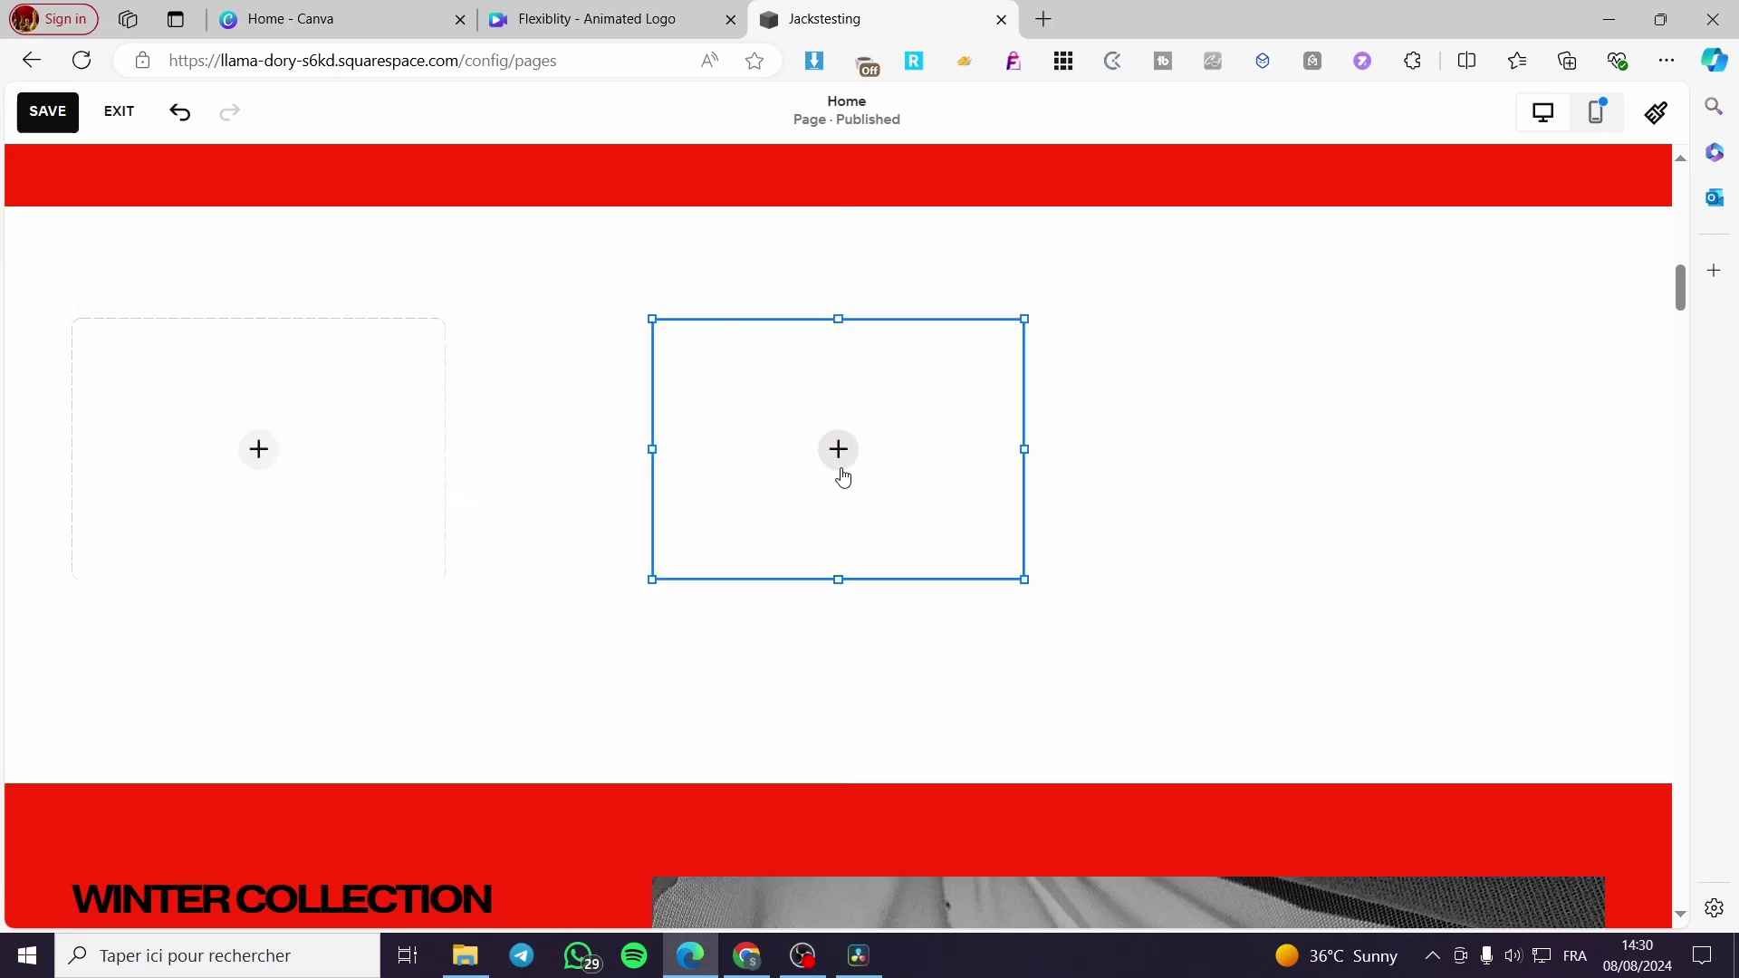
pyautogui.moveTo(299, 470); pyautogui.dragTo(434, 472)
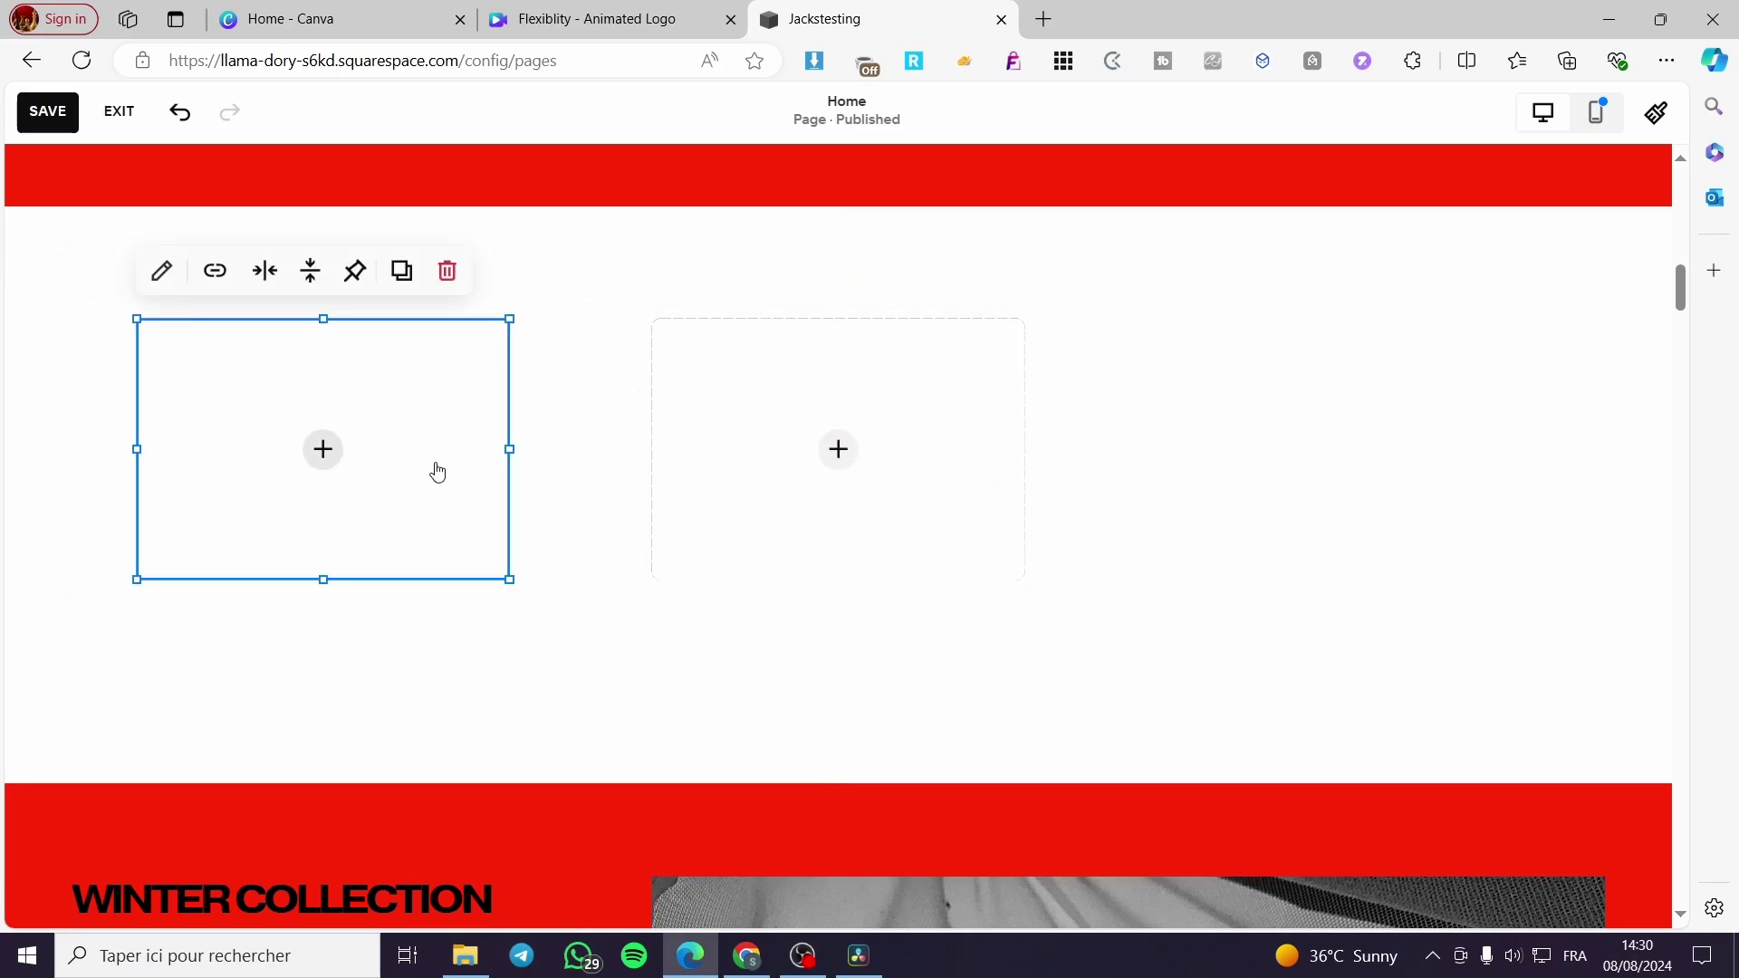
# - Upload the shop design into the left image block and the Flexiblity logo into the right one
pyautogui.click(323, 450)
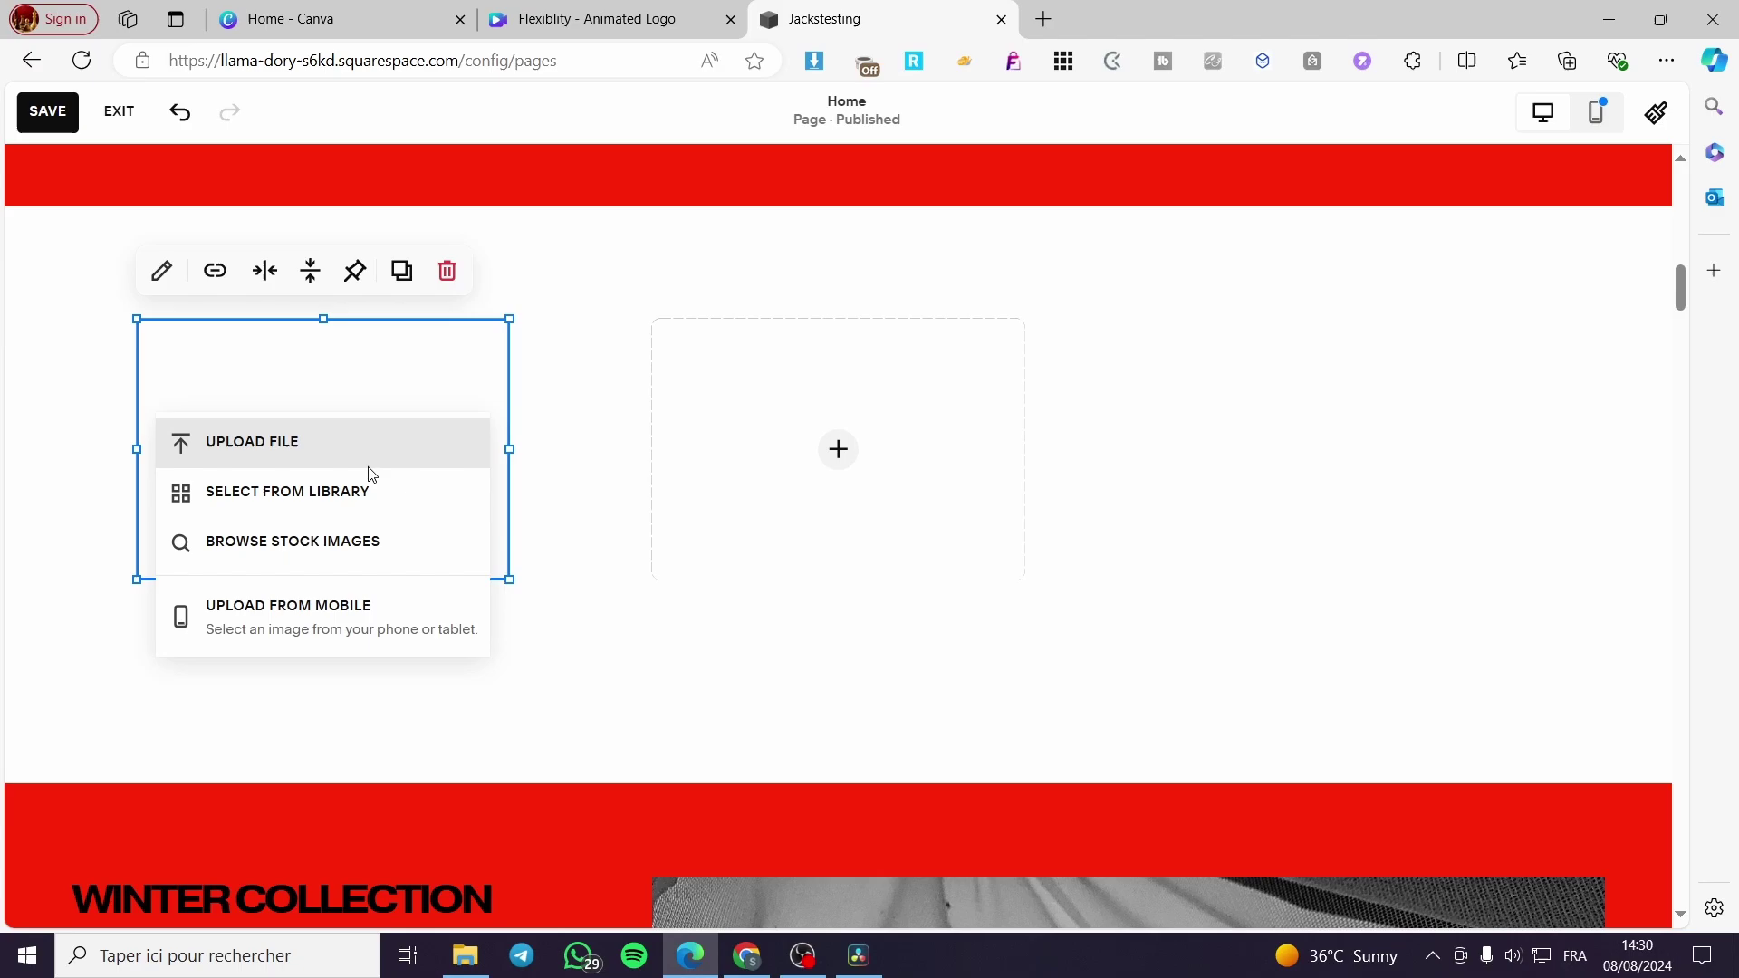
pyautogui.click(232, 441)
pyautogui.doubleClick(784, 334)
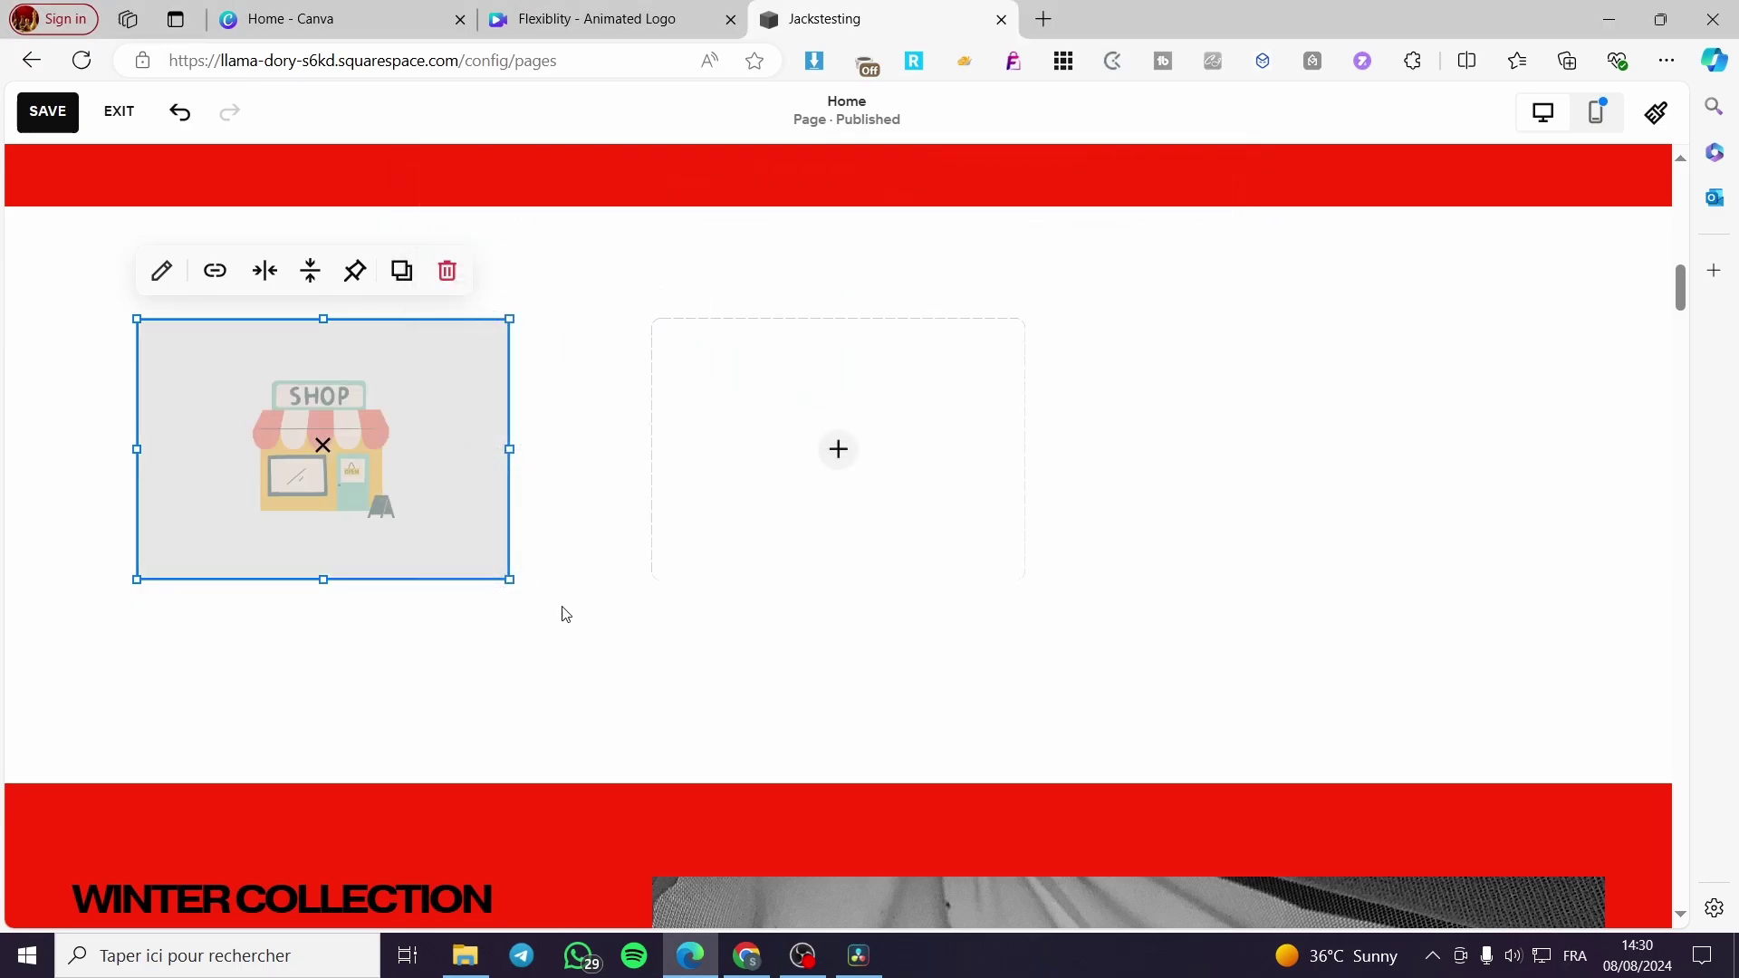
pyautogui.click(842, 510)
pyautogui.click(838, 448)
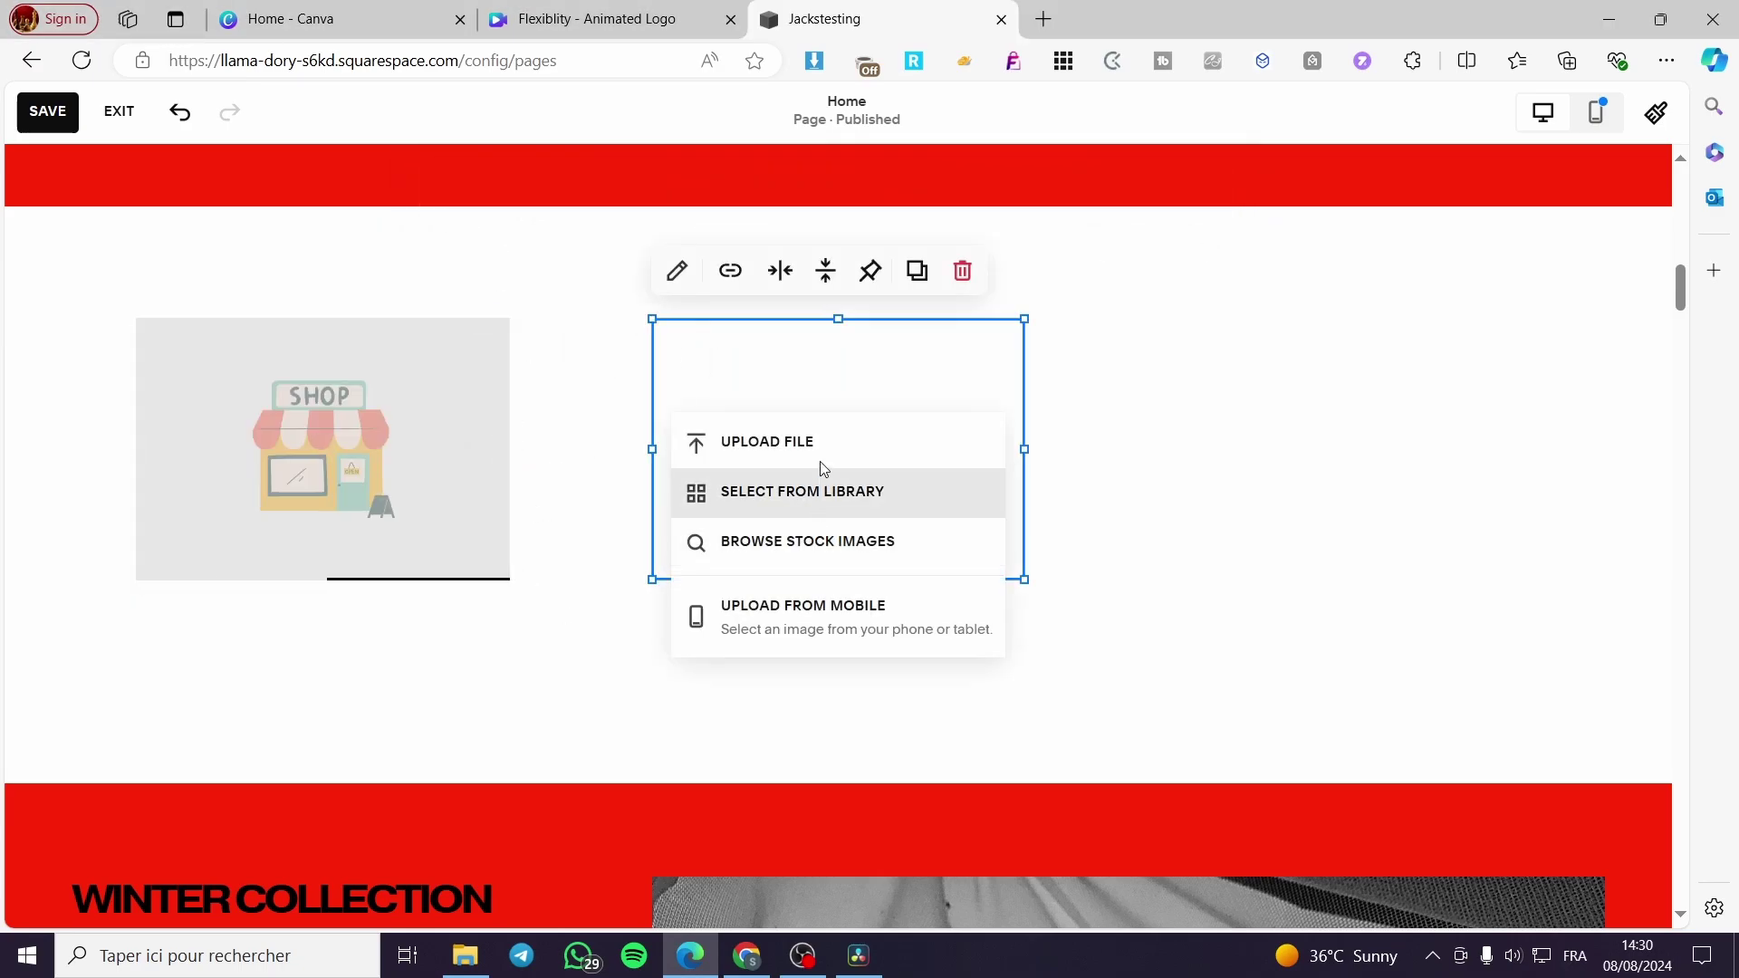
pyautogui.click(815, 444)
pyautogui.doubleClick(657, 331)
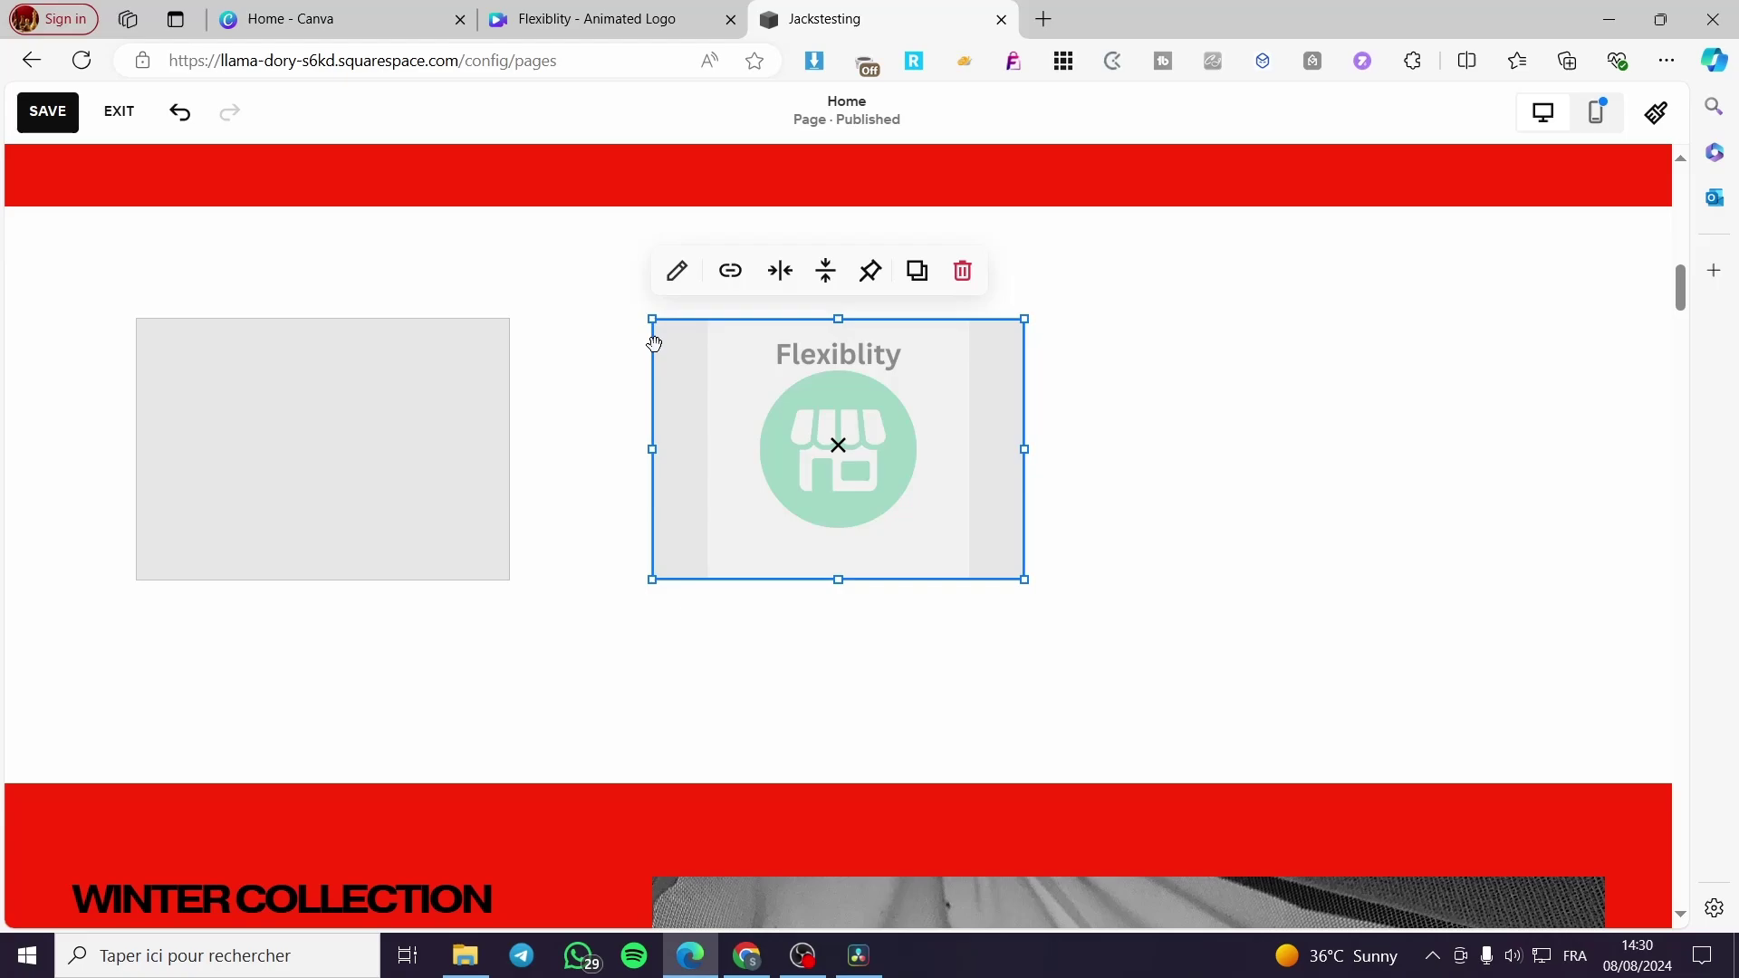
pyautogui.click(1198, 448)
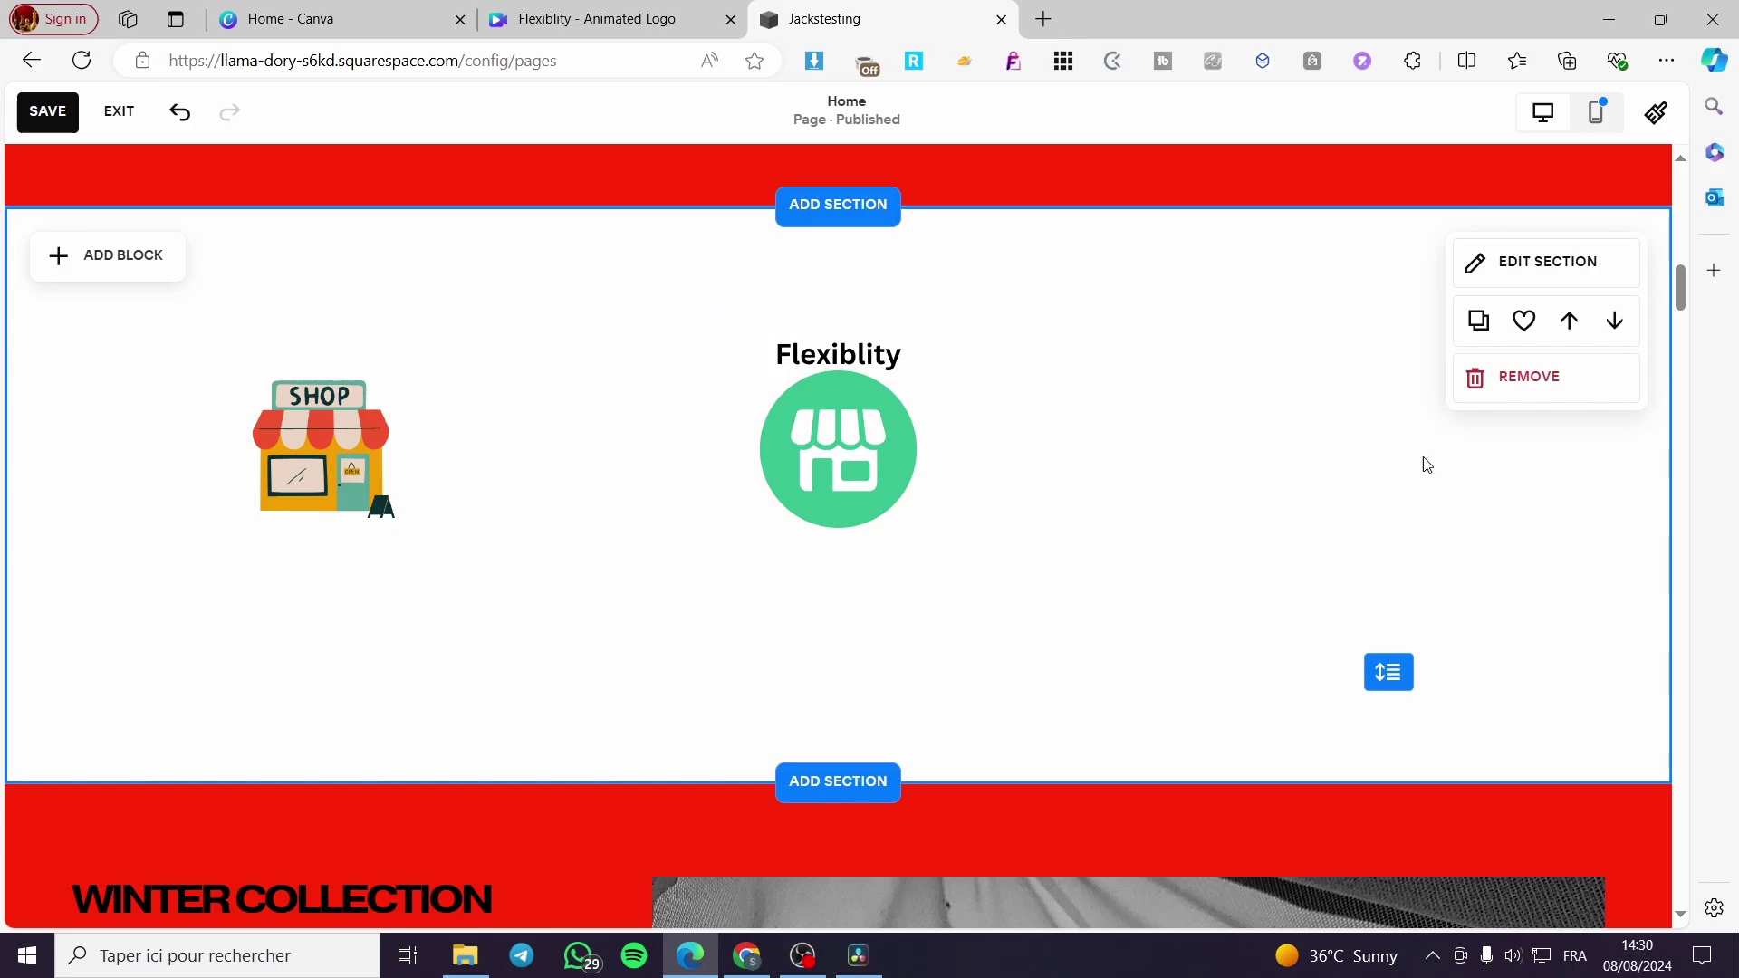
# - Add a text block below the shop image
pyautogui.click(143, 267)
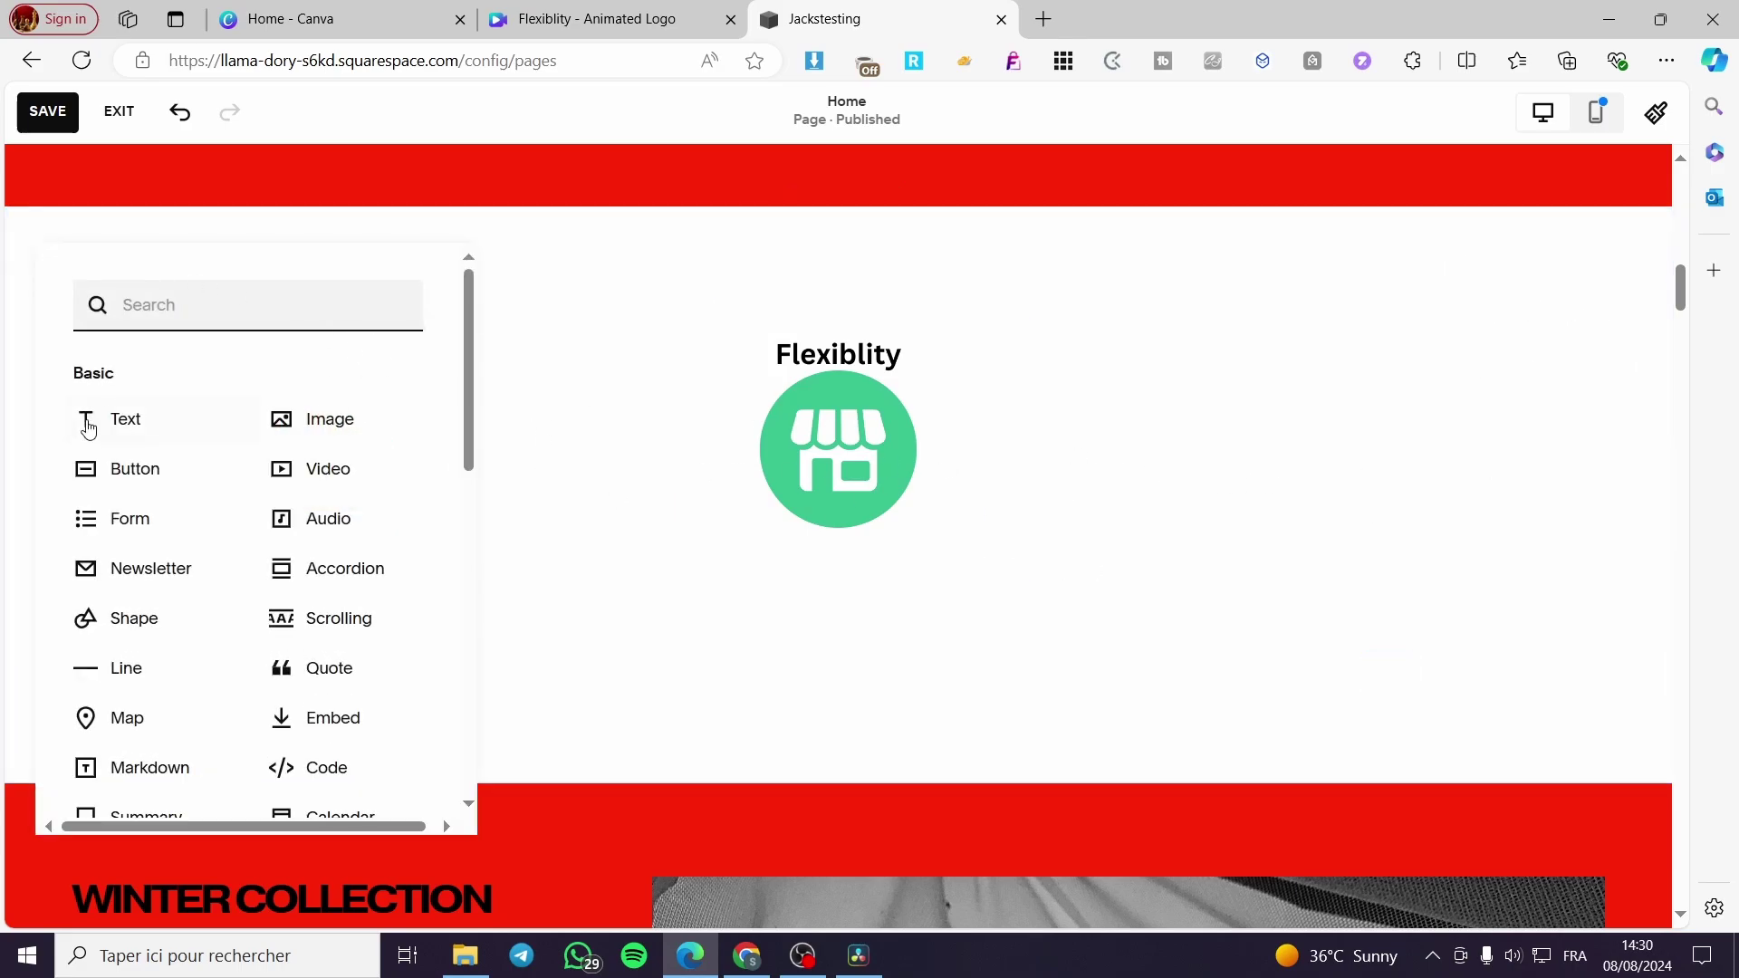
pyautogui.click(143, 425)
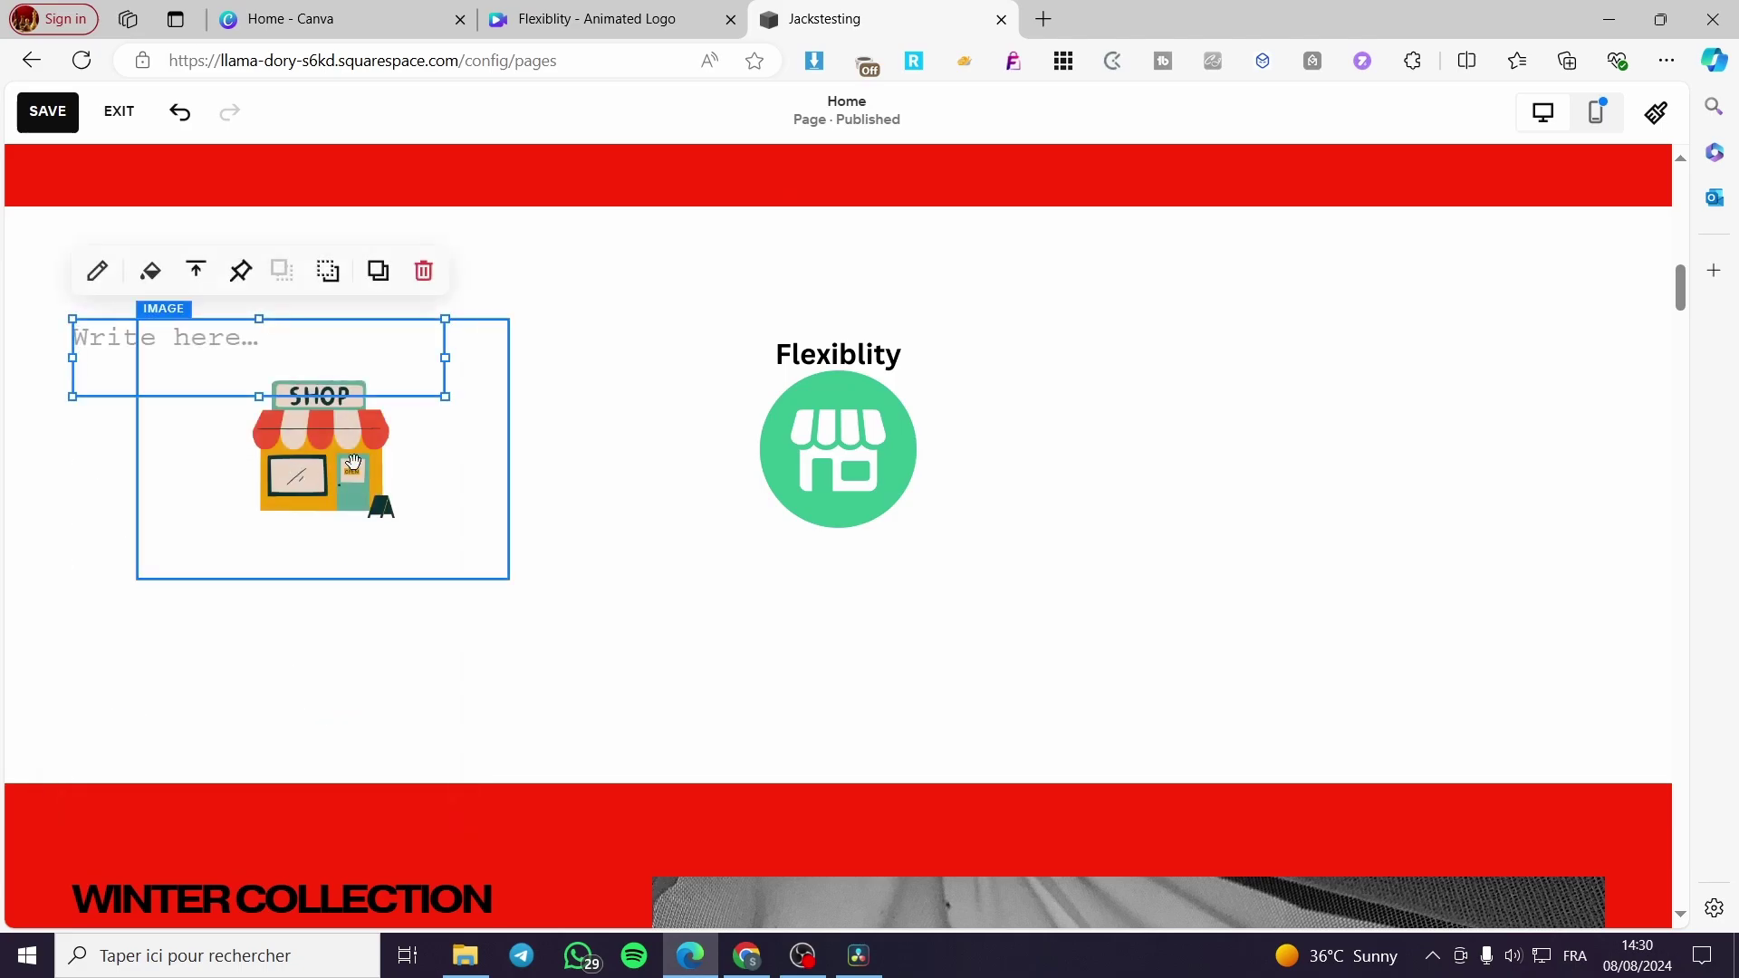
pyautogui.moveTo(332, 336); pyautogui.dragTo(412, 590)
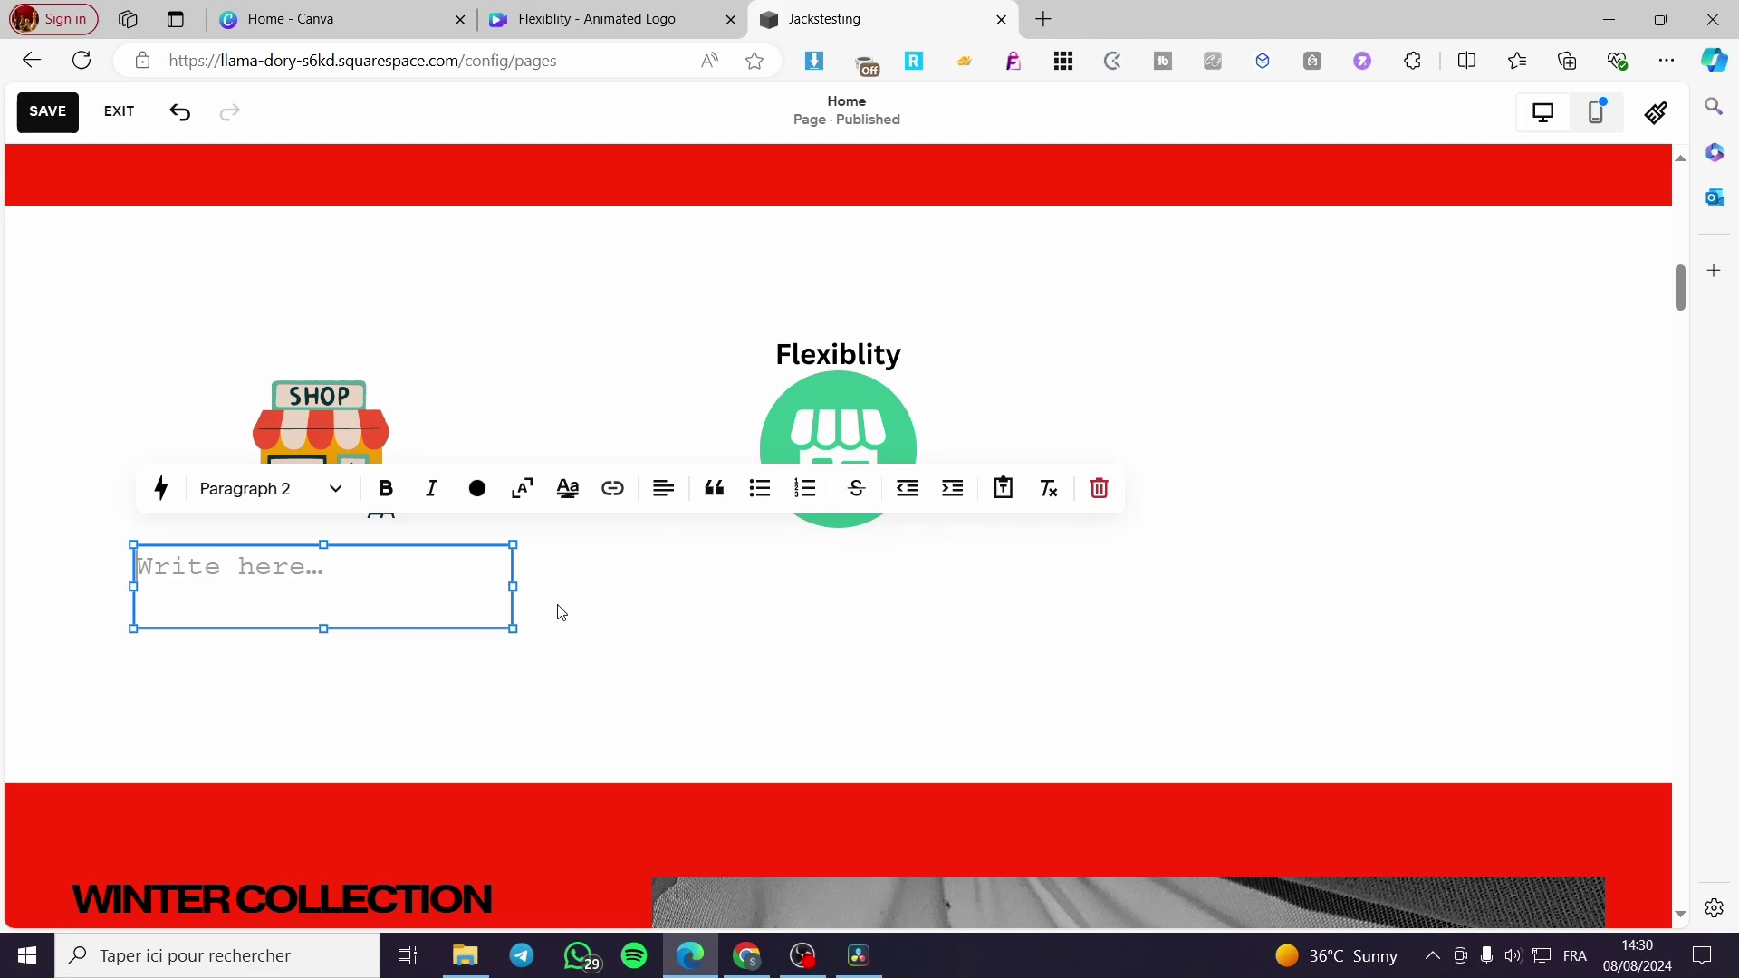
pyautogui.rightClick(332, 587)
pyautogui.click(182, 582)
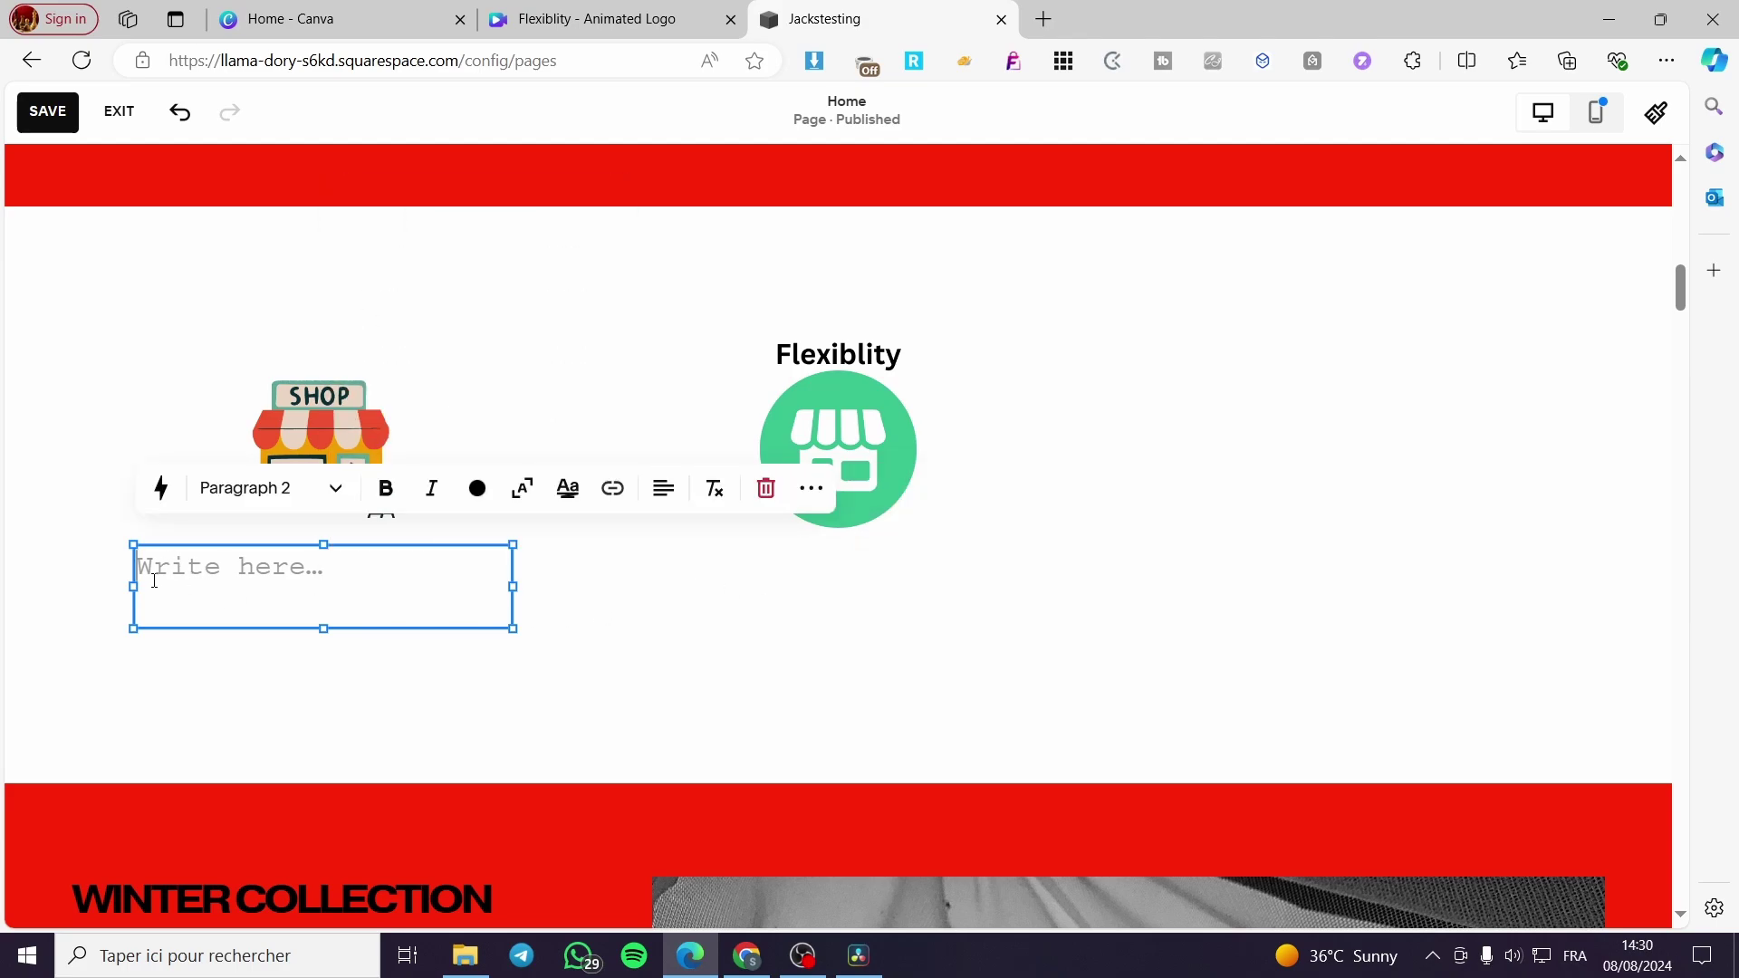
pyautogui.click(812, 488)
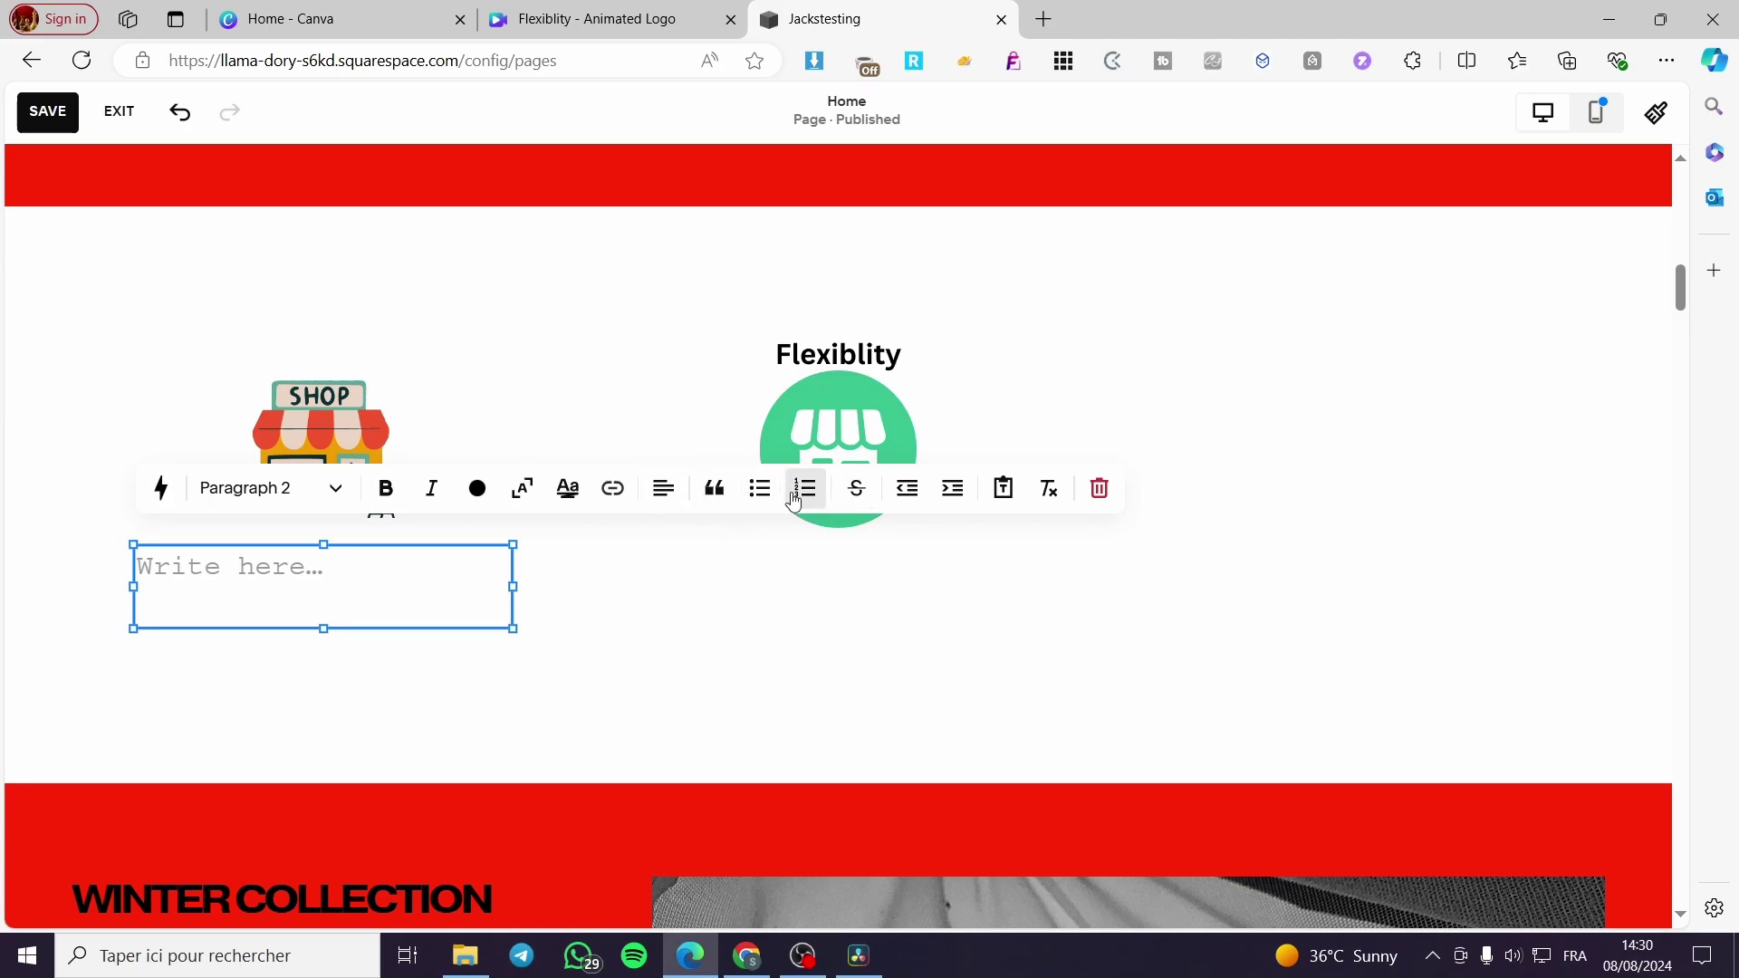
pyautogui.click(589, 613)
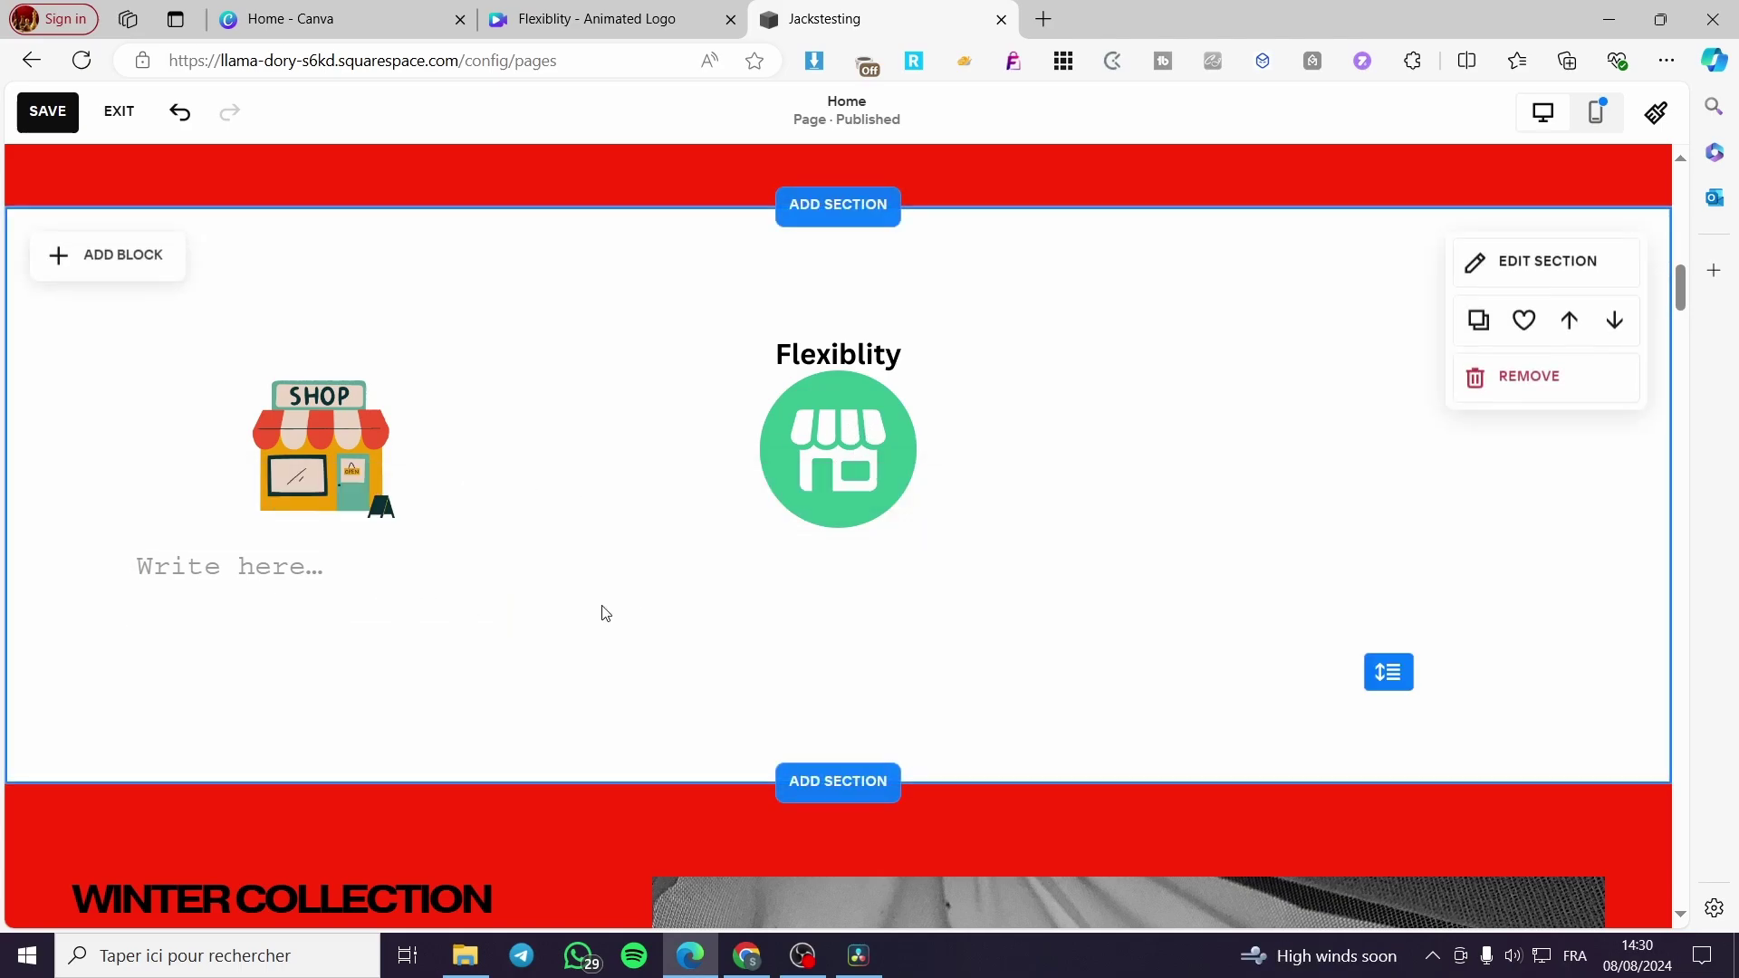
# - Add a centred text block under the Flexiblity logo reading 'Very flexible options'
pyautogui.click(143, 272)
pyautogui.click(136, 423)
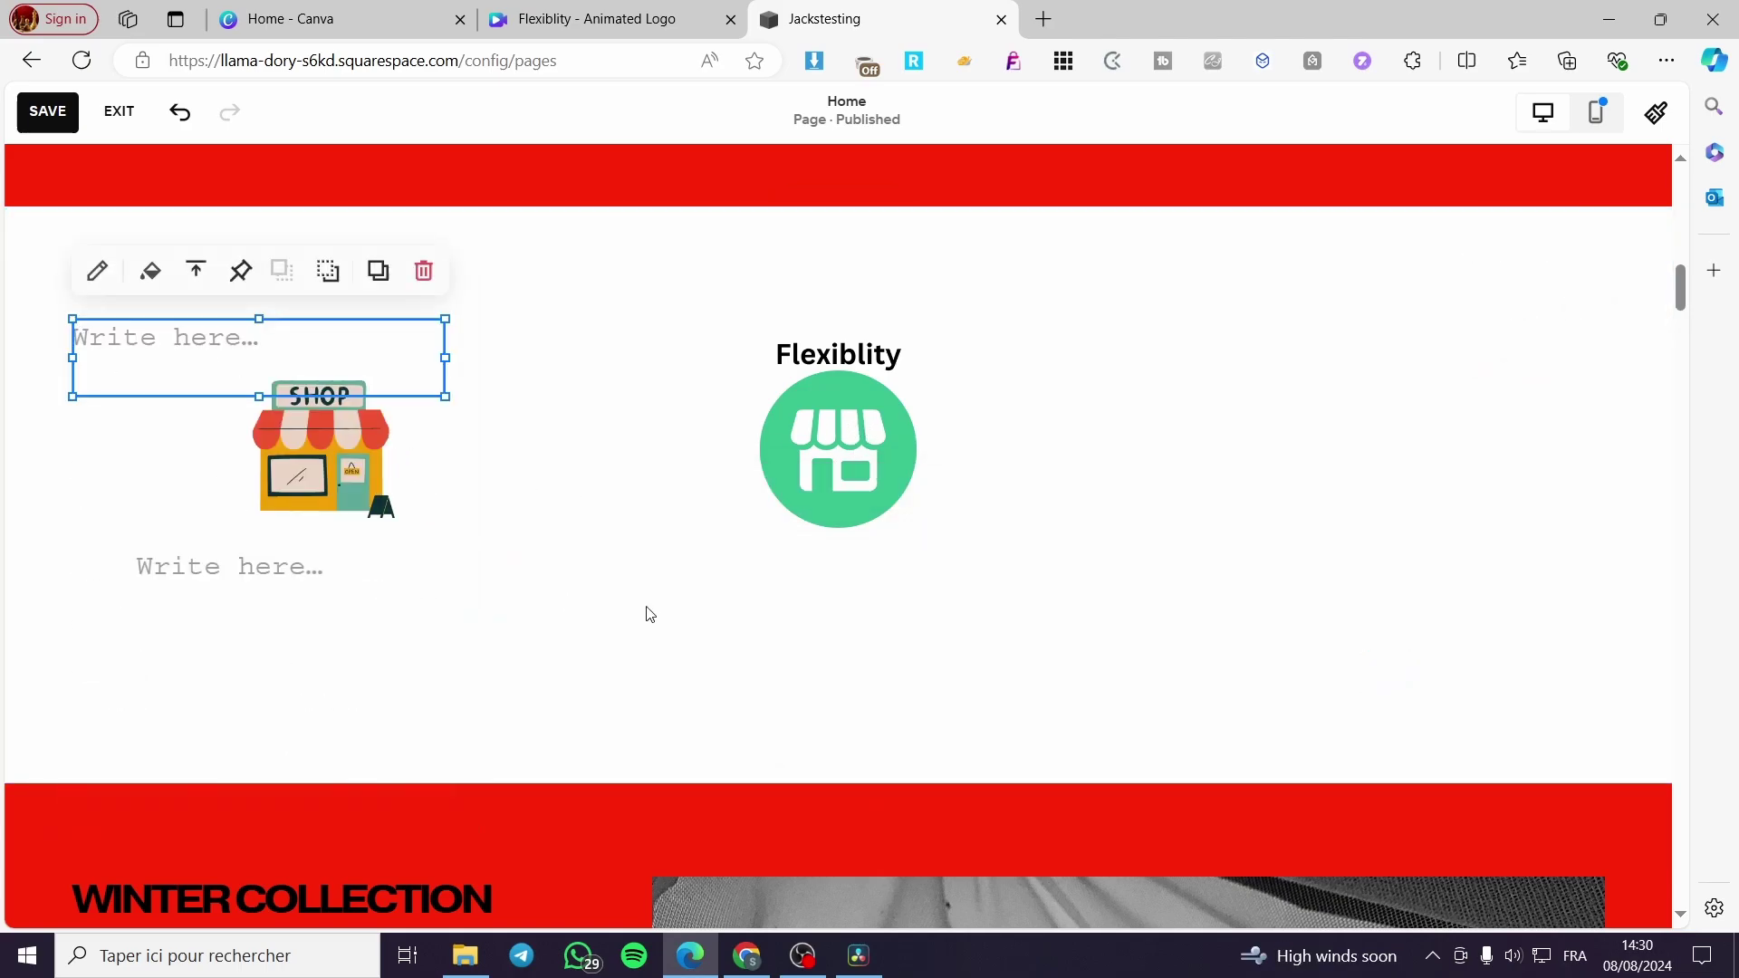
pyautogui.moveTo(299, 372); pyautogui.dragTo(861, 594)
pyautogui.click(302, 573)
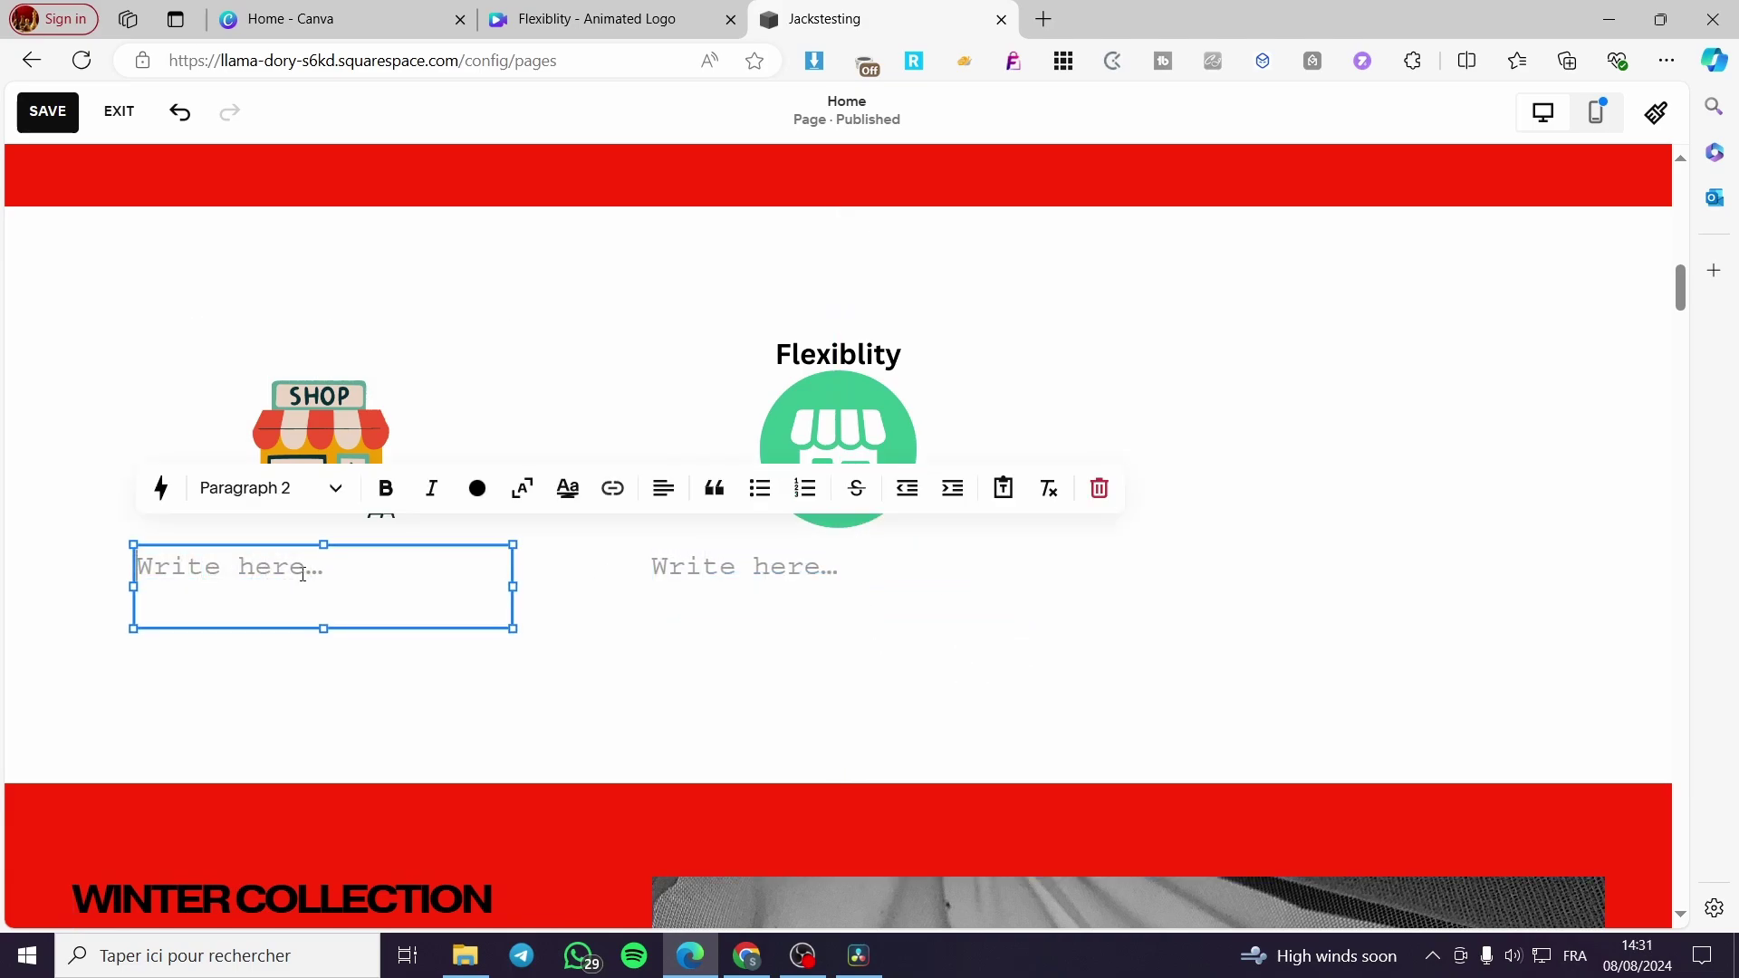
pyautogui.click(662, 507)
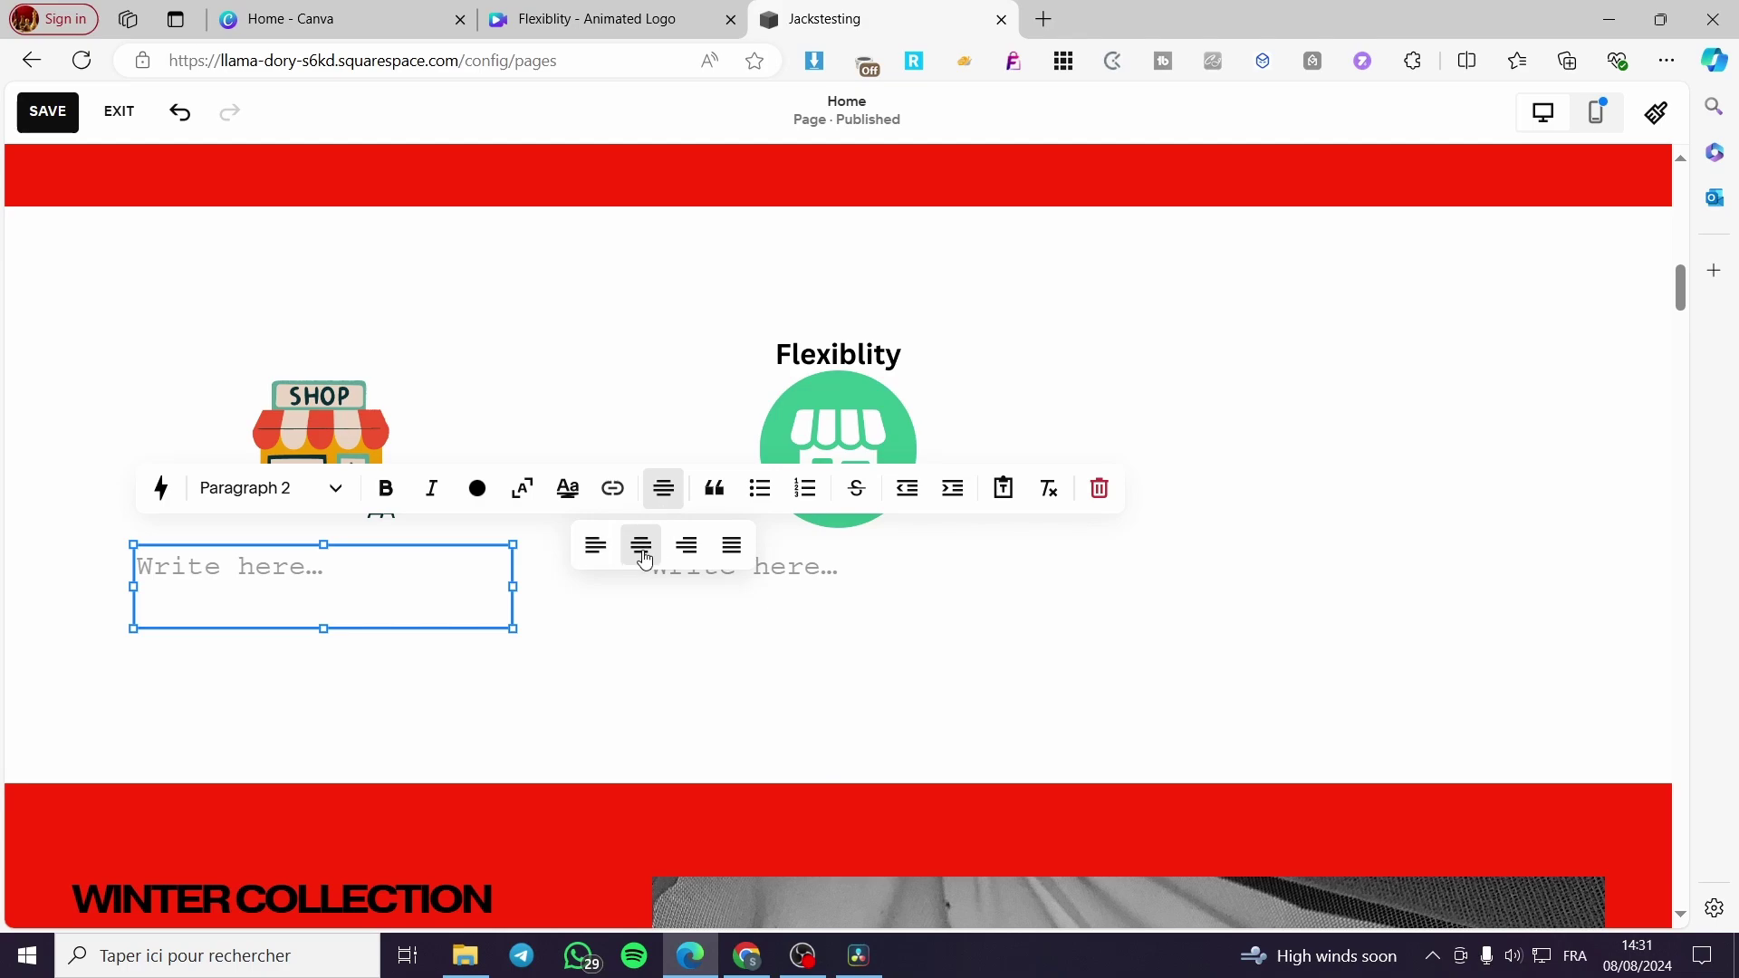
pyautogui.click(716, 570)
pyautogui.click(755, 576)
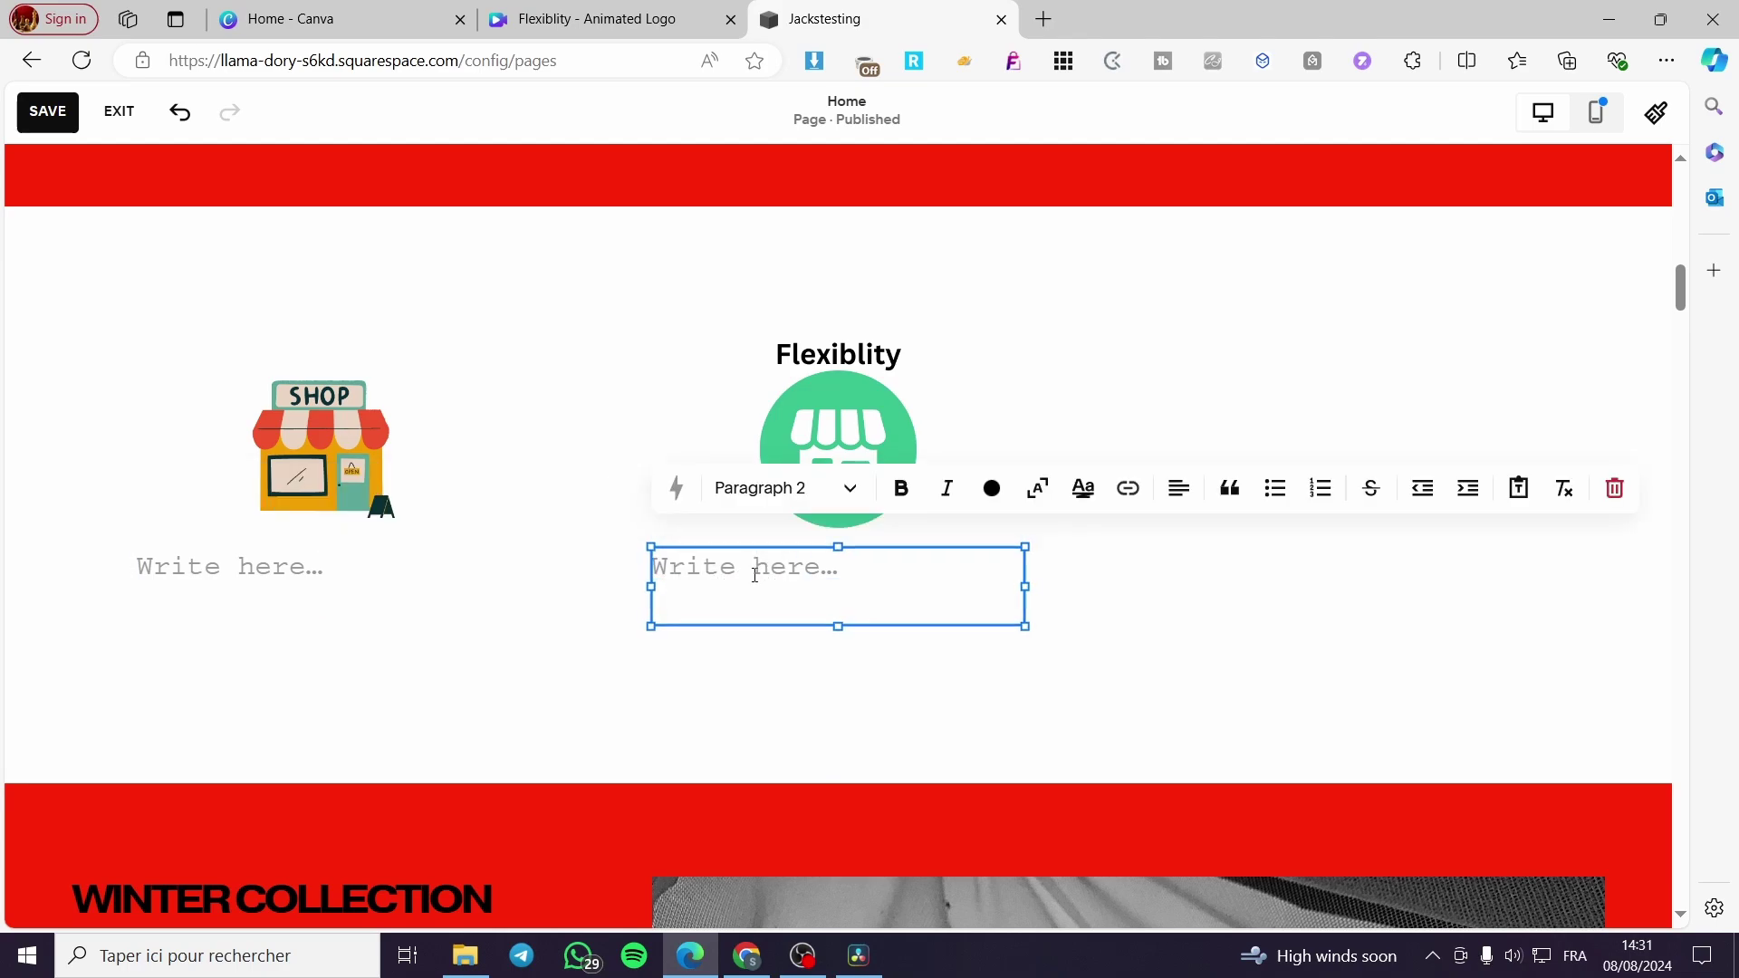
pyautogui.click(1177, 490)
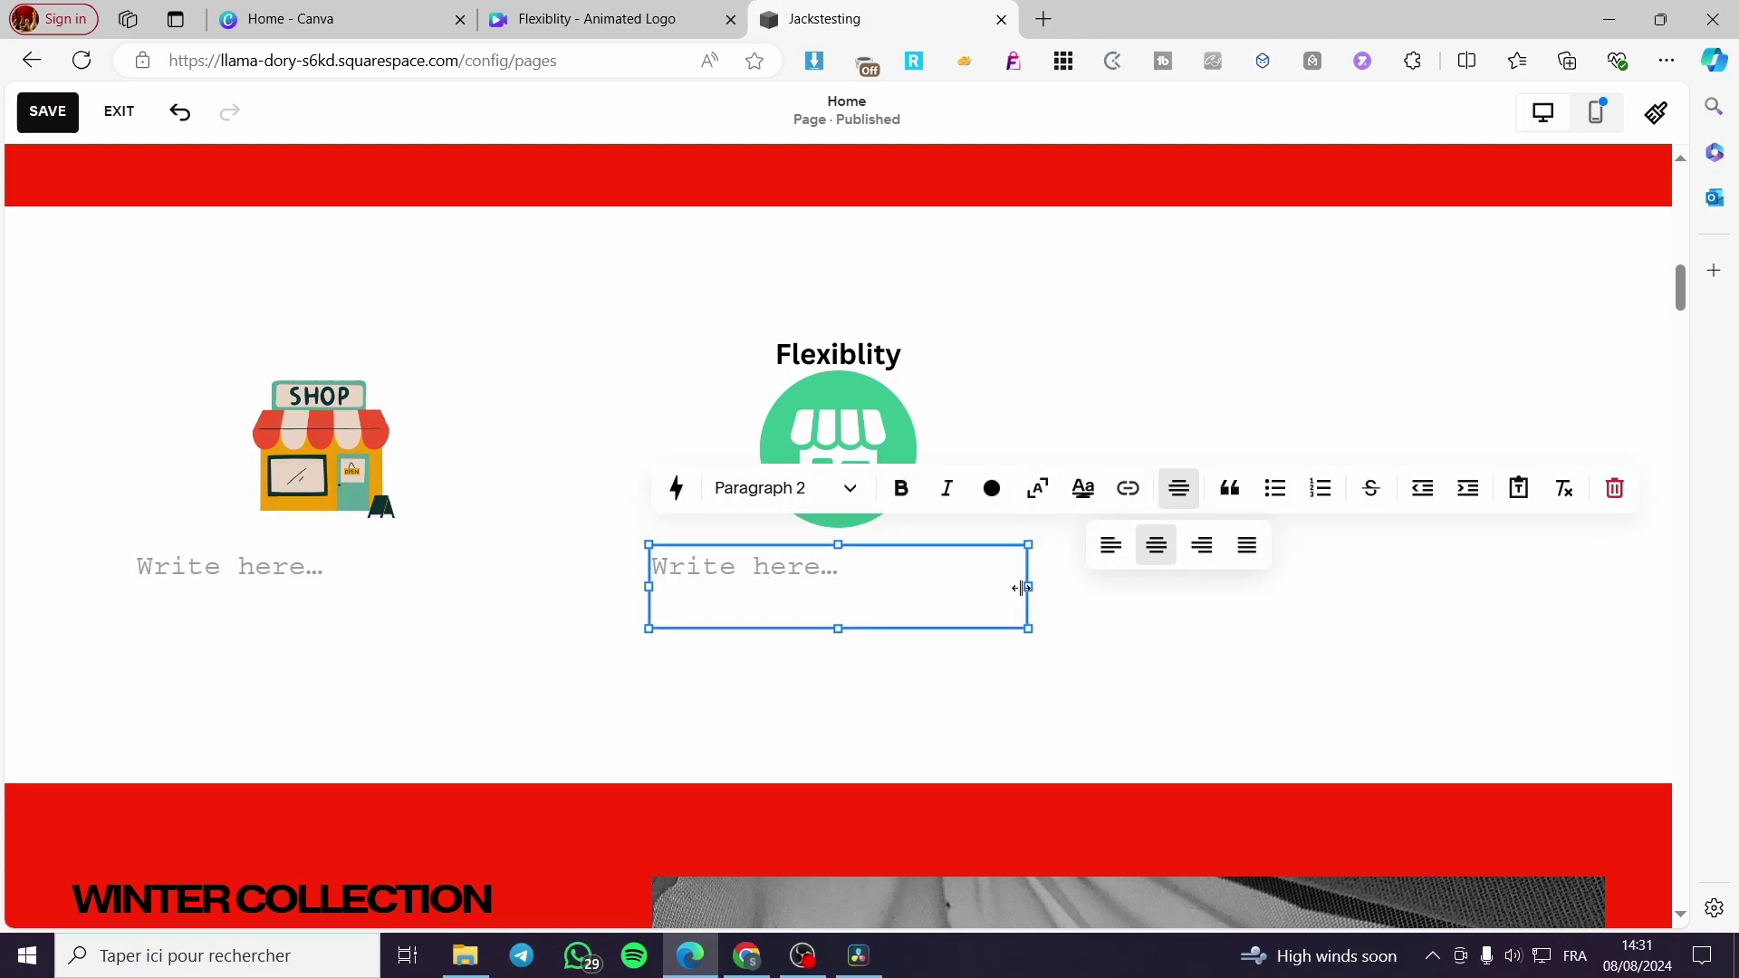
pyautogui.click(831, 584)
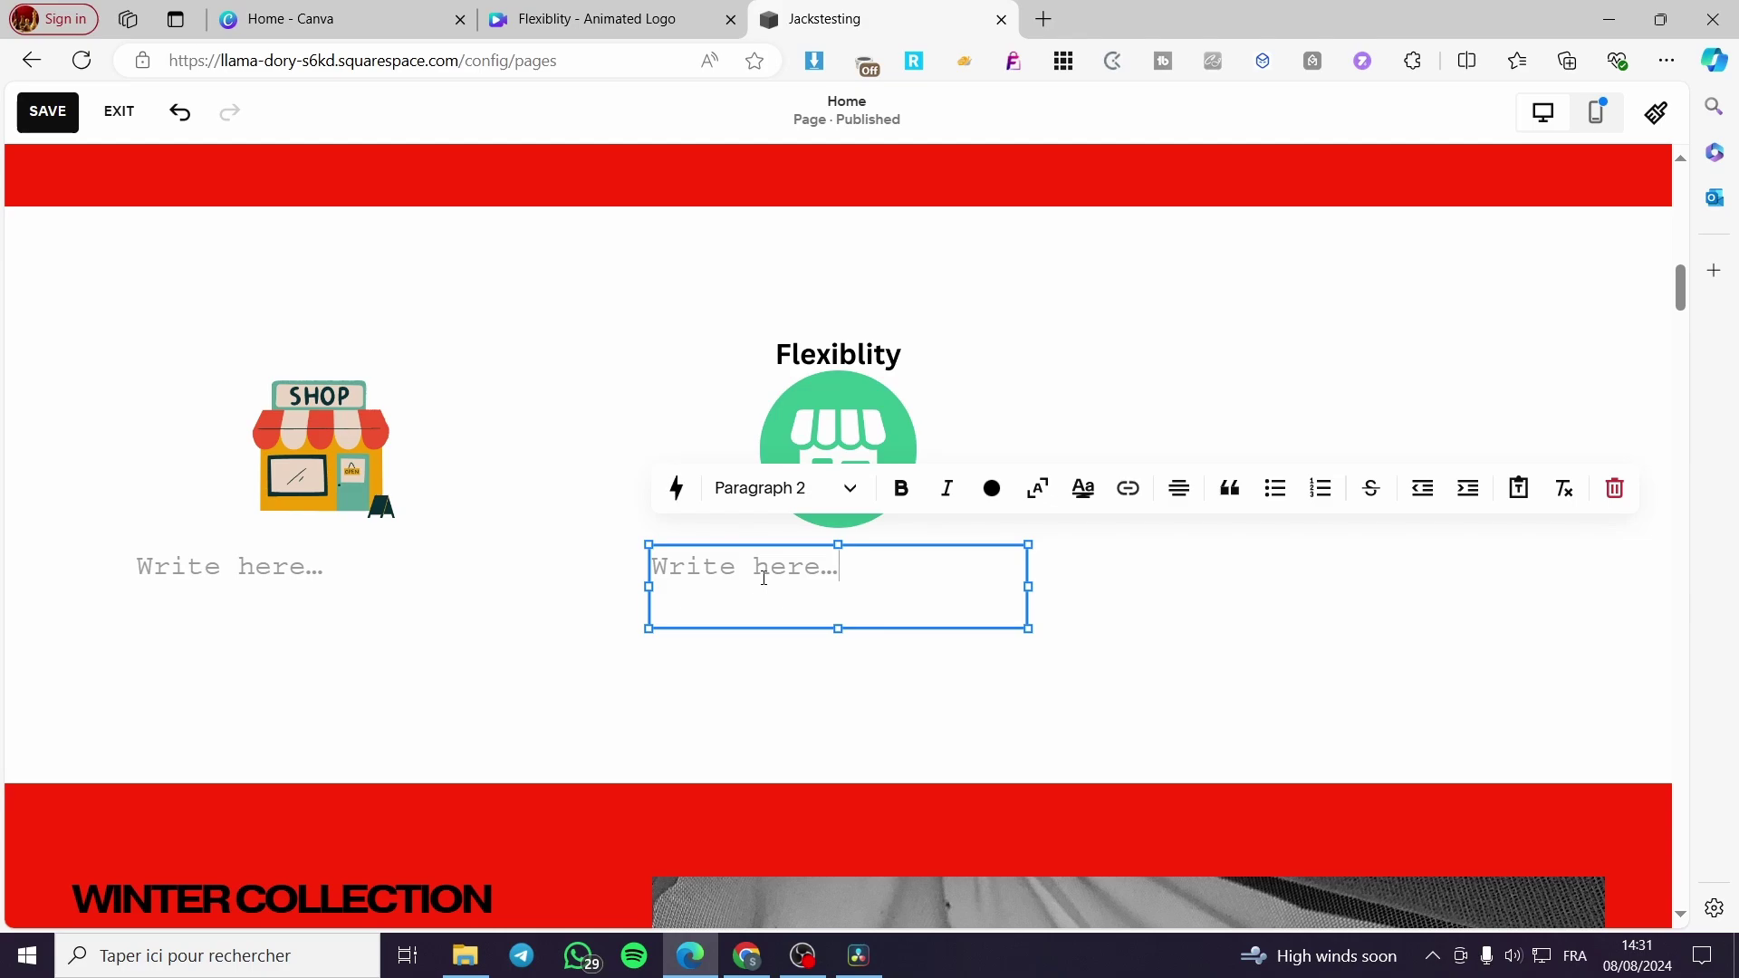
pyautogui.write('Very f')
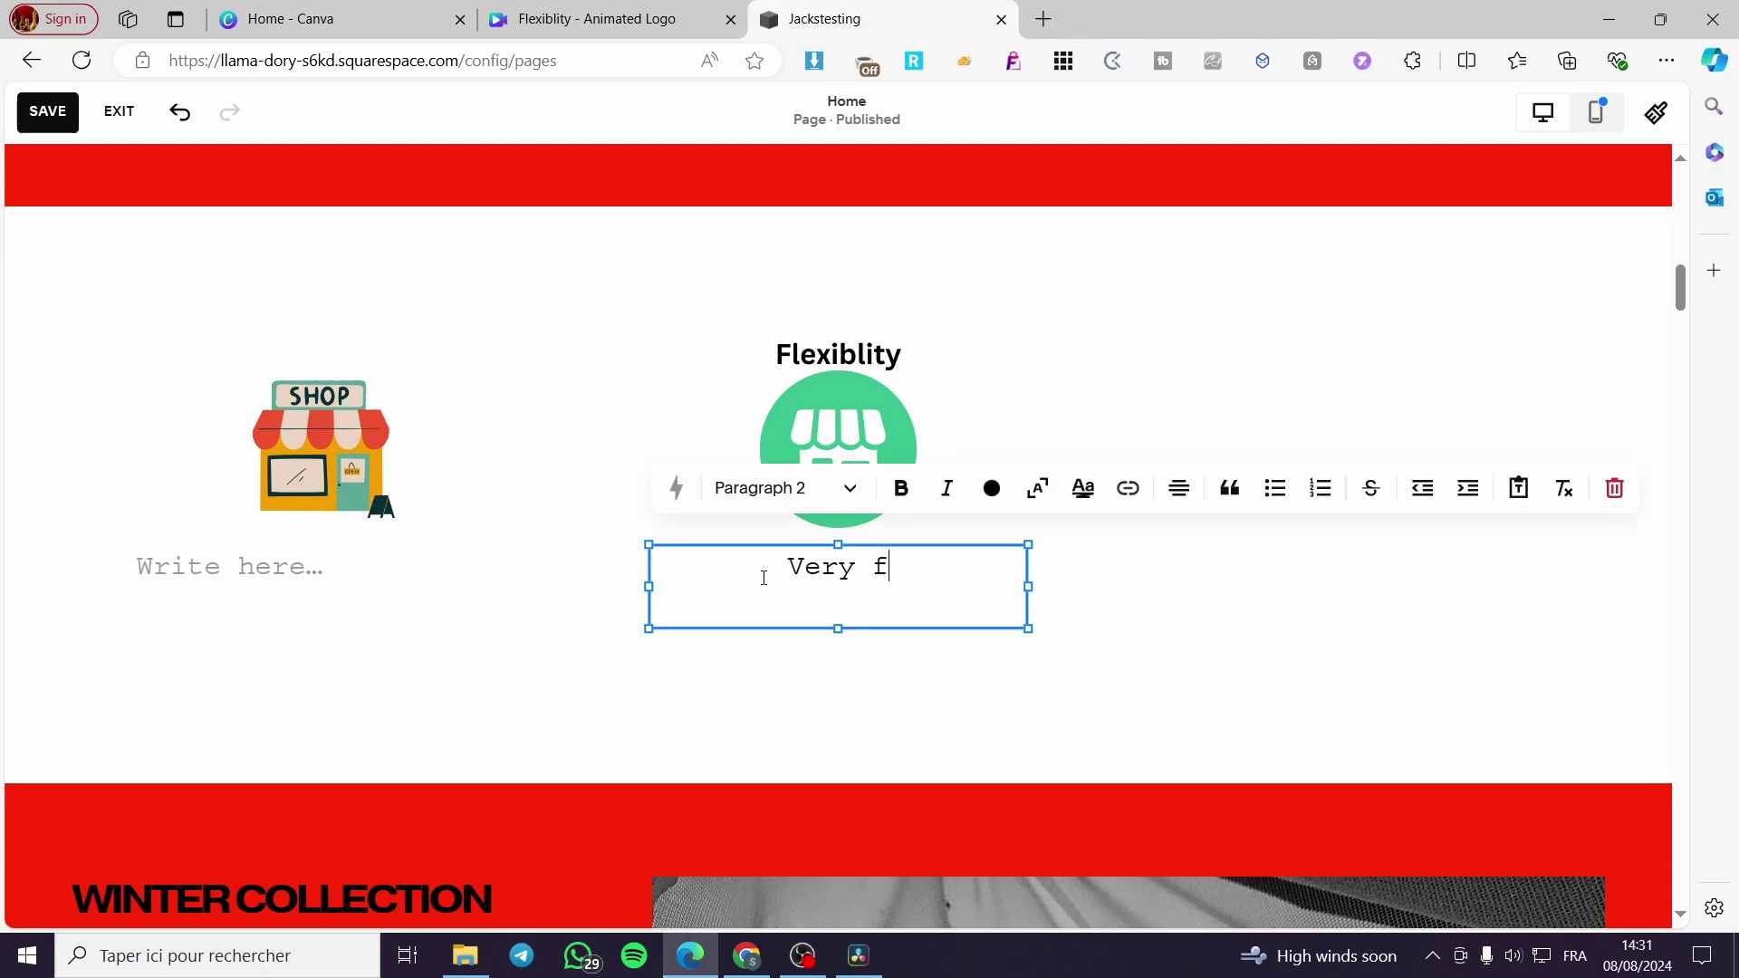
pyautogui.write('lexible ')
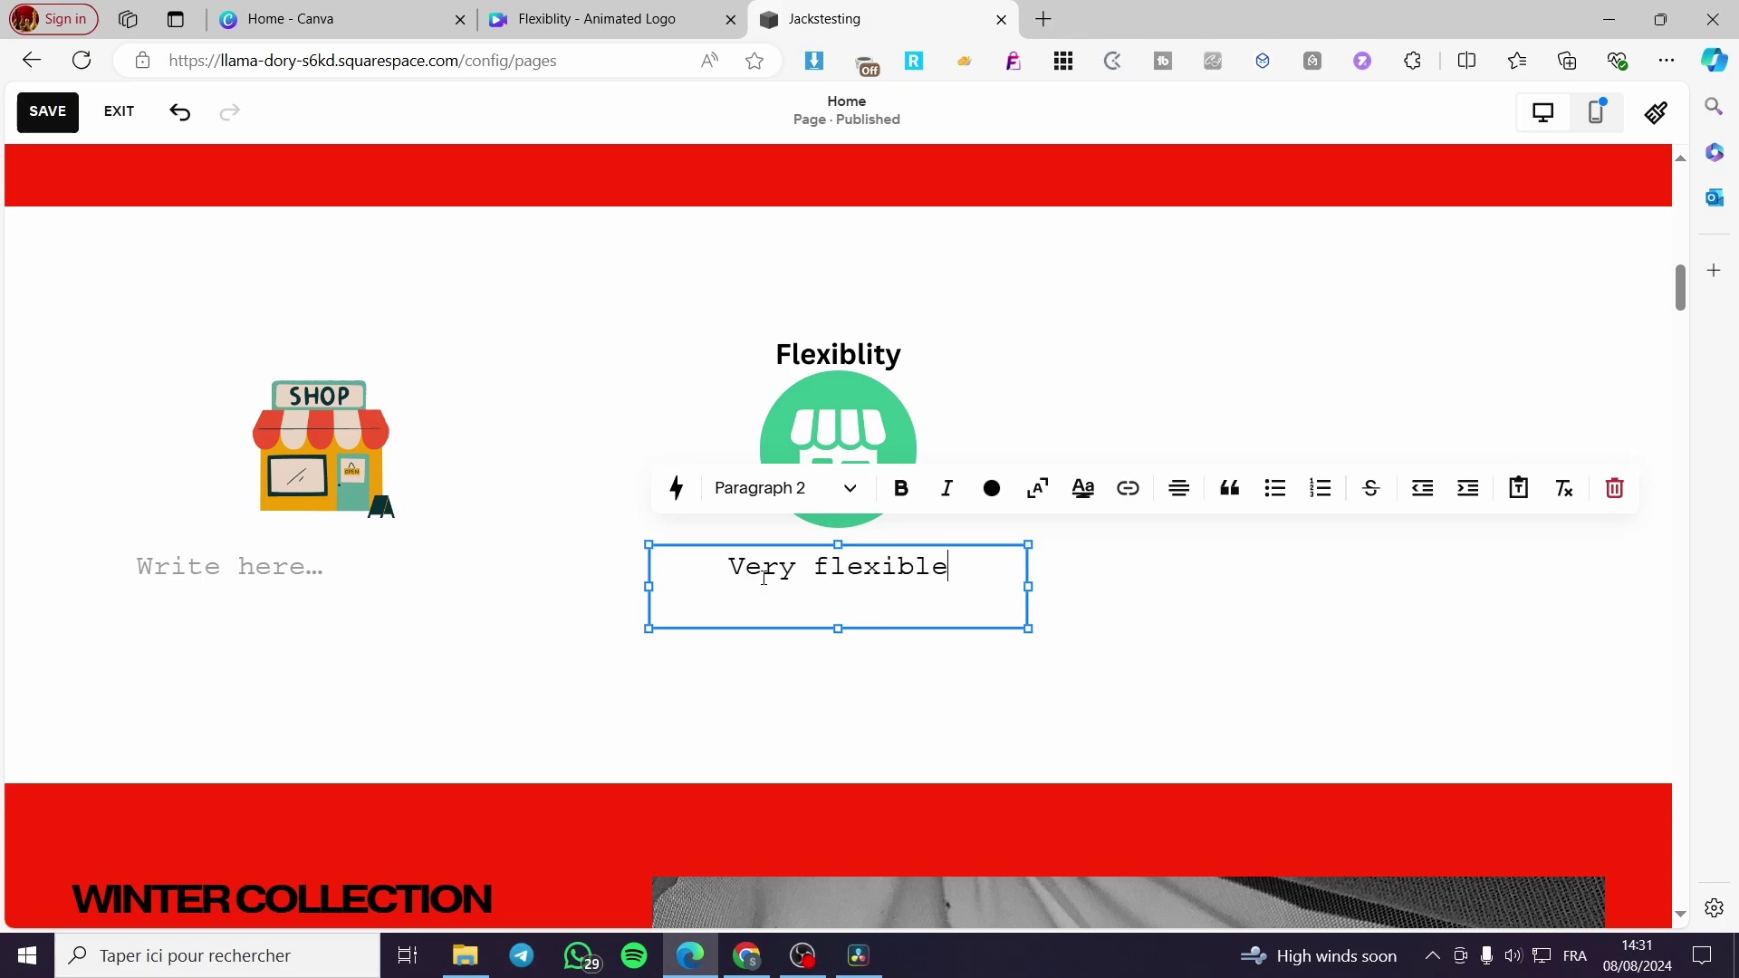
pyautogui.write('options')
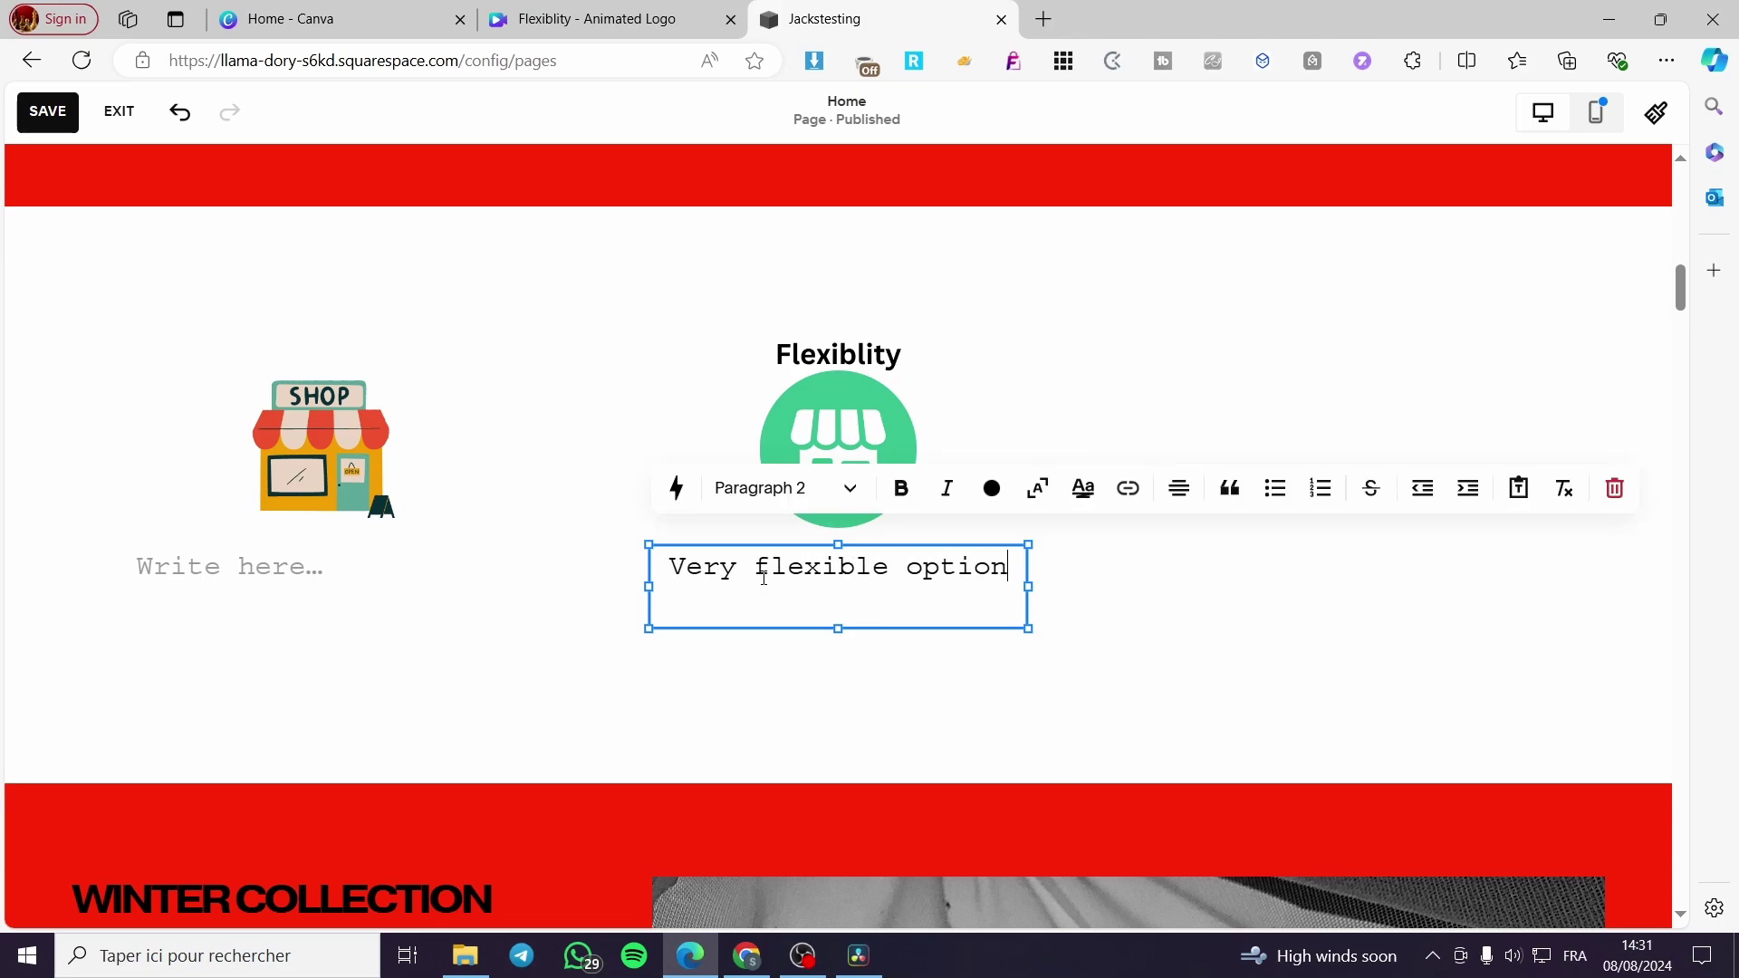
# - Caption the shop image 'Online Payments Plans', leaving the paragraph style unchanged
pyautogui.click(262, 576)
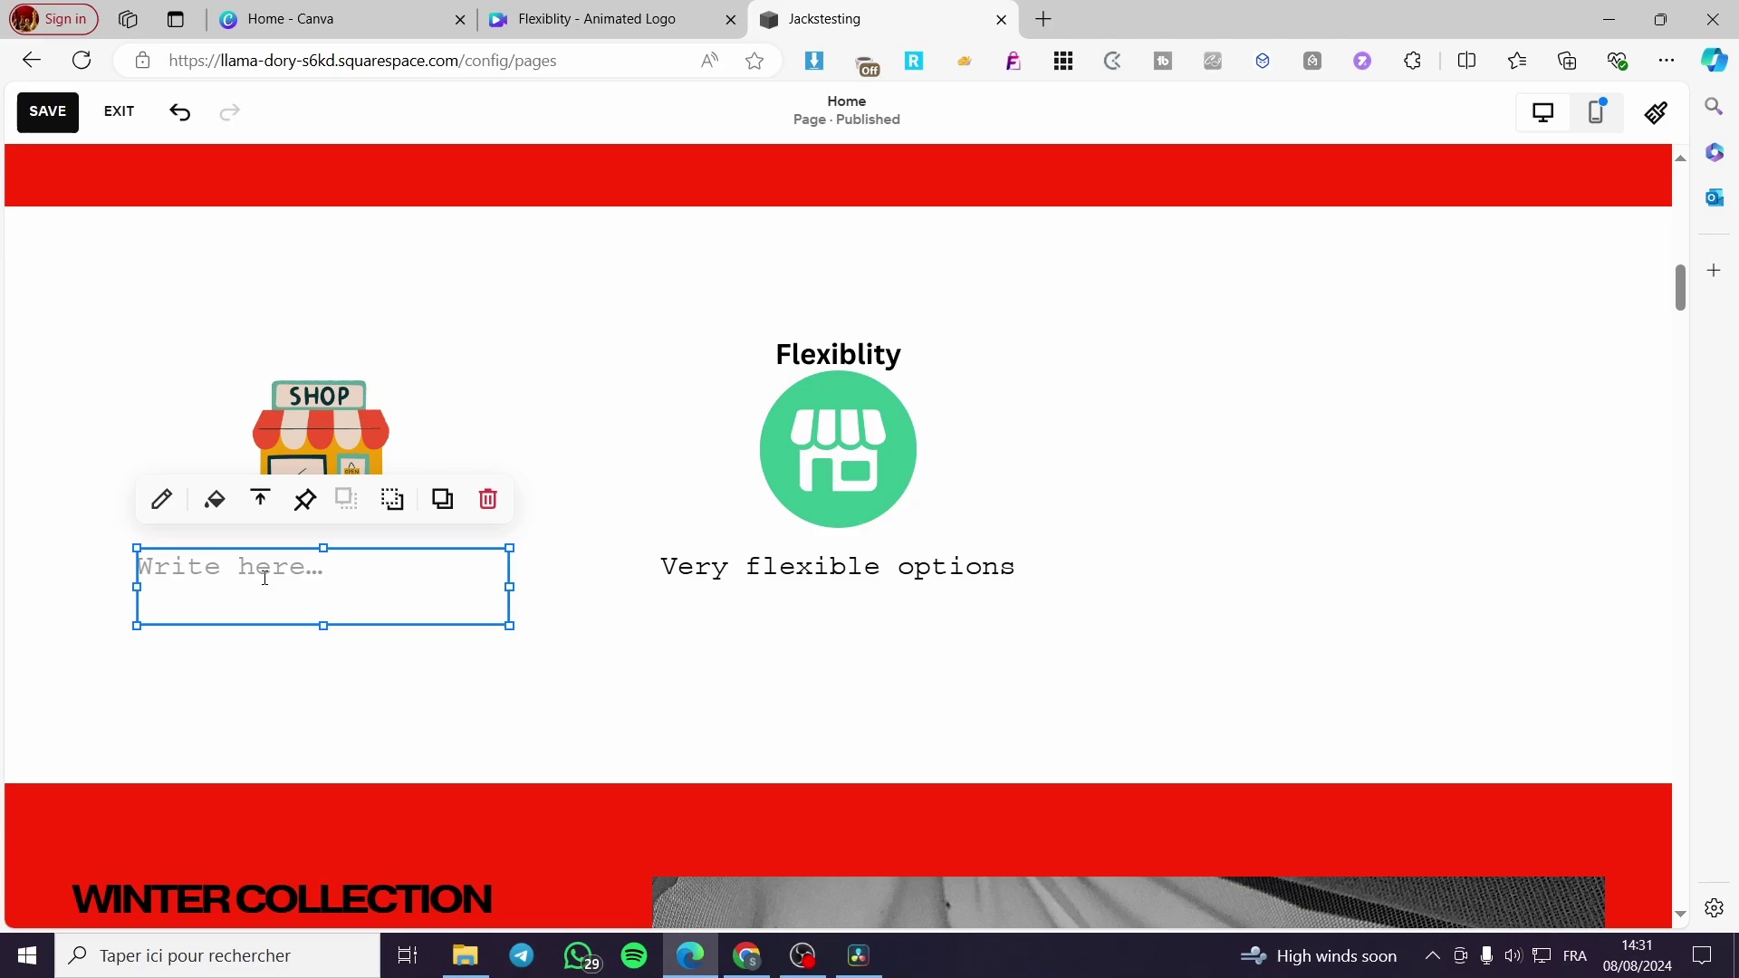
pyautogui.scroll(-7, 262, 578)
pyautogui.scroll(14, 263, 577)
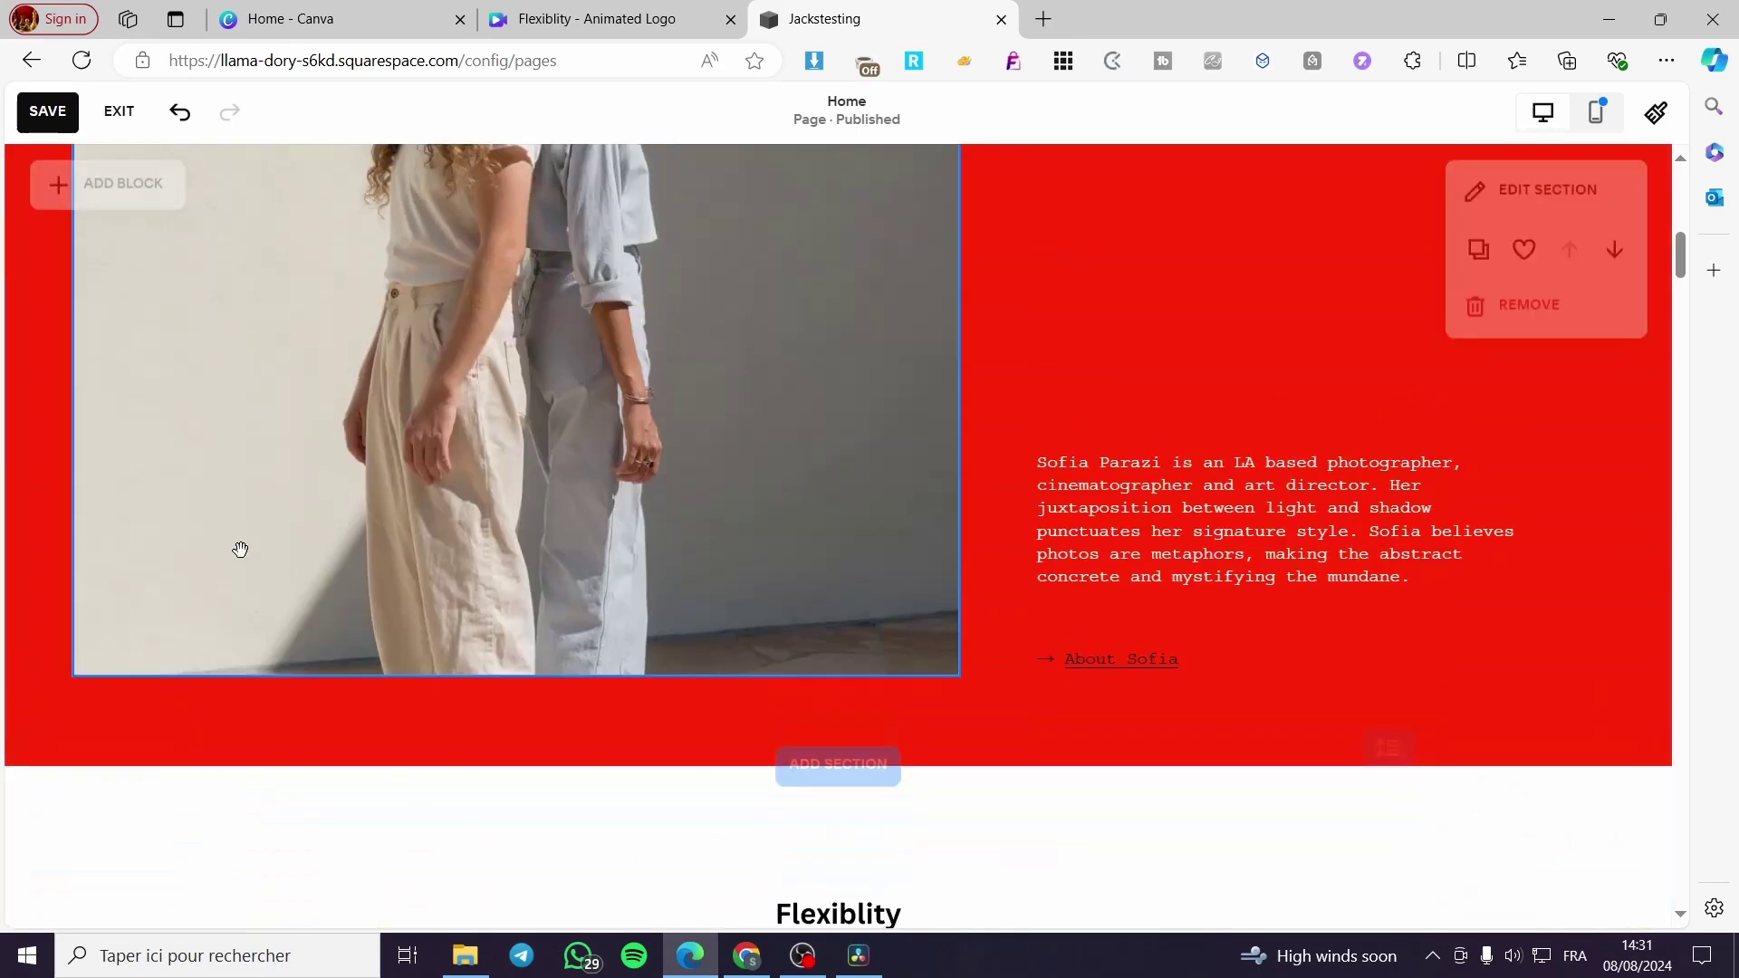
pyautogui.scroll(-5, 298, 715)
pyautogui.click(264, 677)
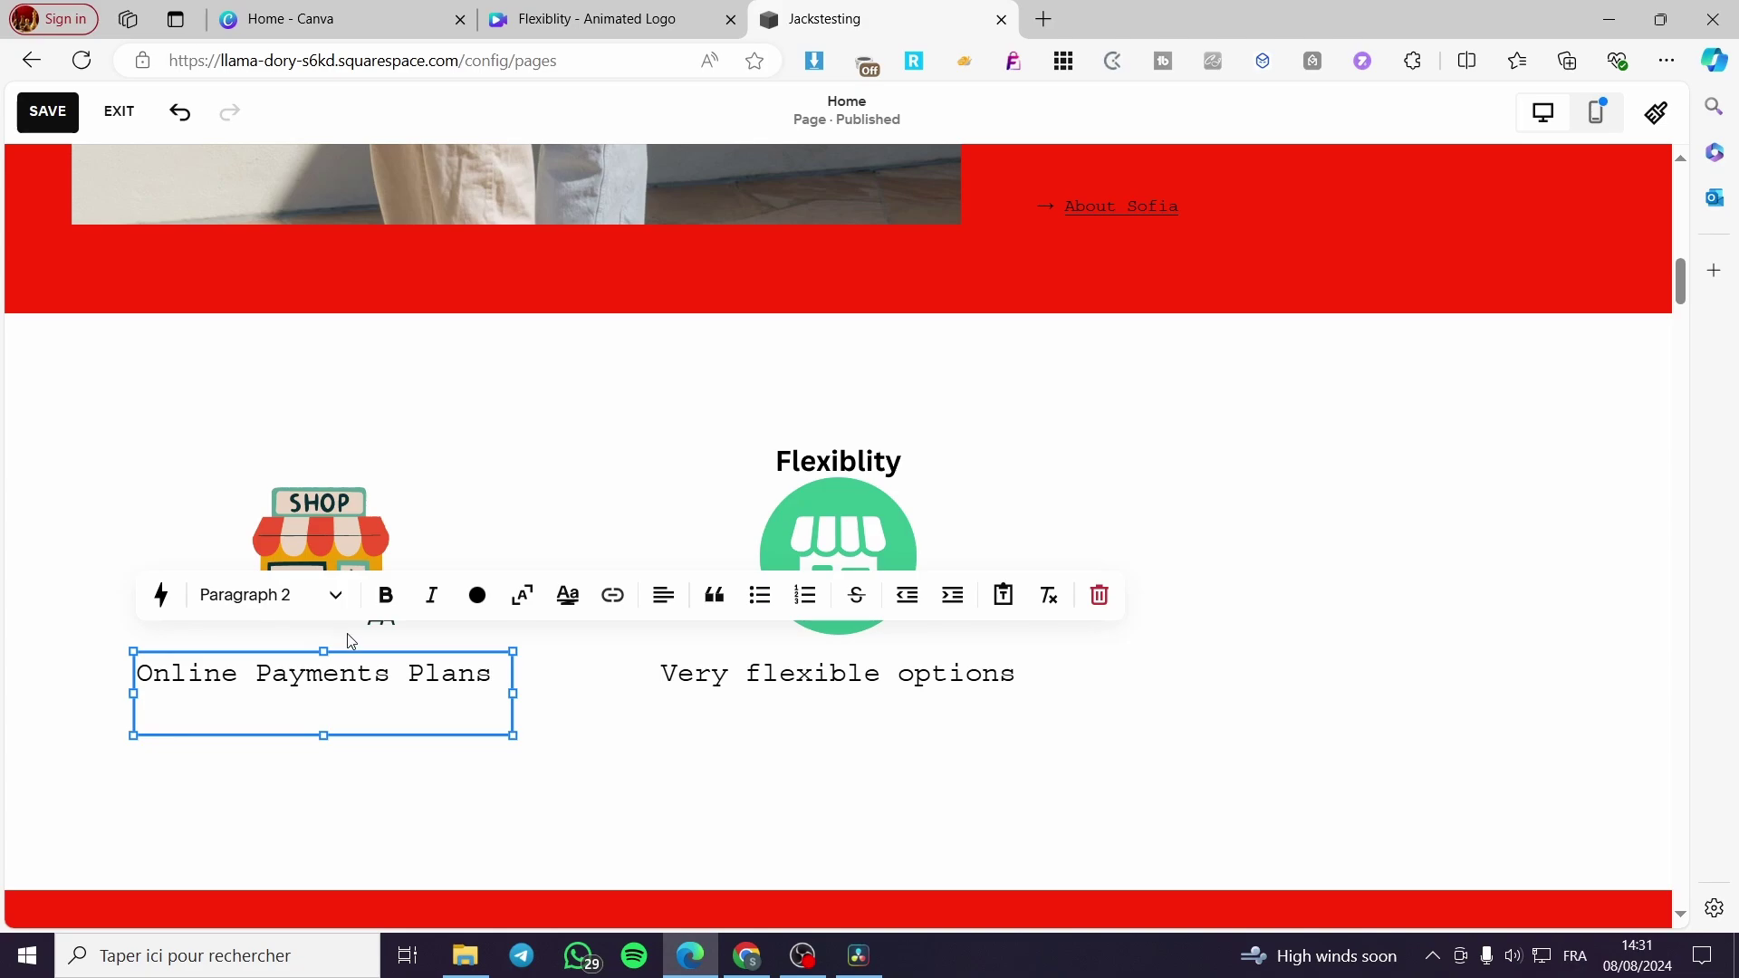
pyautogui.hotkey('ctrl', 'a')
pyautogui.click(317, 597)
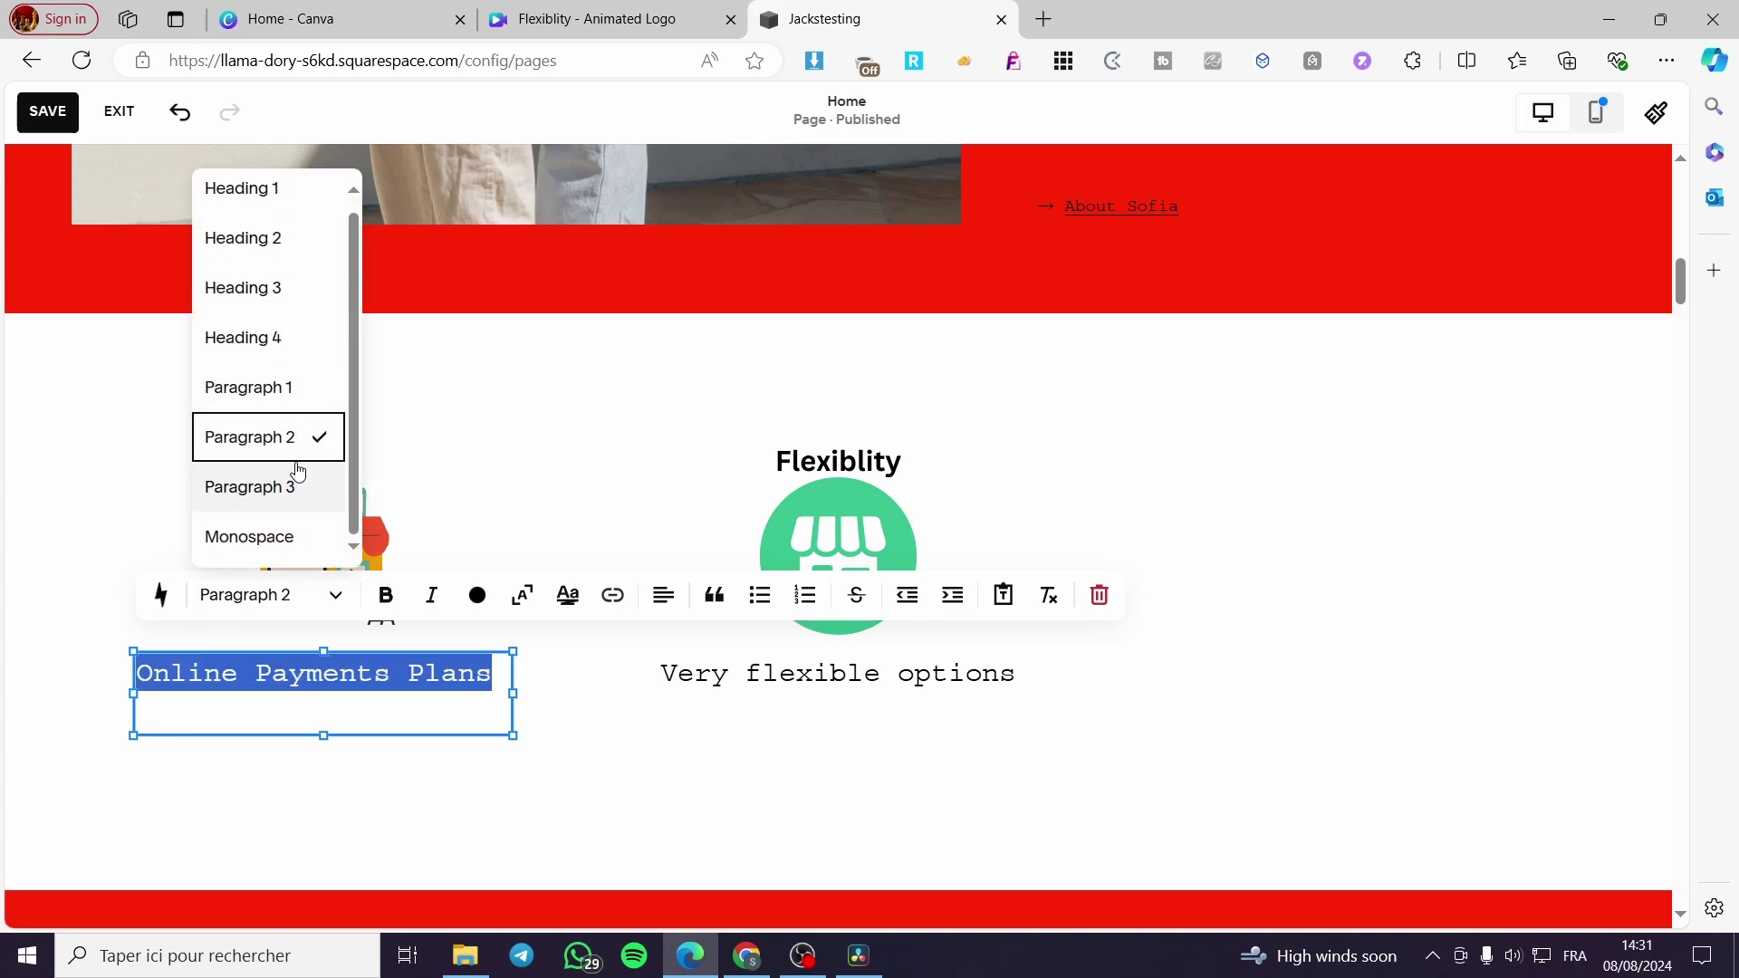
pyautogui.press('Escape')
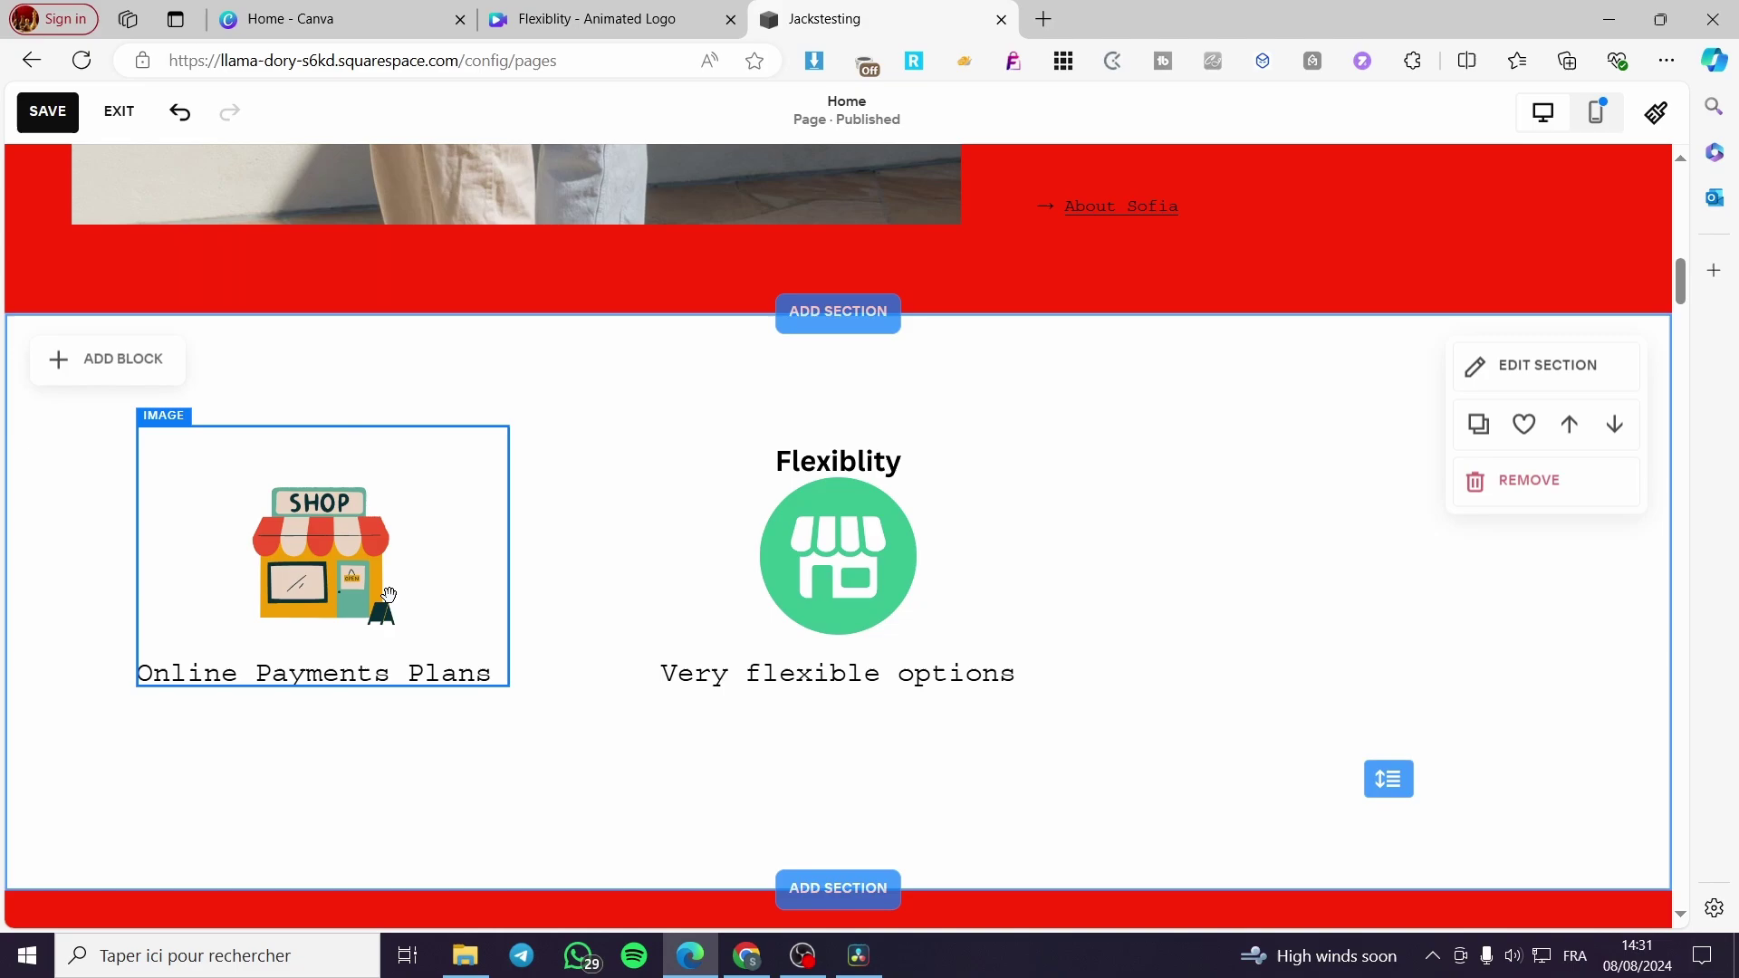
pyautogui.click(397, 677)
# - Remove the highlight from the 'Online Payments Plans' caption
pyautogui.tripleClick(351, 673)
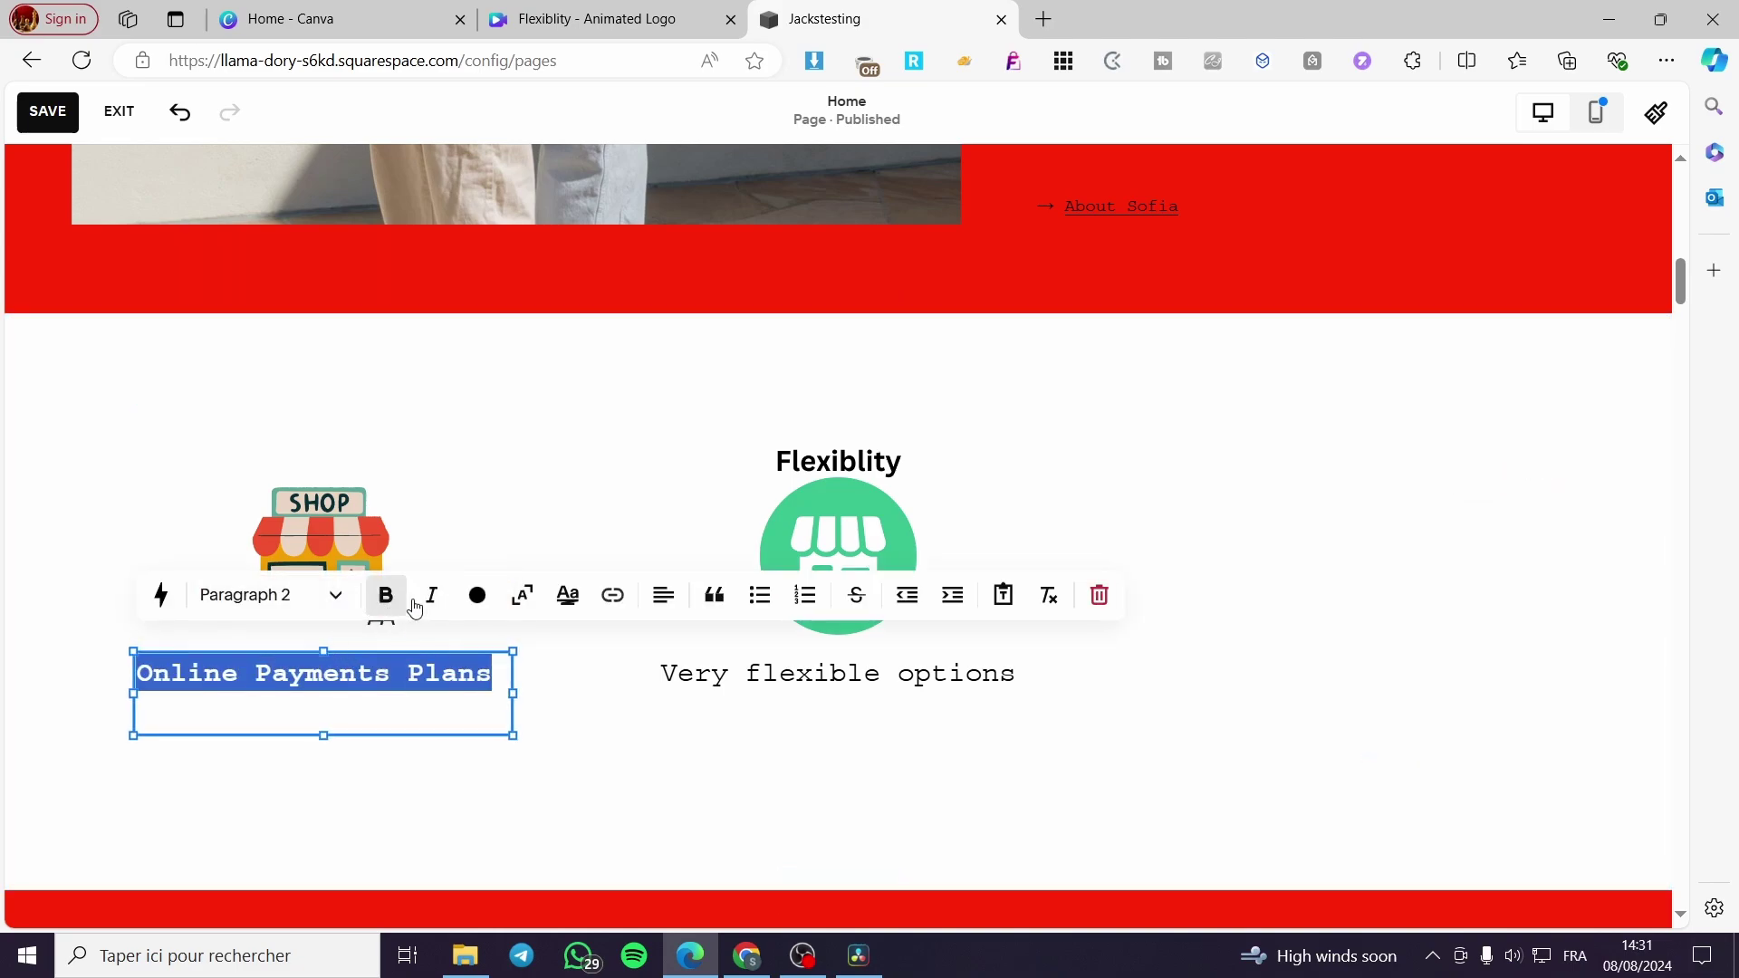
pyautogui.click(568, 597)
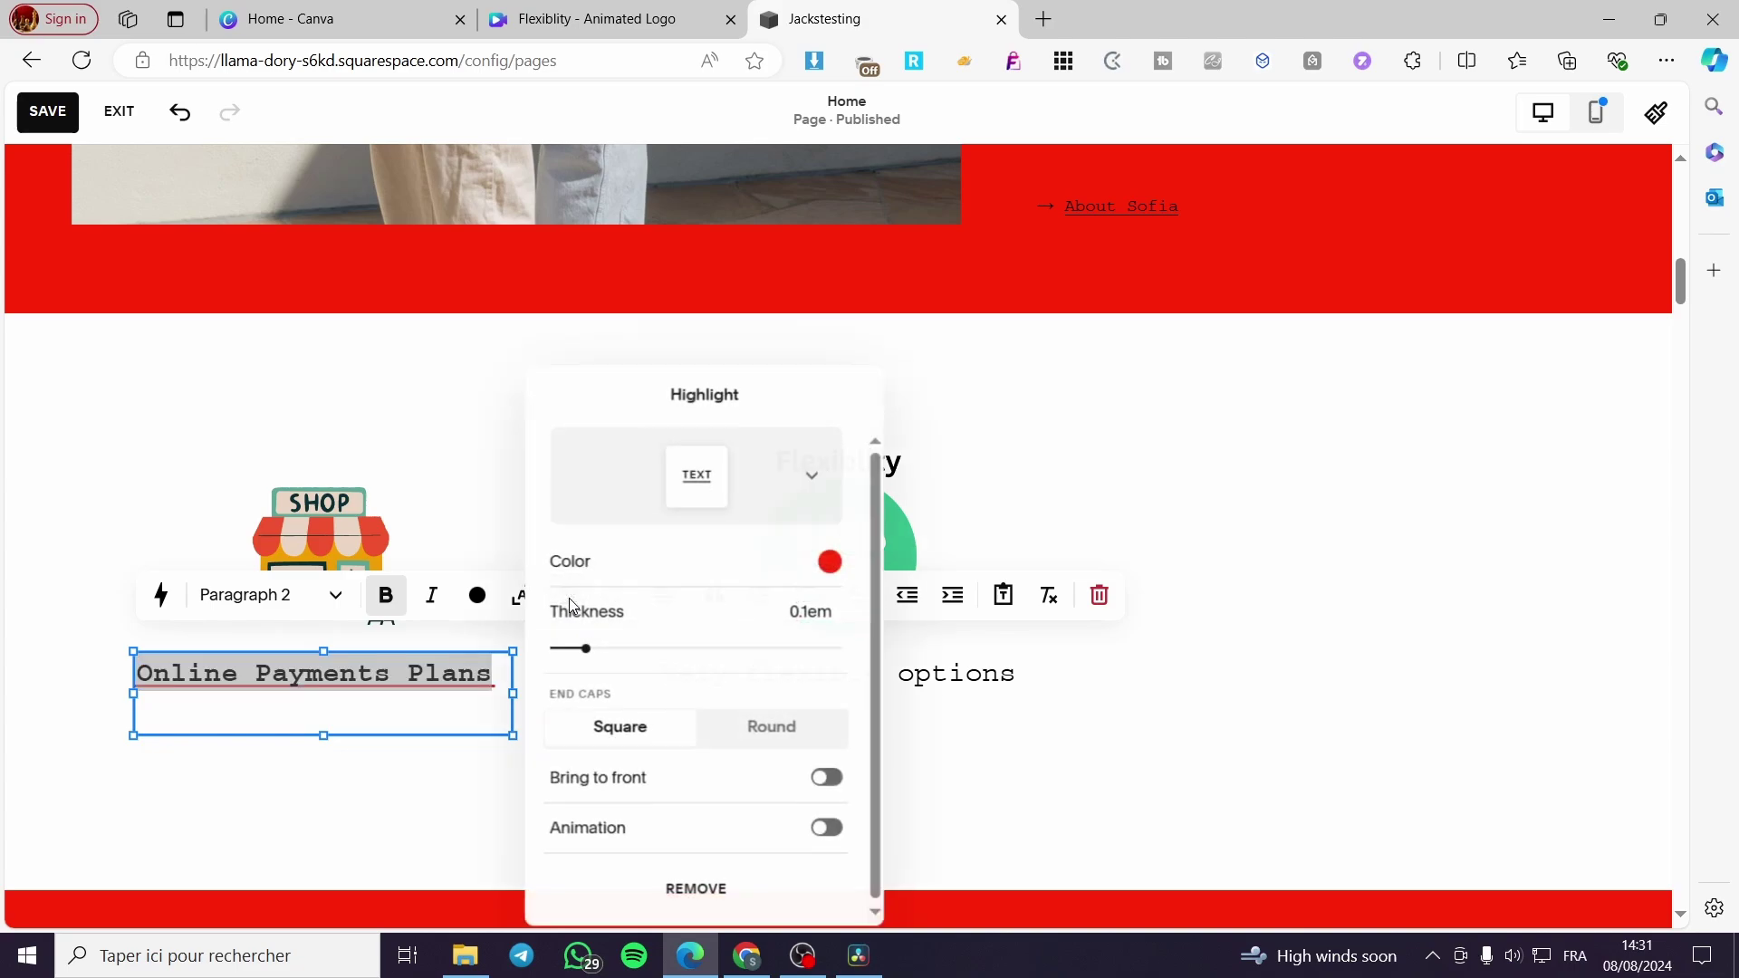
pyautogui.click(817, 469)
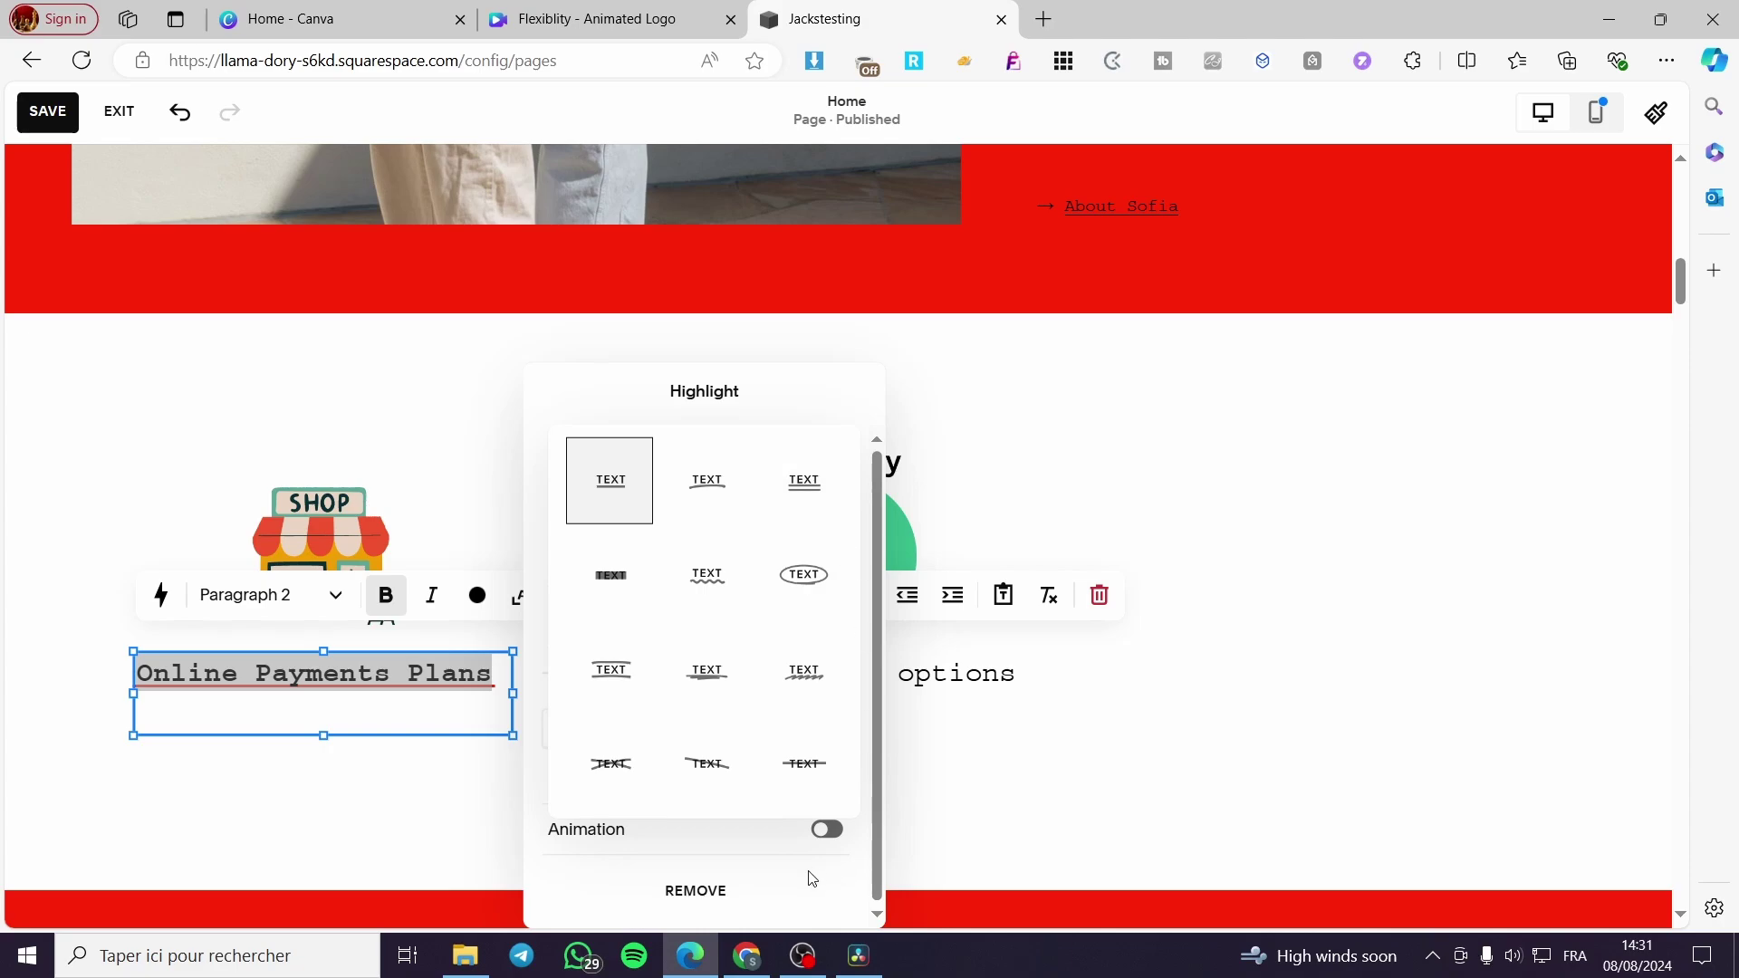
pyautogui.click(695, 892)
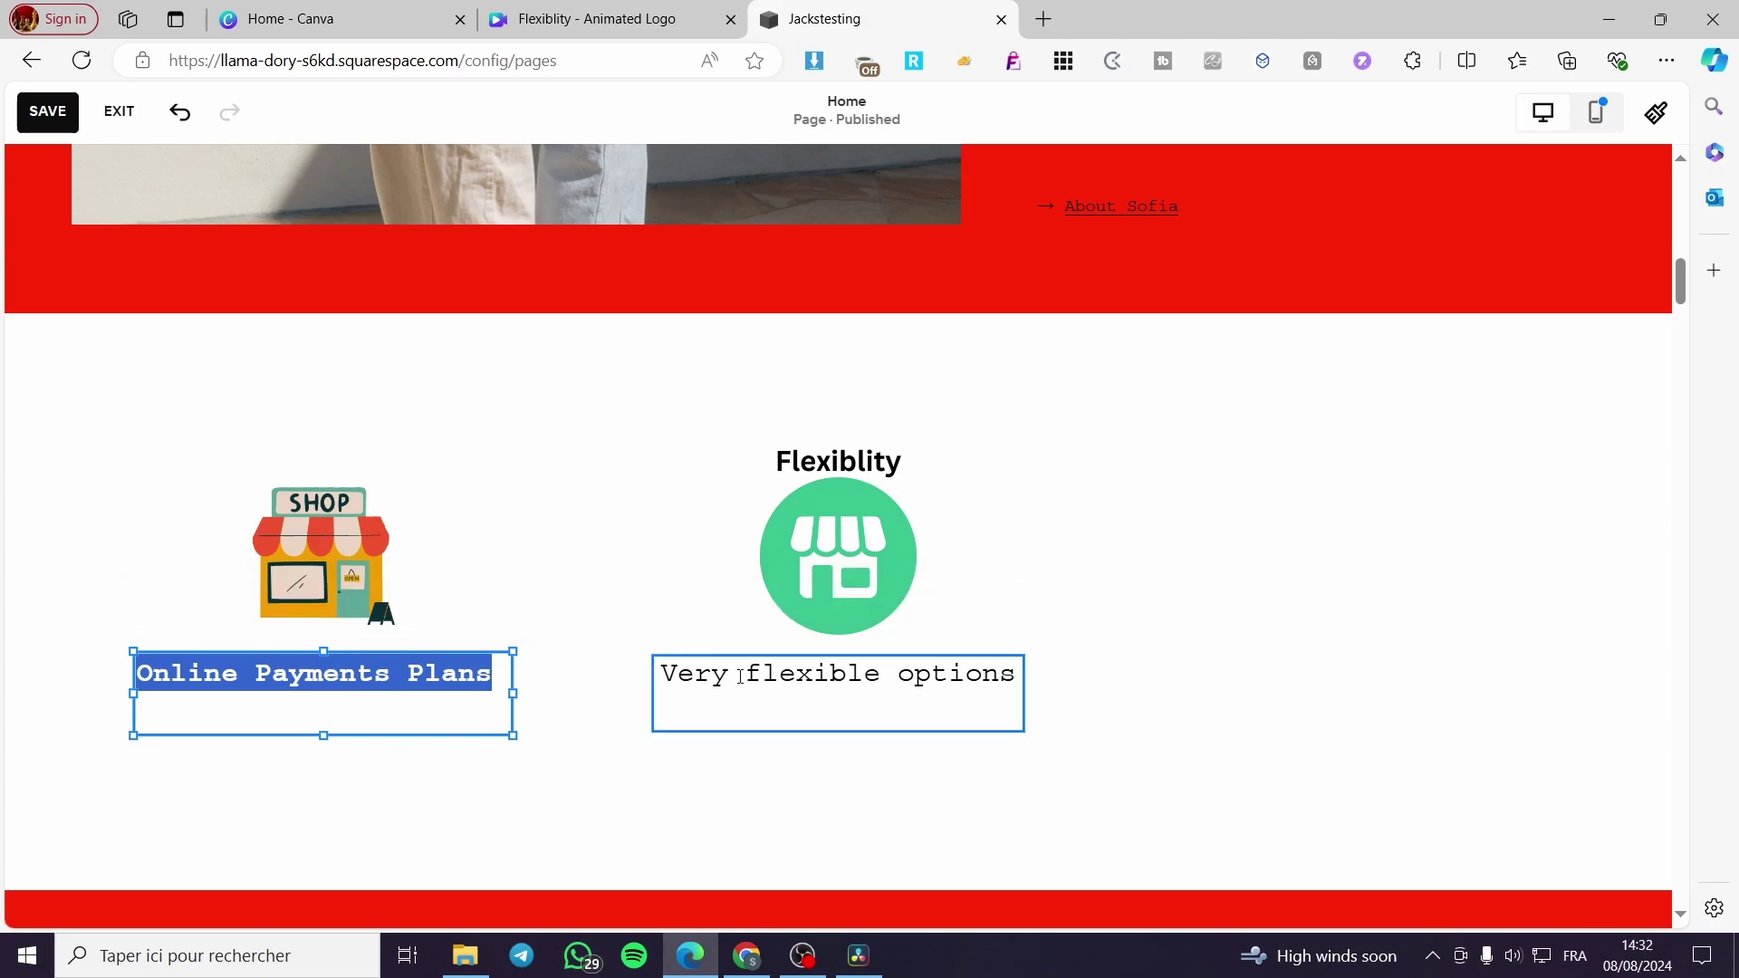
# - Leave 'Very flexible options' as plain text, toggling quote formatting on and back off
pyautogui.click(814, 693)
pyautogui.doubleClick(1013, 673)
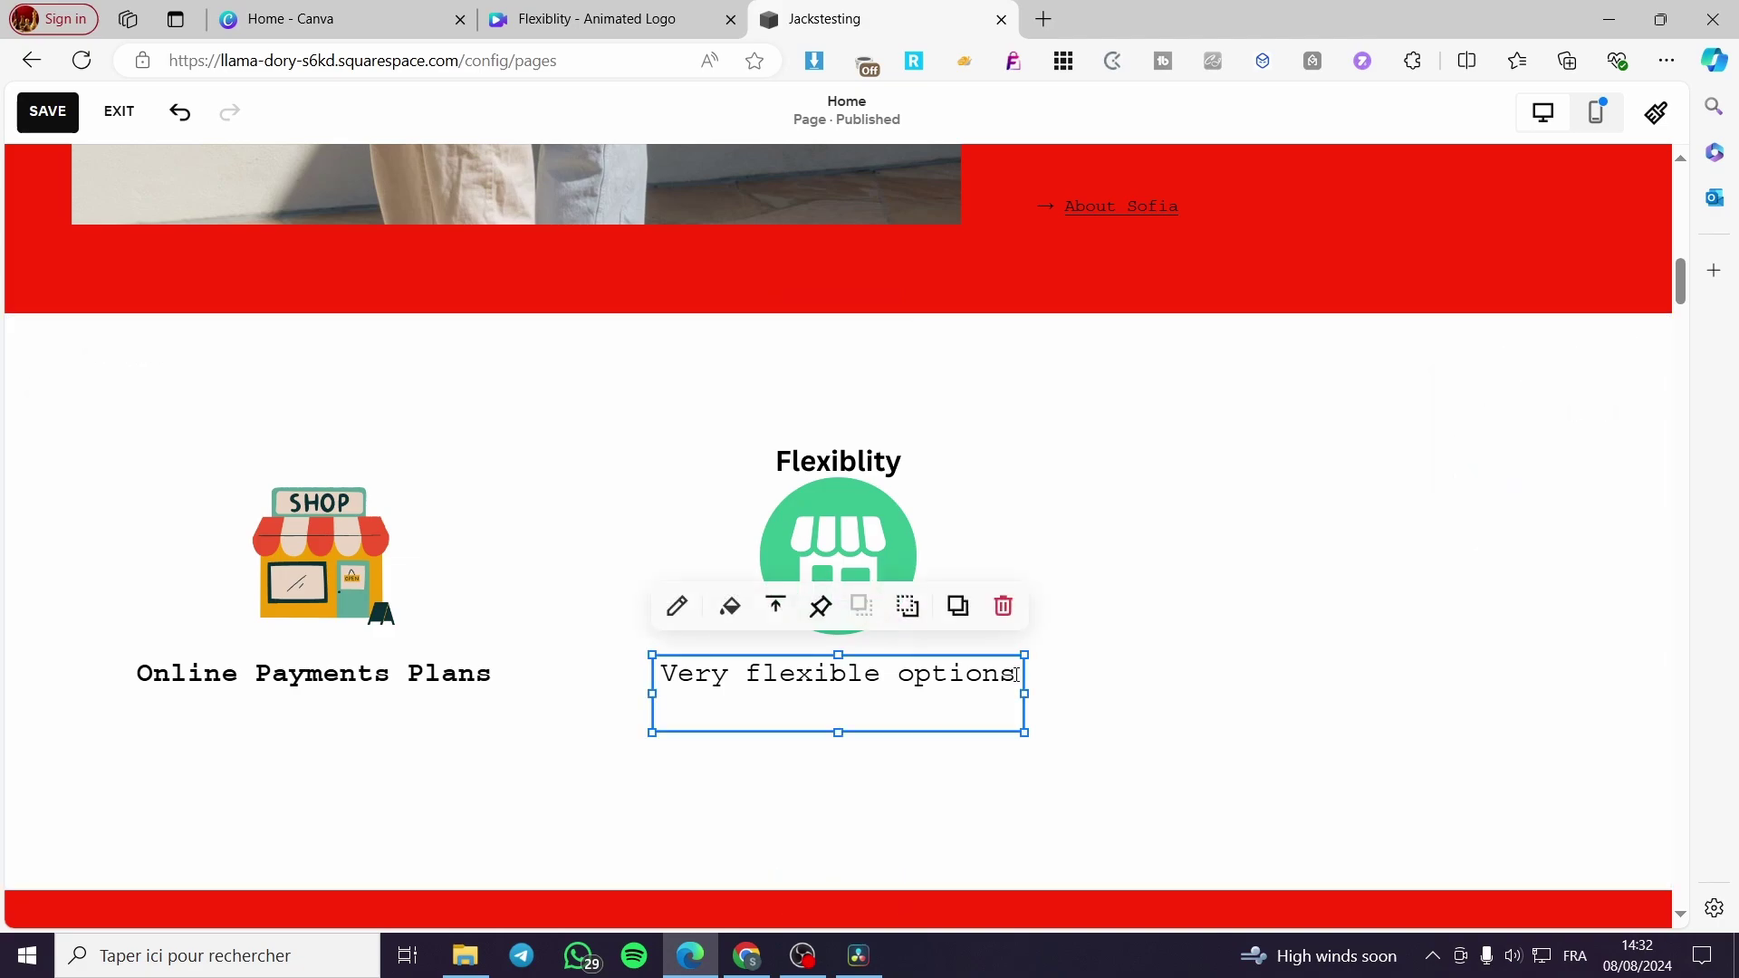
pyautogui.hotkey('ctrl', 'a')
pyautogui.click(820, 671)
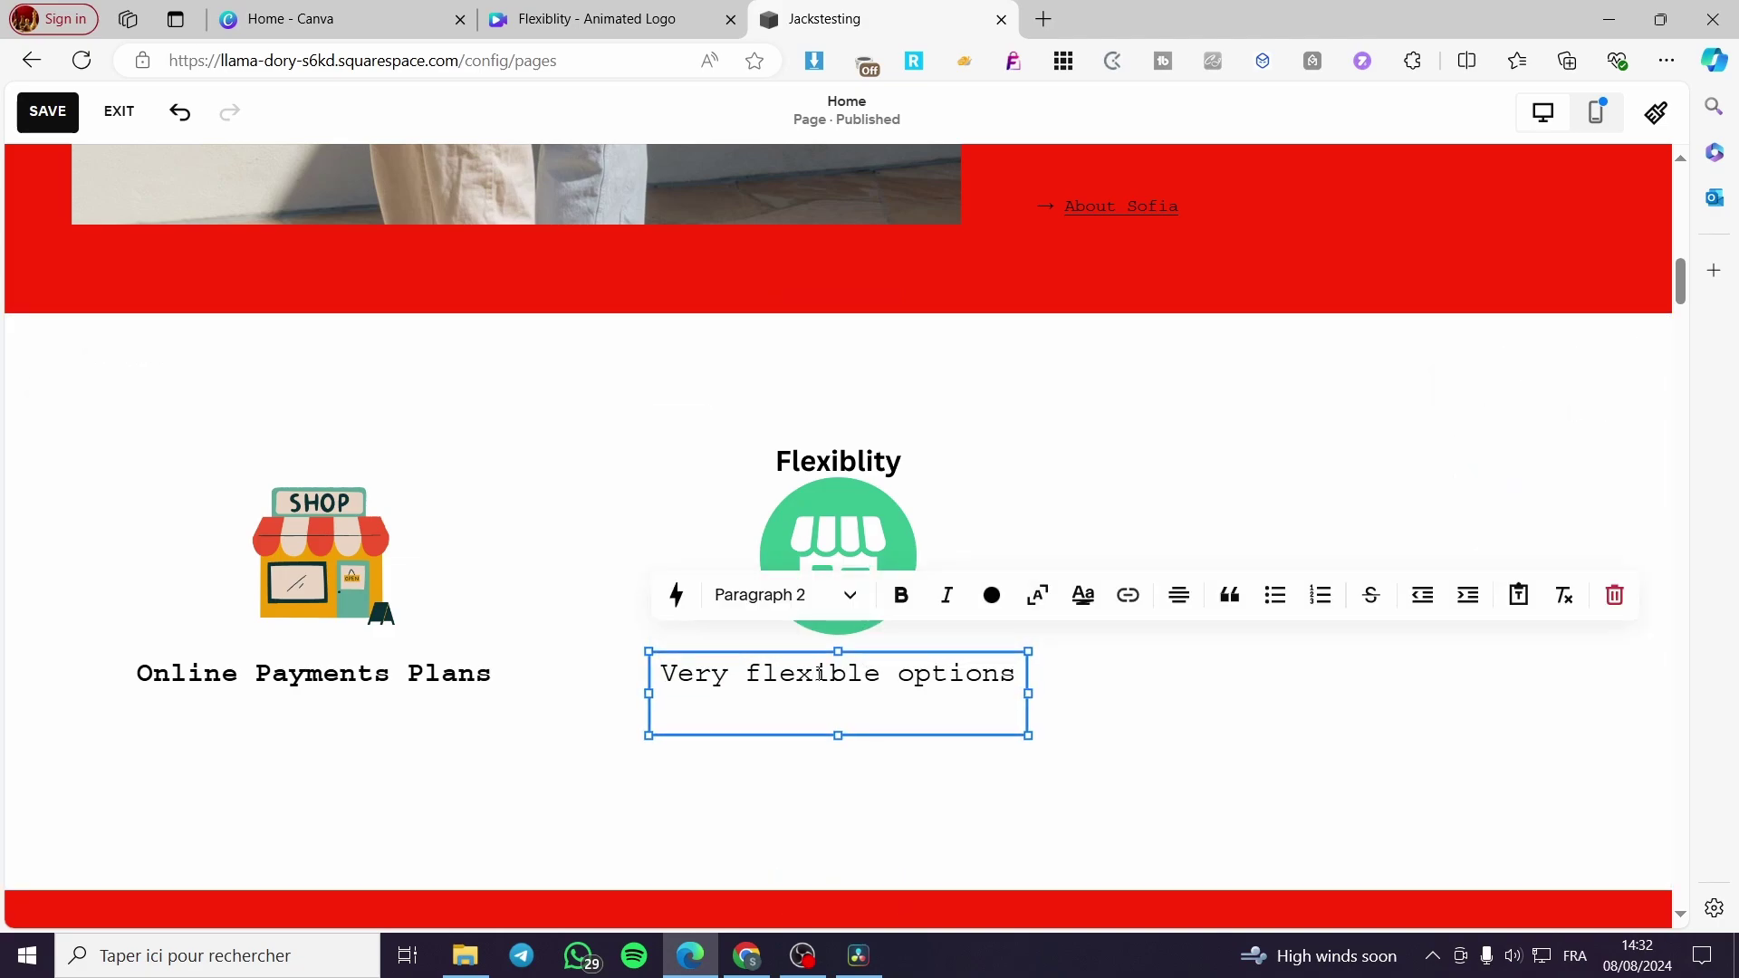
pyautogui.hotkey('ctrl', 'a')
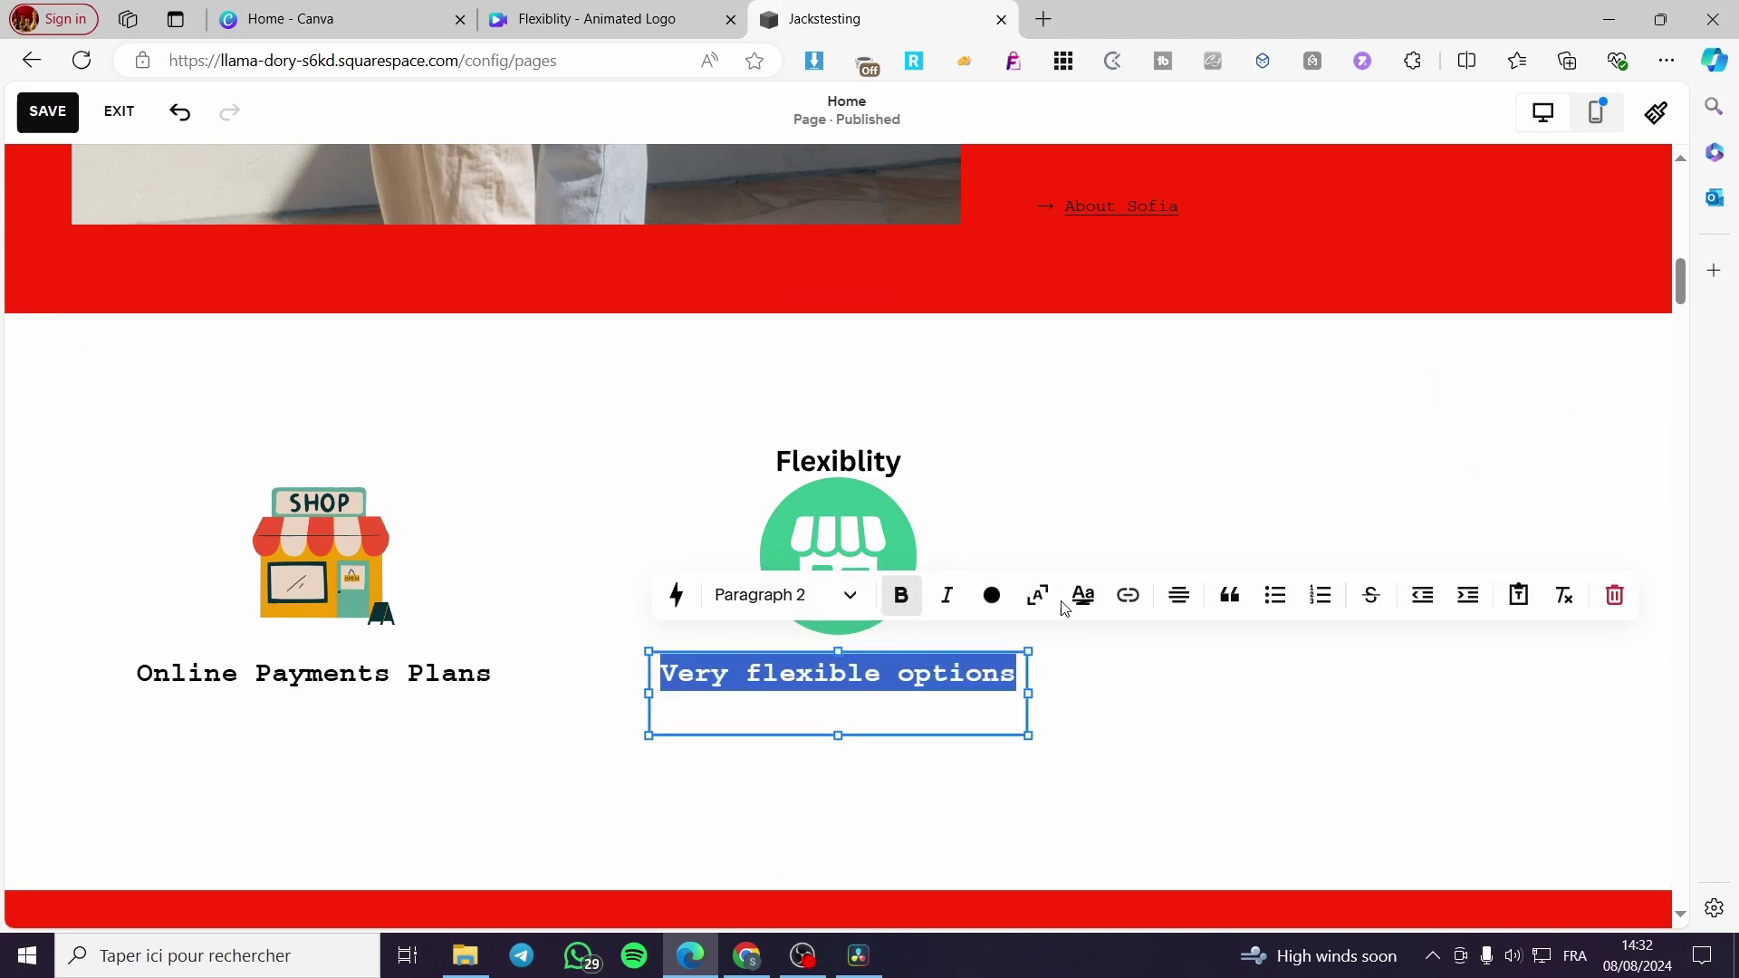
pyautogui.click(1229, 597)
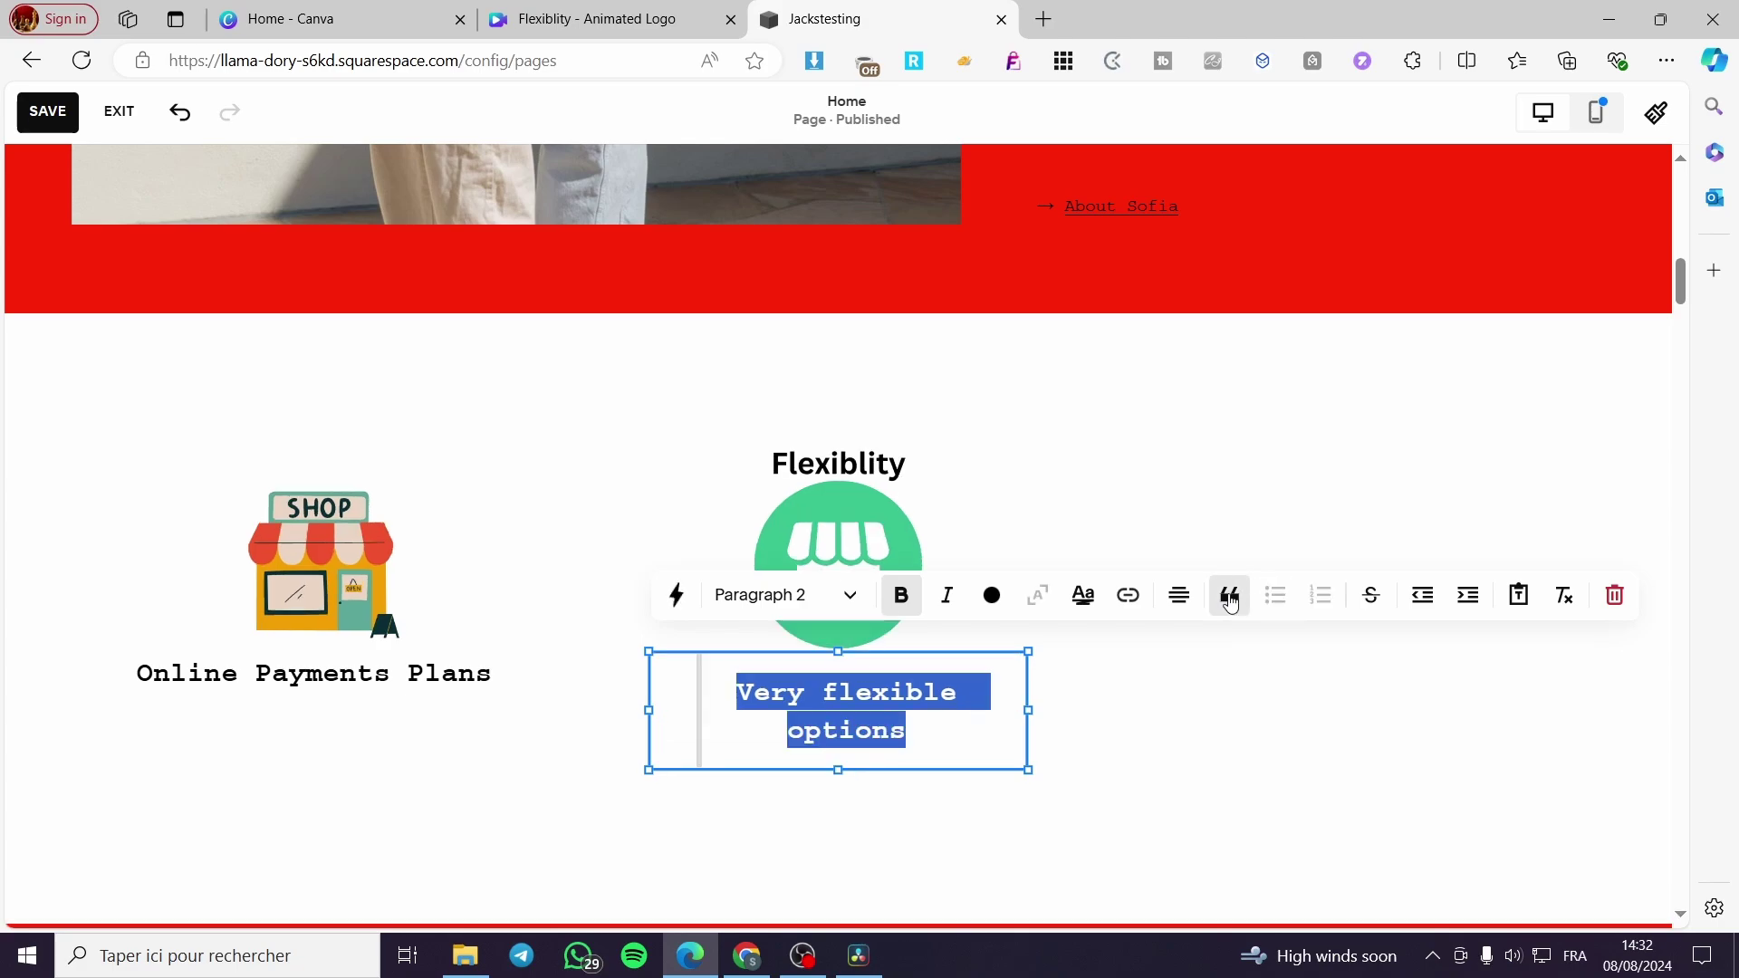
pyautogui.click(1229, 600)
pyautogui.click(1182, 745)
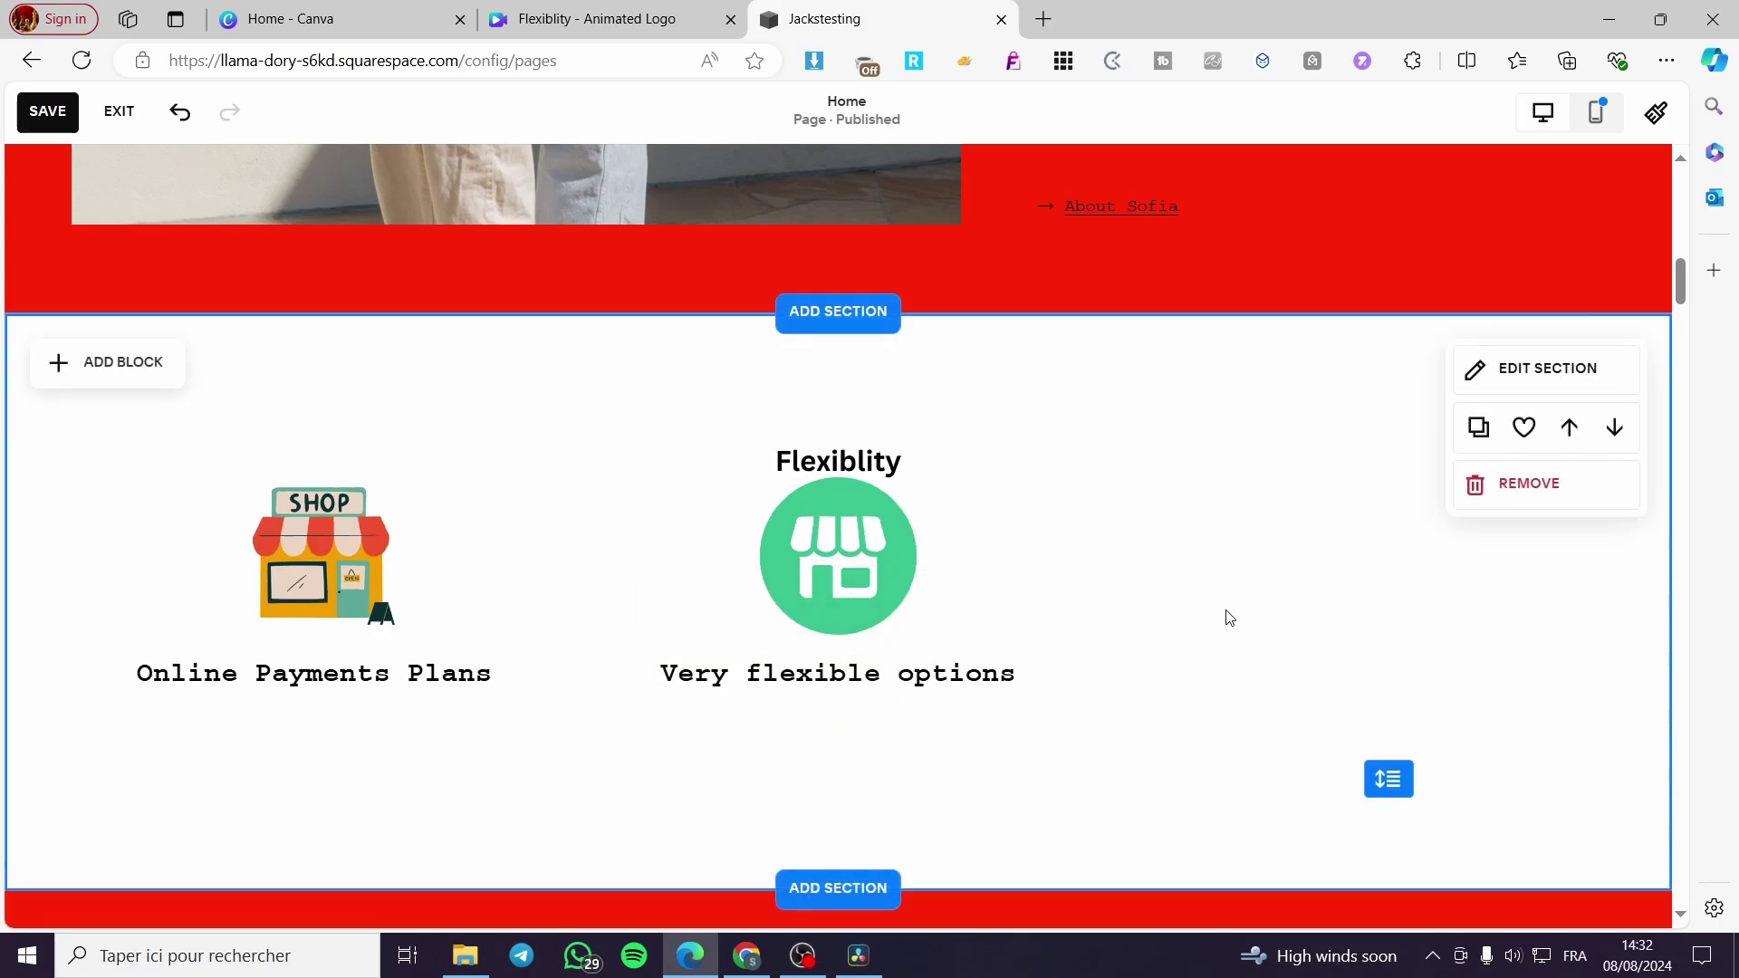
pyautogui.scroll(-3, 1132, 596)
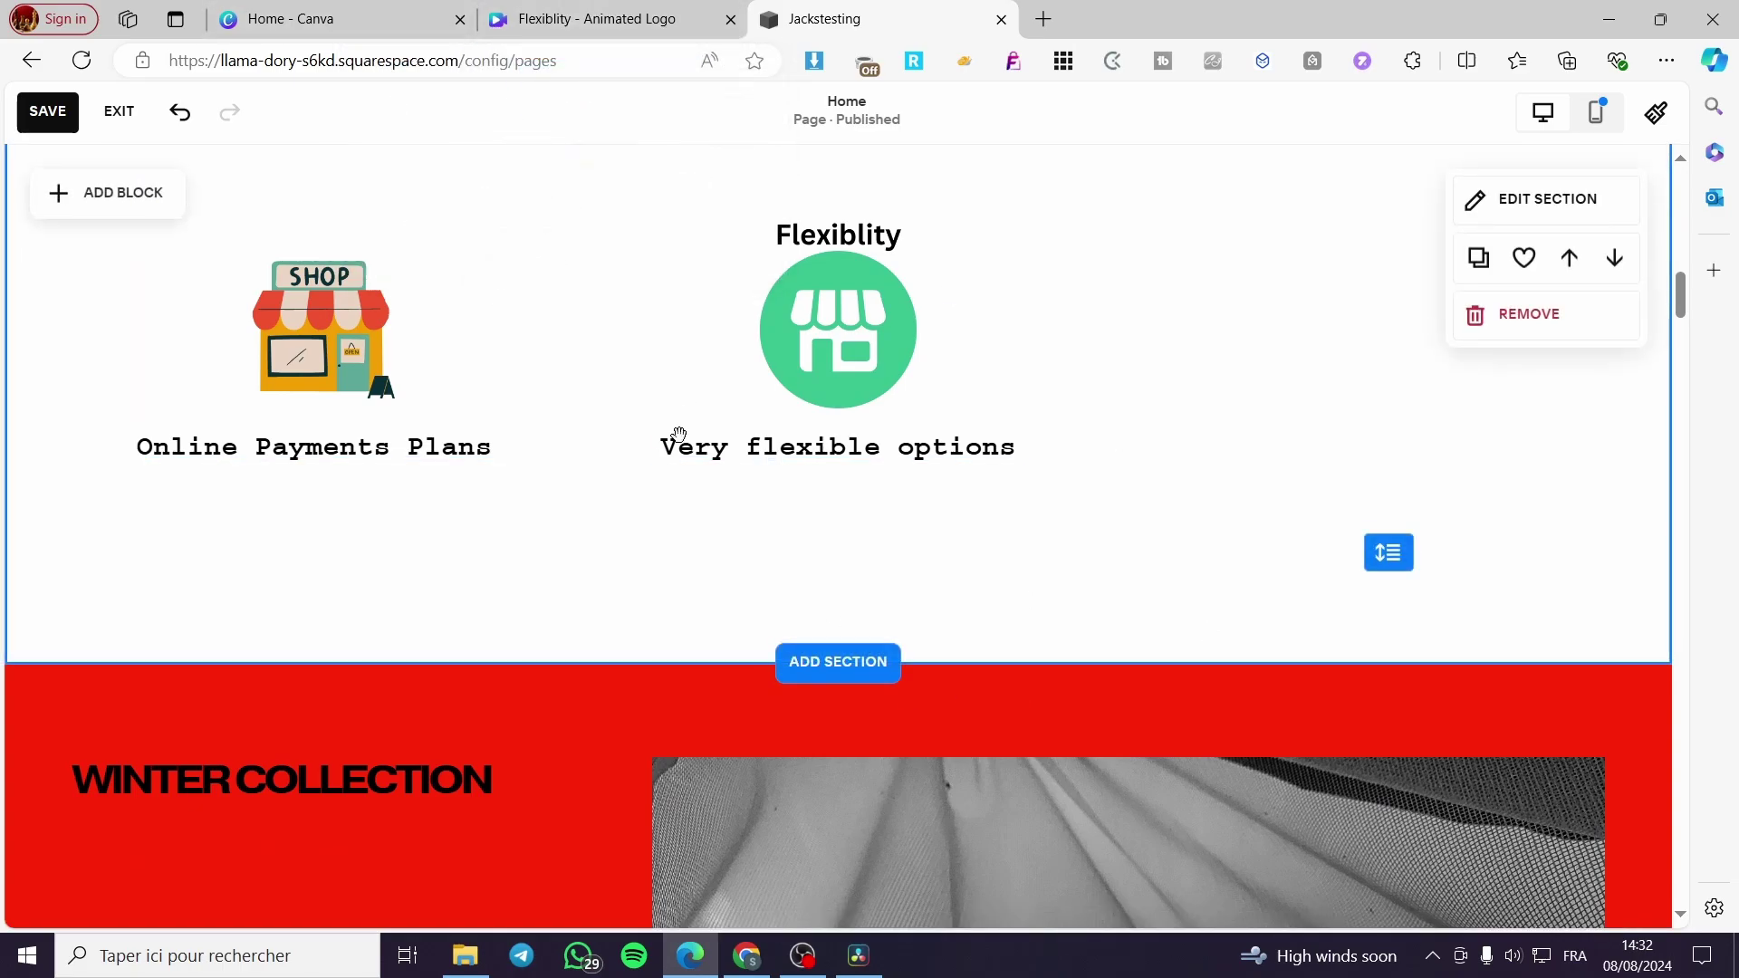
pyautogui.scroll(3, 772, 587)
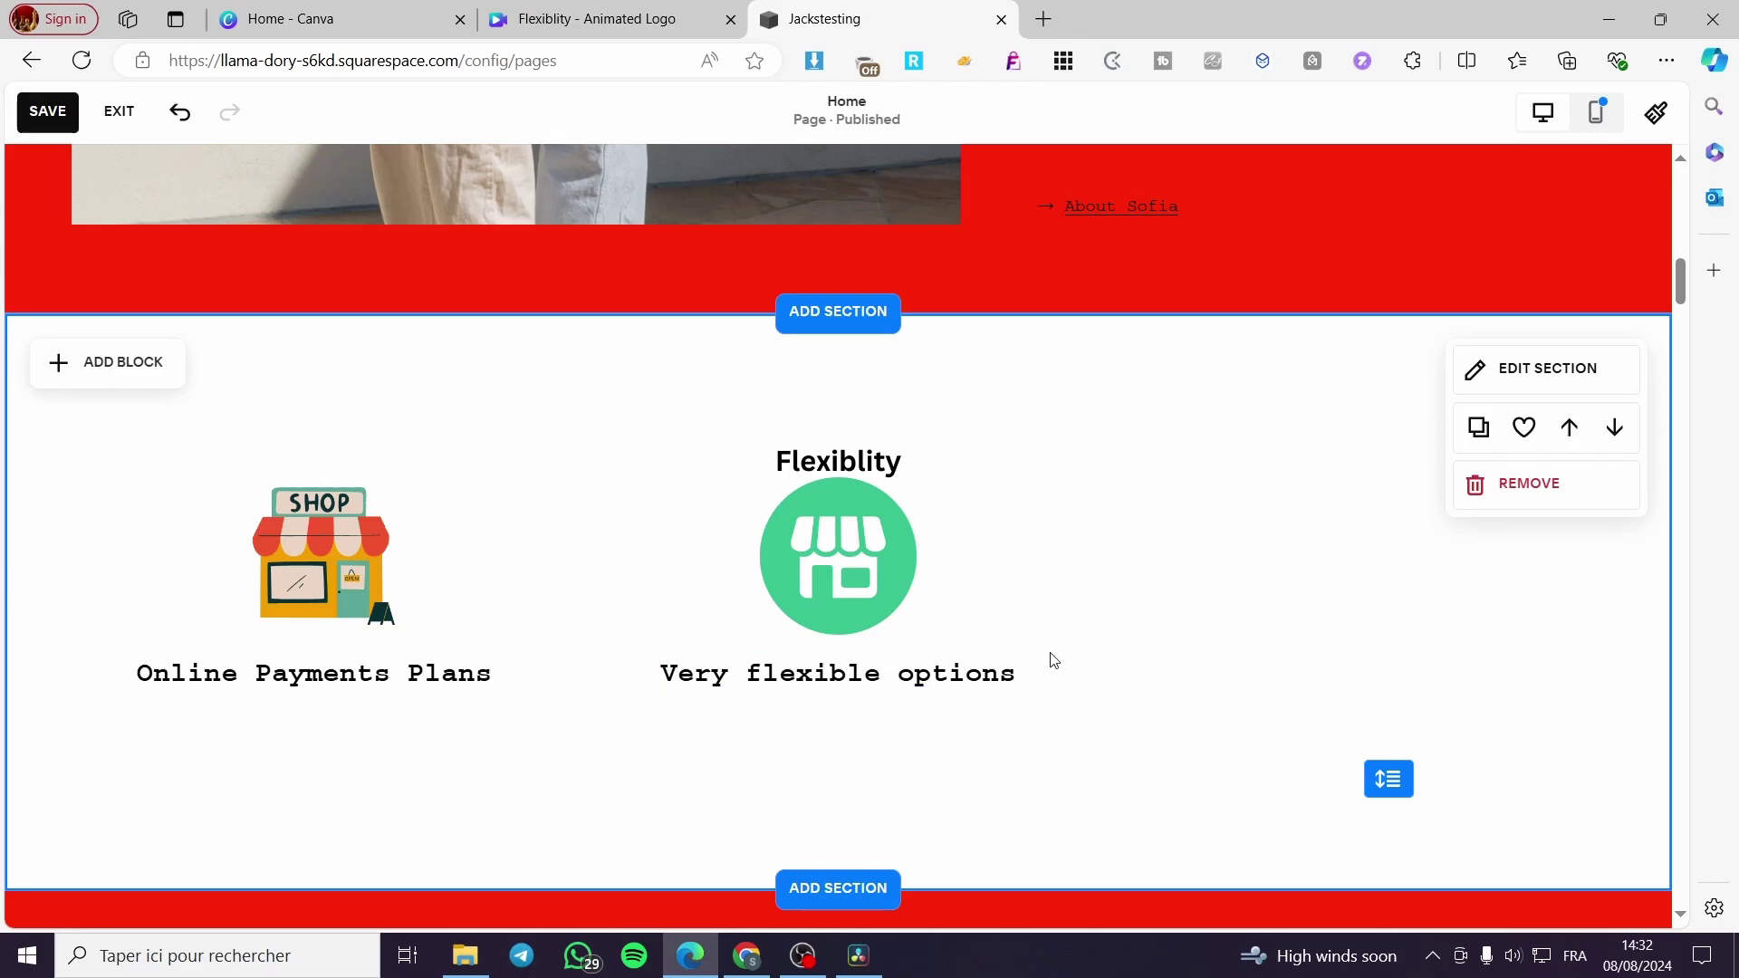
pyautogui.scroll(8, 1048, 660)
pyautogui.scroll(-12, 780, 691)
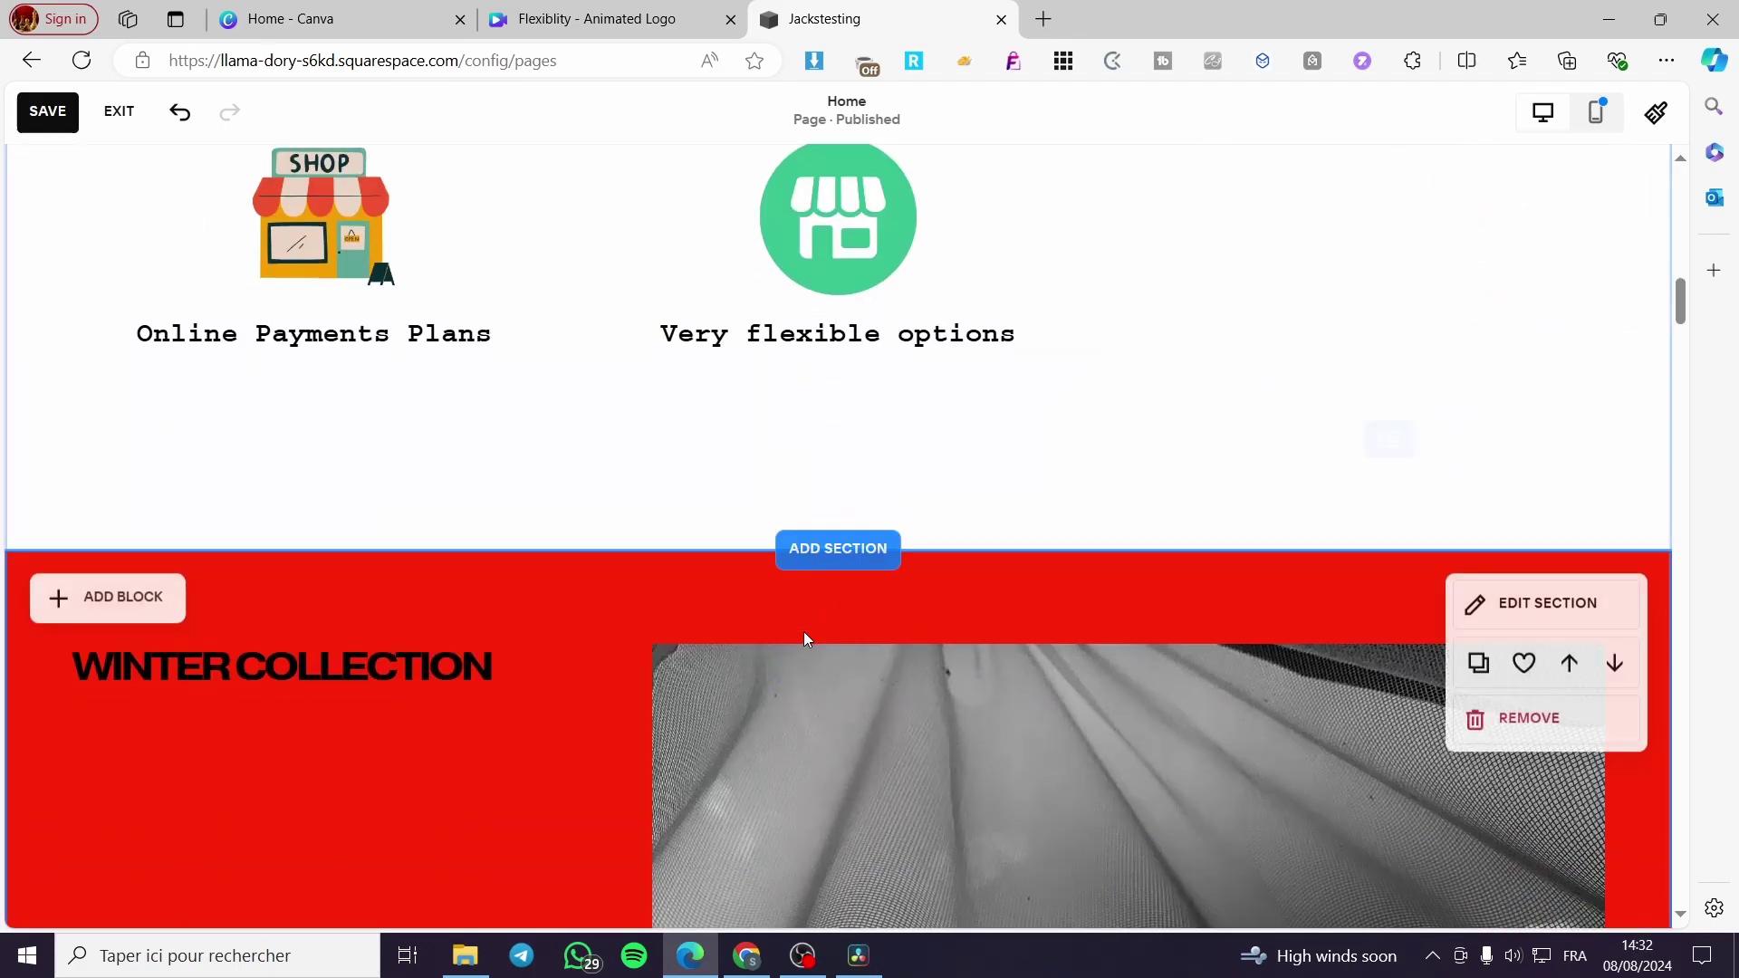
# - Insert the 'Make it stand out' video layout as a new section below Flexiblity
pyautogui.click(848, 552)
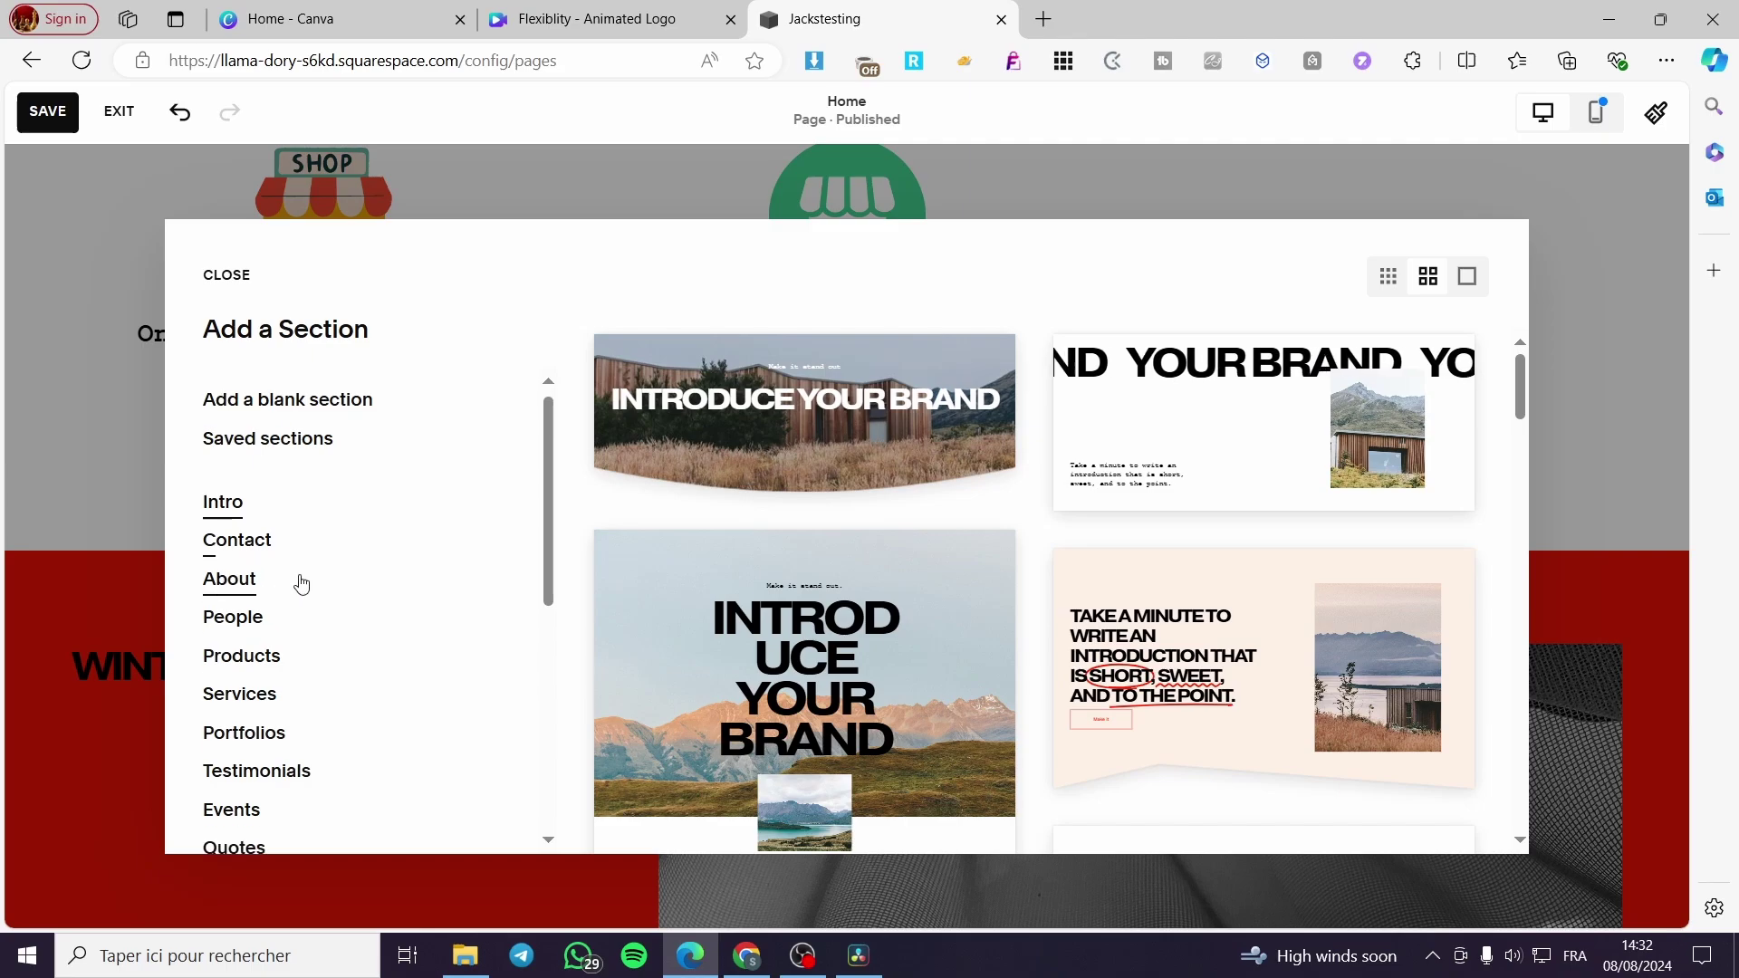
pyautogui.scroll(-3, 298, 582)
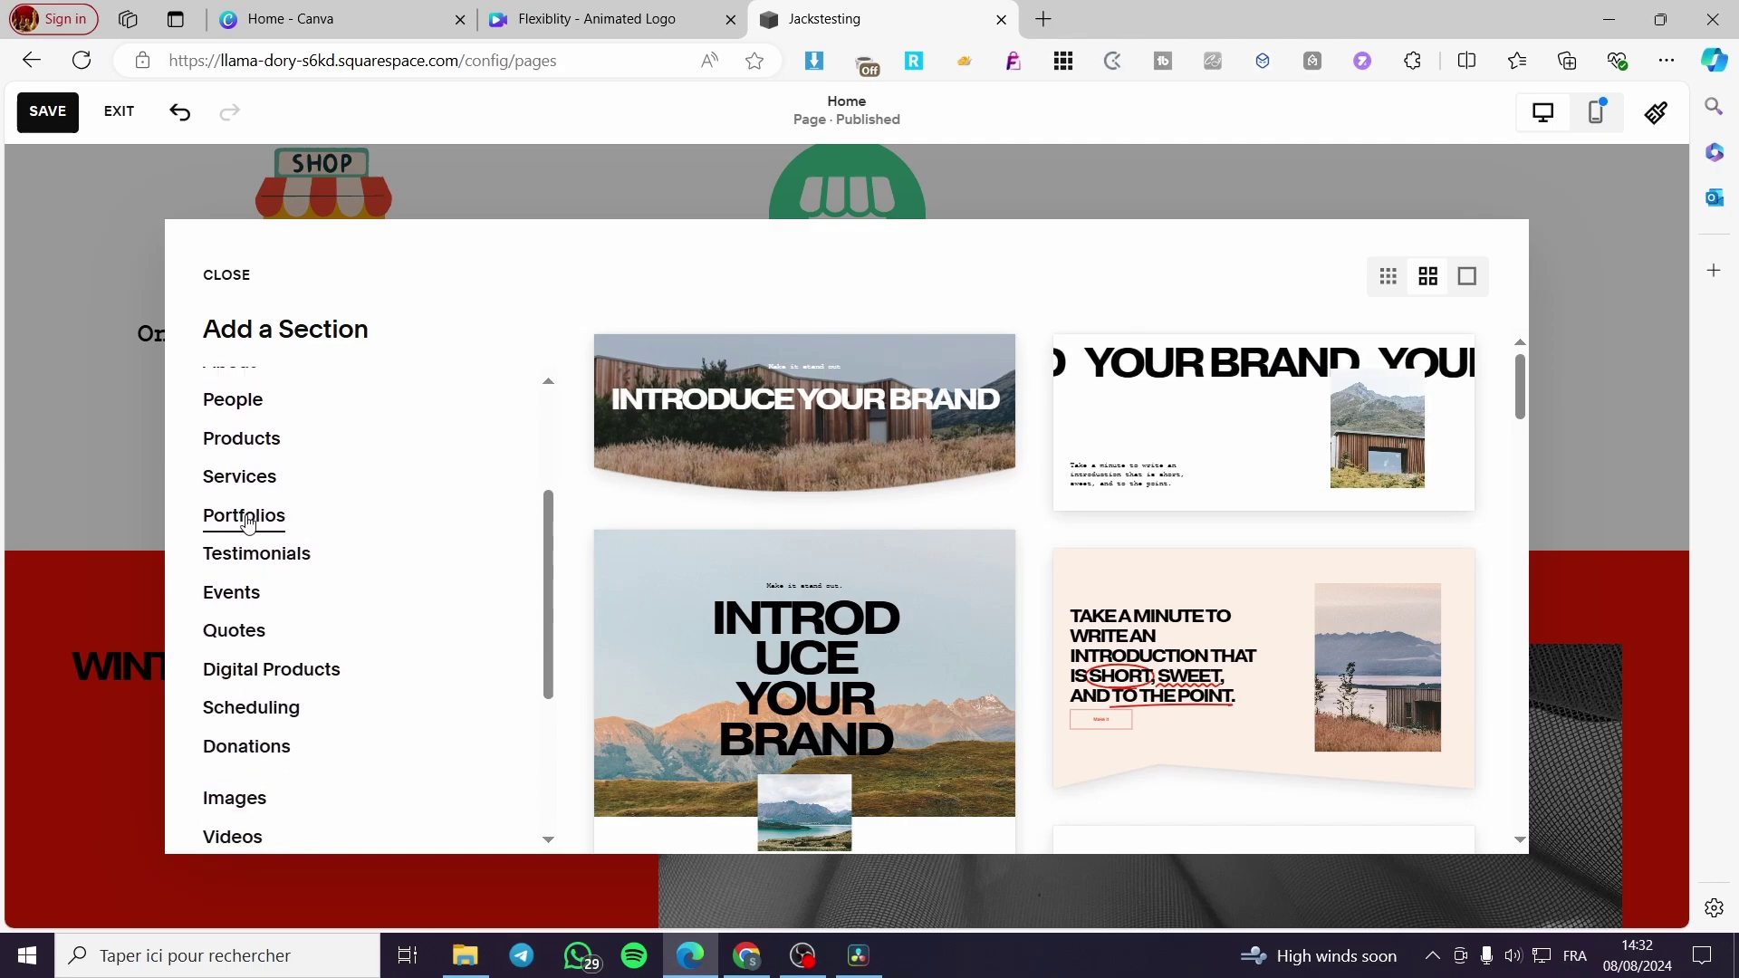
pyautogui.scroll(-1, 276, 821)
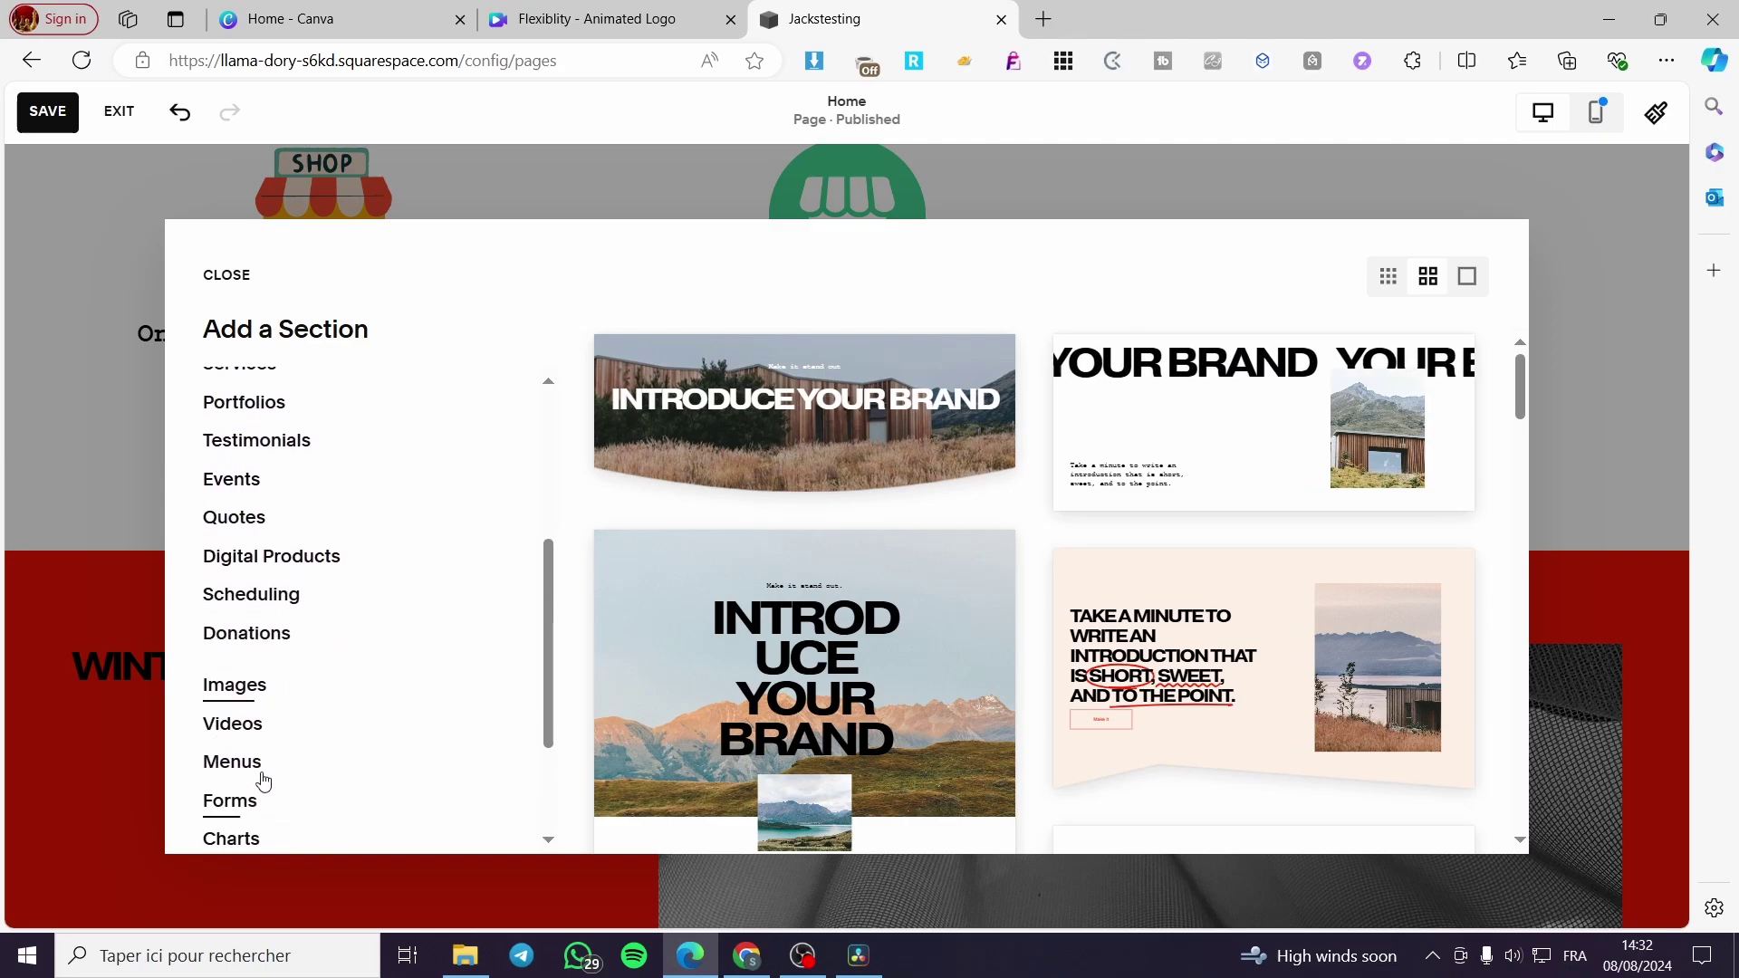
pyautogui.click(248, 728)
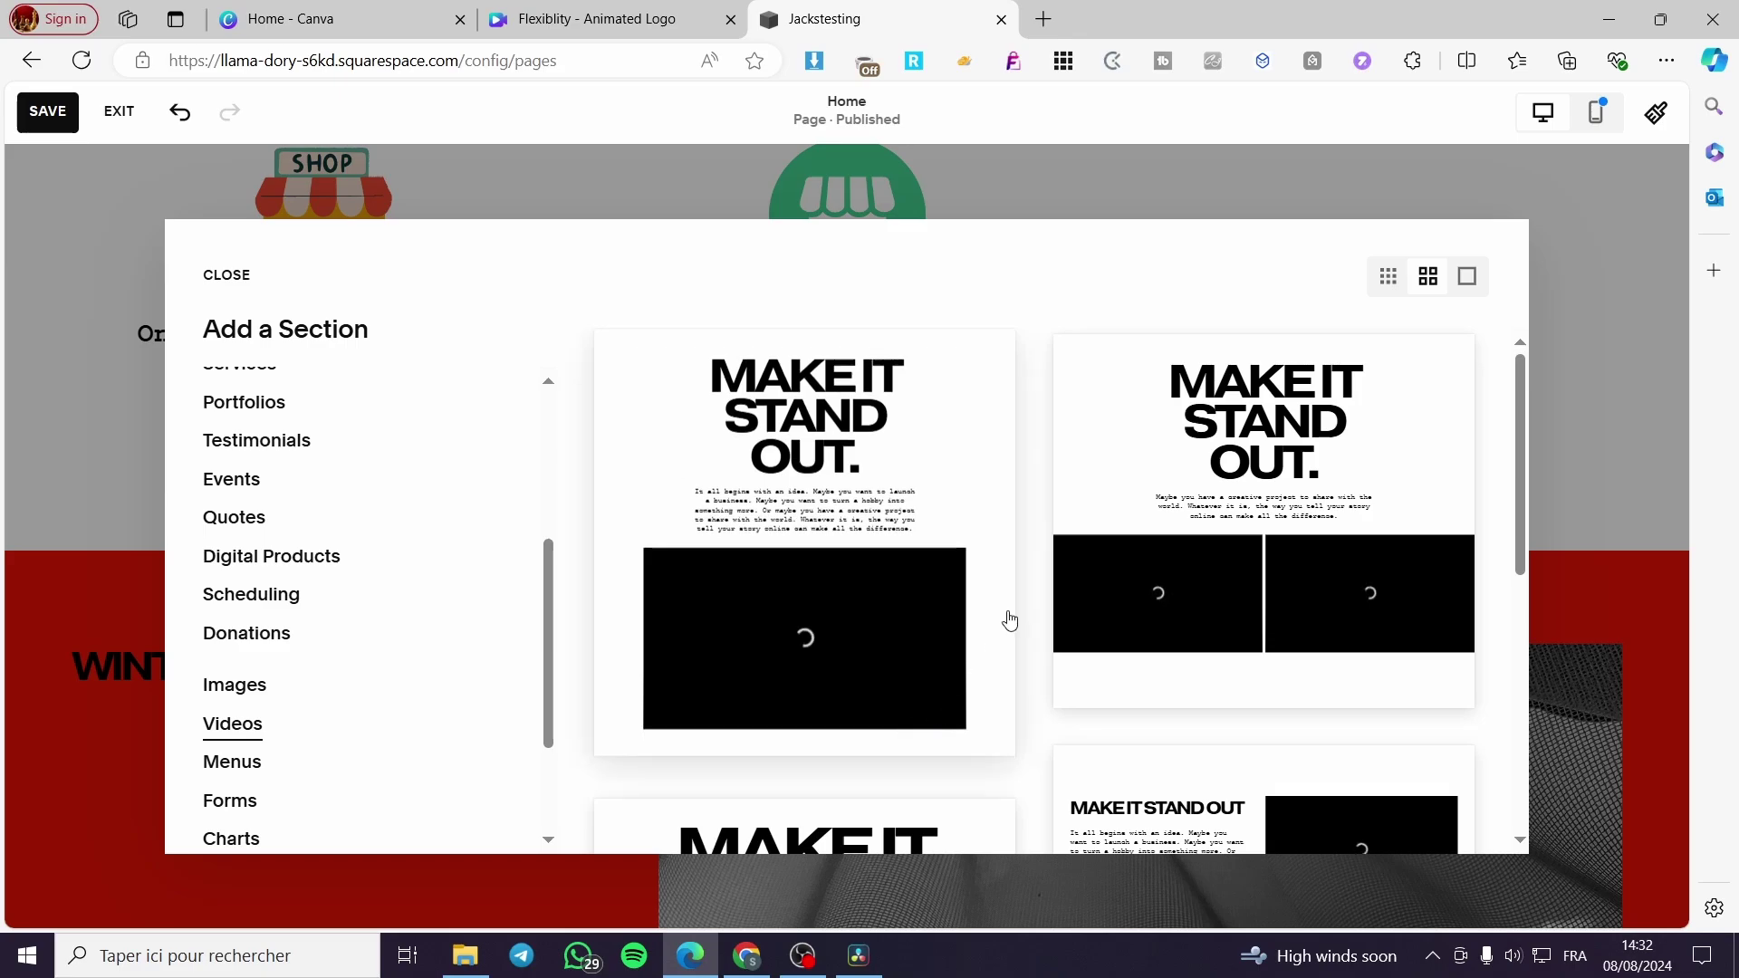
pyautogui.click(957, 474)
# - Delete the body paragraph under the 'Make it stand out' heading
pyautogui.scroll(-3, 863, 512)
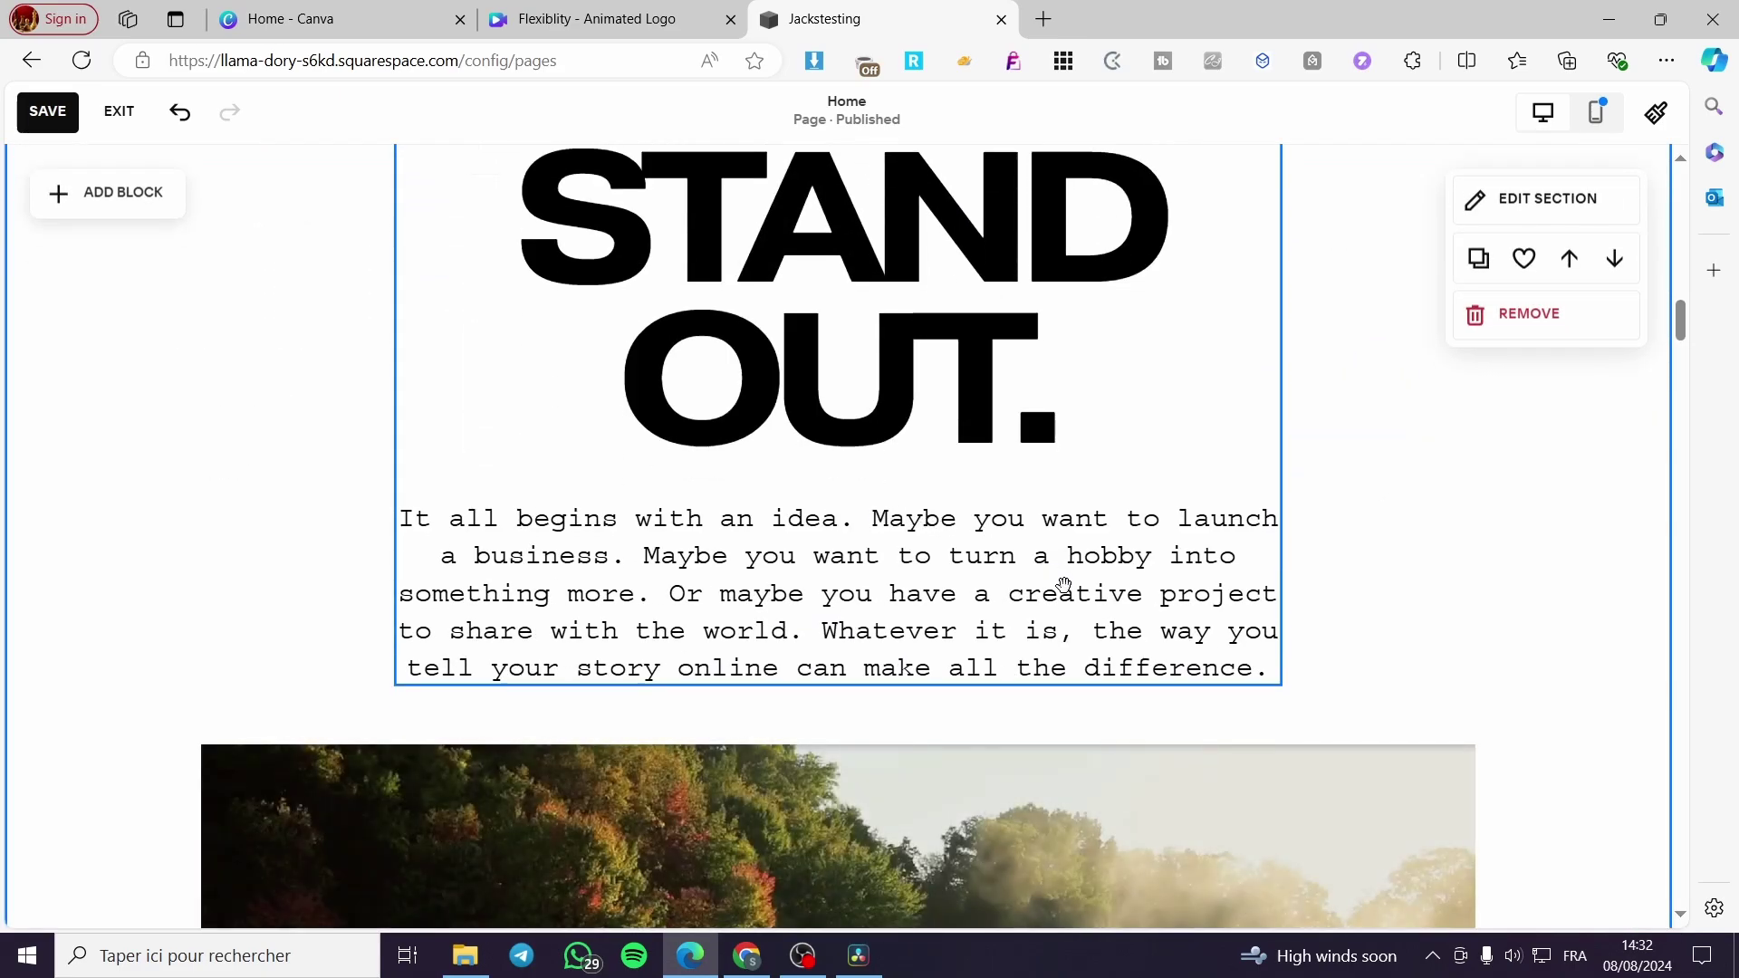
pyautogui.scroll(3, 1056, 583)
pyautogui.scroll(-3, 958, 555)
pyautogui.click(1035, 587)
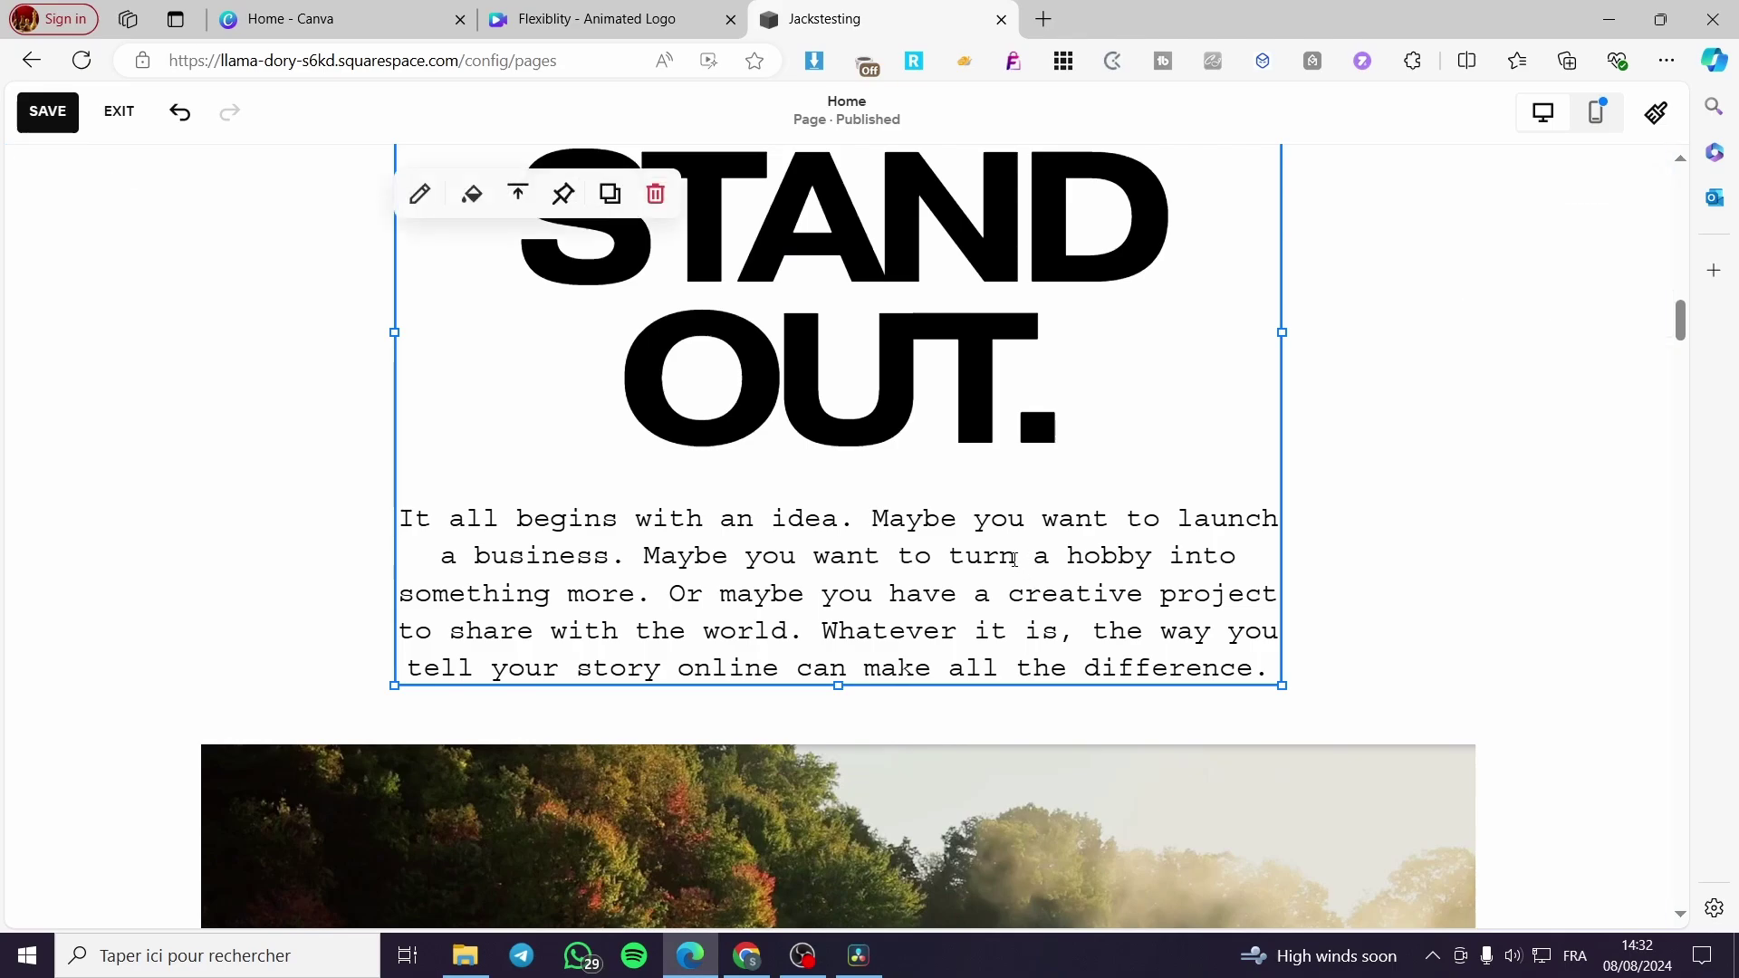
pyautogui.click(1016, 555)
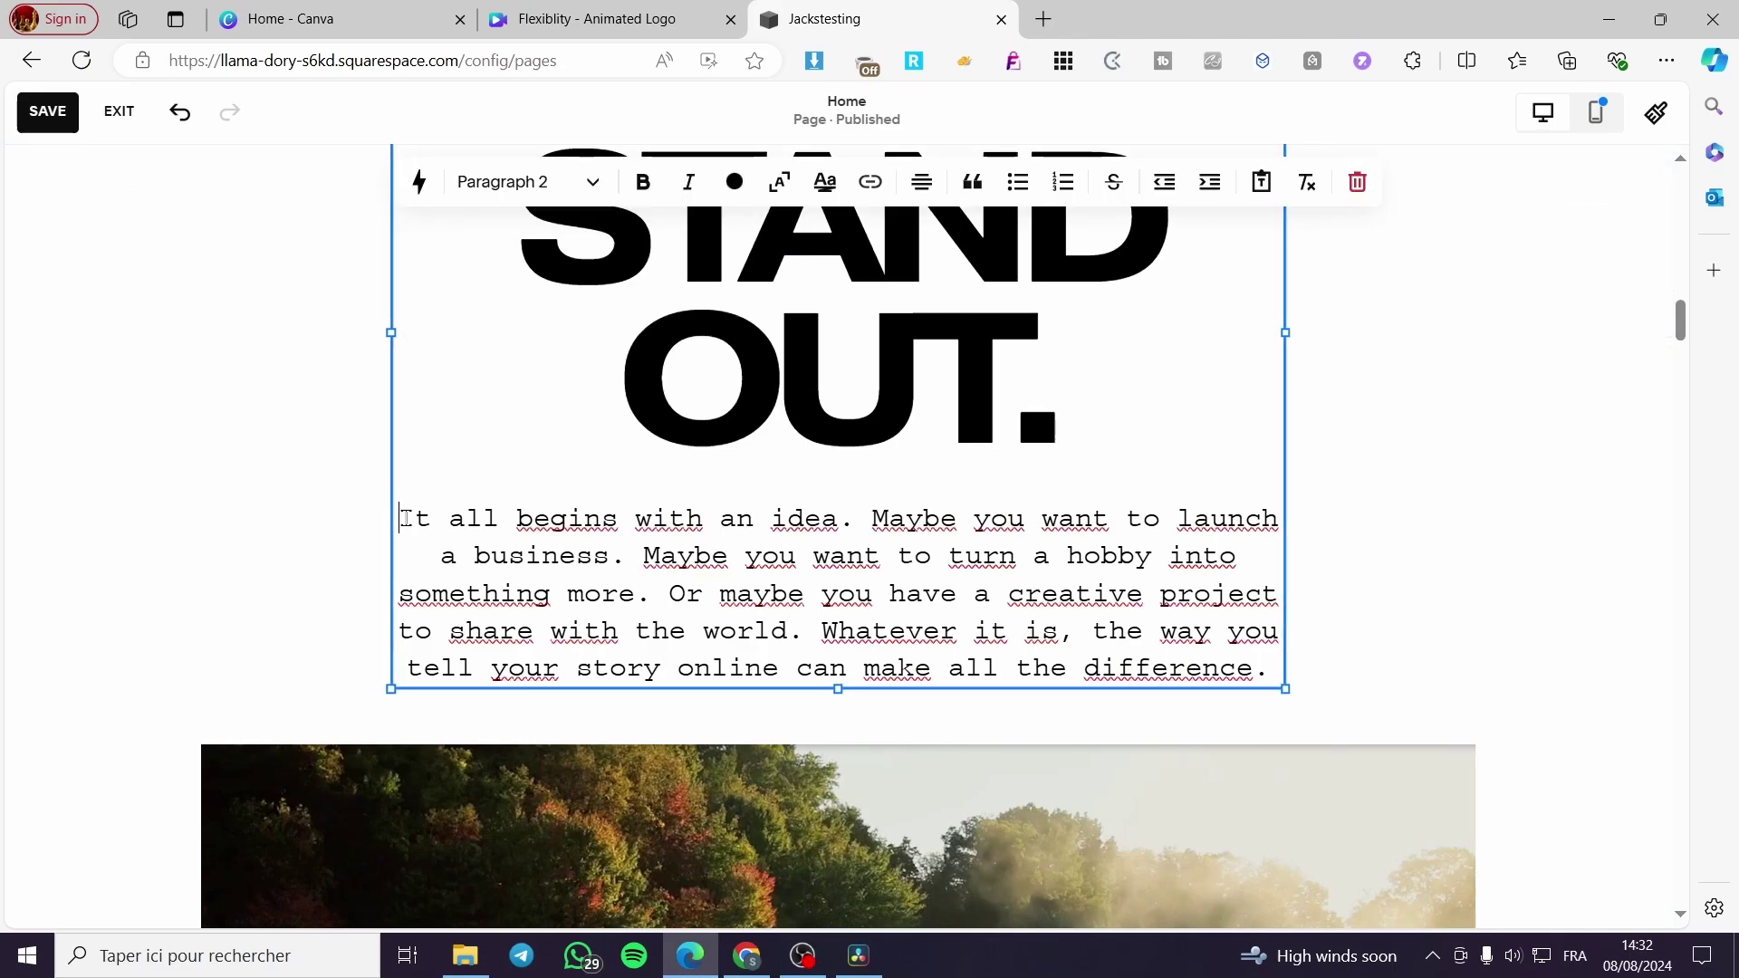
pyautogui.moveTo(406, 518); pyautogui.dragTo(1311, 671)
pyautogui.press('BackSpace')
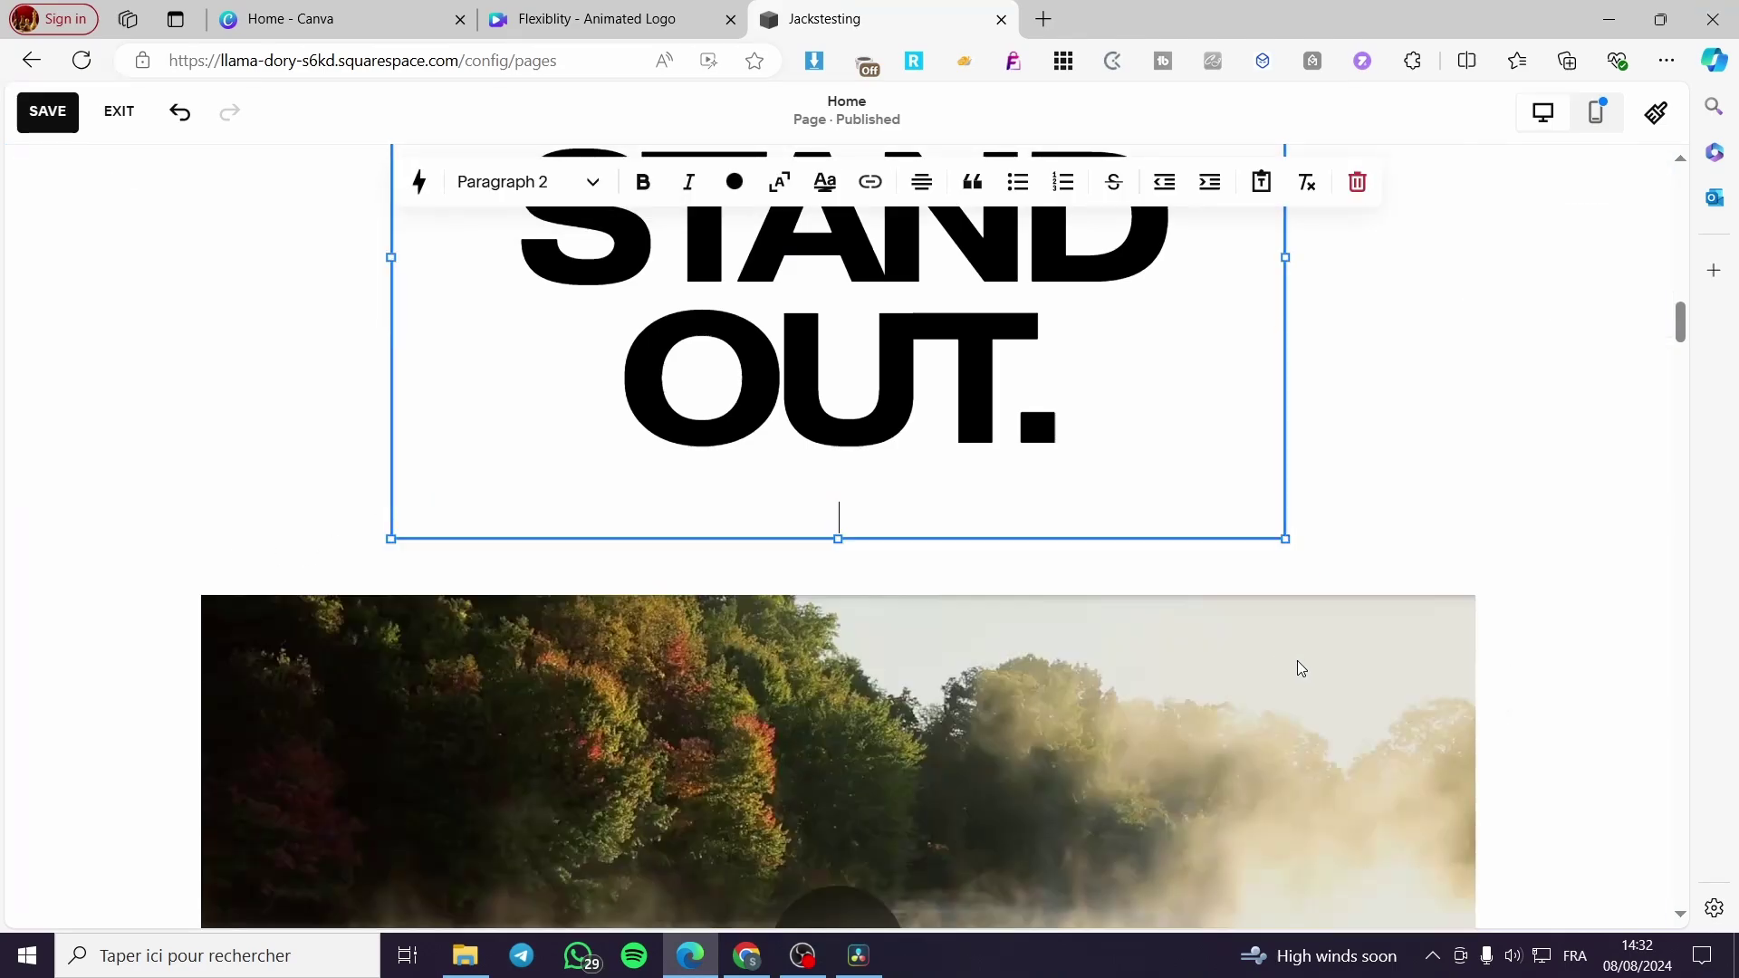
pyautogui.click(1371, 455)
# - Open the video block's content settings
pyautogui.scroll(-5, 1362, 458)
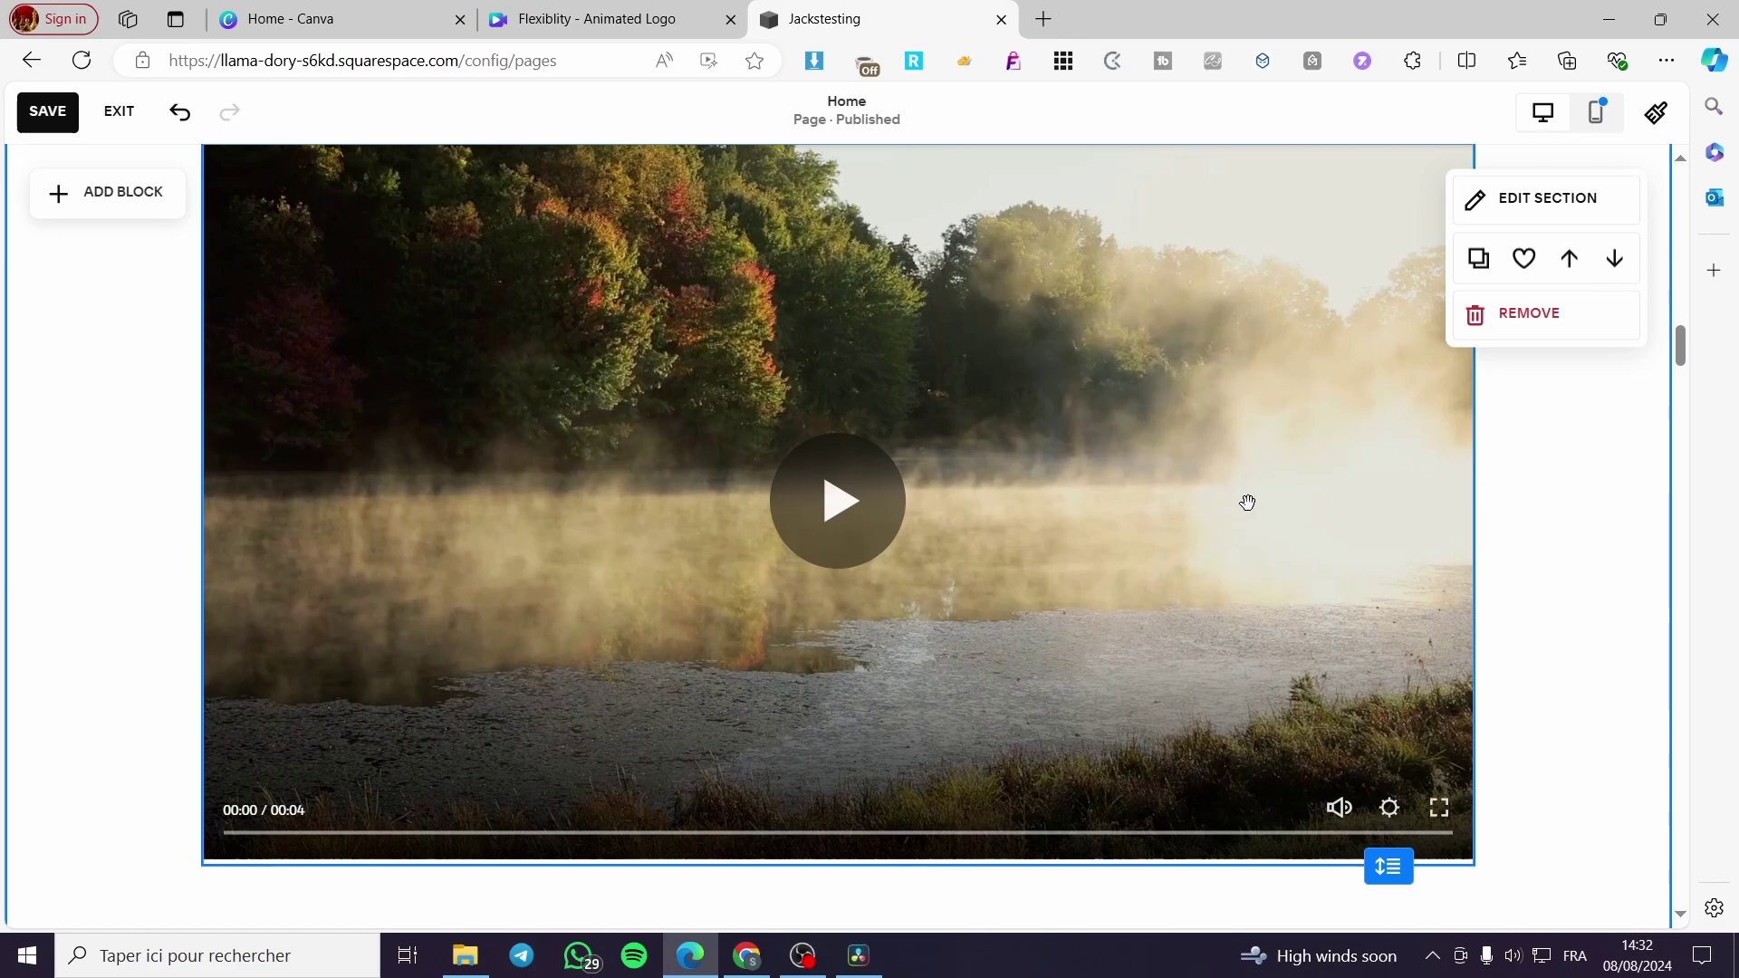
pyautogui.click(942, 528)
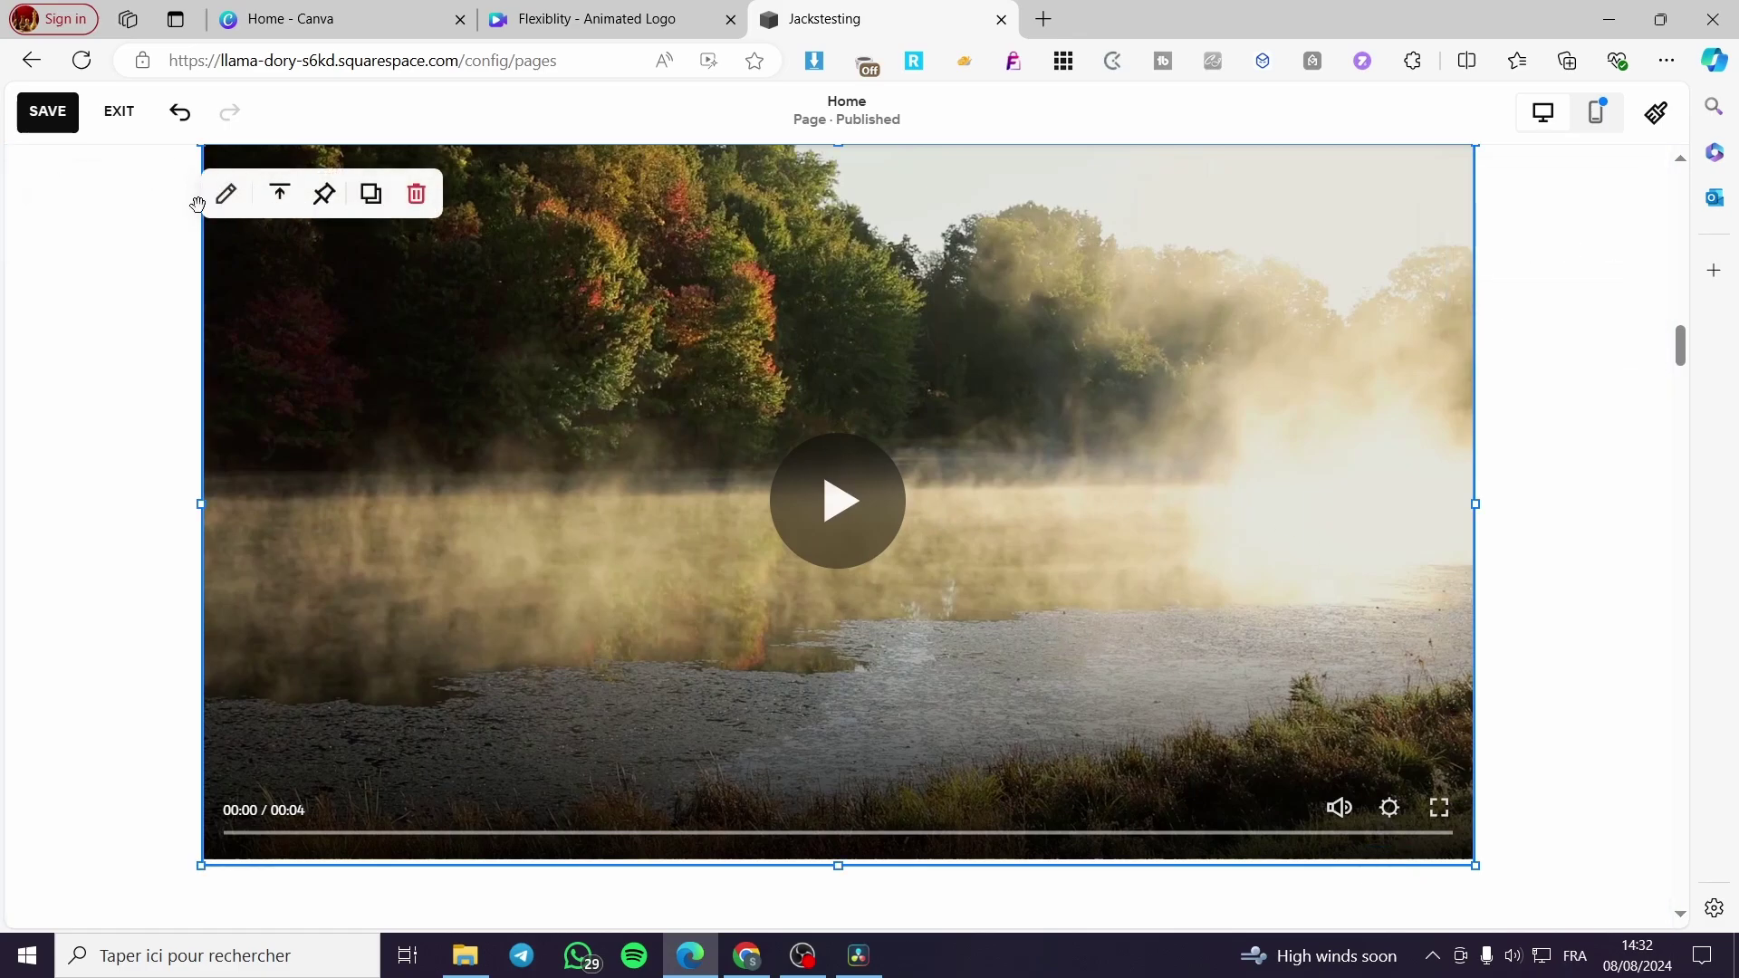
pyautogui.click(225, 196)
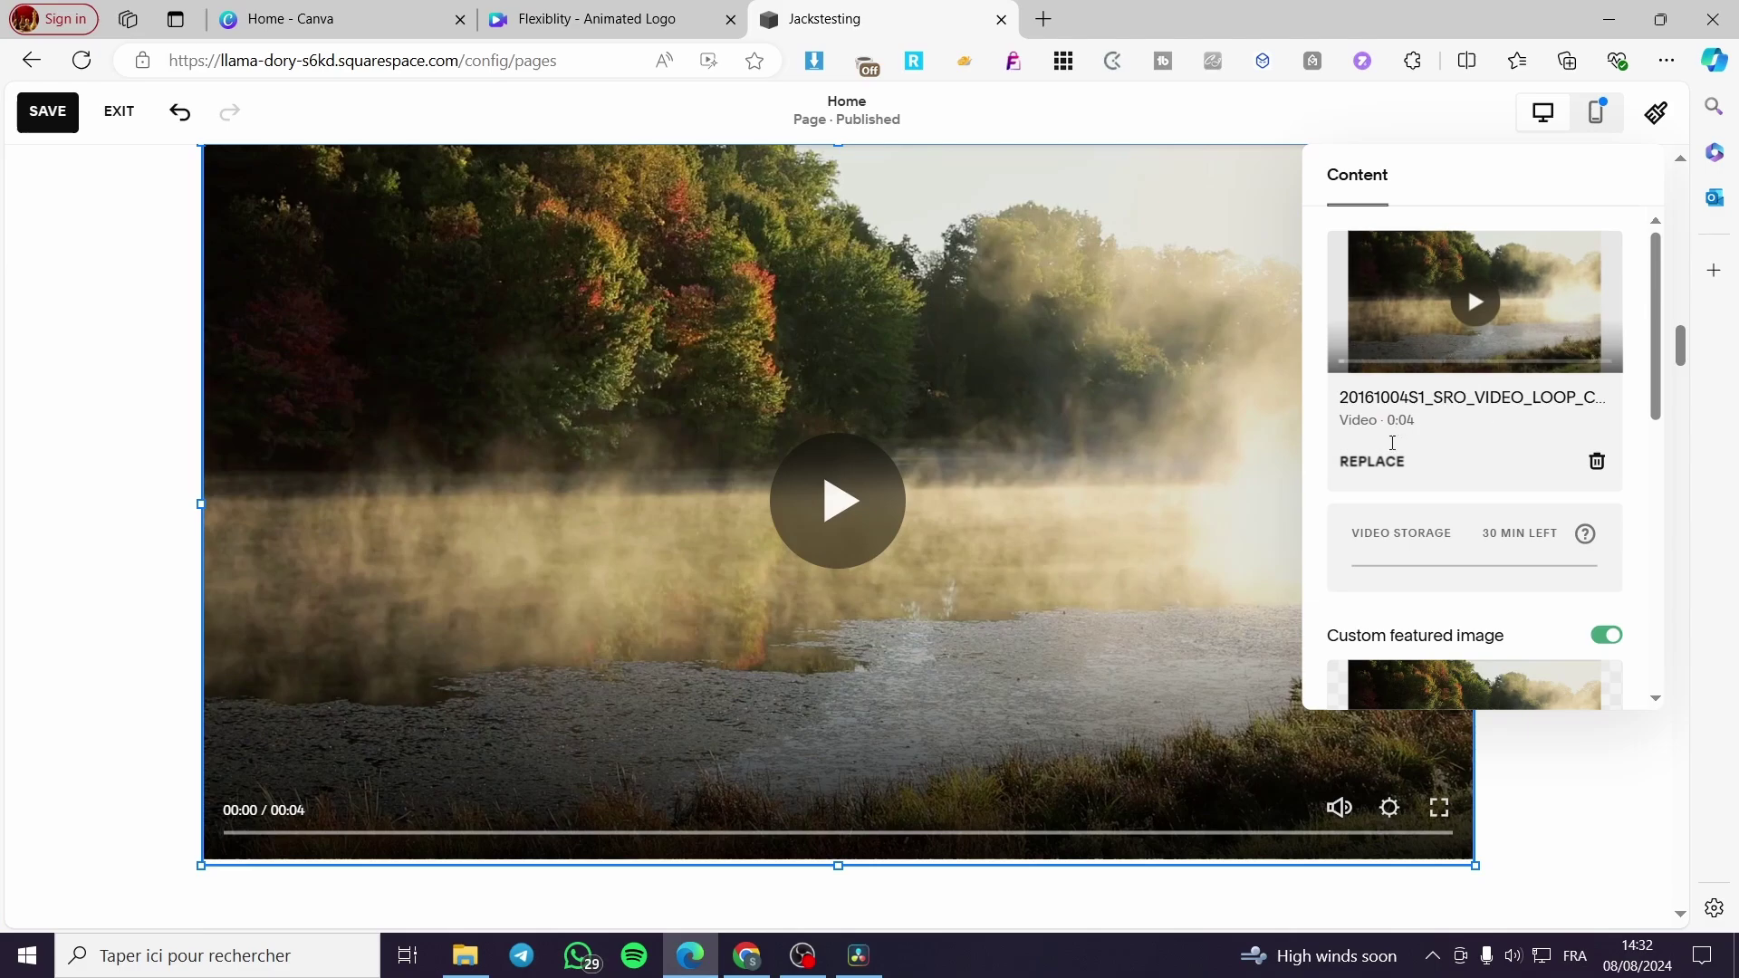
# - Close the Flexiblity logo design and return to the Canva home page
pyautogui.click(580, 10)
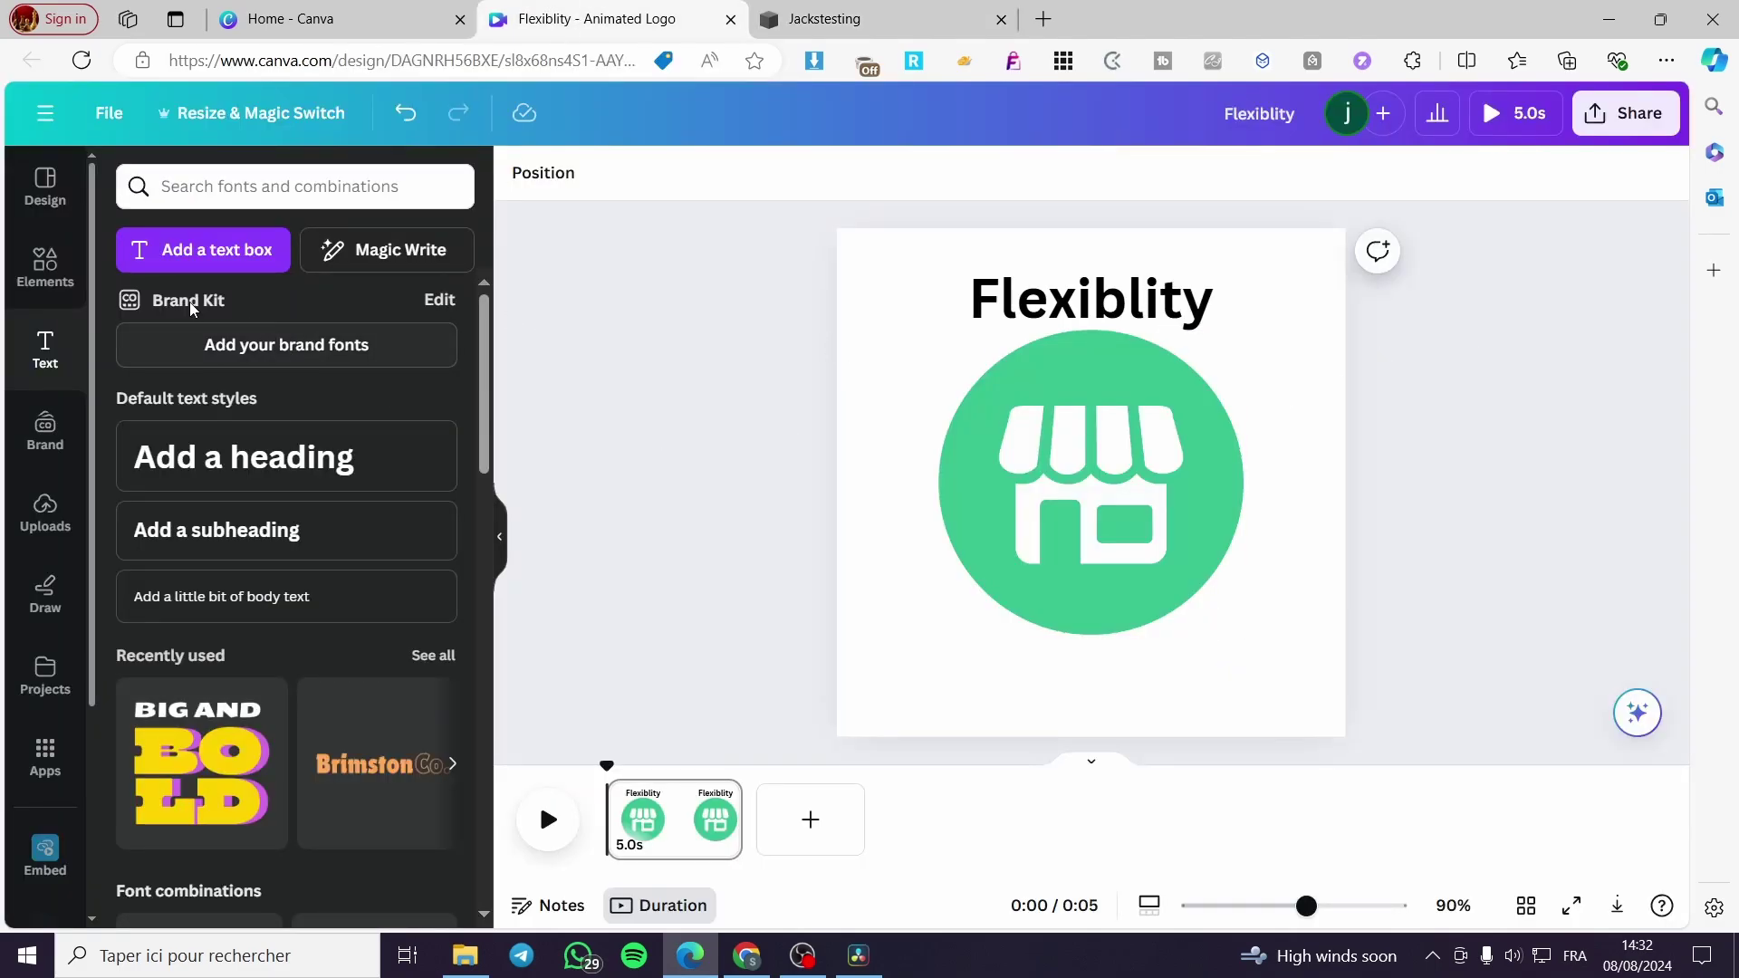
pyautogui.click(730, 19)
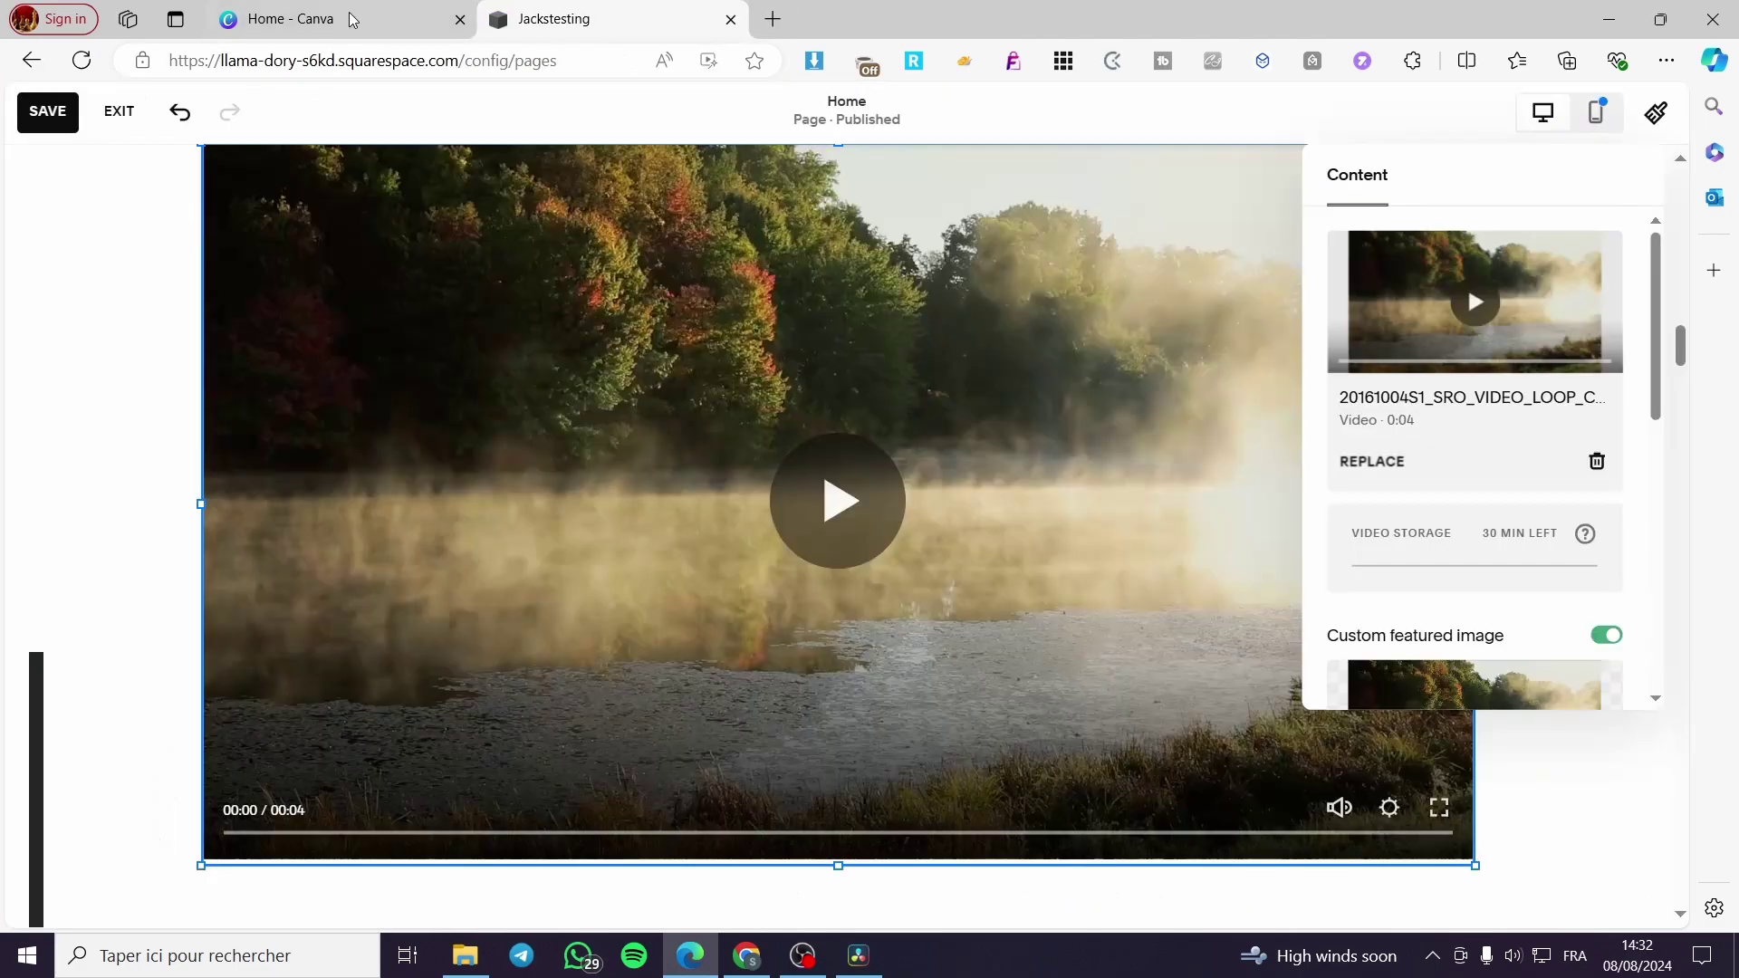
pyautogui.click(335, 19)
pyautogui.click(669, 226)
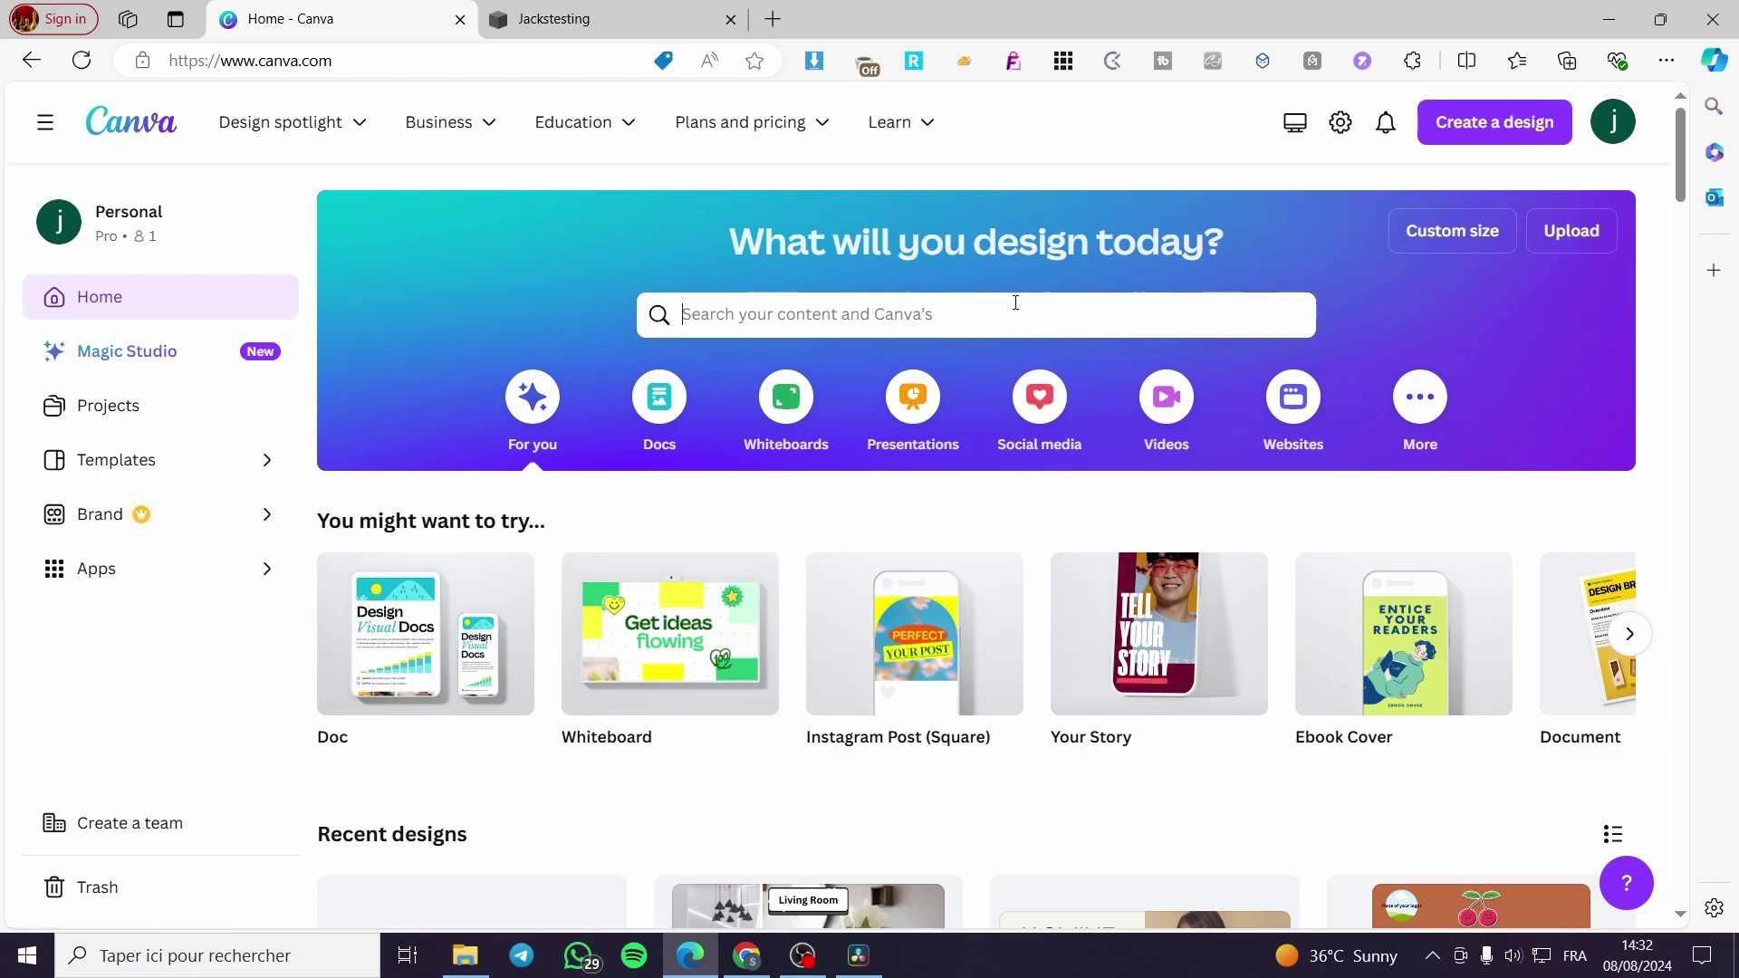
# - Search for video templates and customize the In History & Flavor Tours corporate video template
pyautogui.click(1015, 303)
pyautogui.write('video')
pyautogui.press('Return')
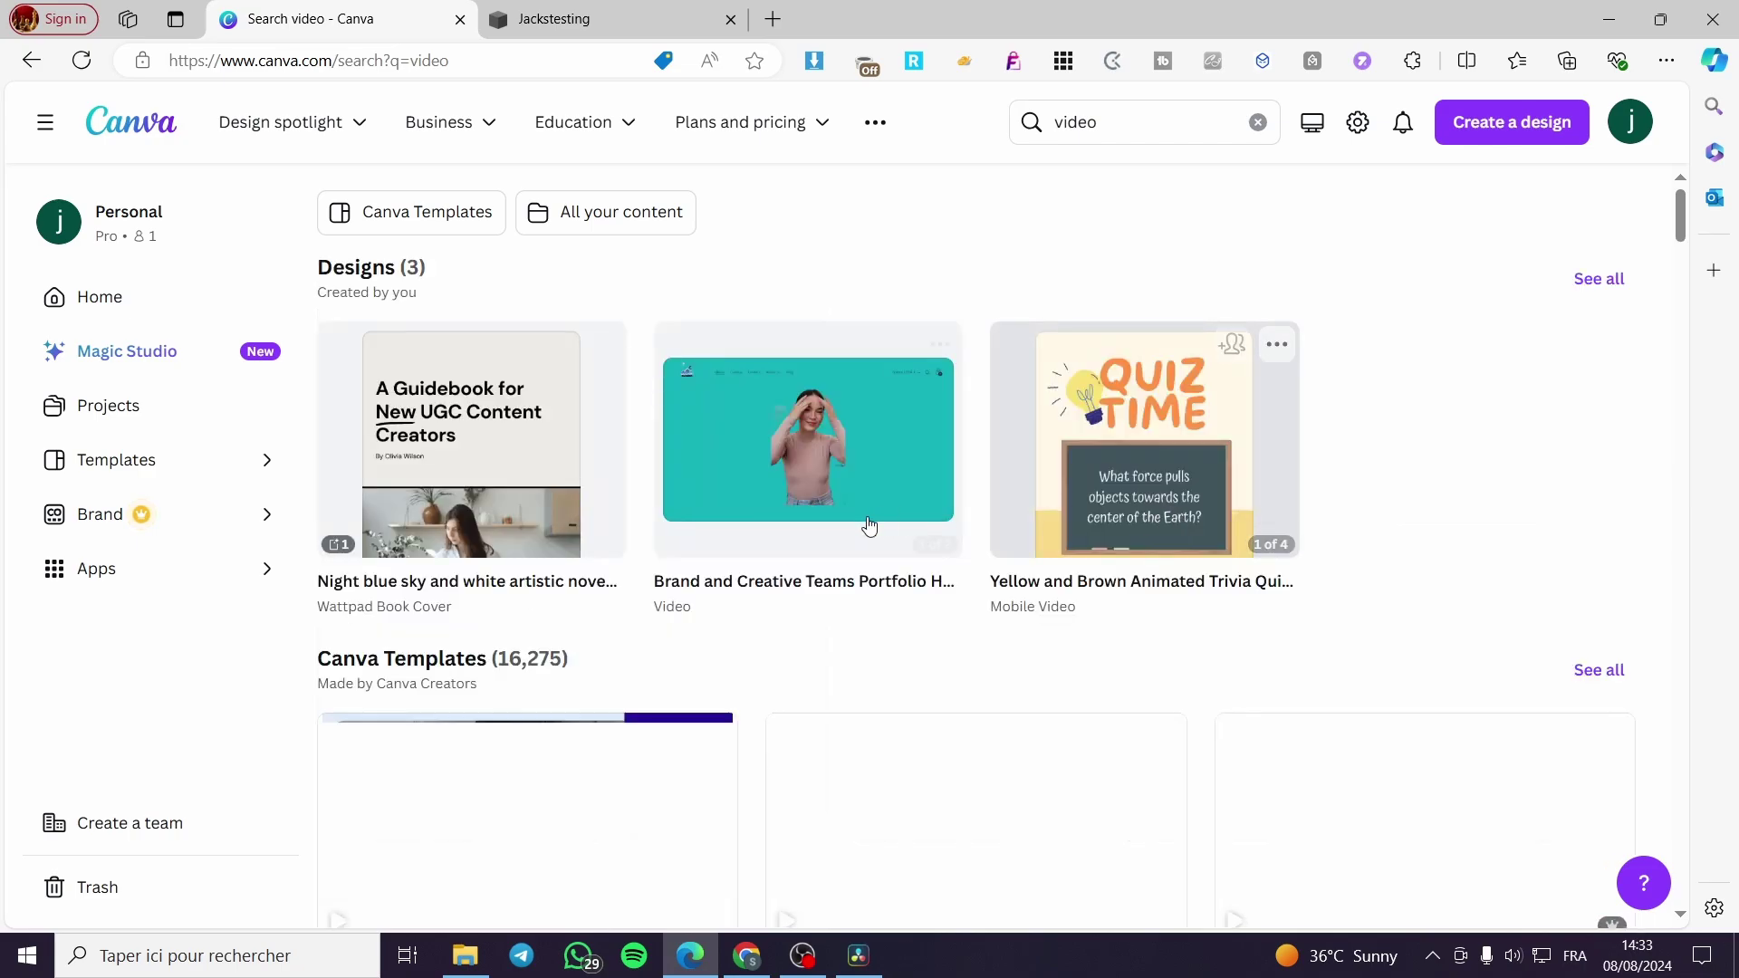
pyautogui.scroll(-3, 1409, 470)
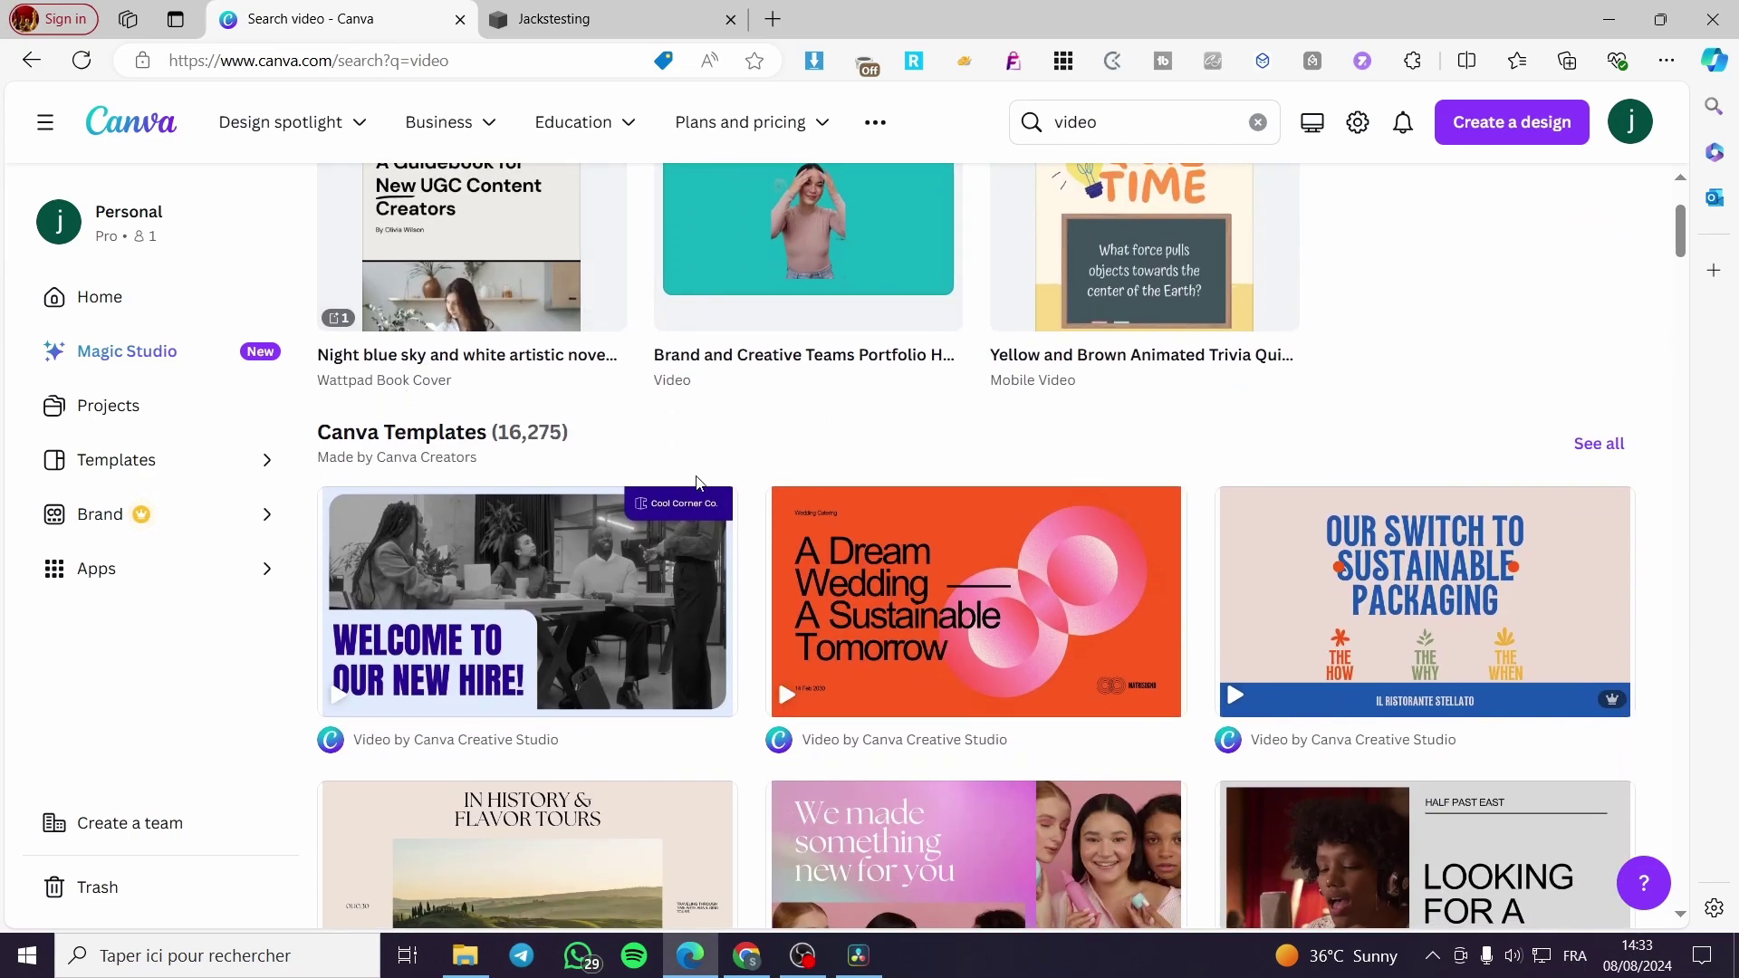
pyautogui.scroll(-5, 1503, 541)
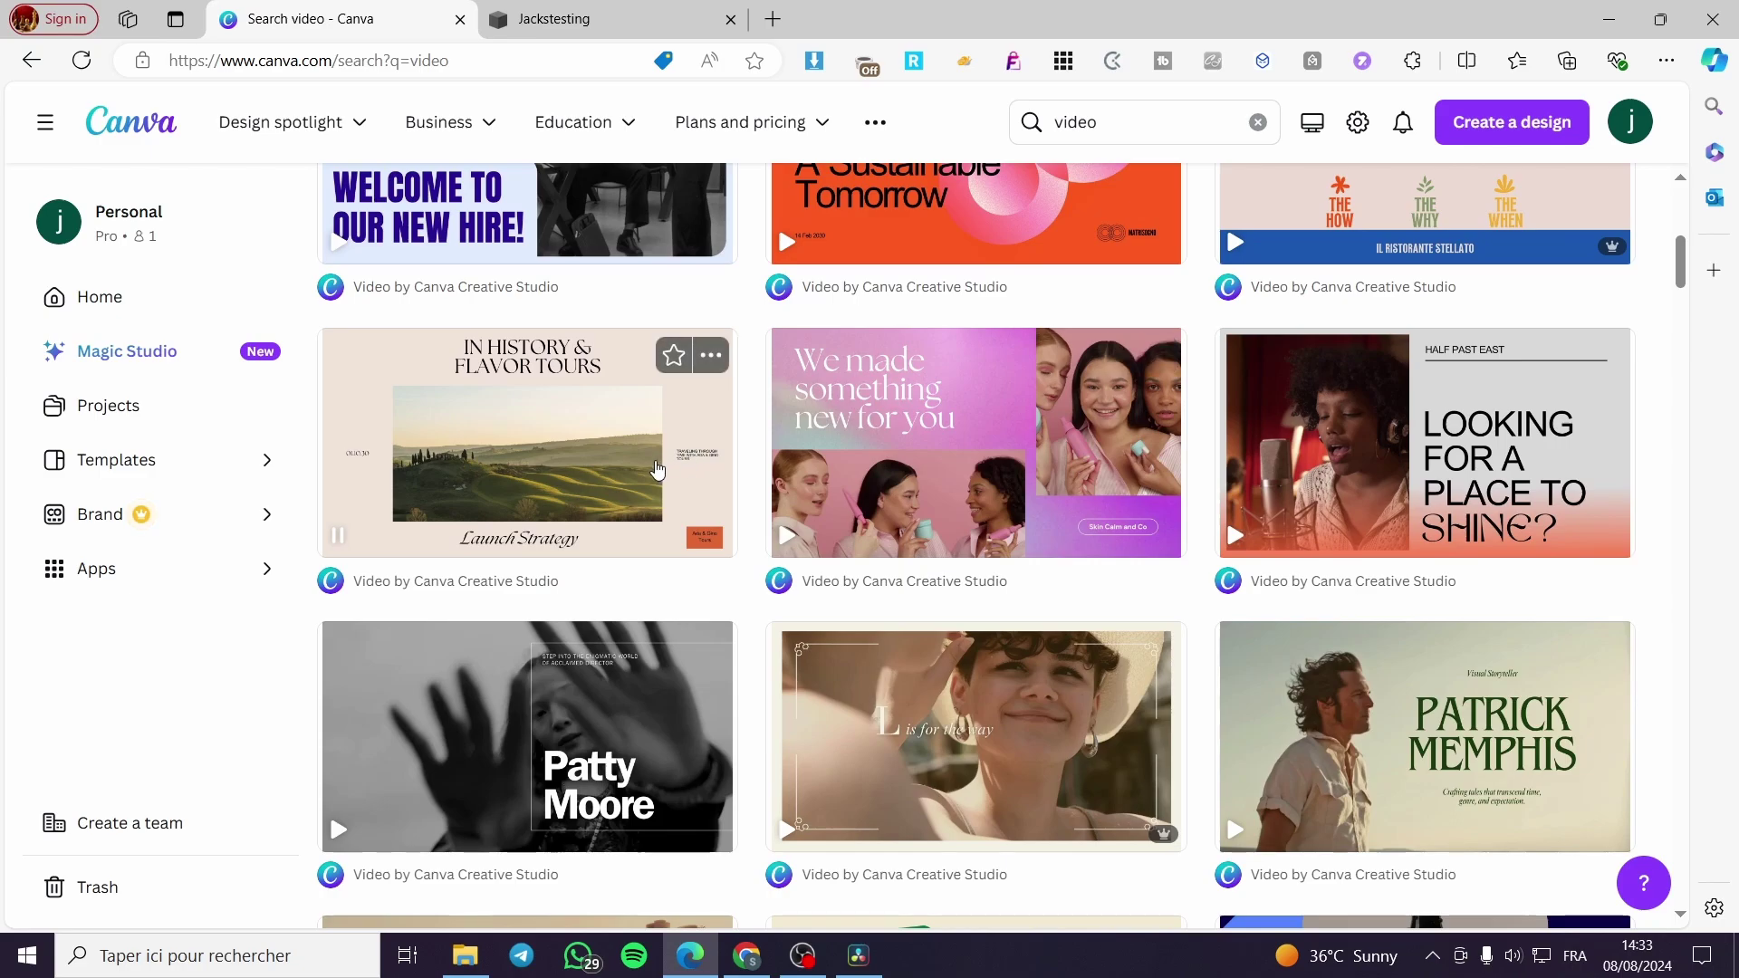
pyautogui.click(653, 469)
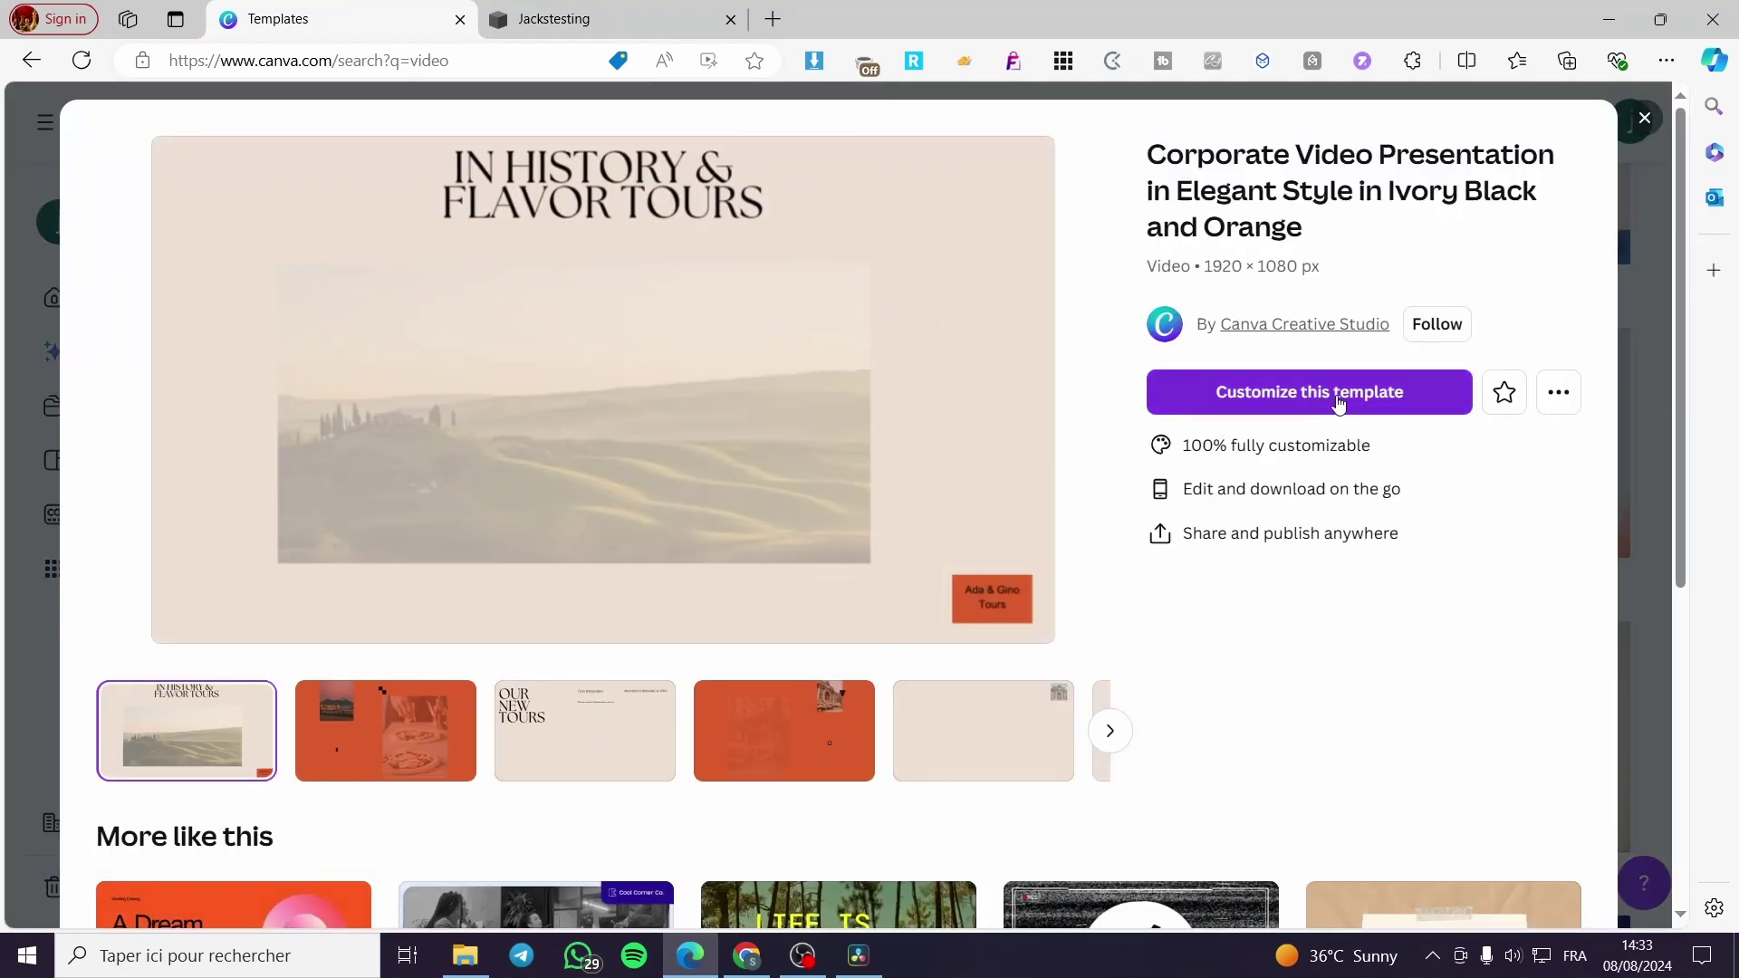
pyautogui.click(1339, 396)
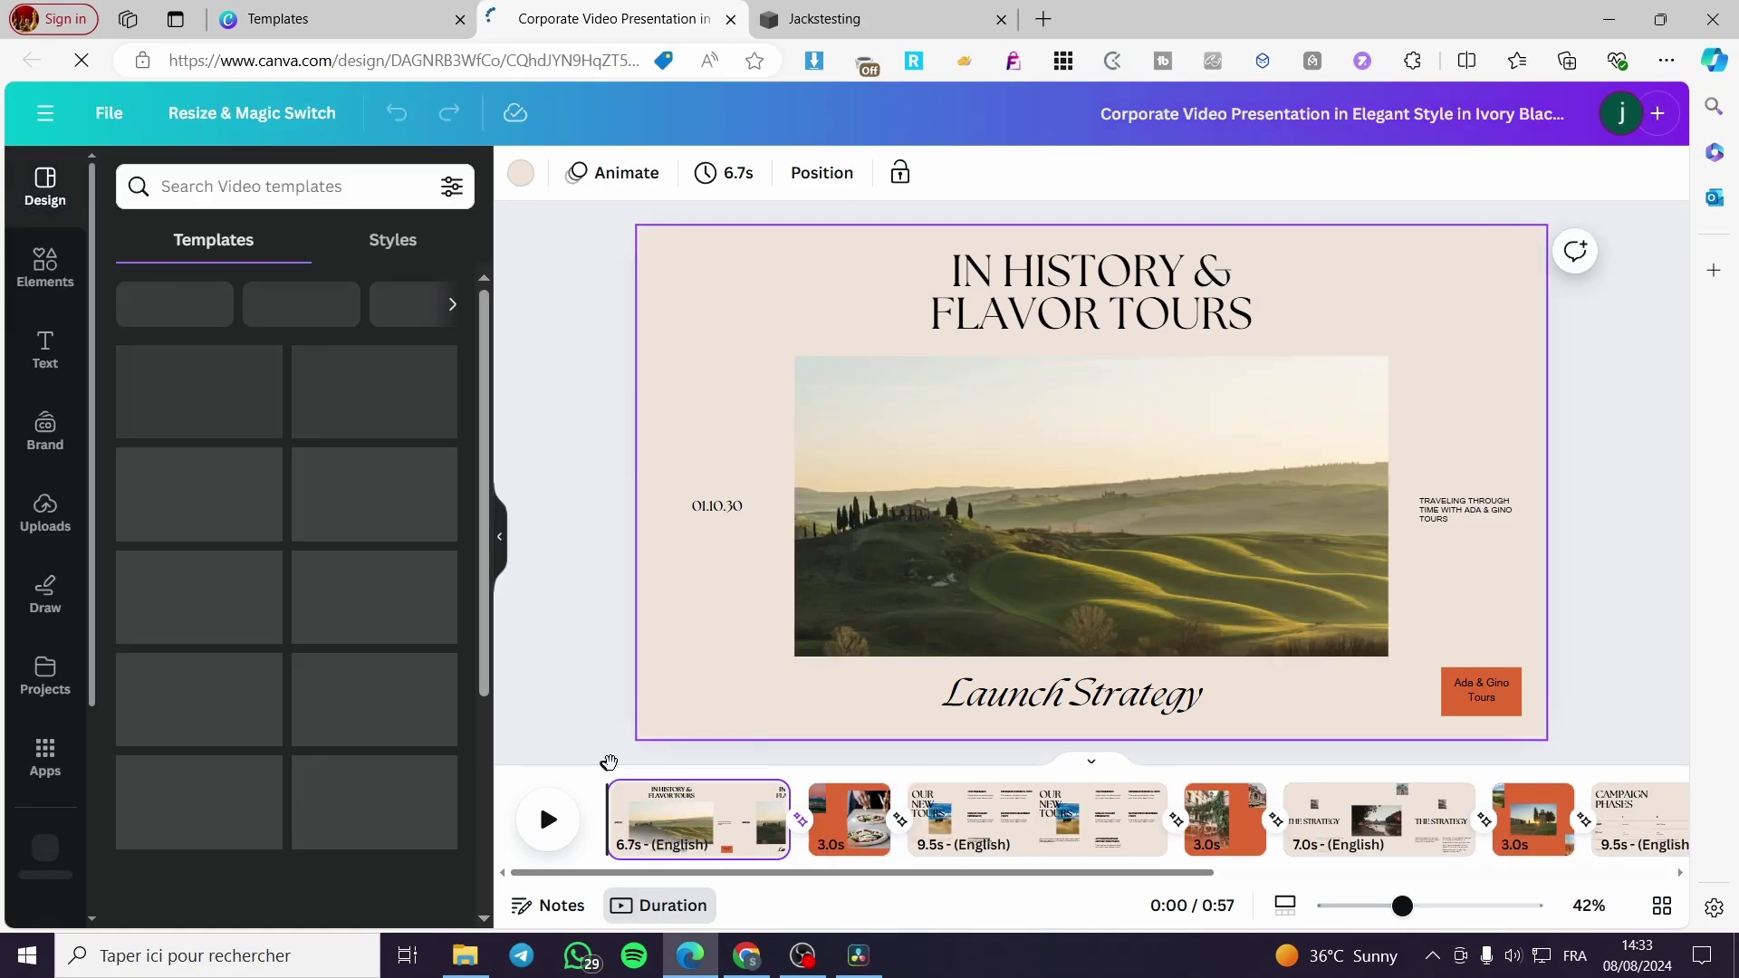
# - Preview the presentation's pages, including OUR NEW TOURS, CAMPAIGN PHASES and SALES ESTIMATE
pyautogui.moveTo(606, 765); pyautogui.dragTo(715, 797)
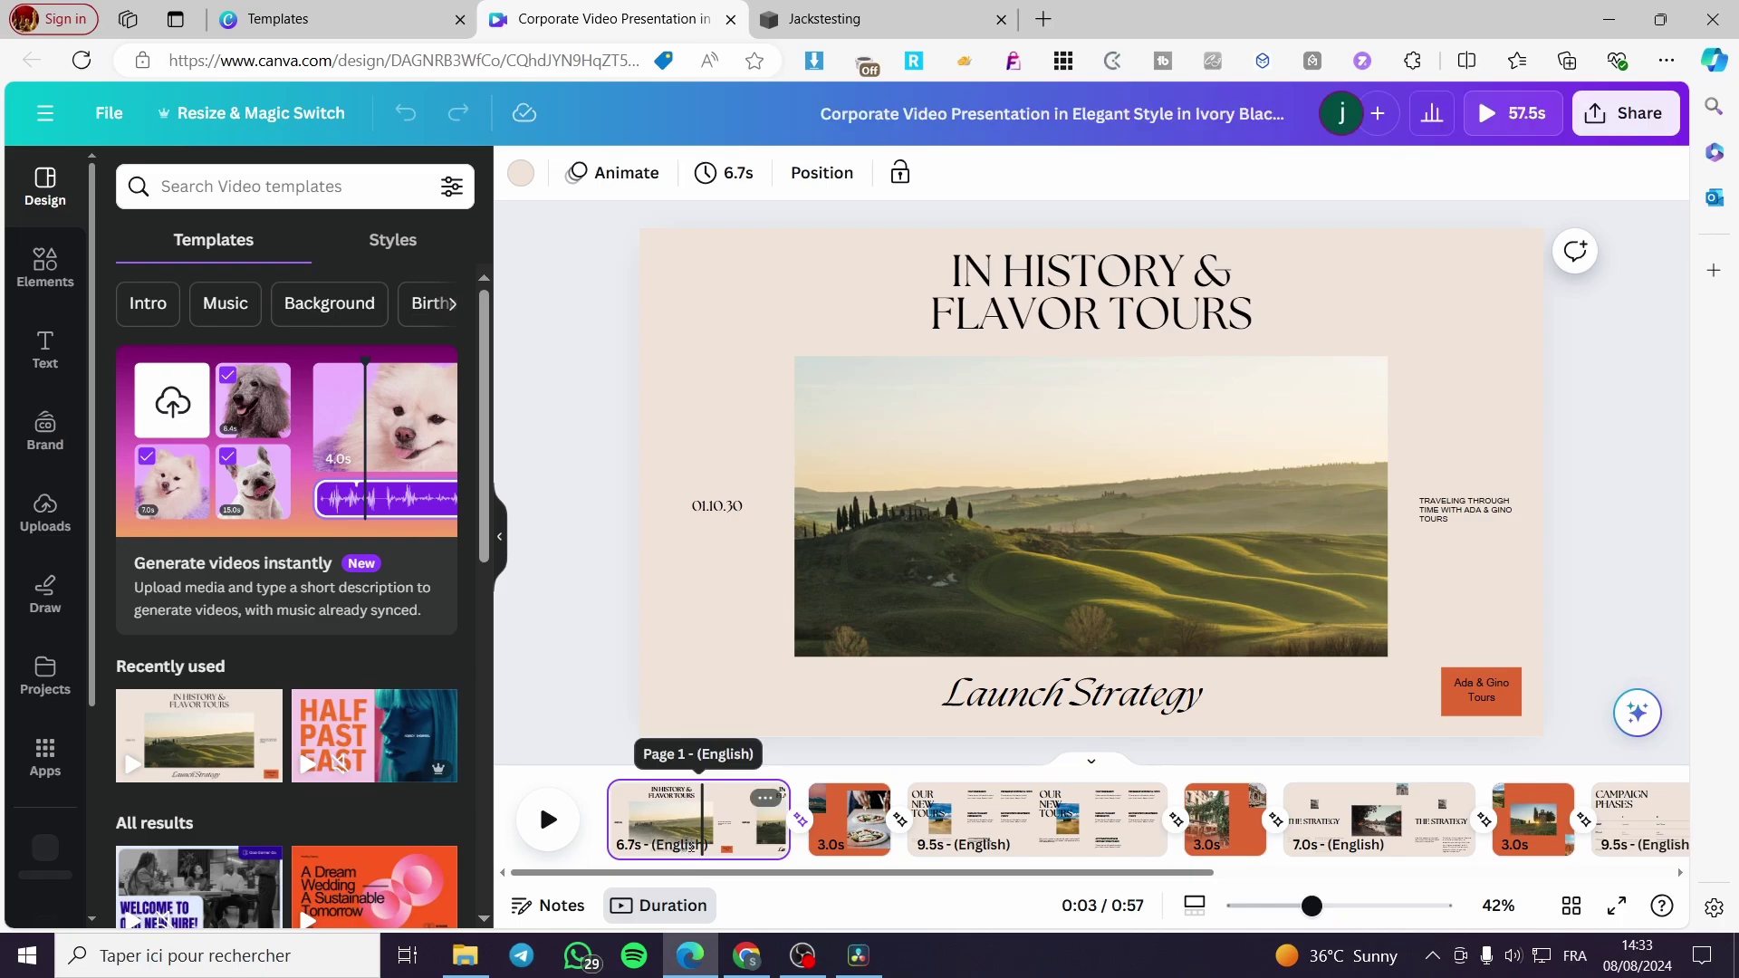
pyautogui.click(996, 820)
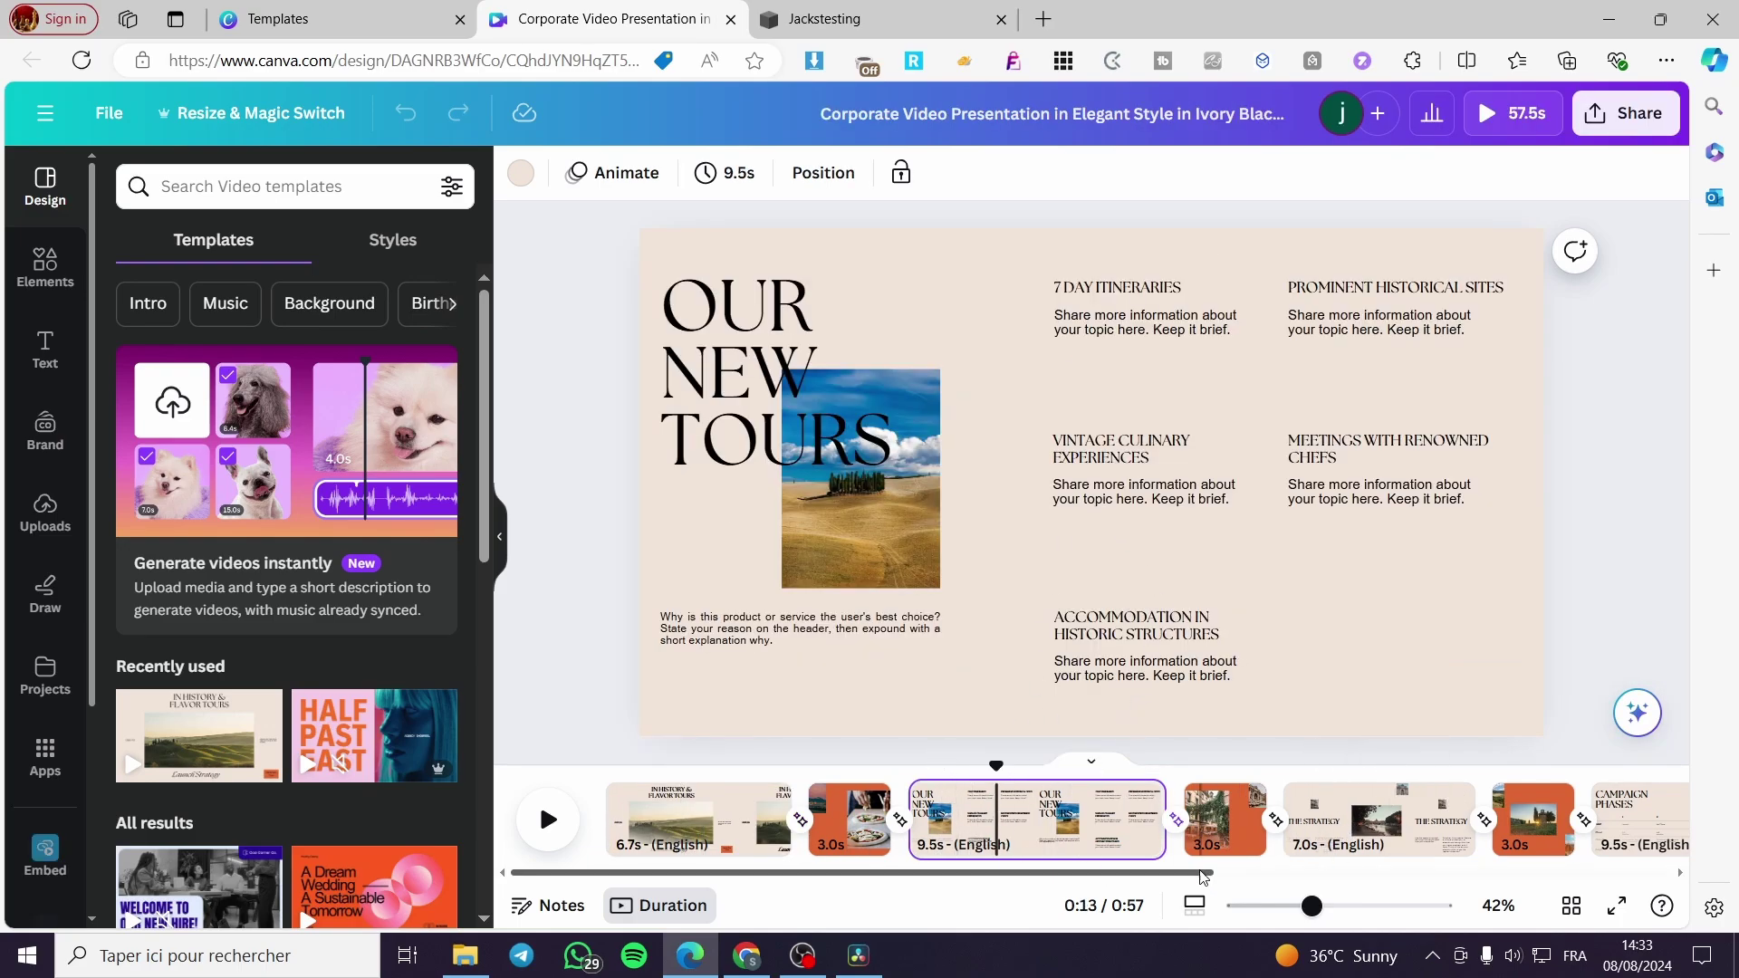
pyautogui.hscroll(5, 1613, 883)
pyautogui.hscroll(2, 1594, 874)
pyautogui.click(1126, 825)
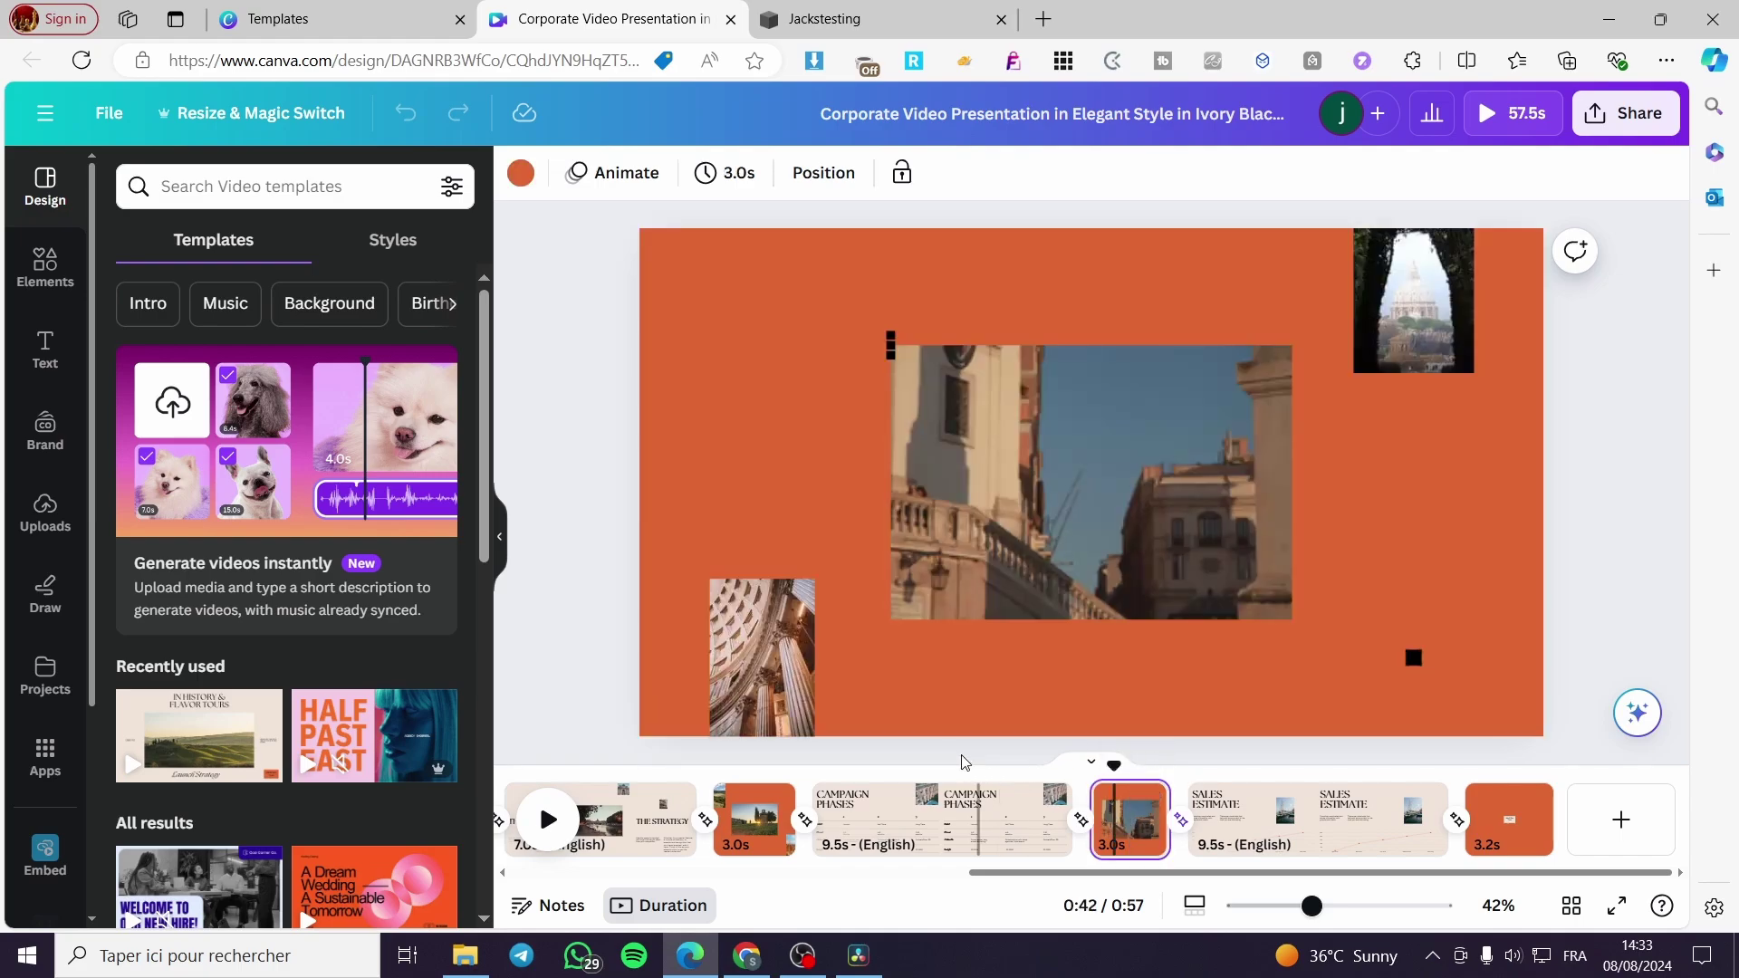
pyautogui.click(949, 788)
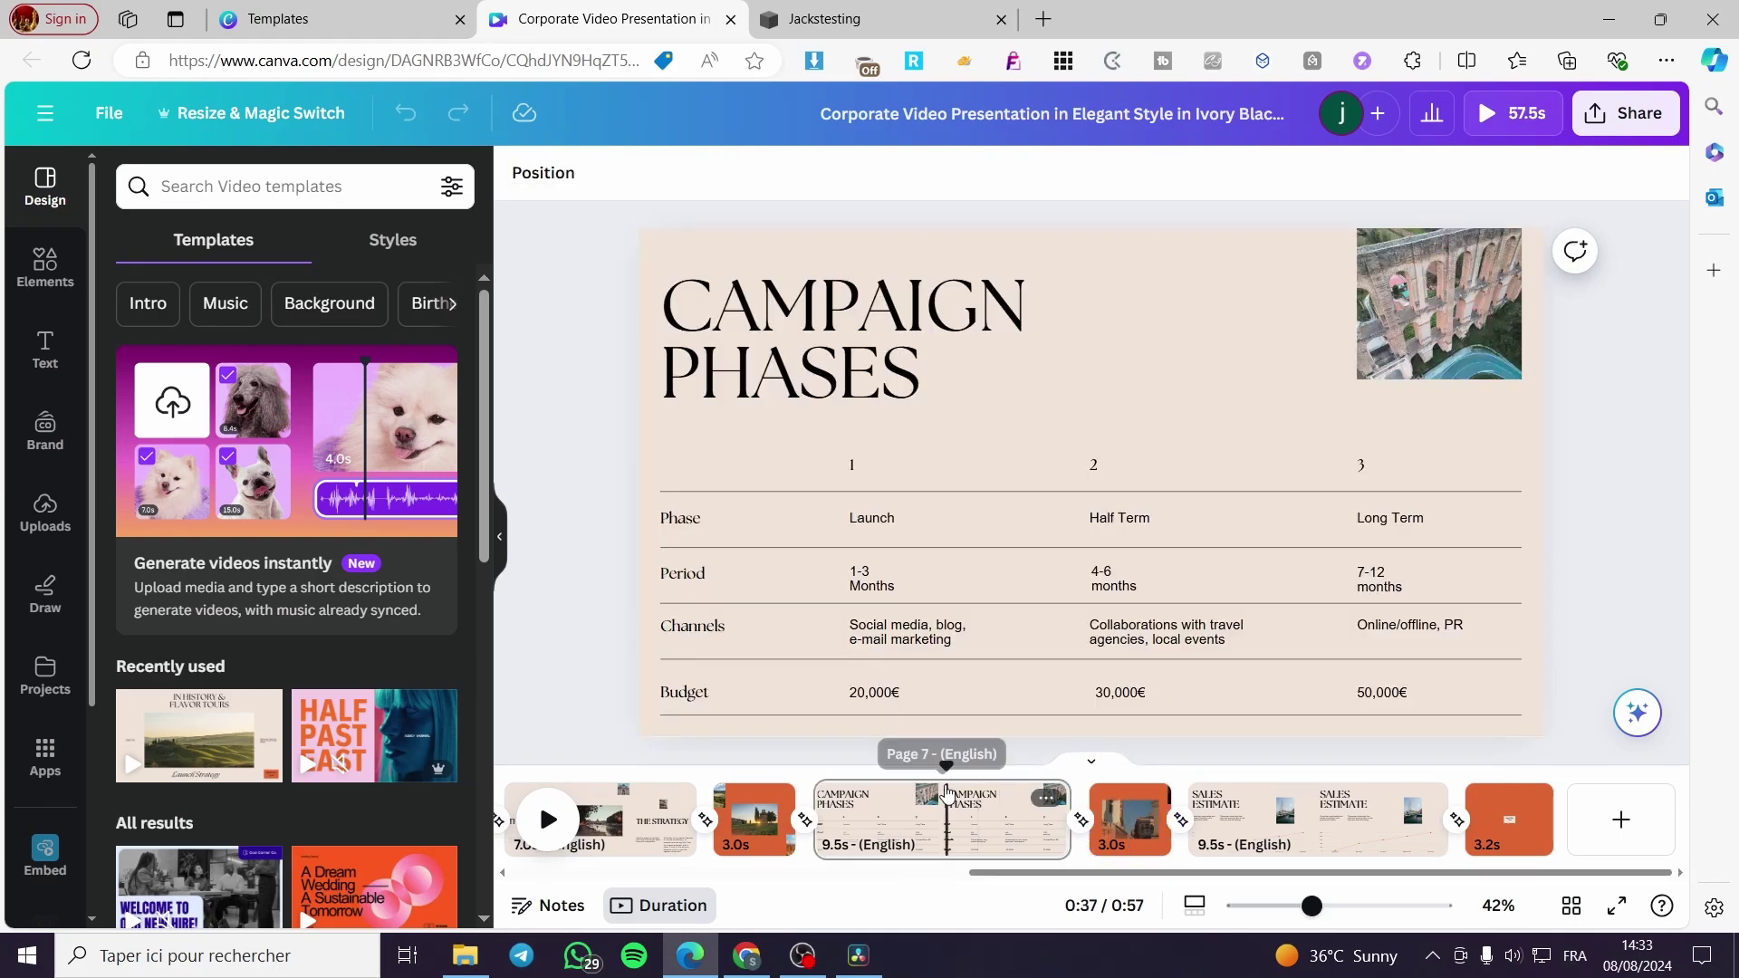
pyautogui.moveTo(945, 768); pyautogui.dragTo(783, 800)
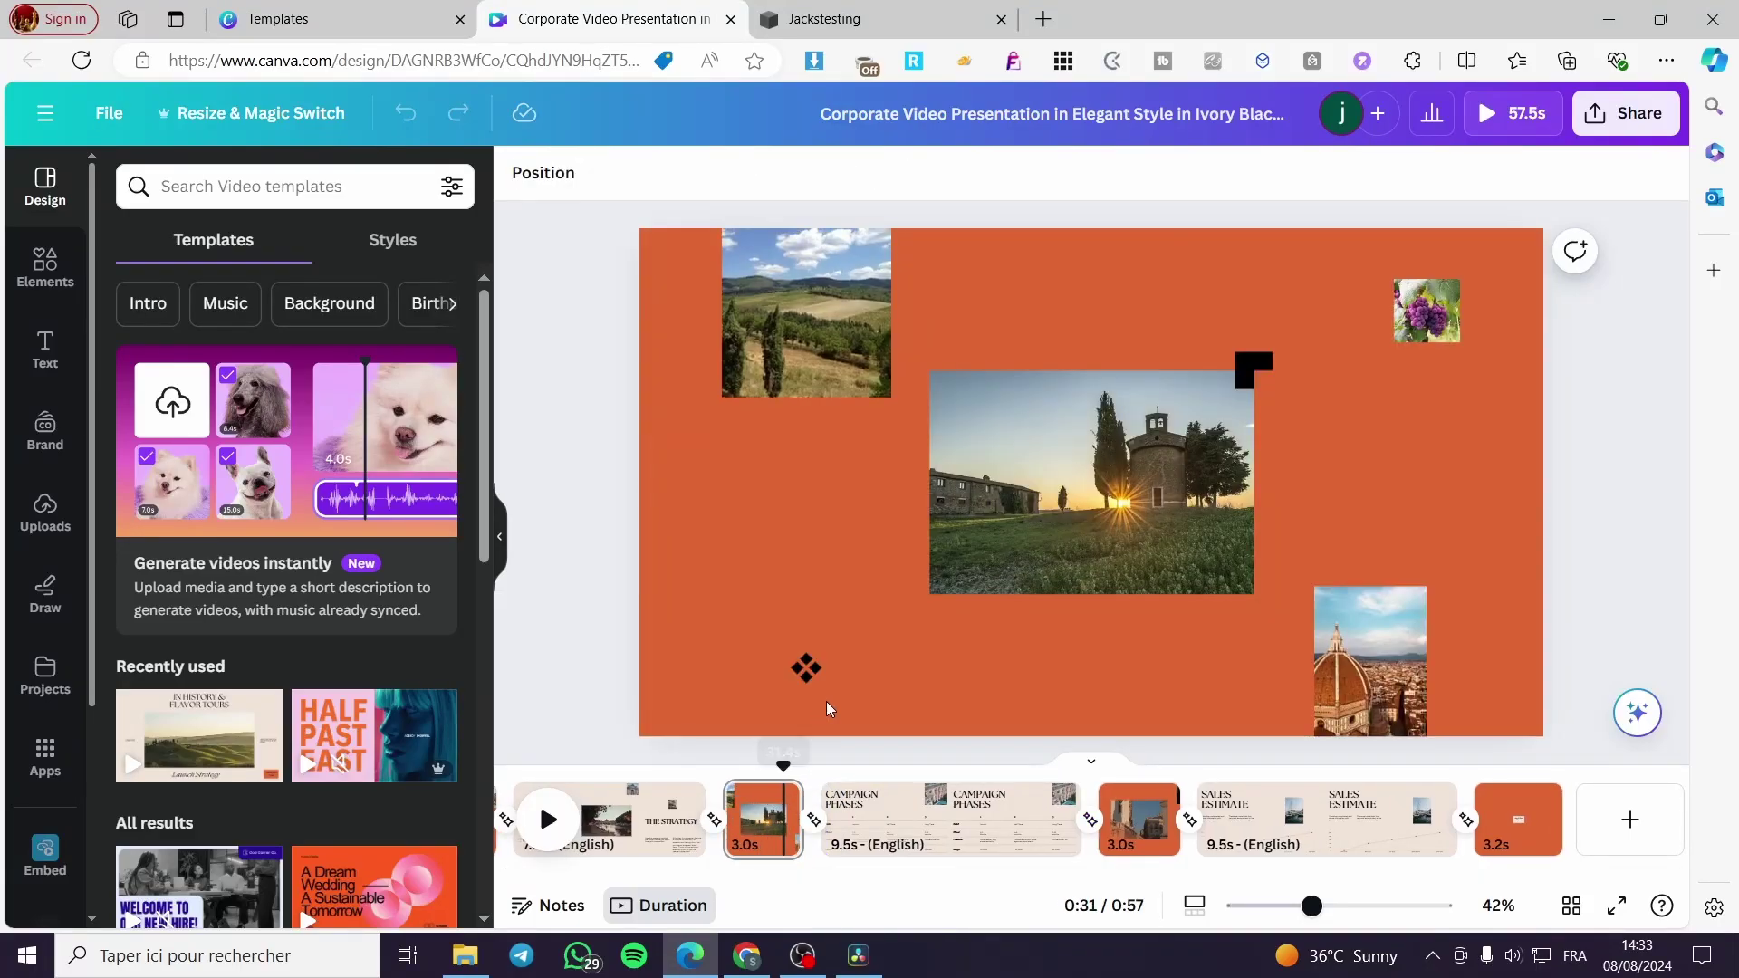
pyautogui.click(808, 667)
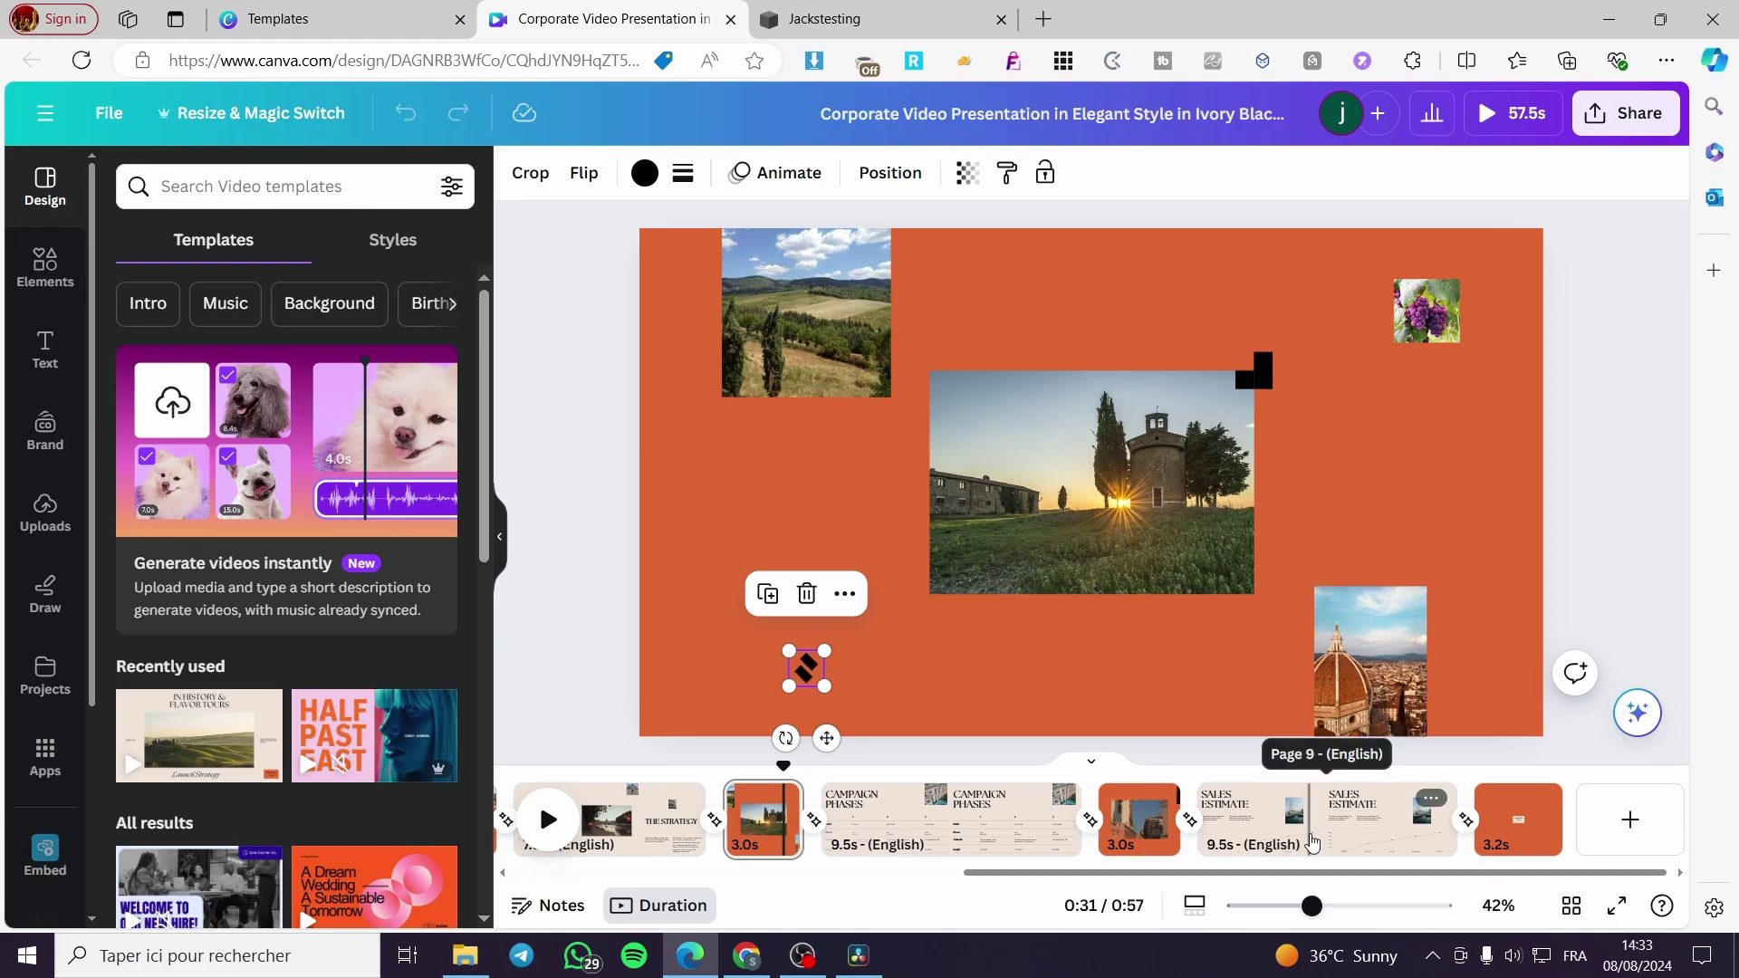
pyautogui.click(1308, 819)
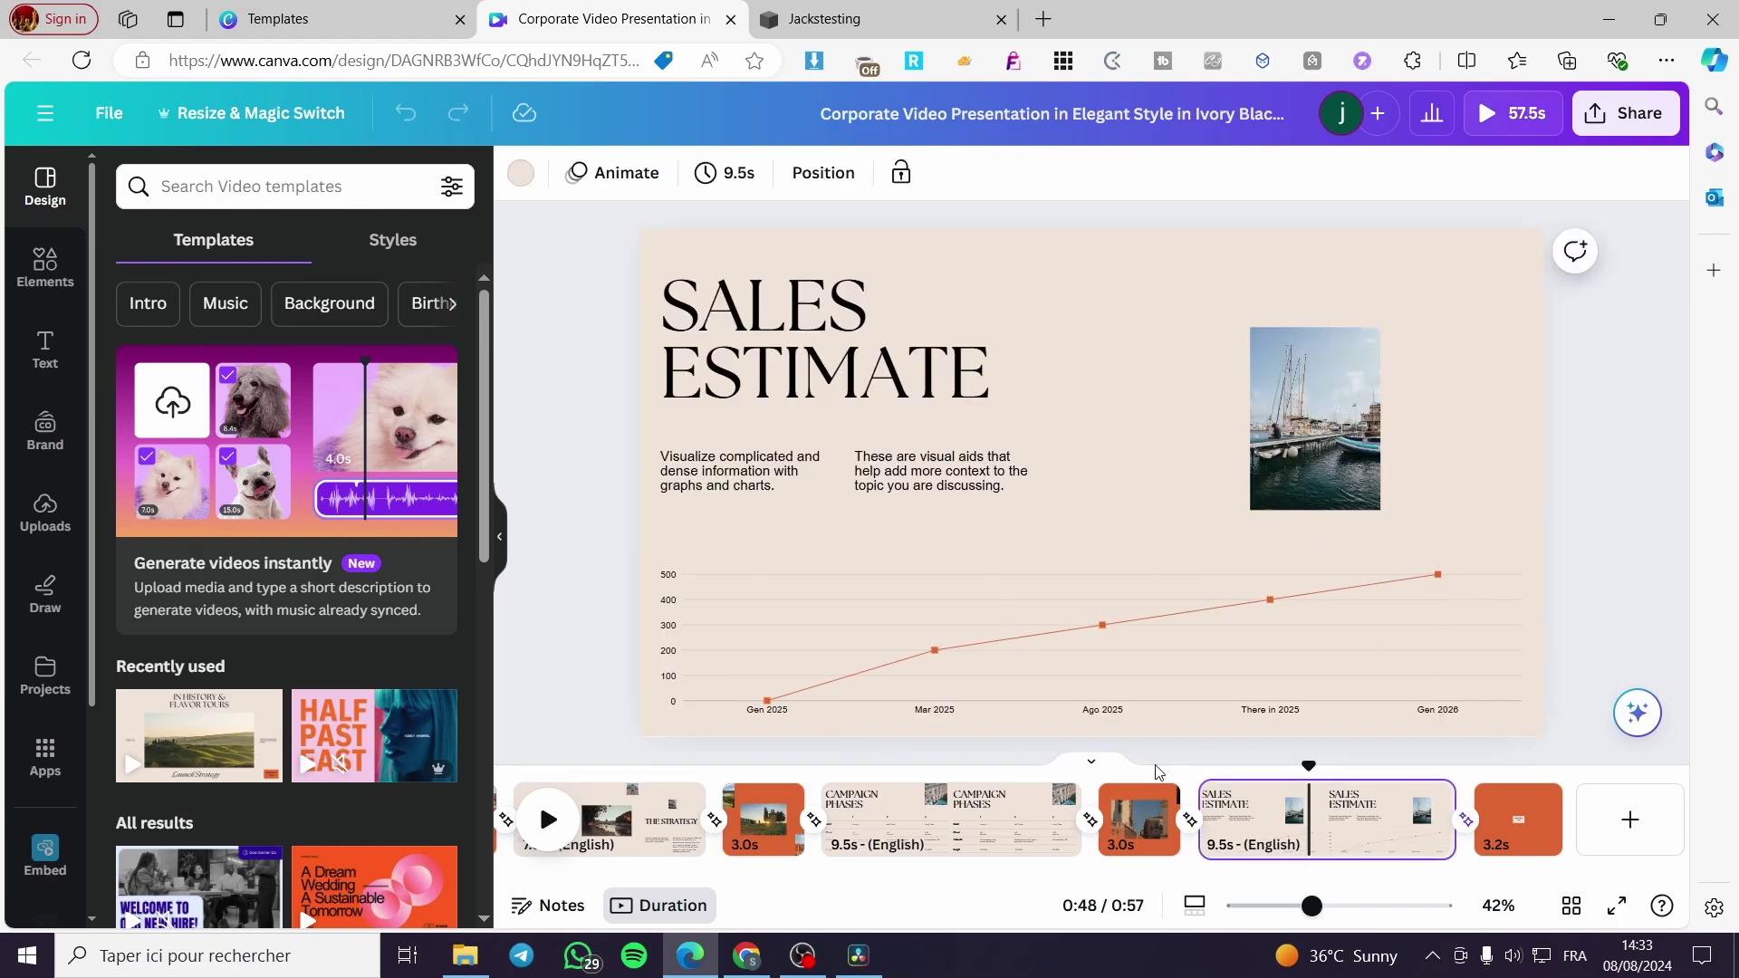
# - Open the MP4 download settings for all 10 pages, then return to the Squarespace editor
pyautogui.moveTo(1096, 639)
pyautogui.click(1625, 112)
pyautogui.click(1493, 719)
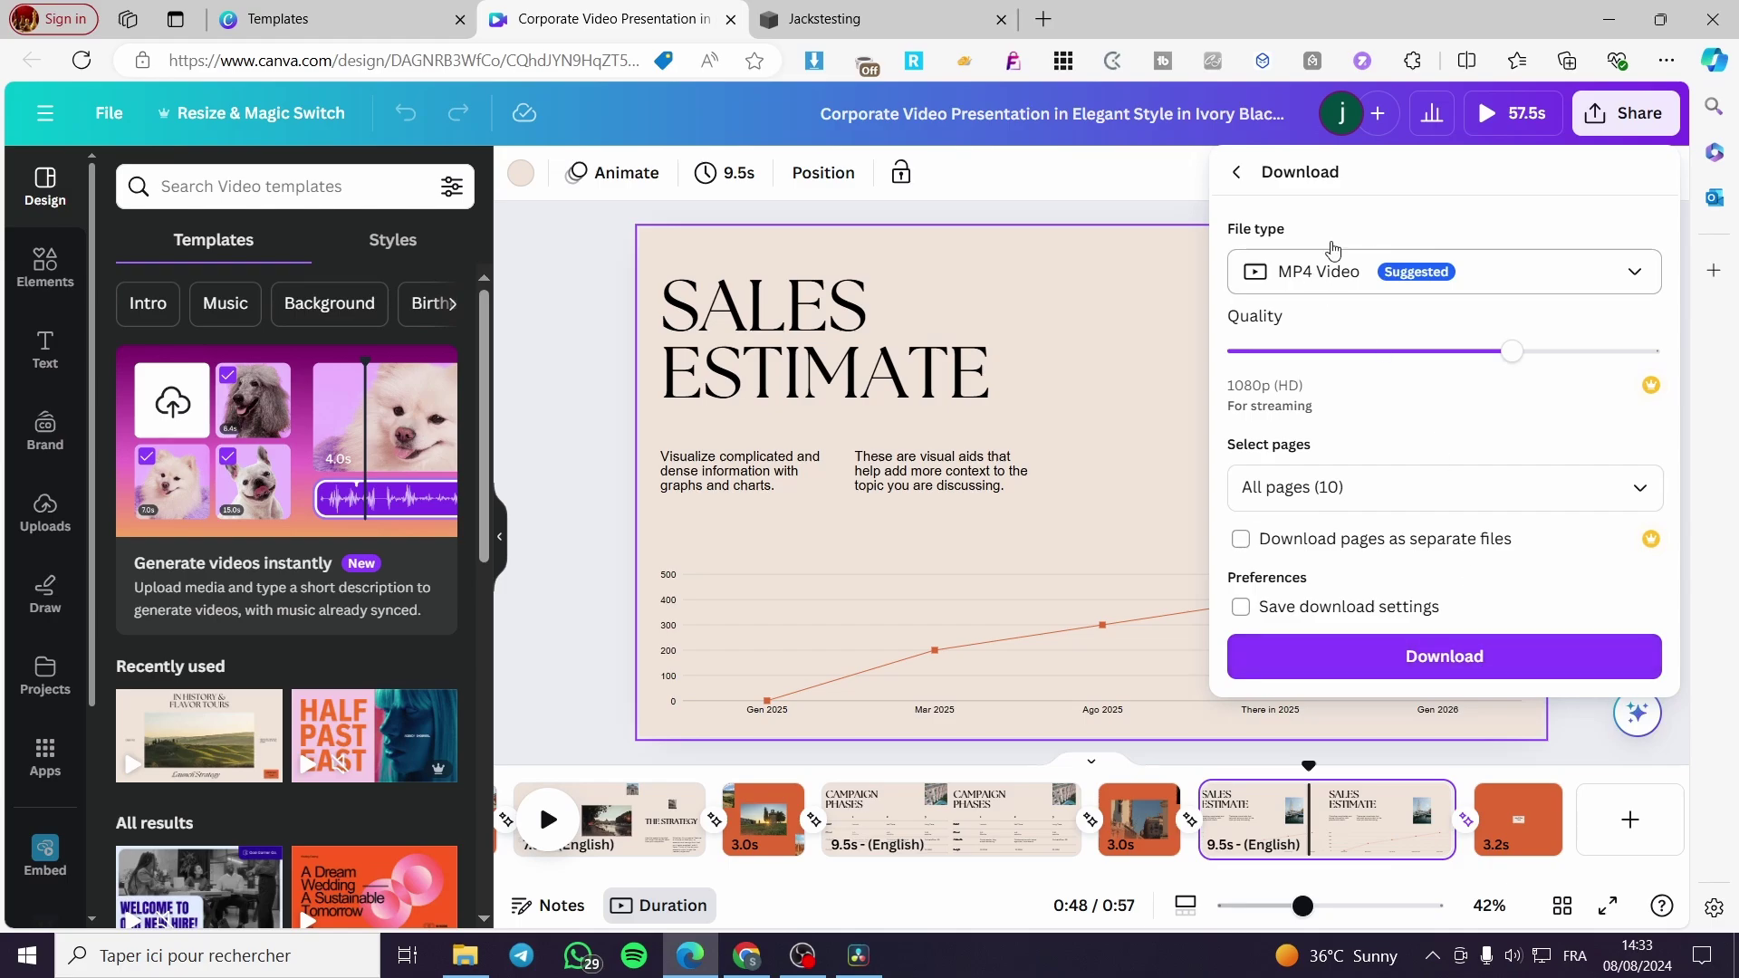
pyautogui.click(824, 19)
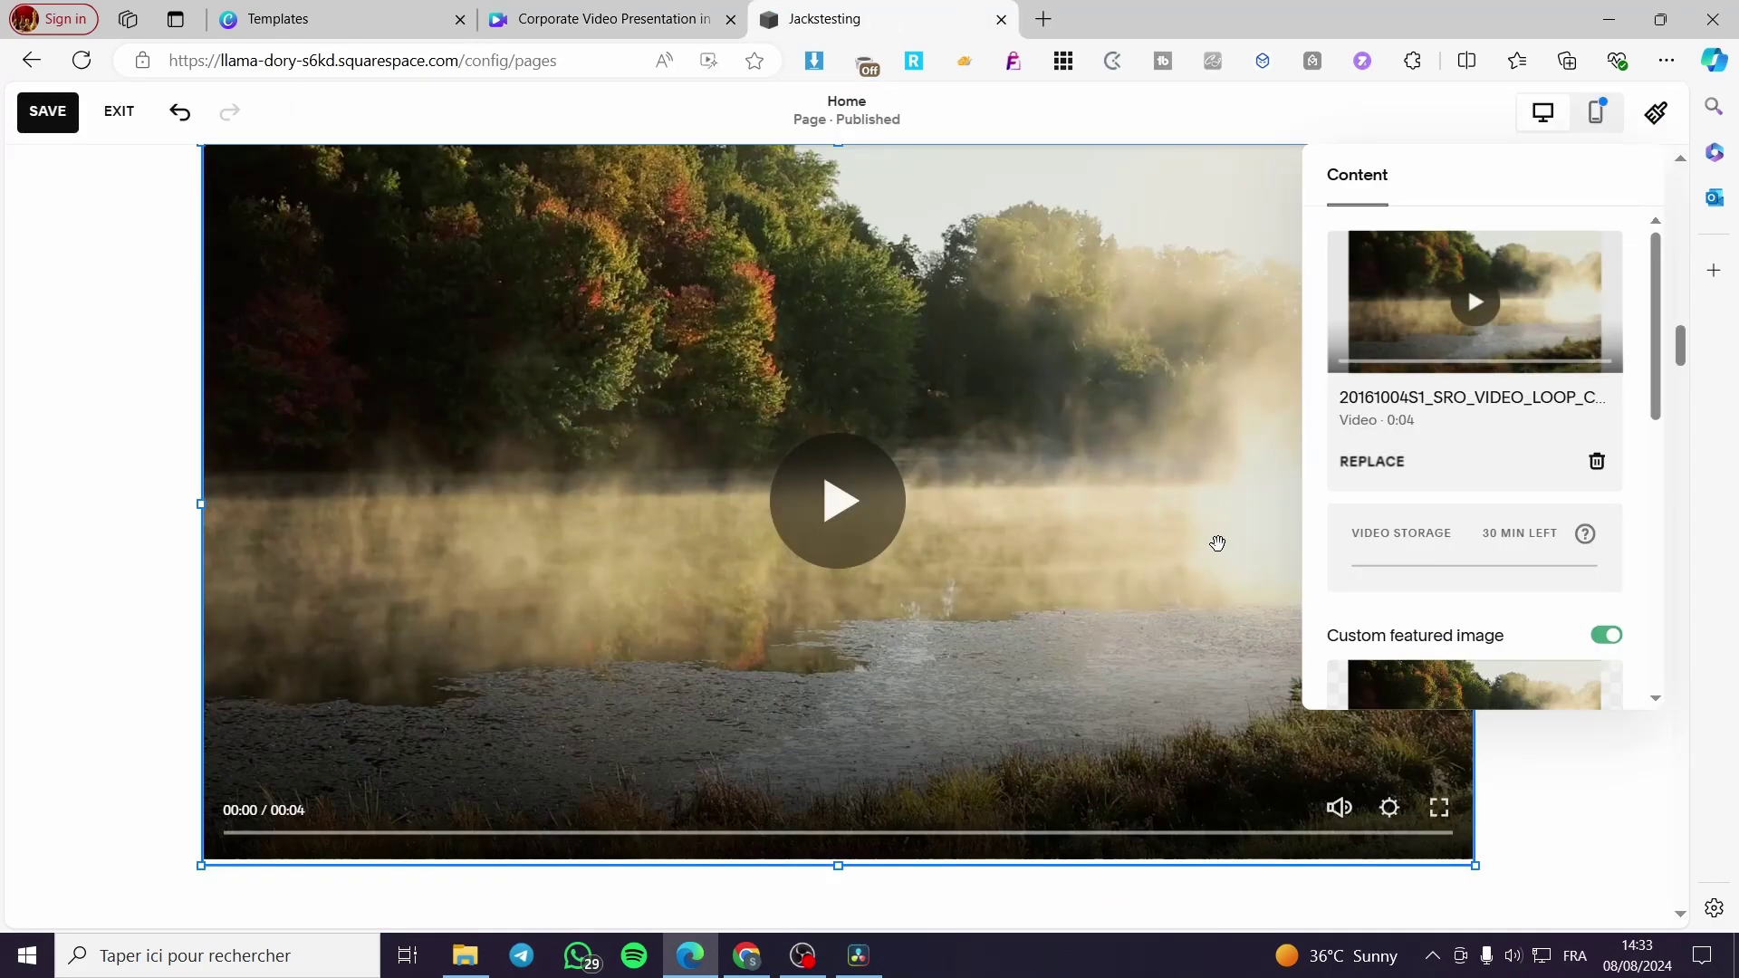
# - Cancel replacing the video with an uploaded file and go back to the Canva presentation
pyautogui.click(1386, 465)
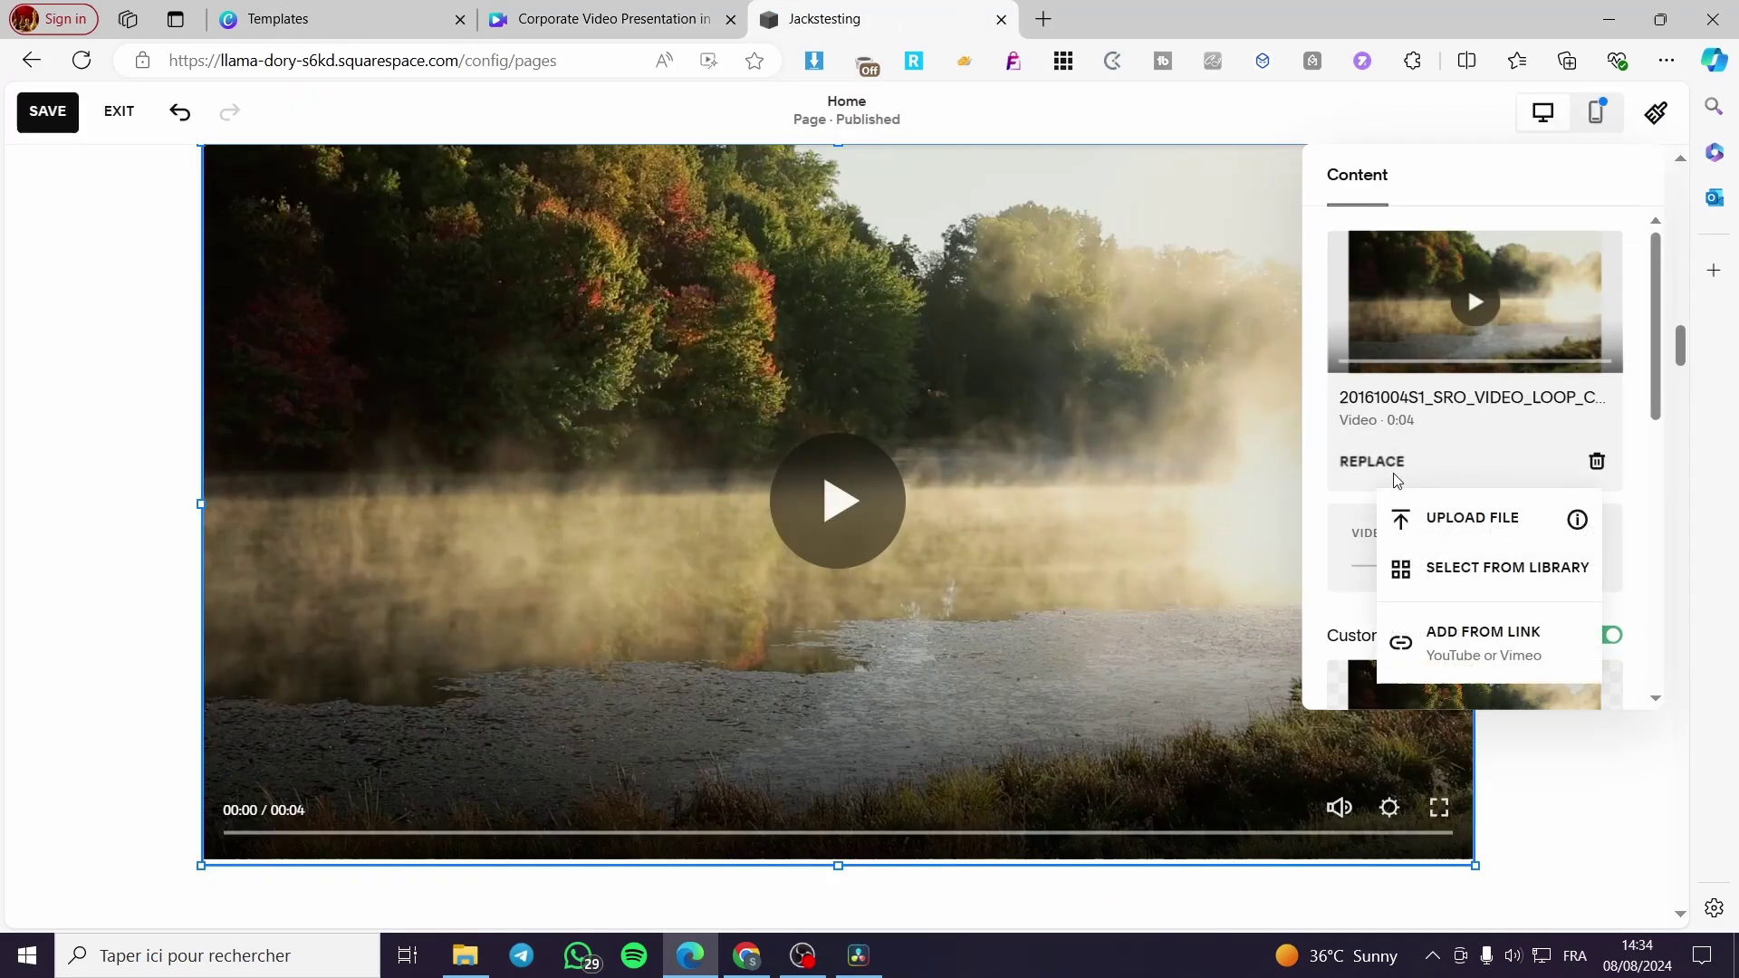
pyautogui.click(1489, 518)
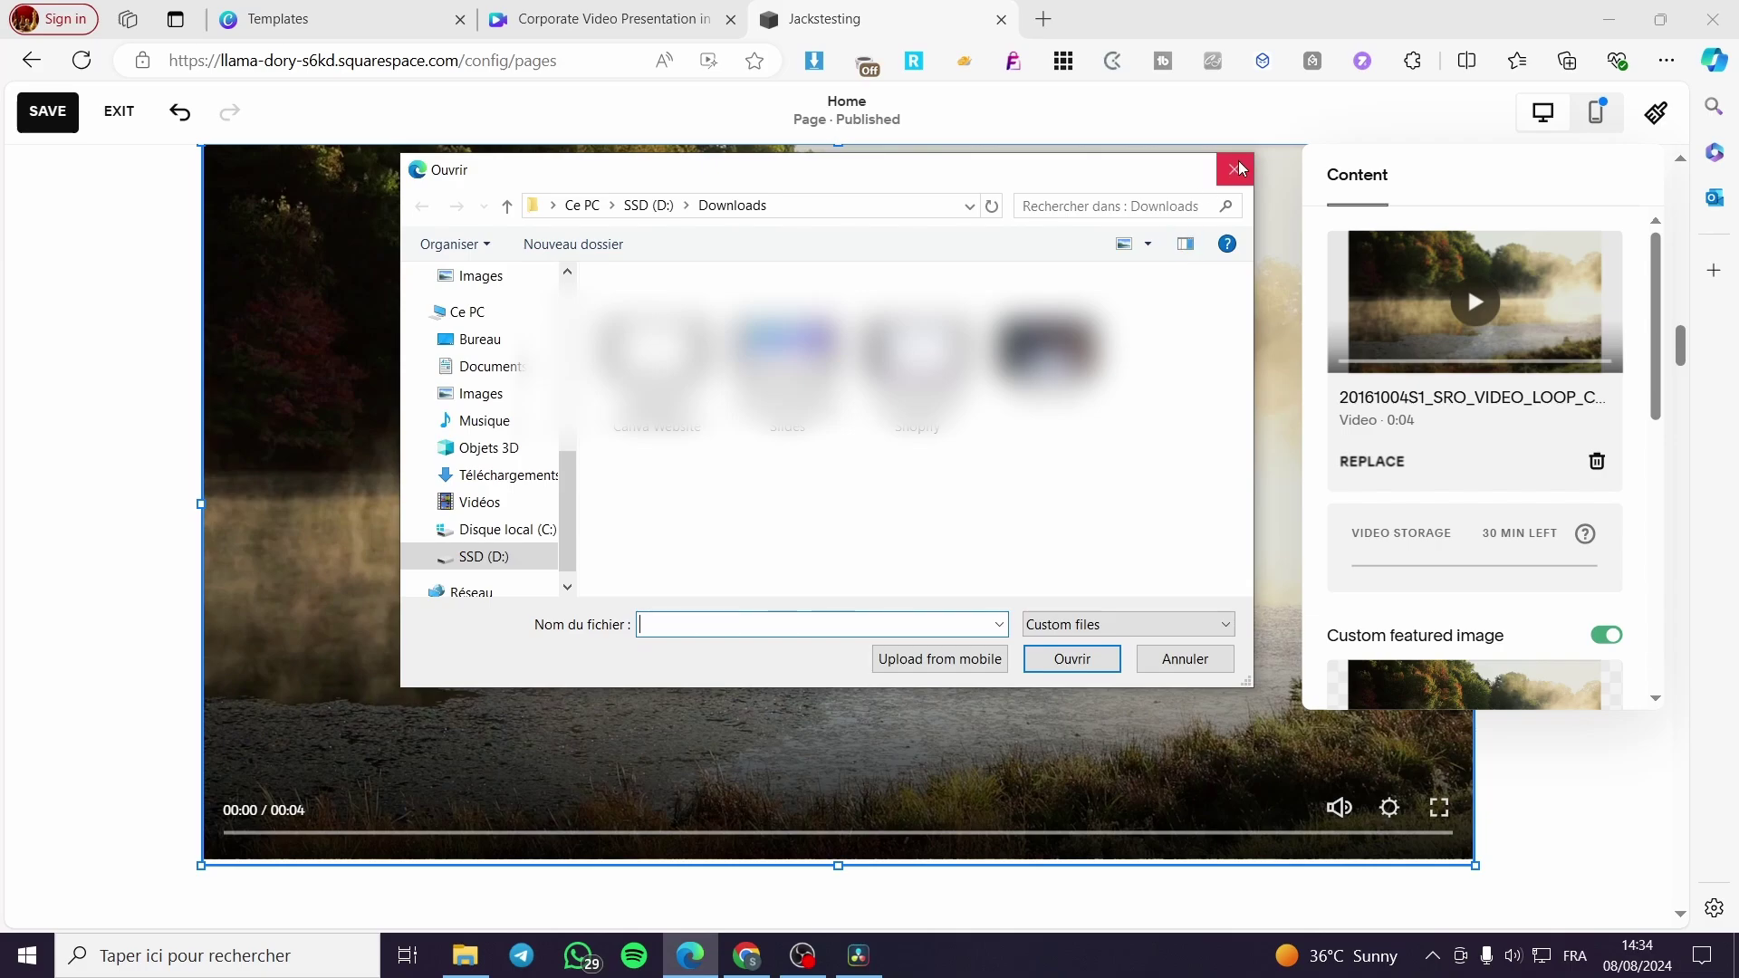
pyautogui.click(1240, 168)
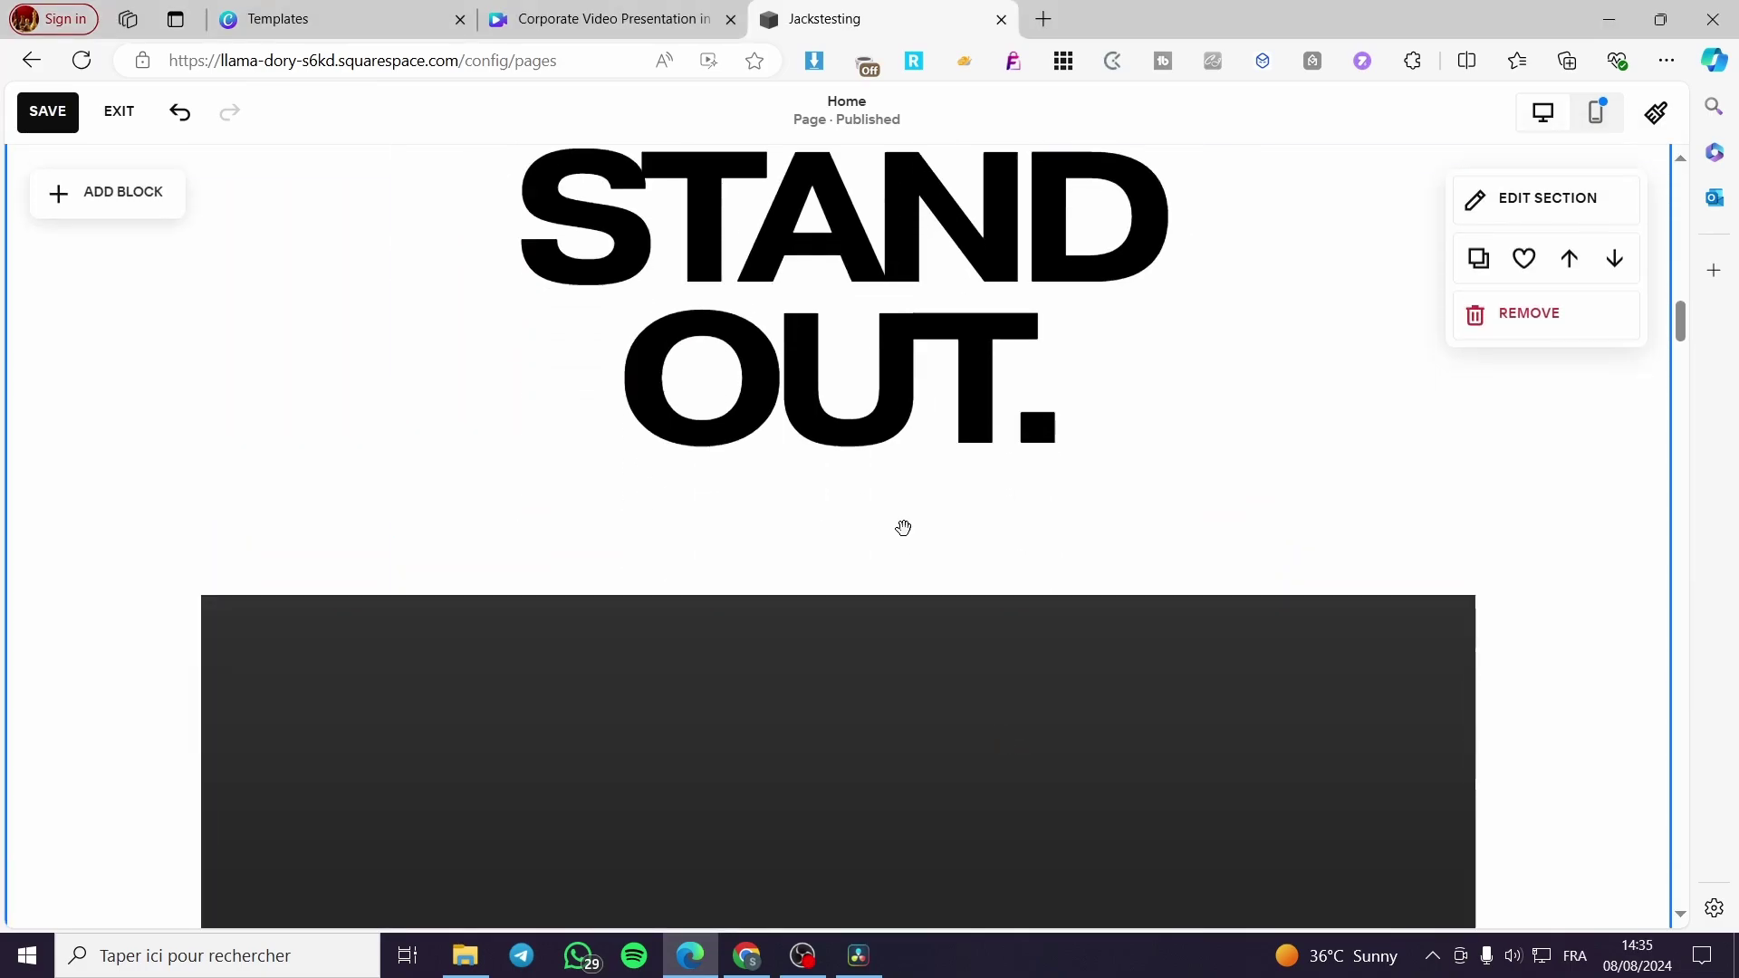
pyautogui.click(638, 14)
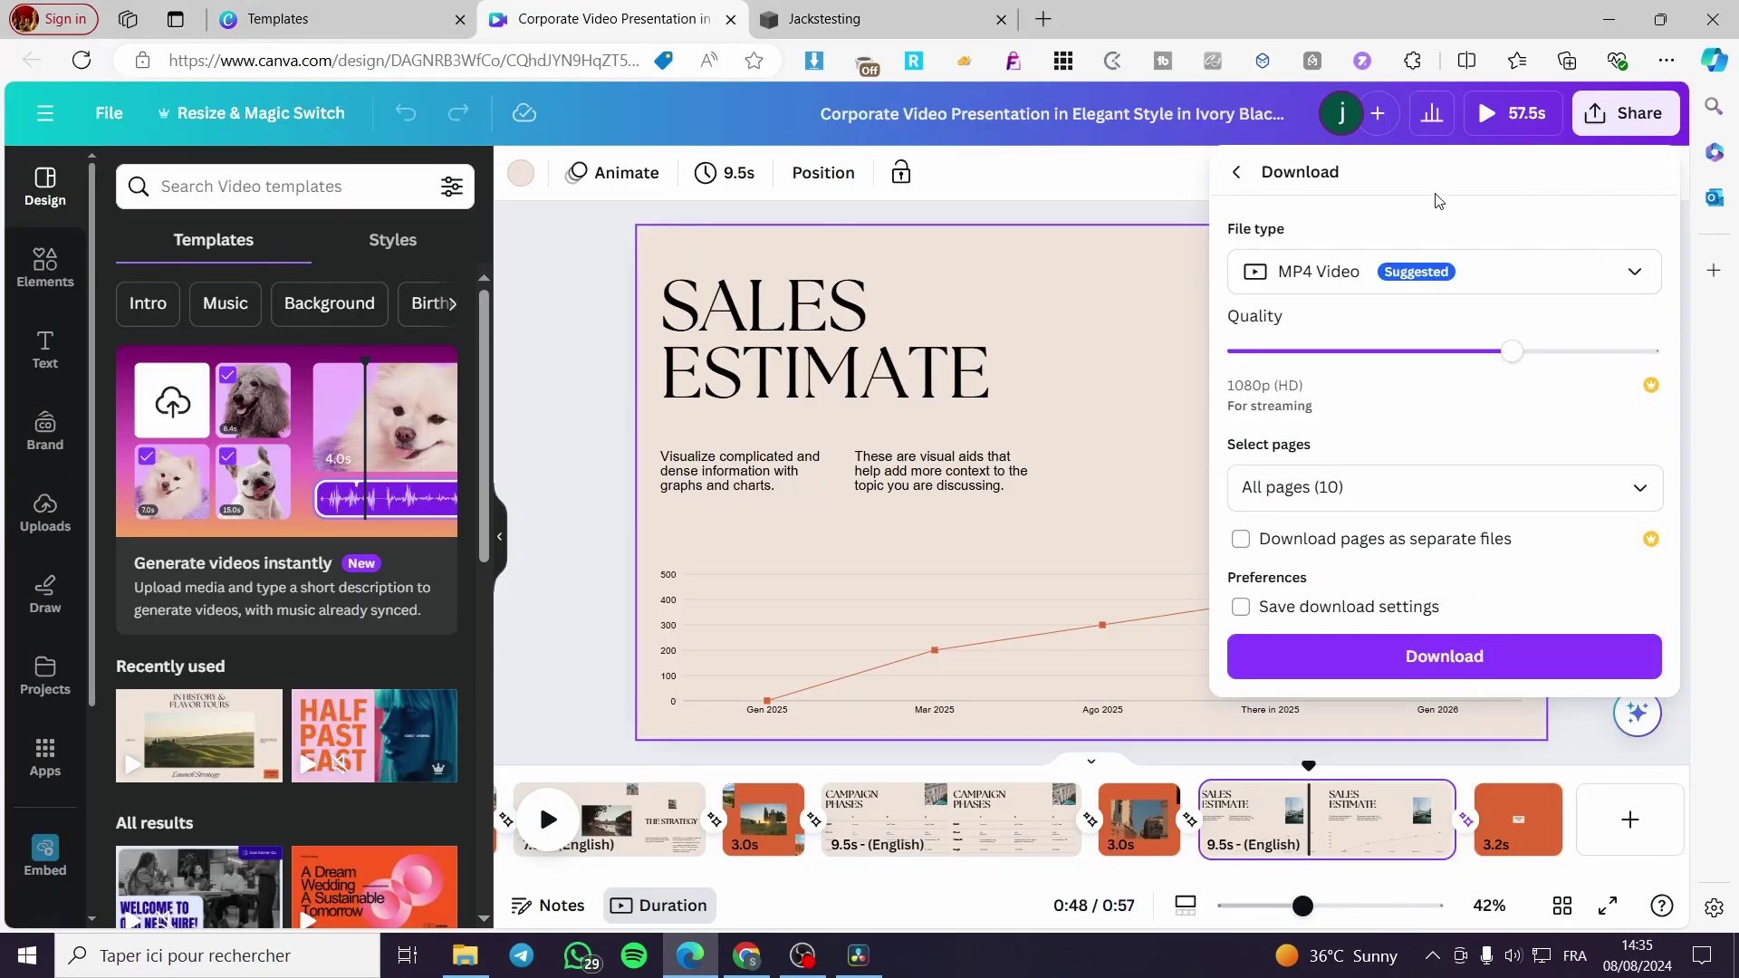
# - Close Canva's download settings and the template preview on the Templates tab
pyautogui.click(562, 360)
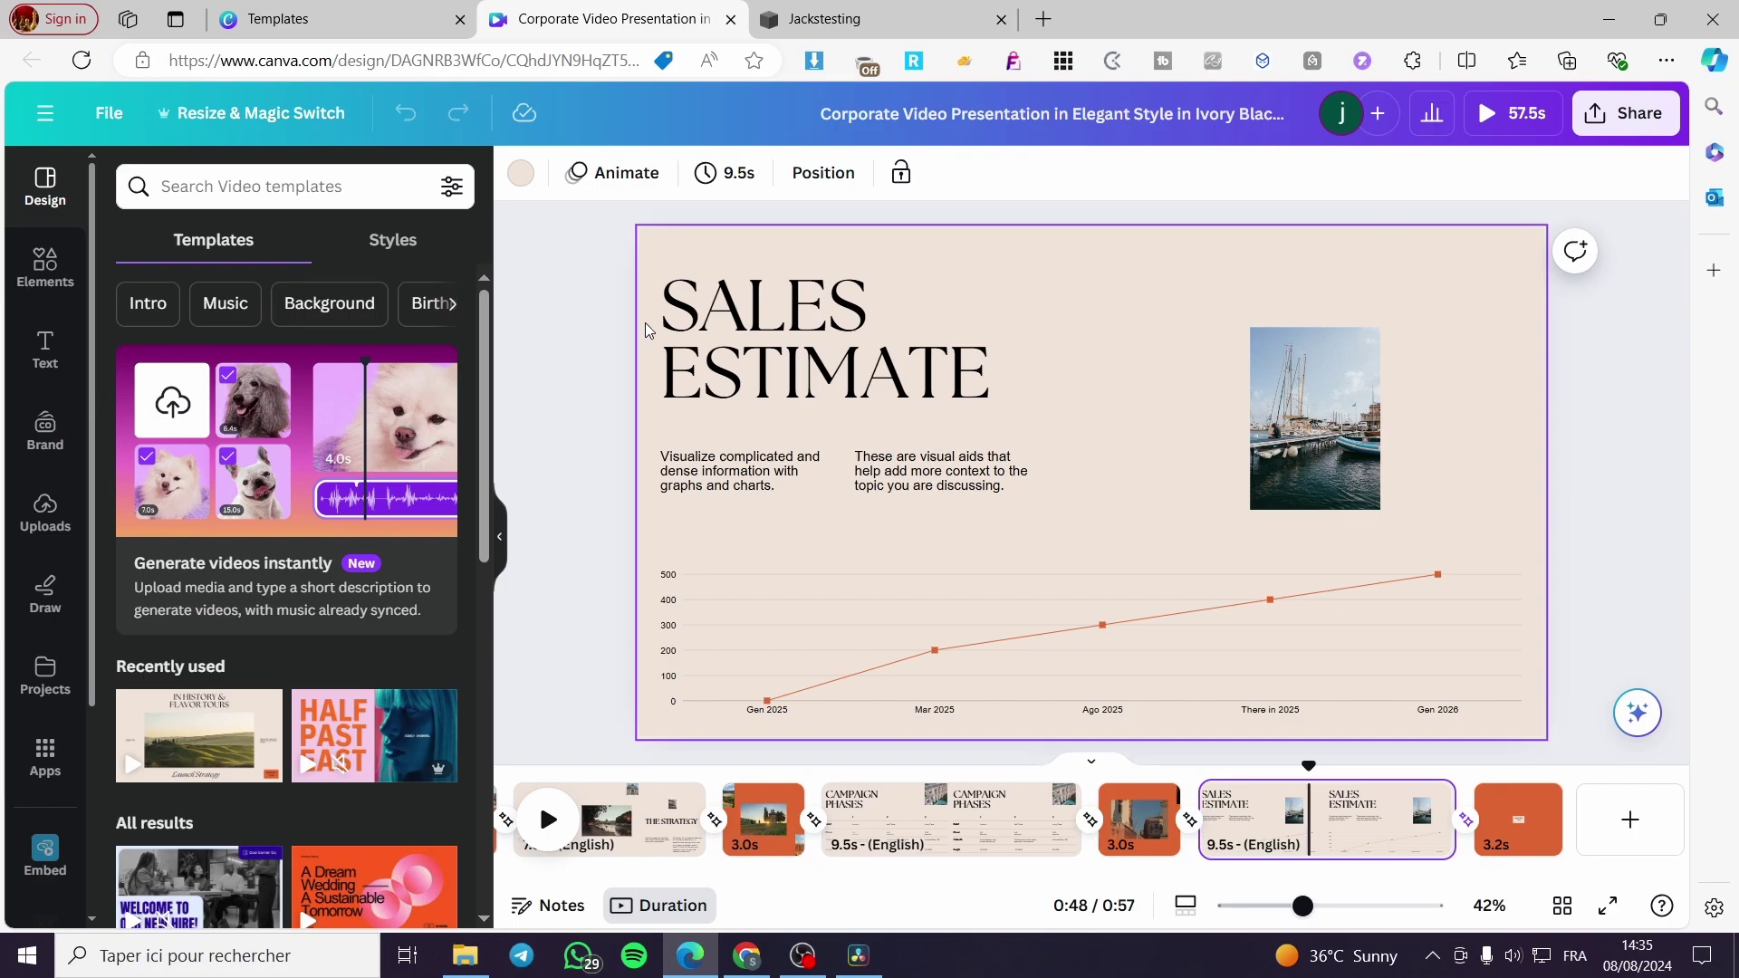
pyautogui.click(272, 18)
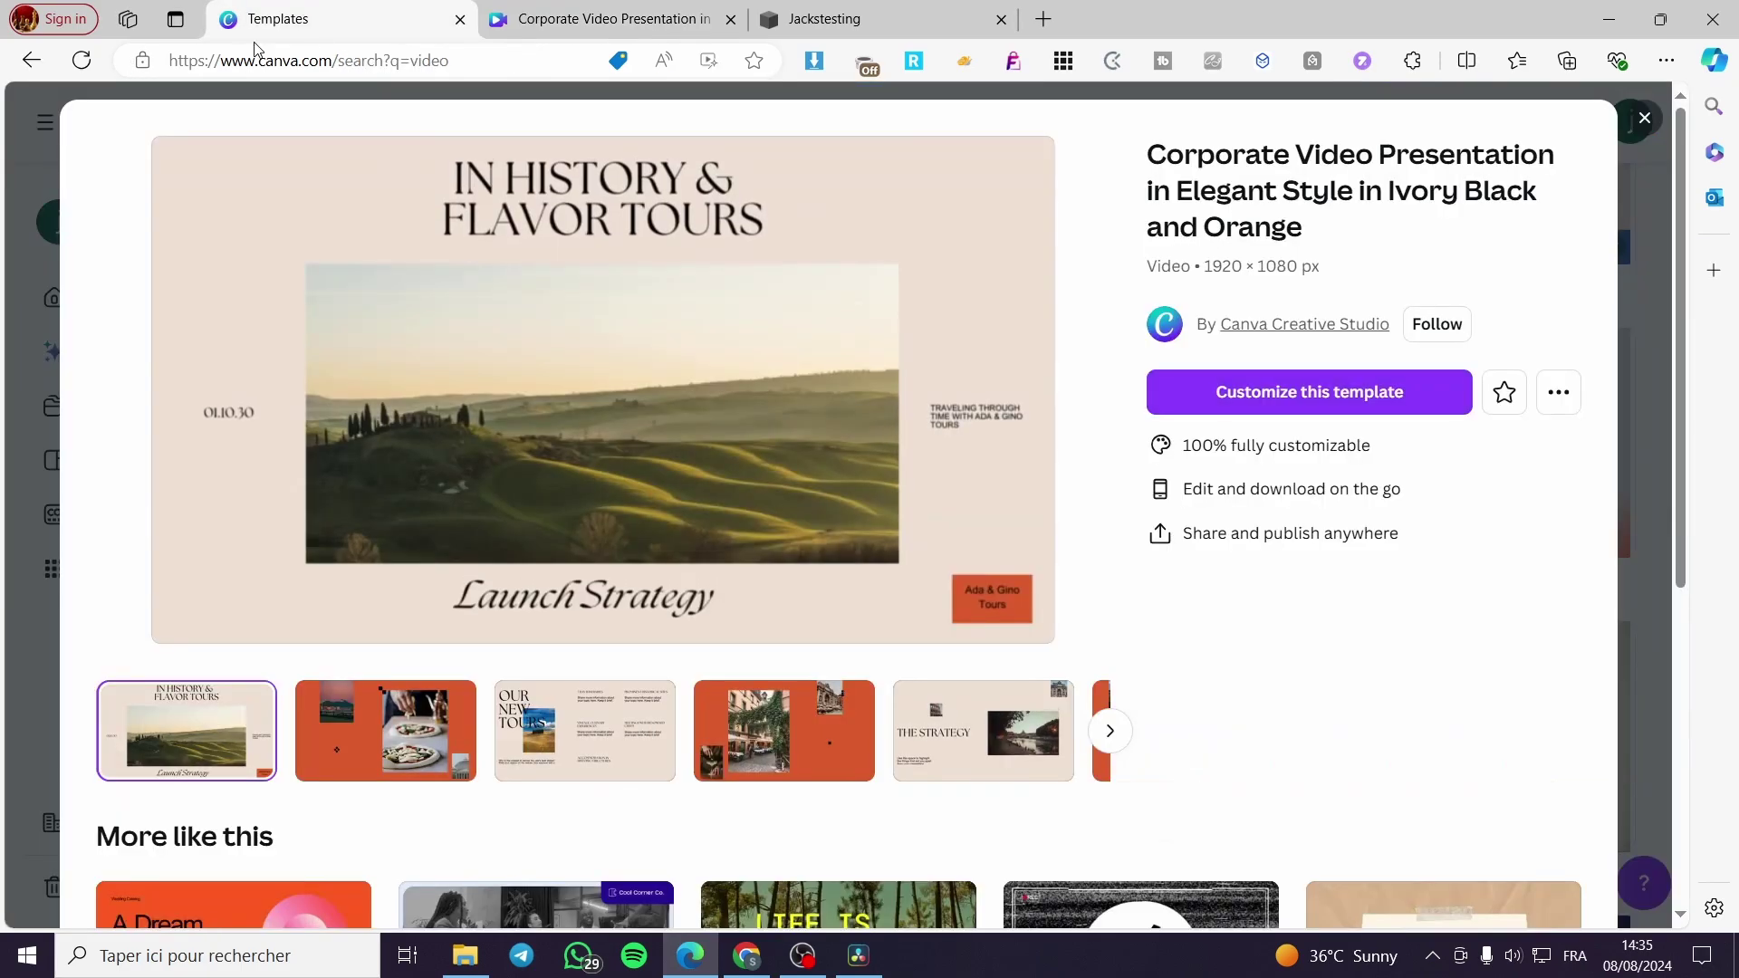
pyautogui.click(1644, 118)
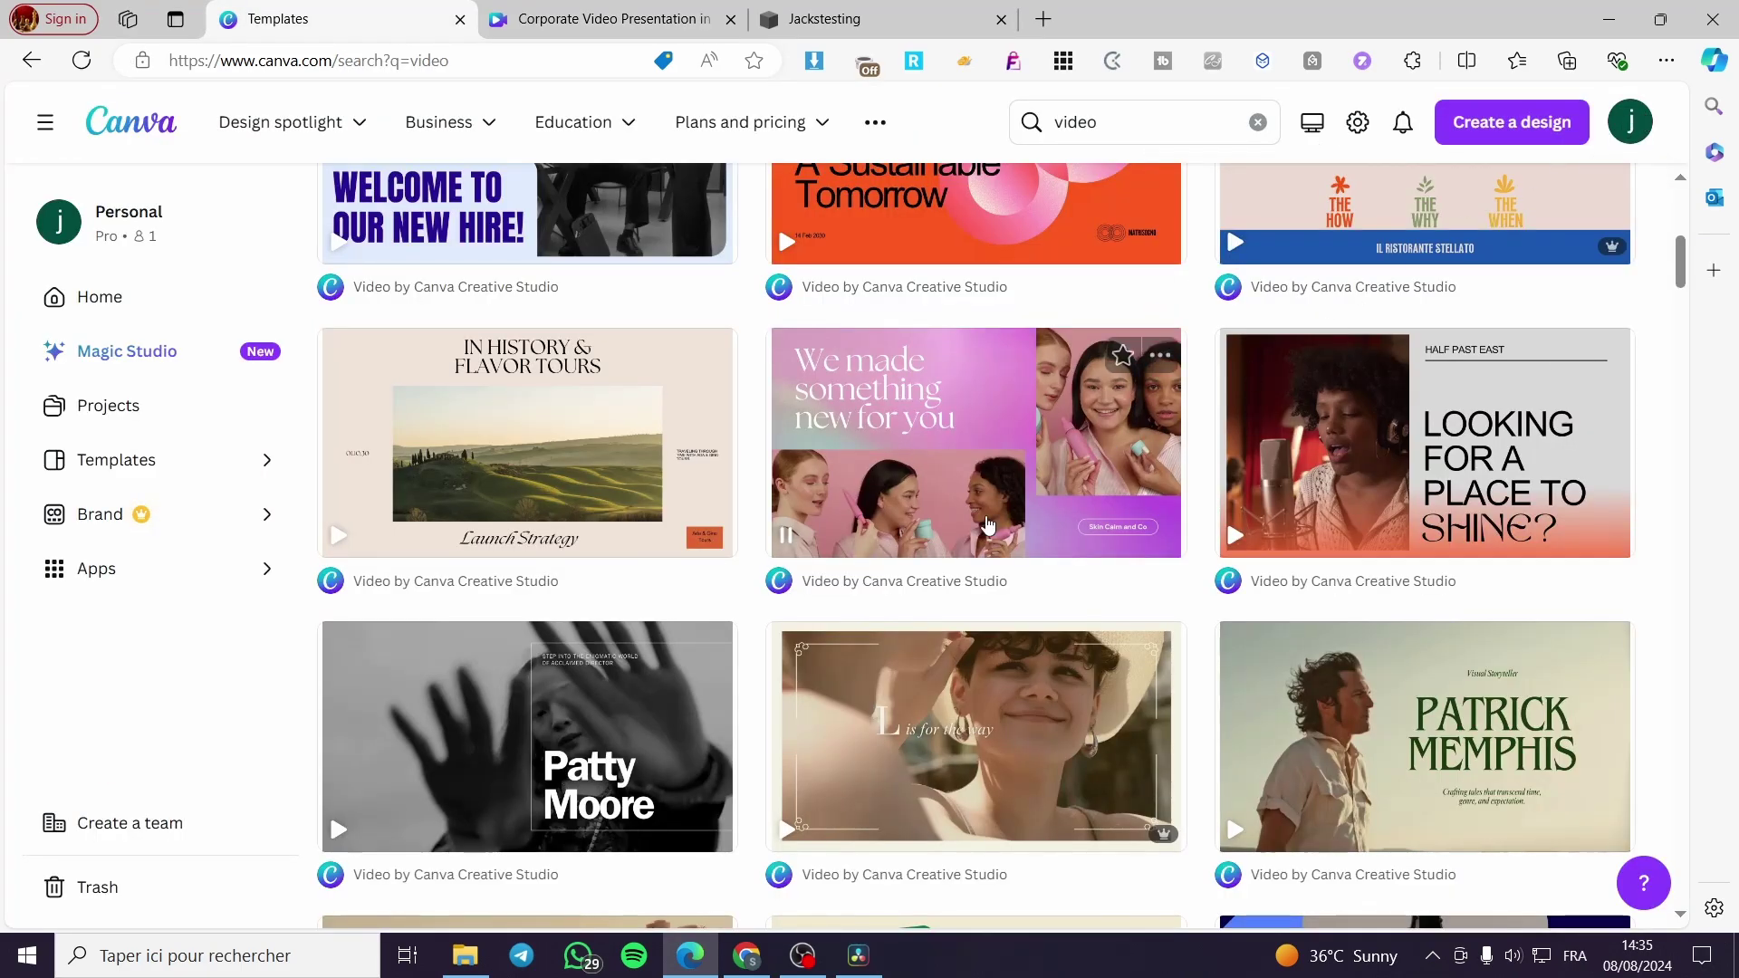
pyautogui.scroll(5, 982, 528)
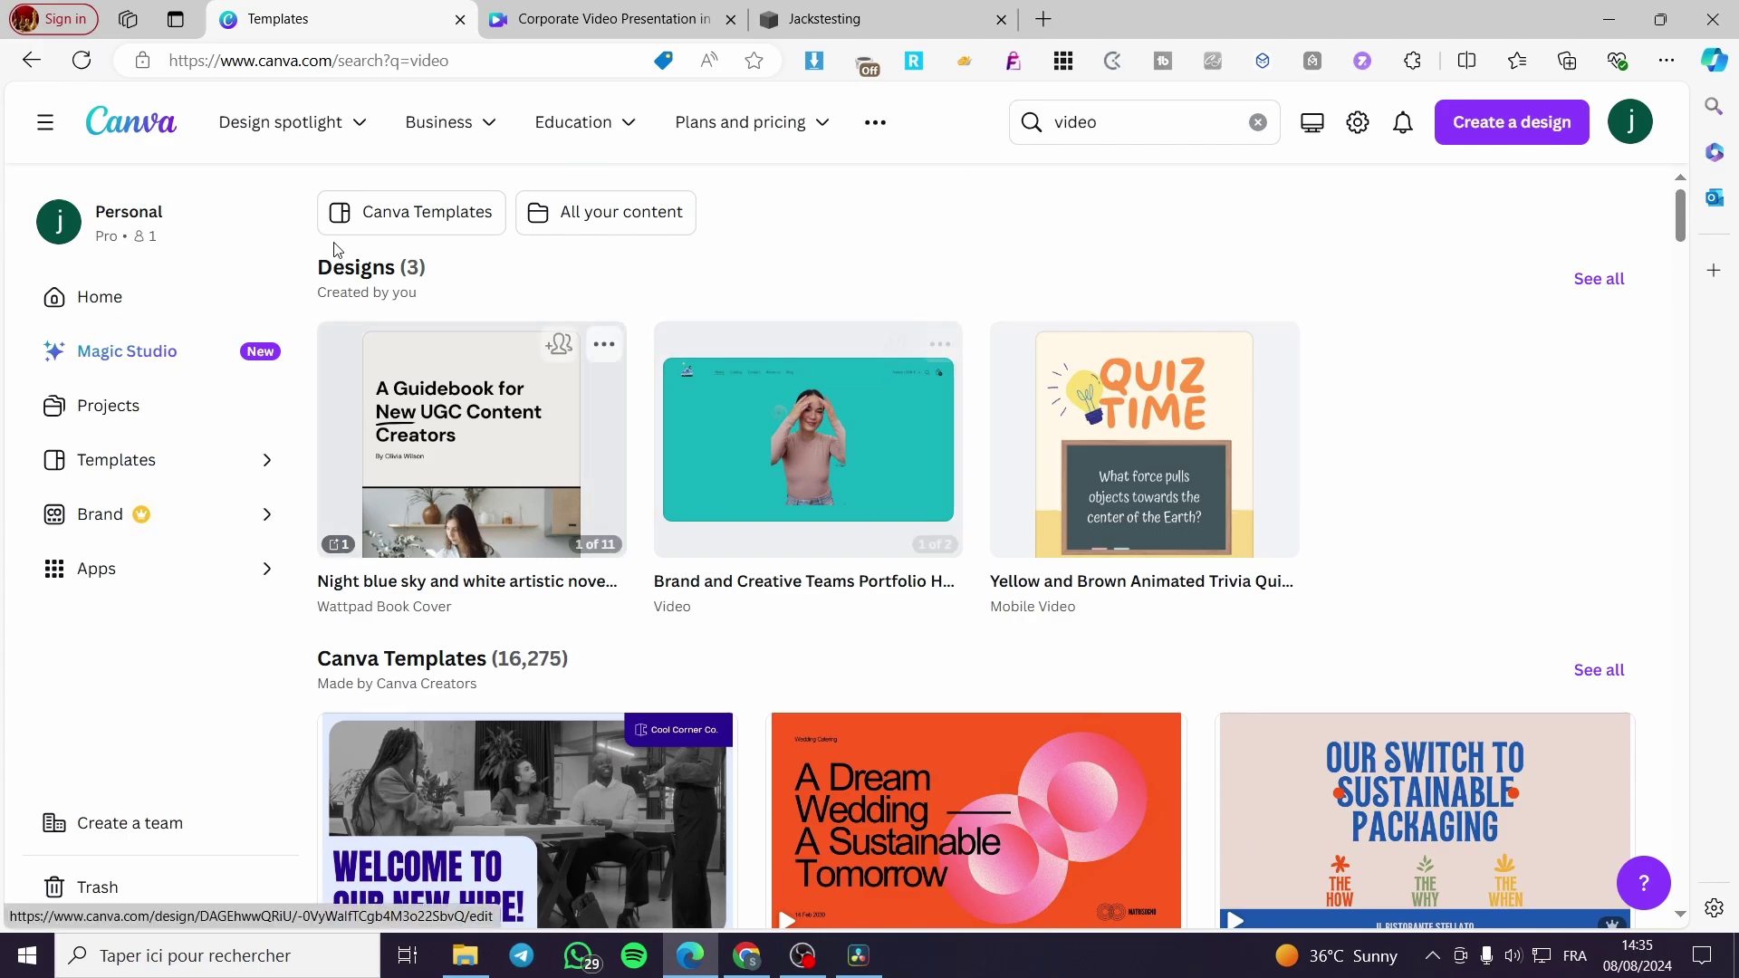
pyautogui.moveTo(206, 129)
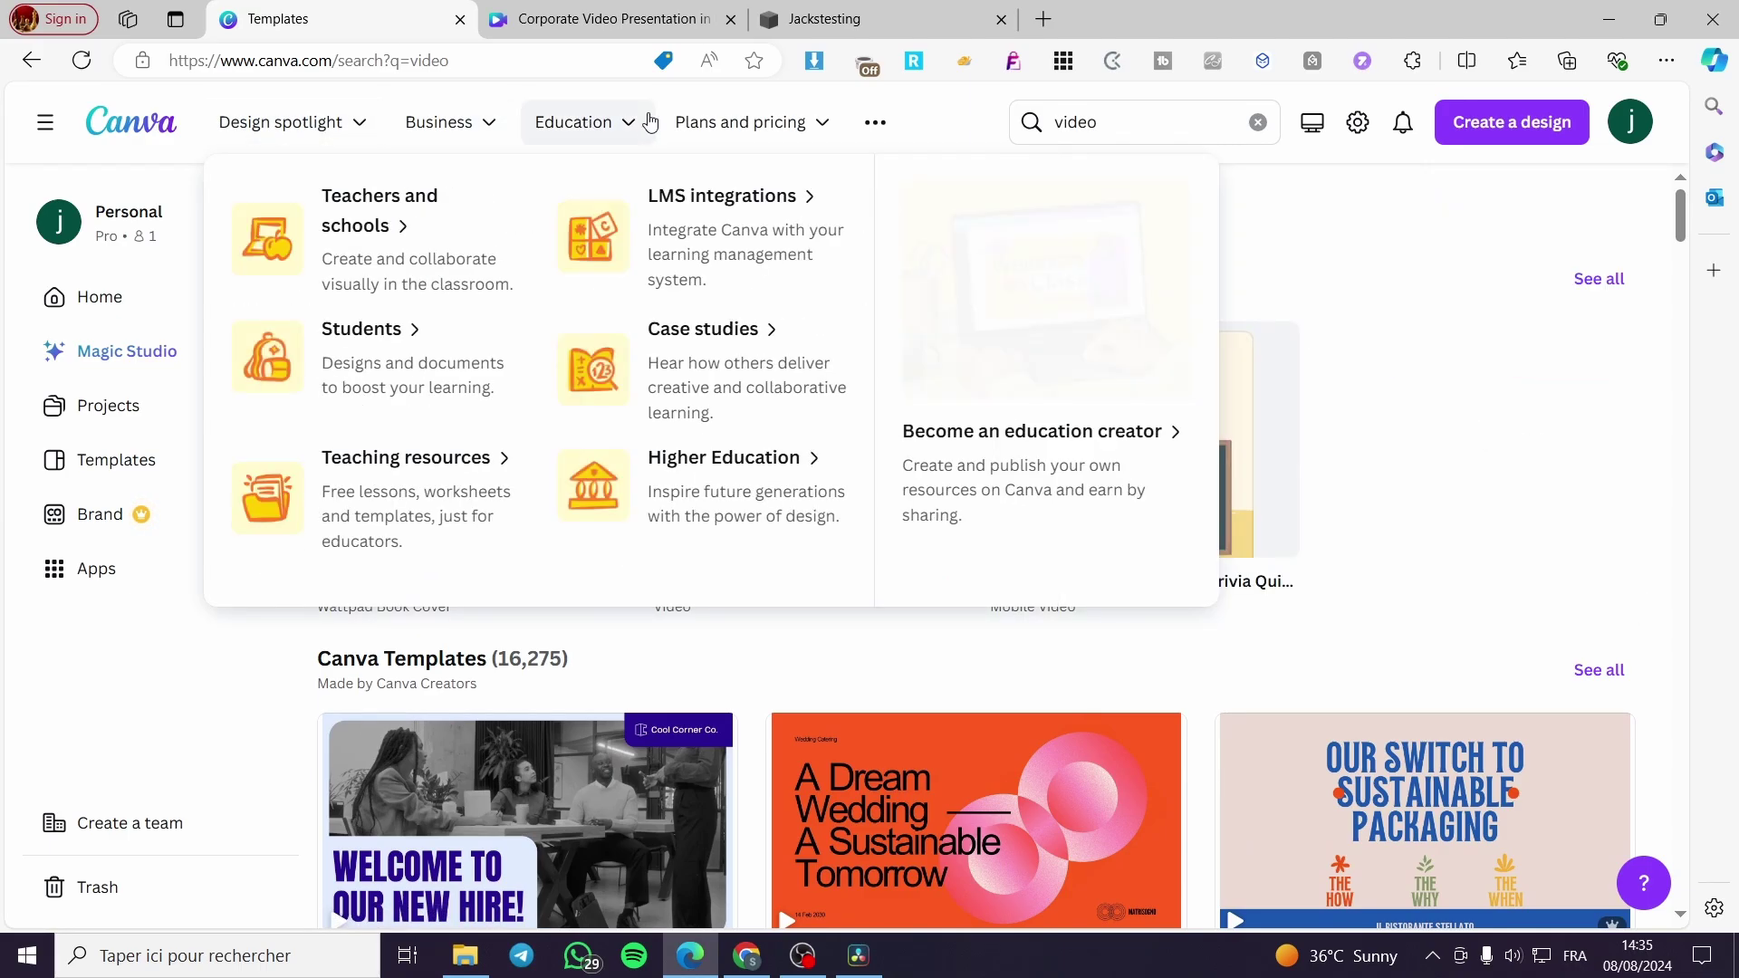
# - Check the MAKE IT STAND OUT. area of the Squarespace home page, then return to the Canva presentation
pyautogui.click(824, 18)
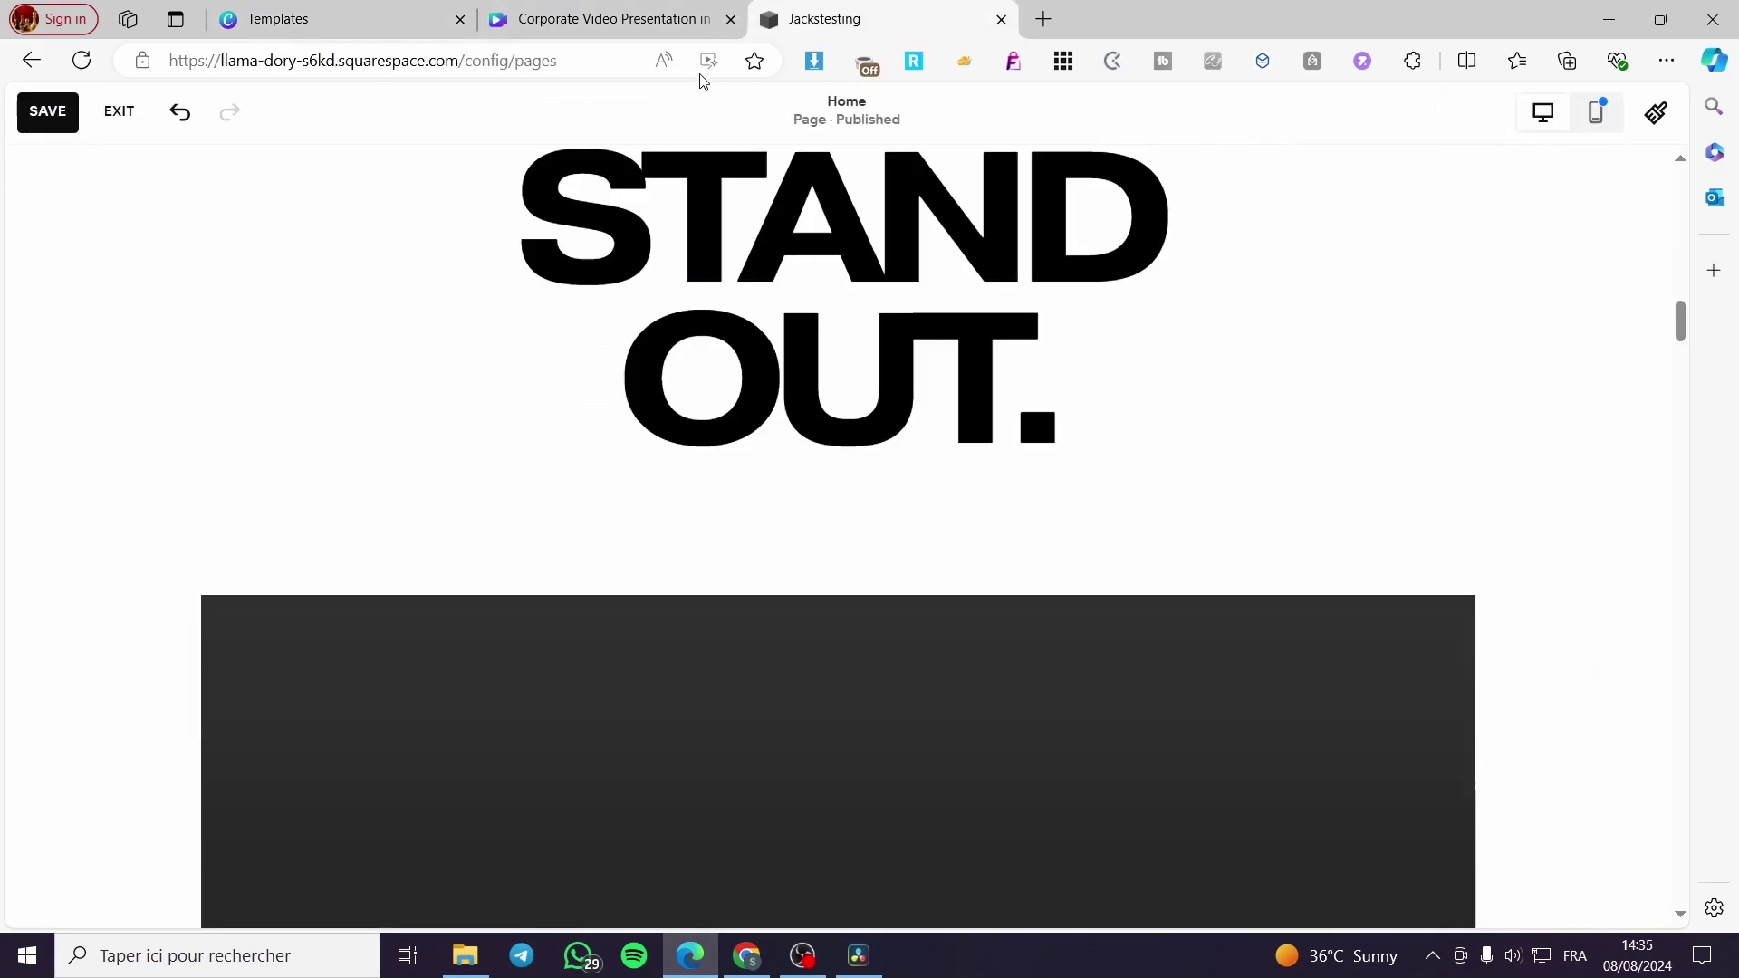
pyautogui.scroll(5, 543, 363)
pyautogui.scroll(5, 619, 392)
pyautogui.scroll(-10, 717, 457)
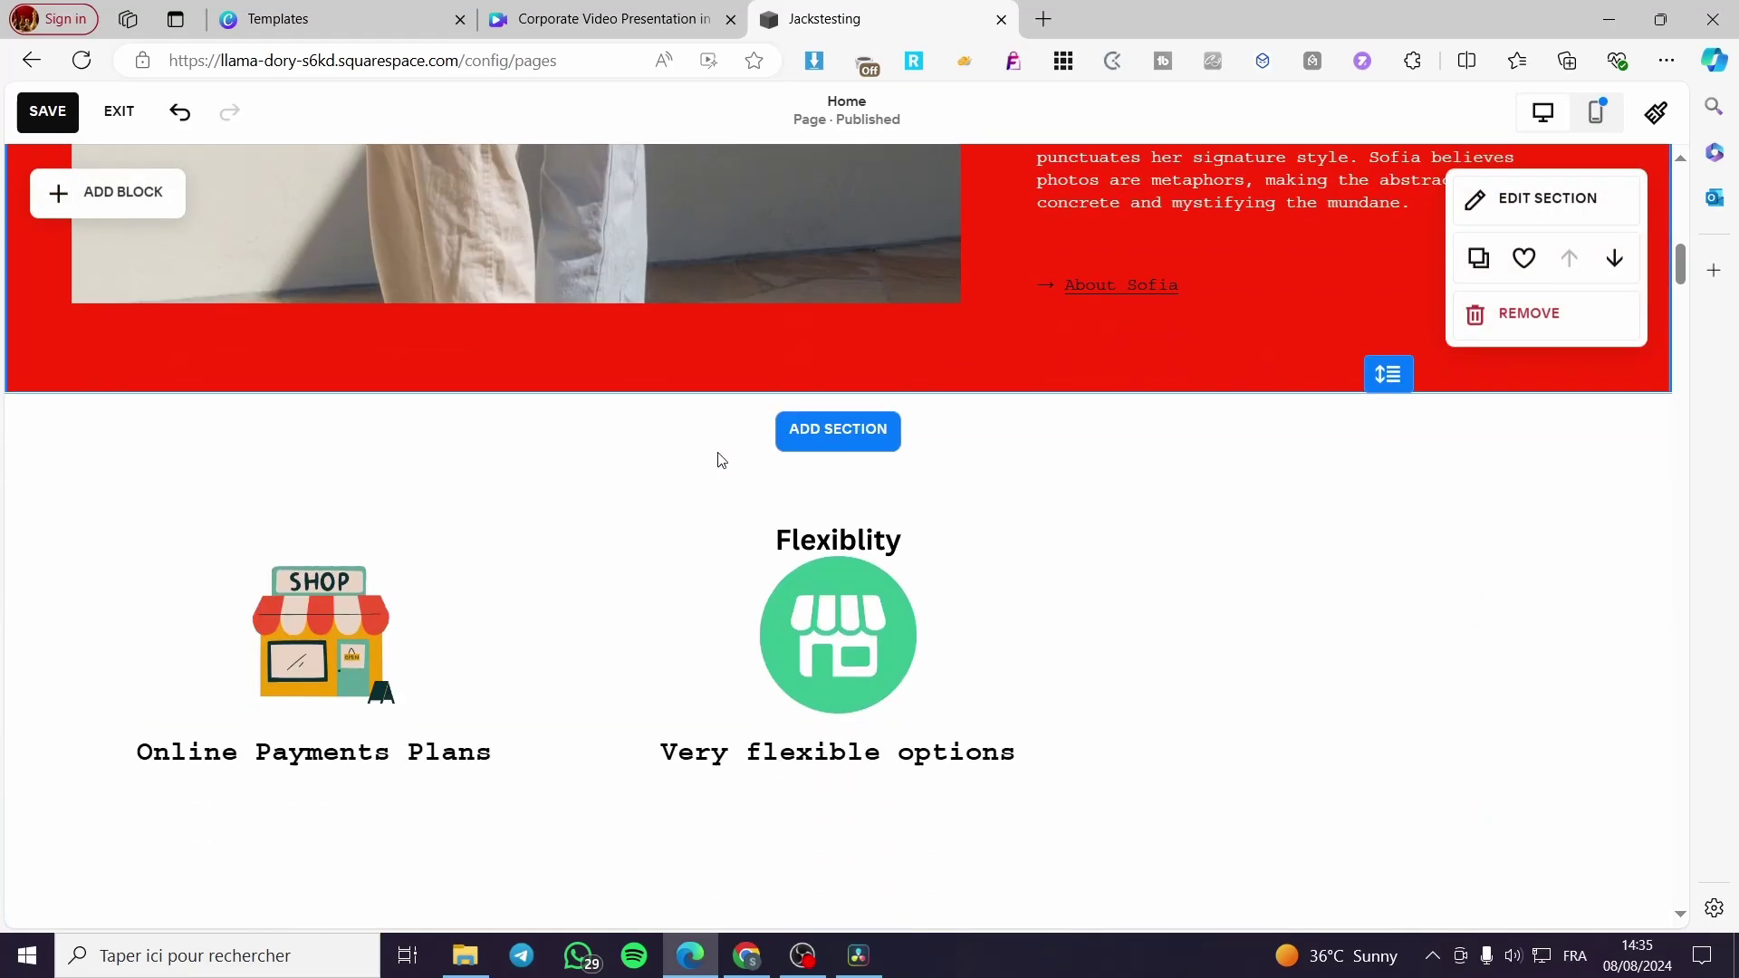
pyautogui.click(580, 7)
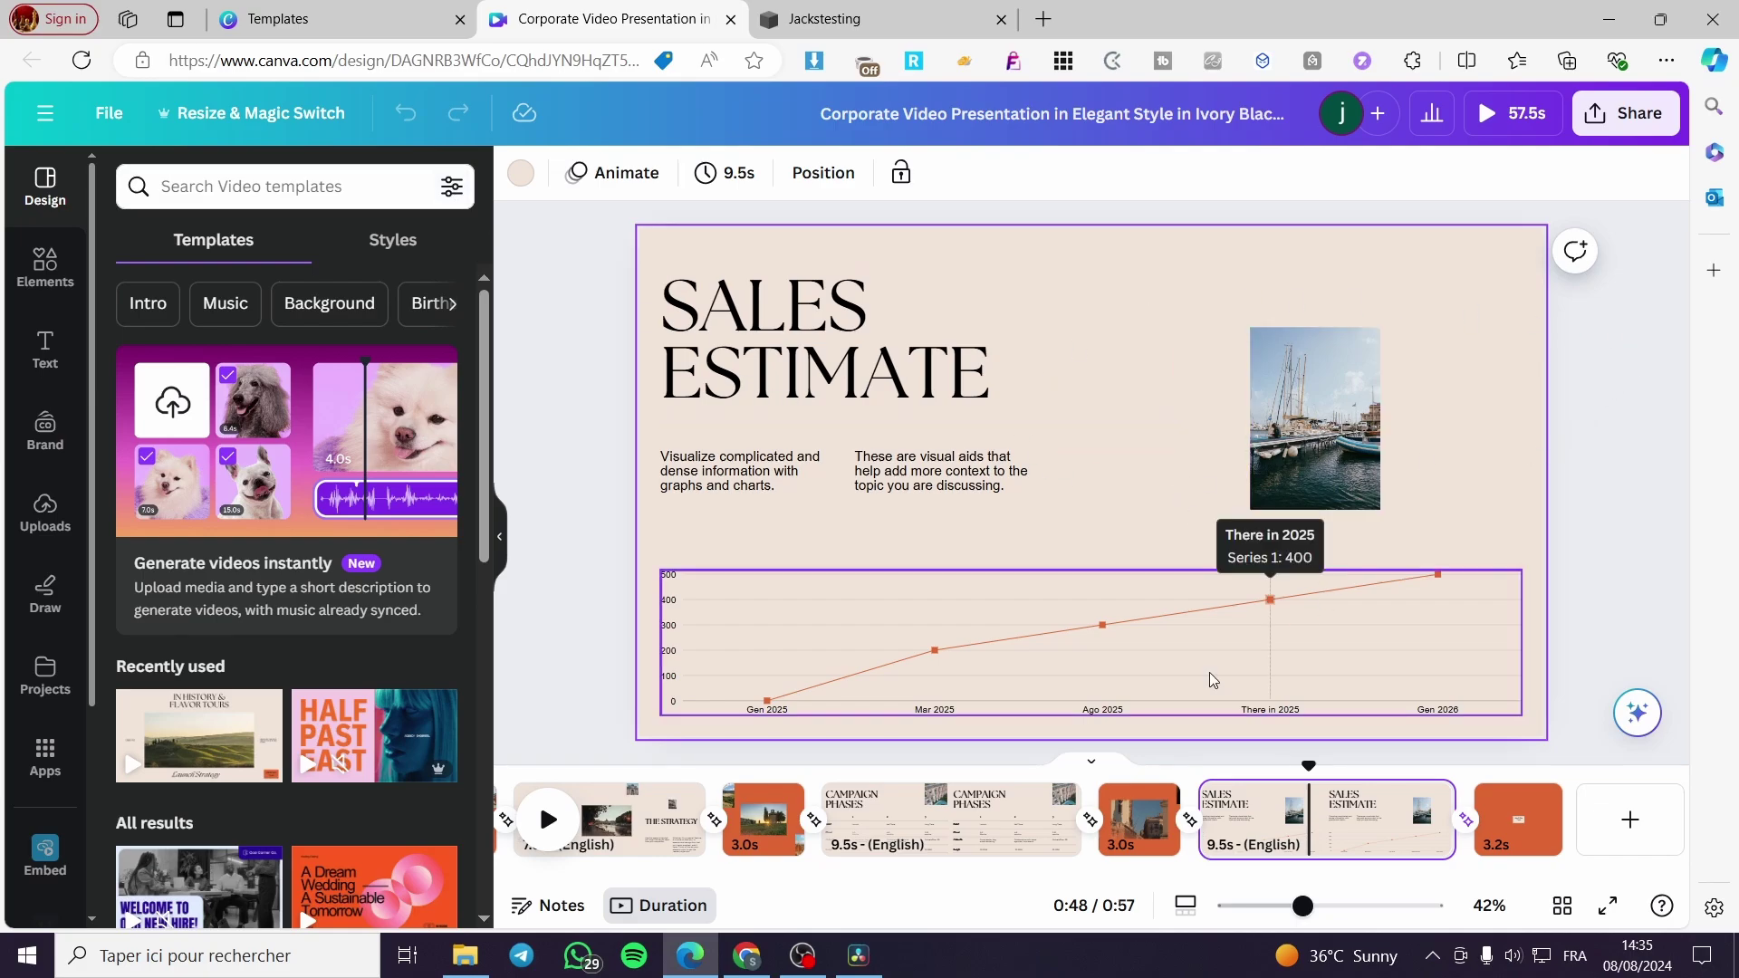
# - Jump to the last page of the Corporate Video Presentation, then close its tab
pyautogui.press('pagedown')
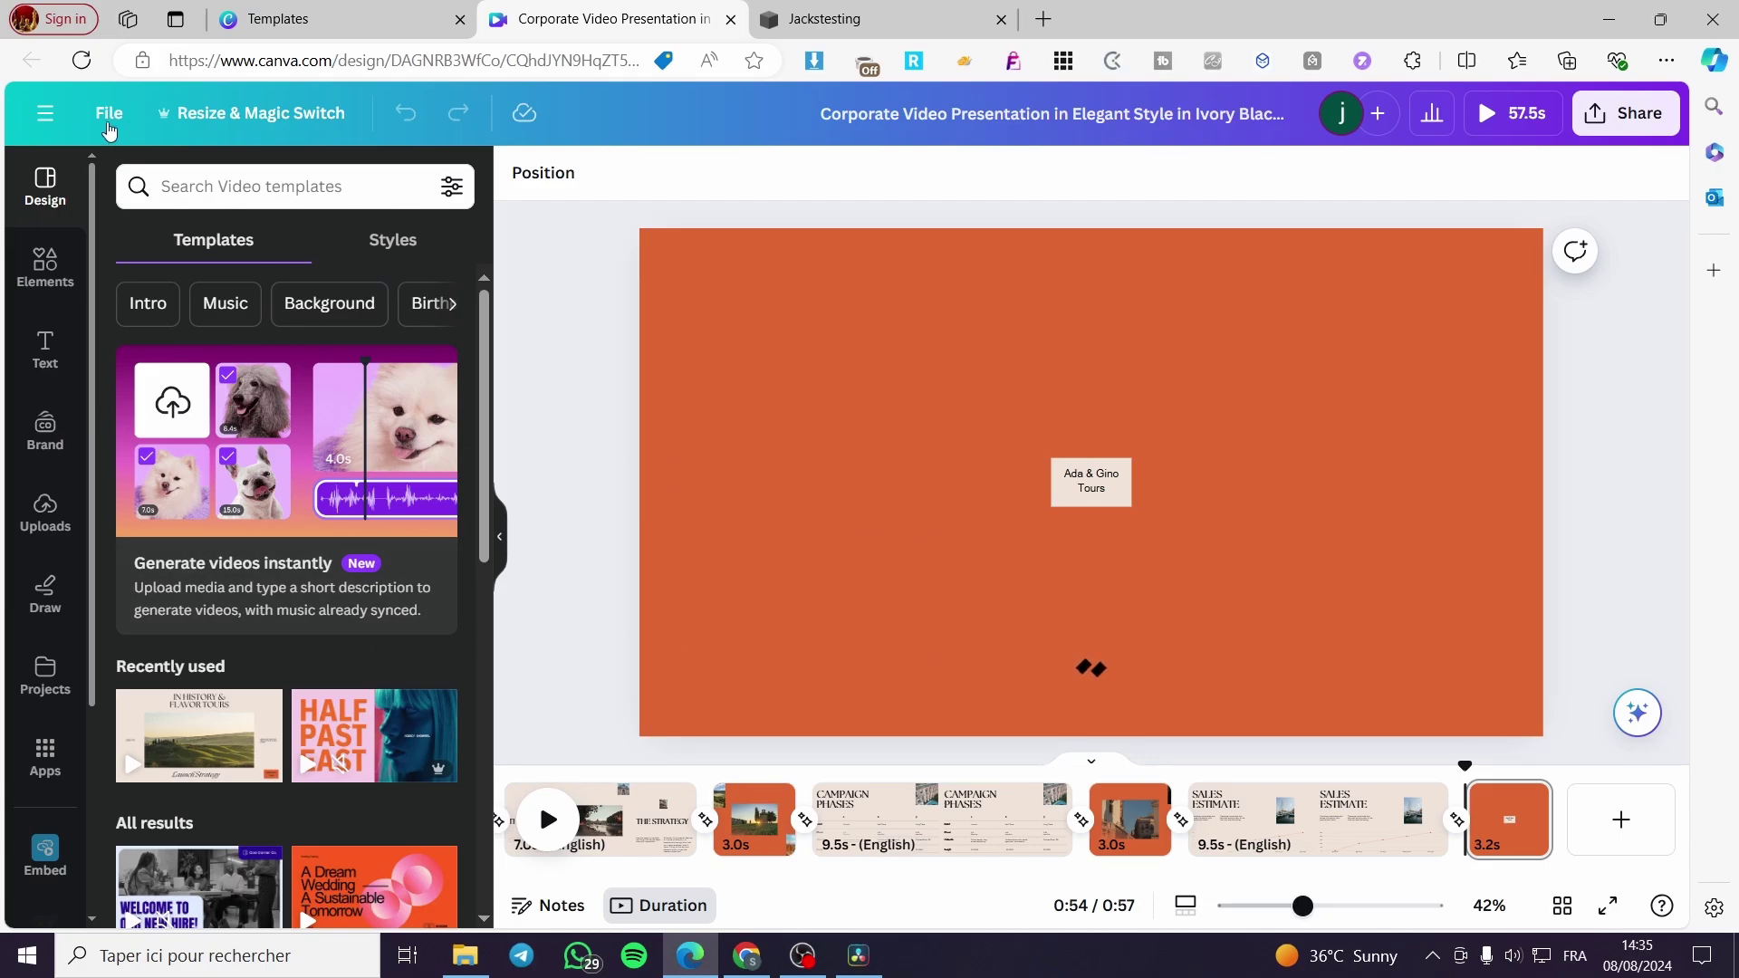
pyautogui.click(335, 18)
pyautogui.click(707, 15)
pyautogui.click(730, 19)
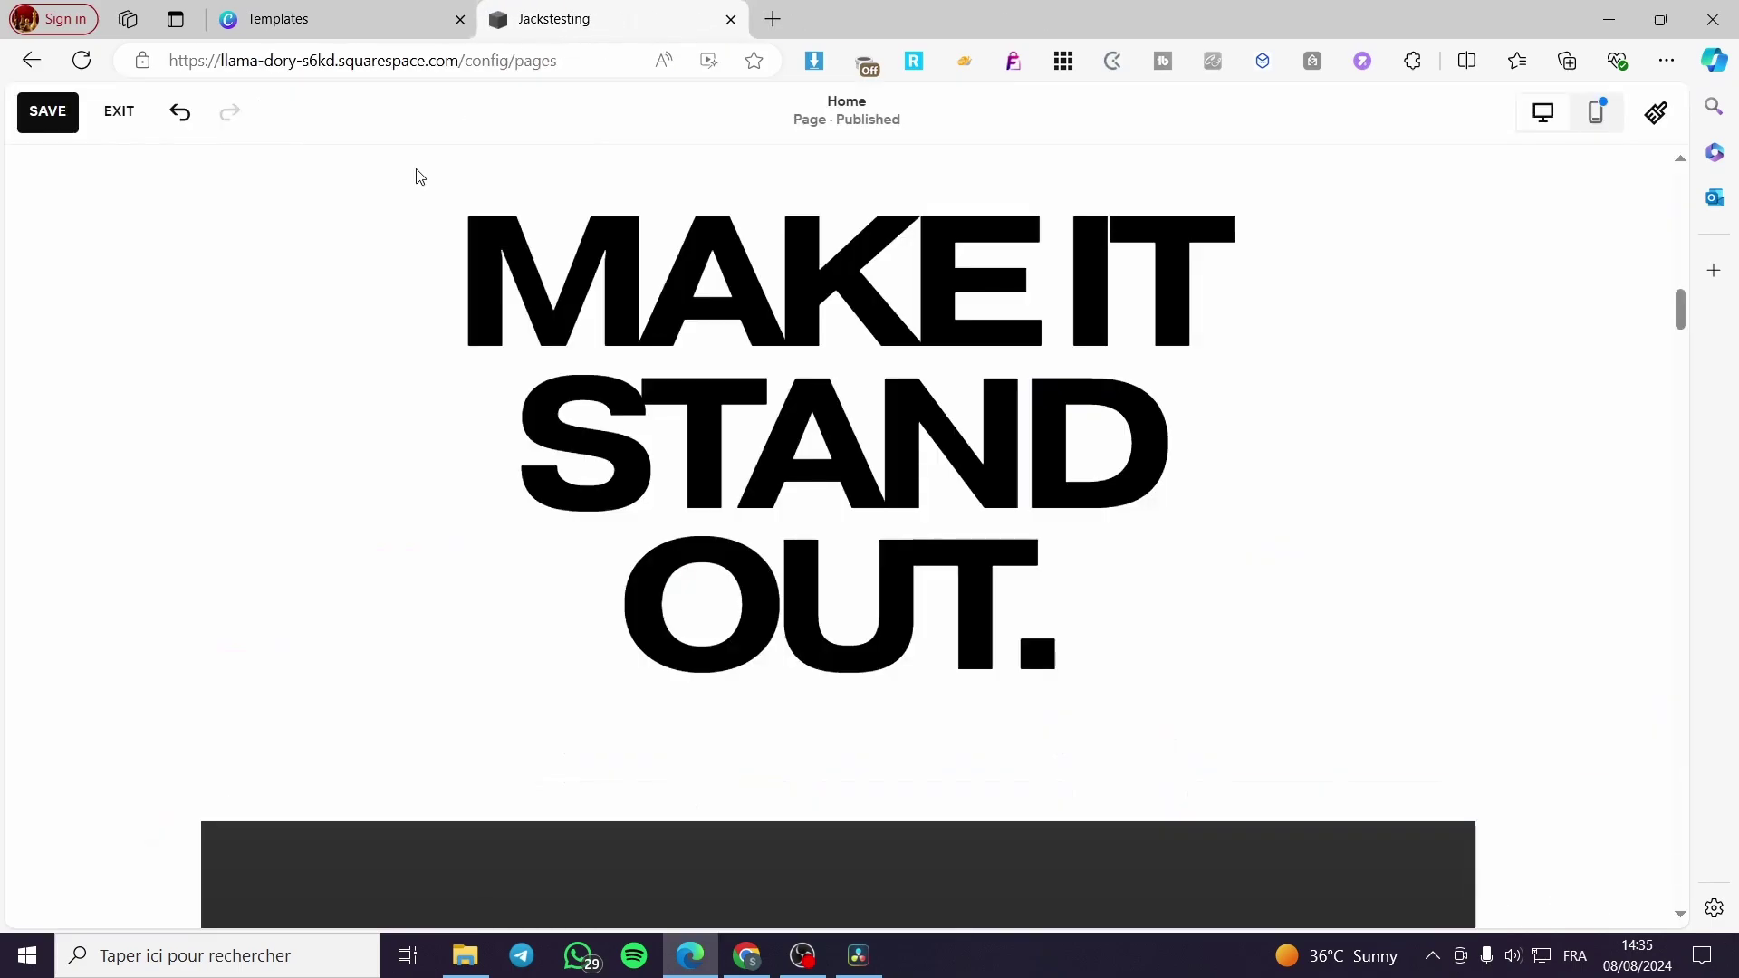
# - Go to Canva's home page and scroll down through the recent designs
pyautogui.click(321, 11)
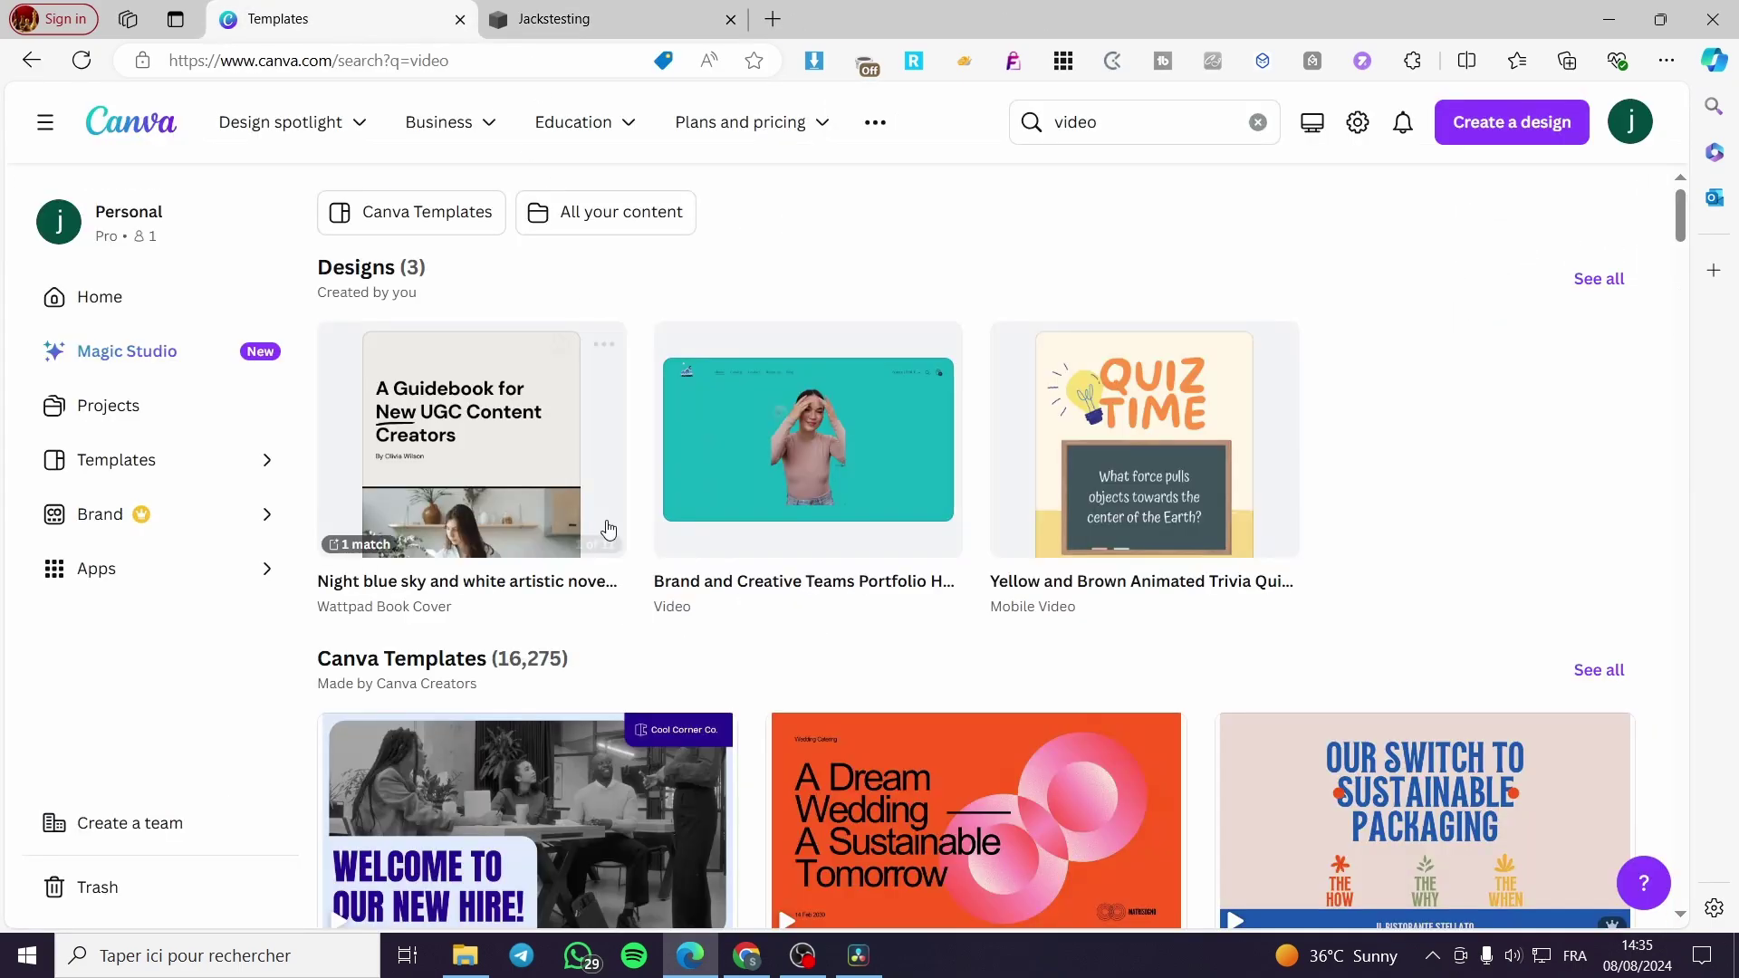
pyautogui.scroll(-5, 337, 504)
pyautogui.scroll(5, 337, 504)
pyautogui.click(139, 129)
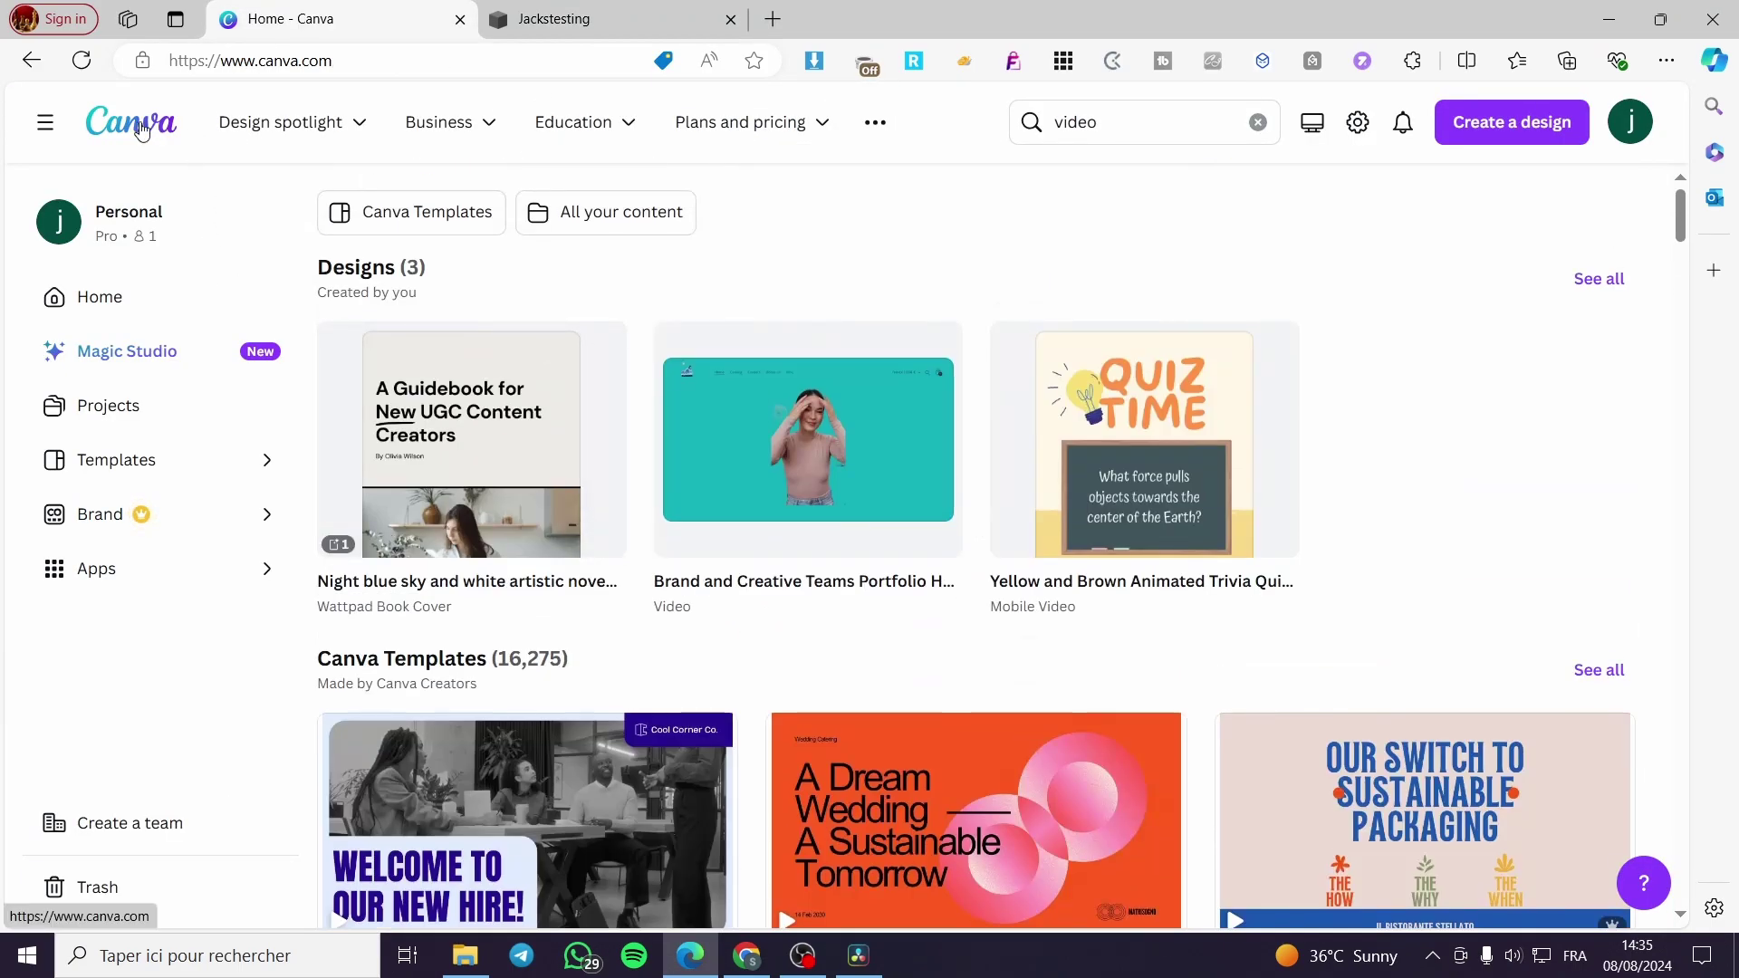
pyautogui.scroll(-2, 1370, 697)
pyautogui.scroll(-7, 1370, 697)
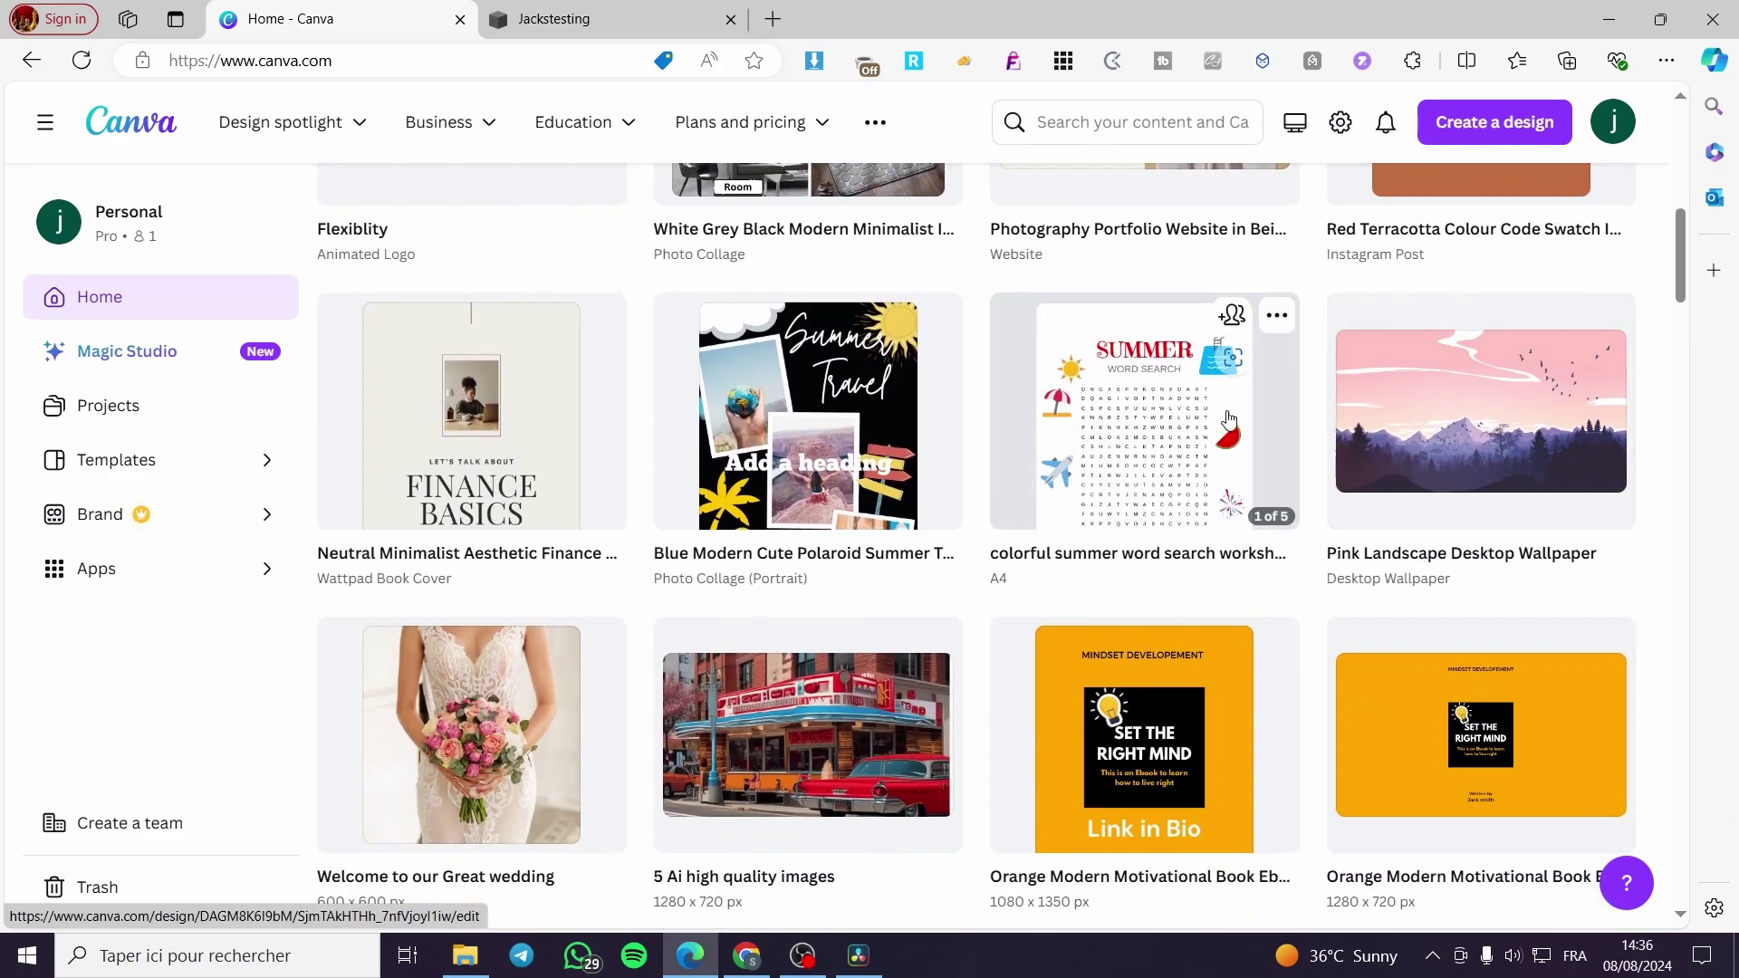
# - Open the colorful summer word search worksheet design
pyautogui.click(1180, 415)
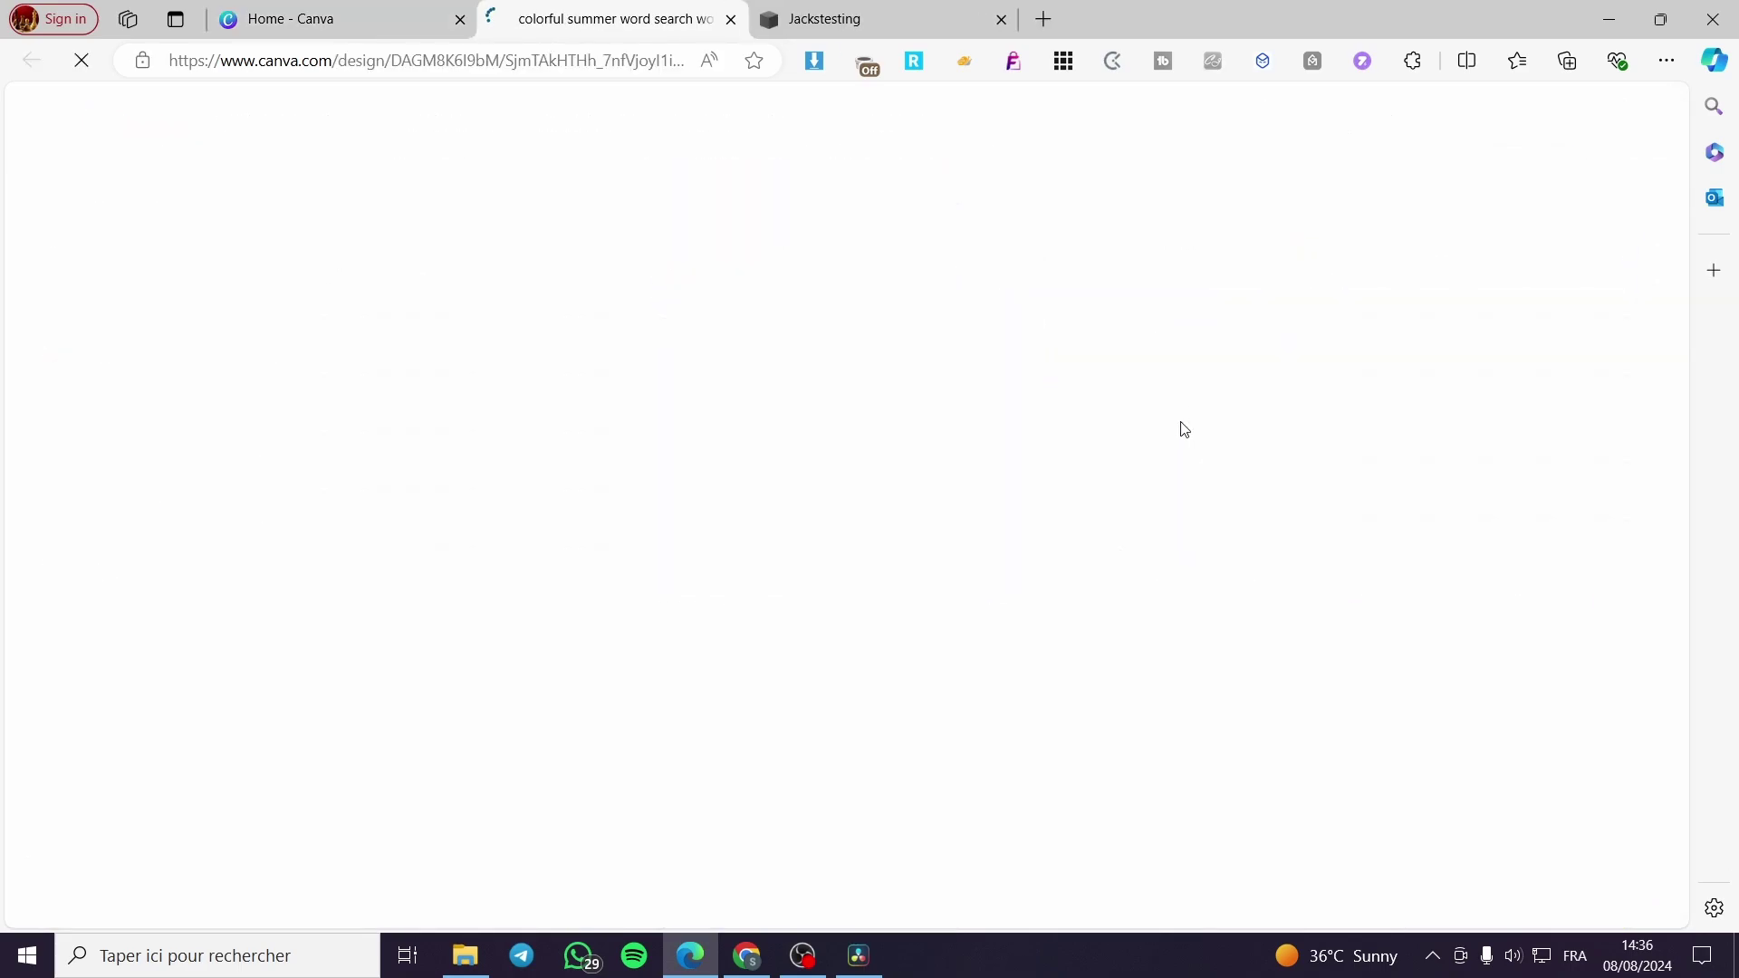
pyautogui.scroll(-15, 1048, 561)
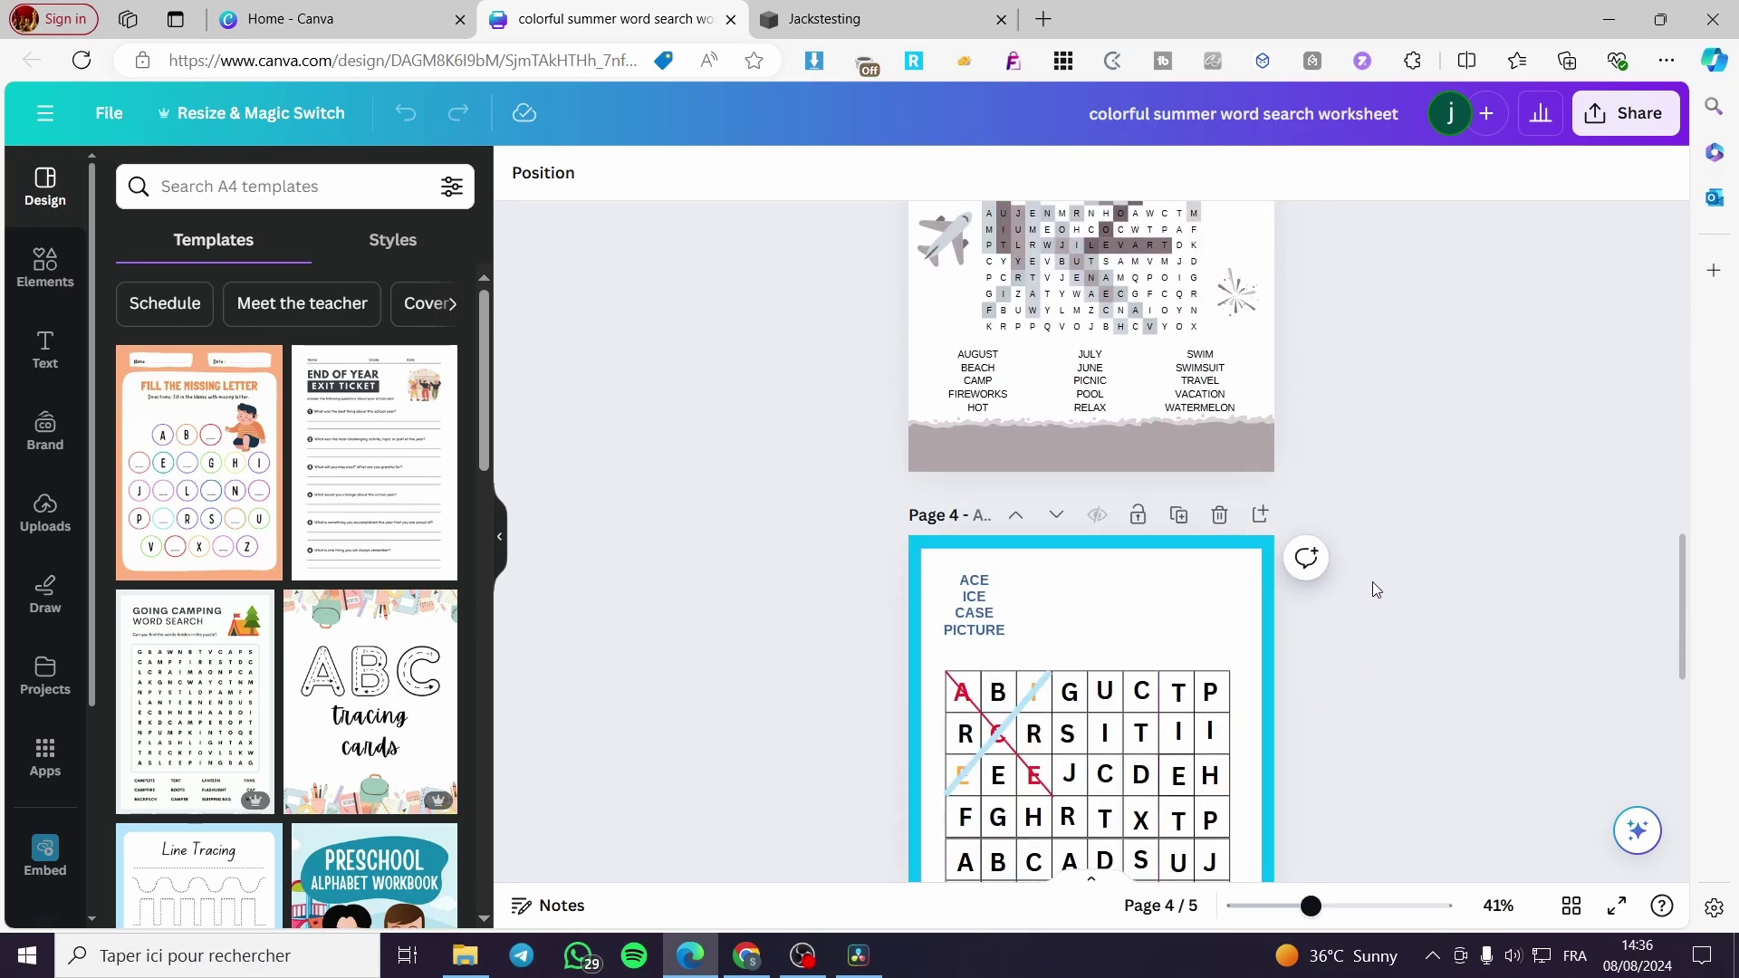
pyautogui.scroll(15, 1375, 589)
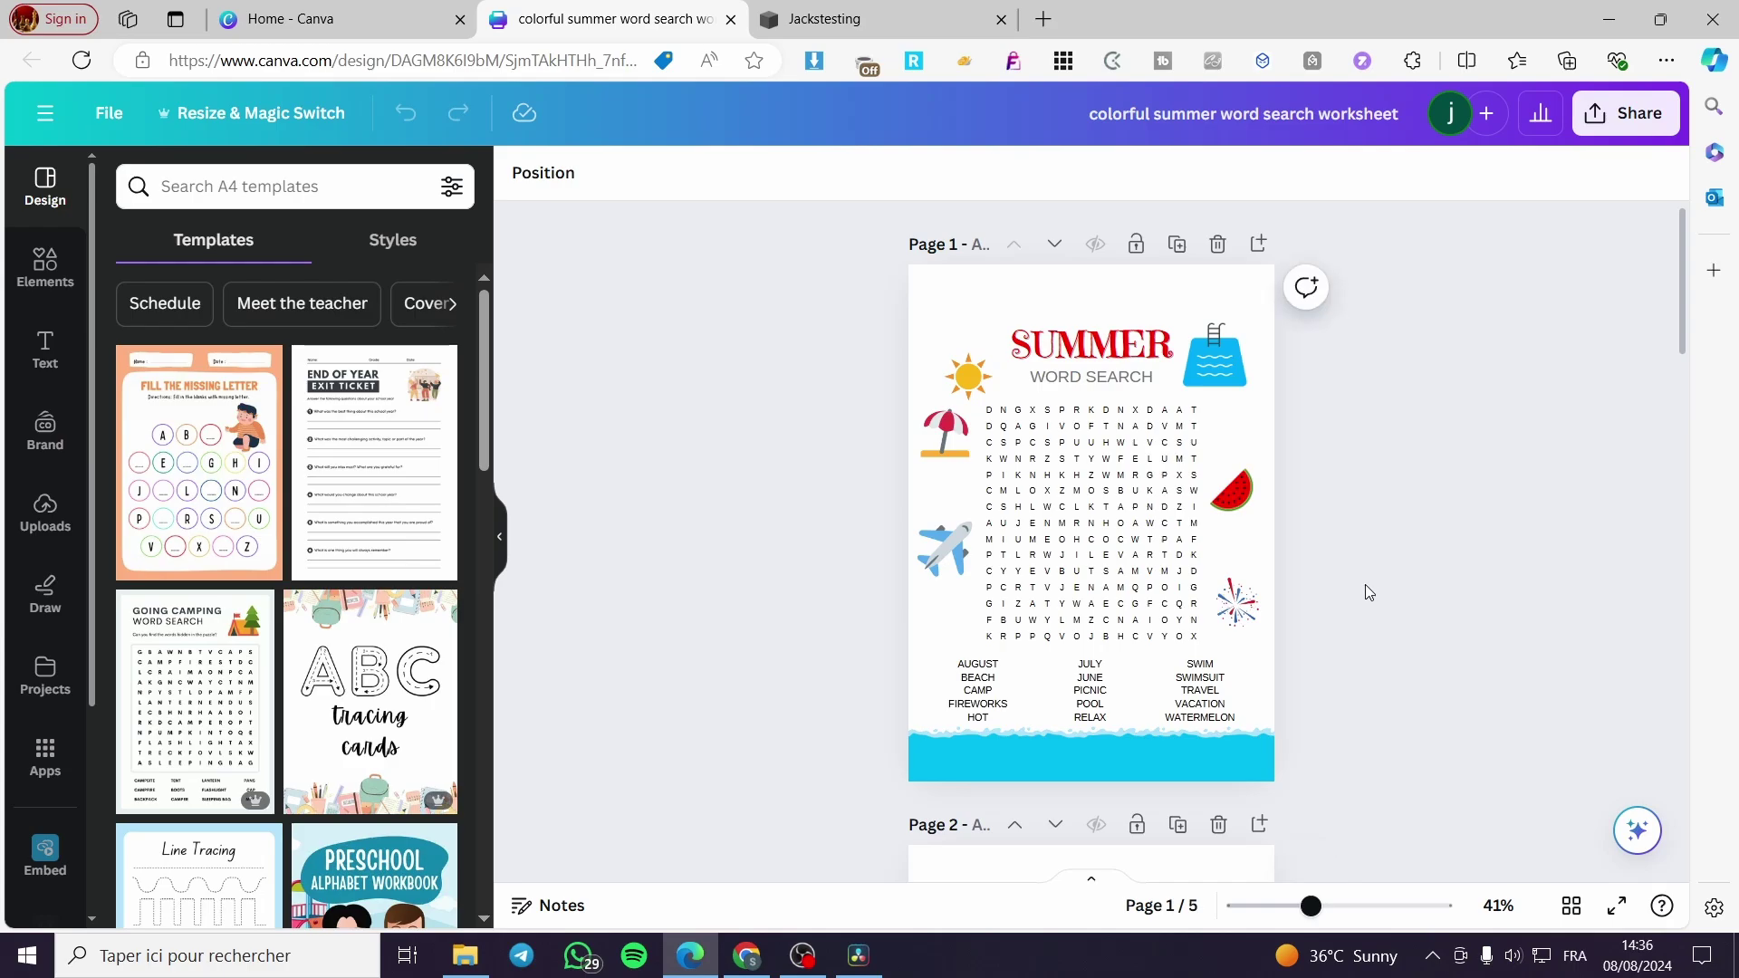
# - Create the worksheet's embed link through Share > Embed and copy its HTML embed code
pyautogui.click(1591, 116)
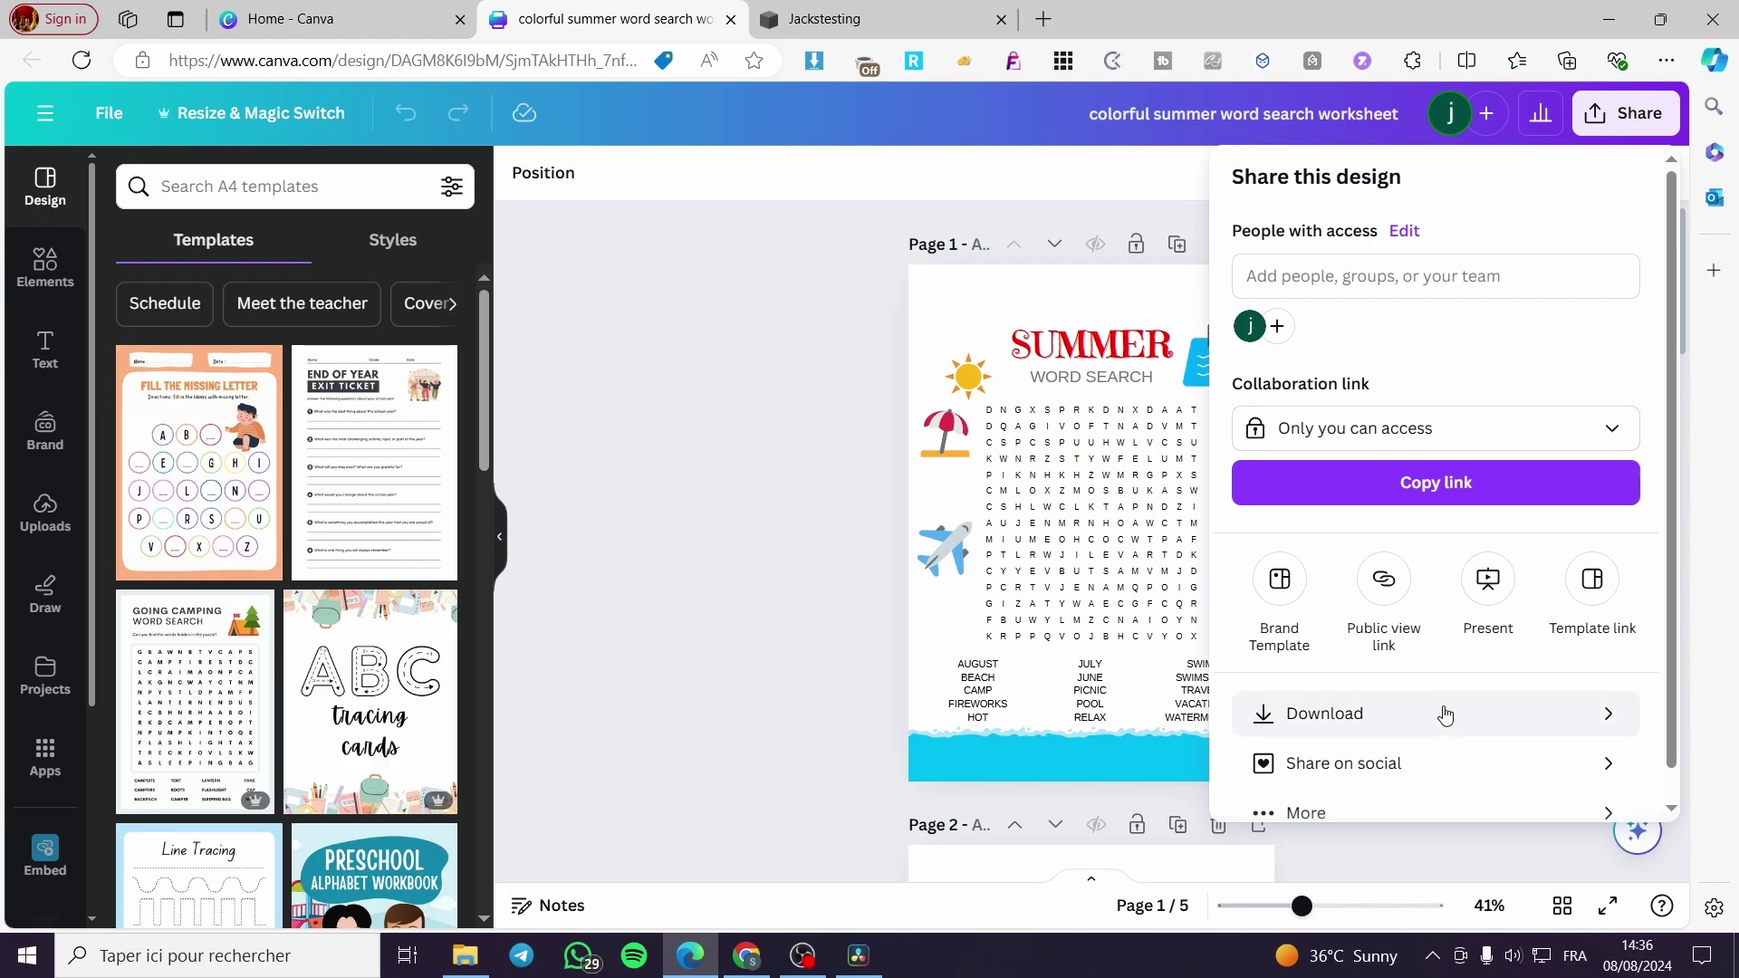
pyautogui.scroll(-1, 1386, 743)
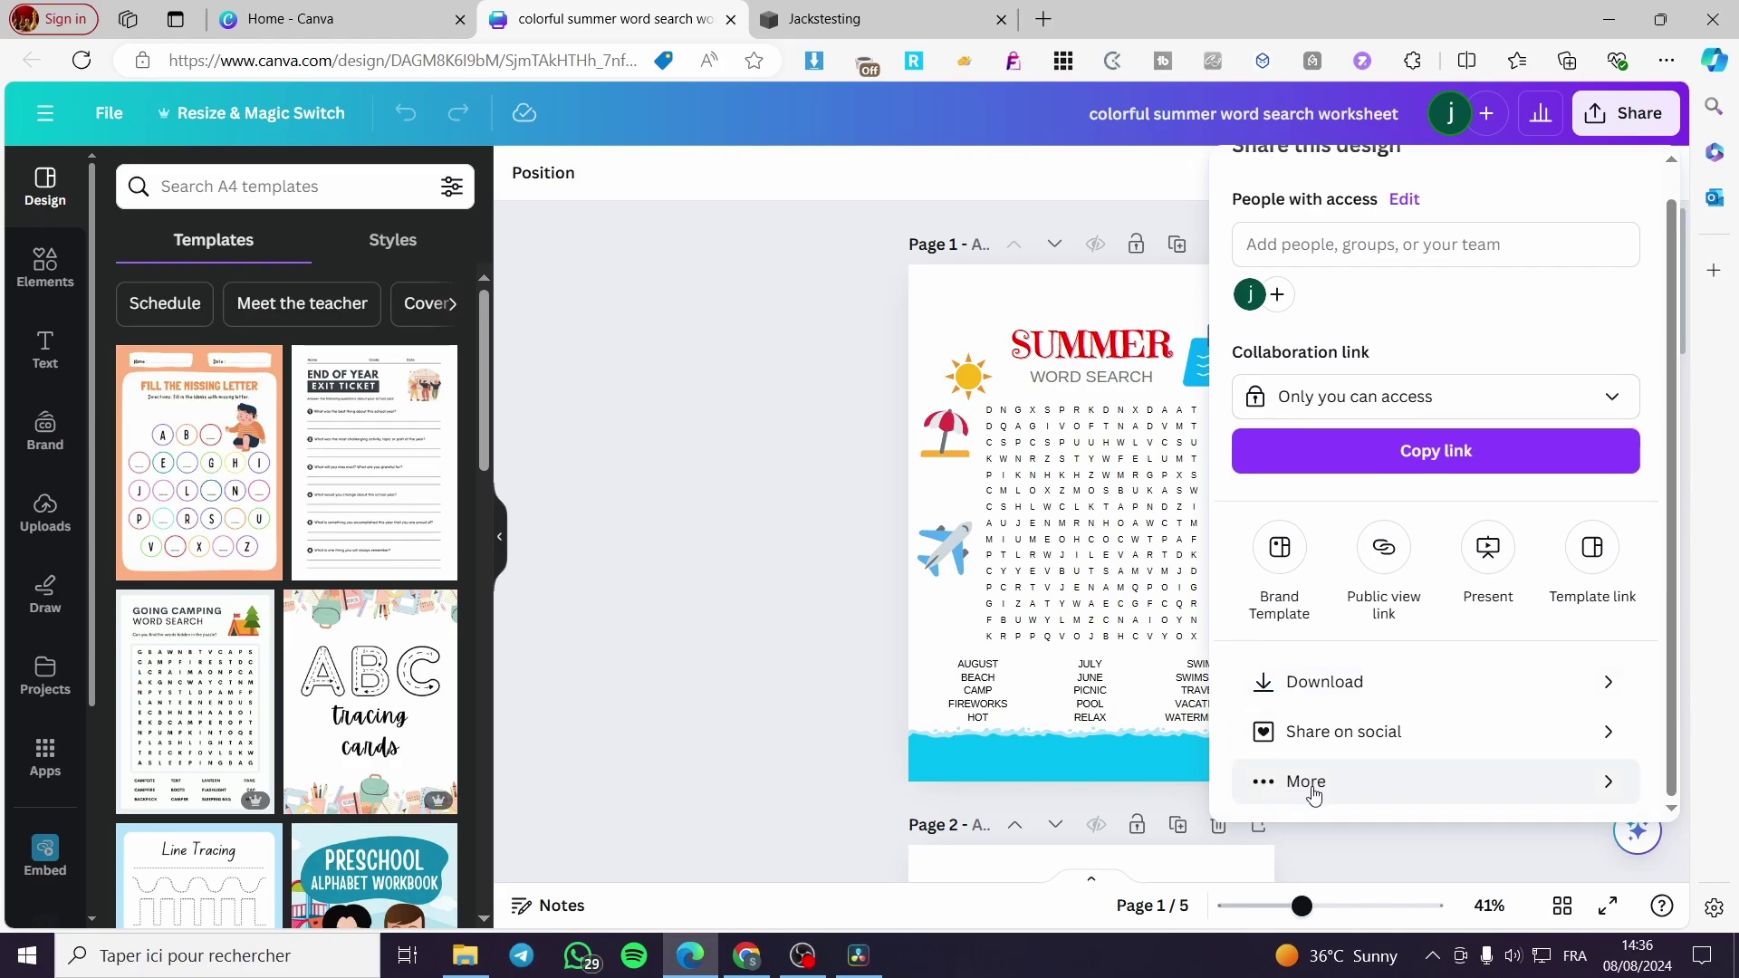
pyautogui.click(1313, 785)
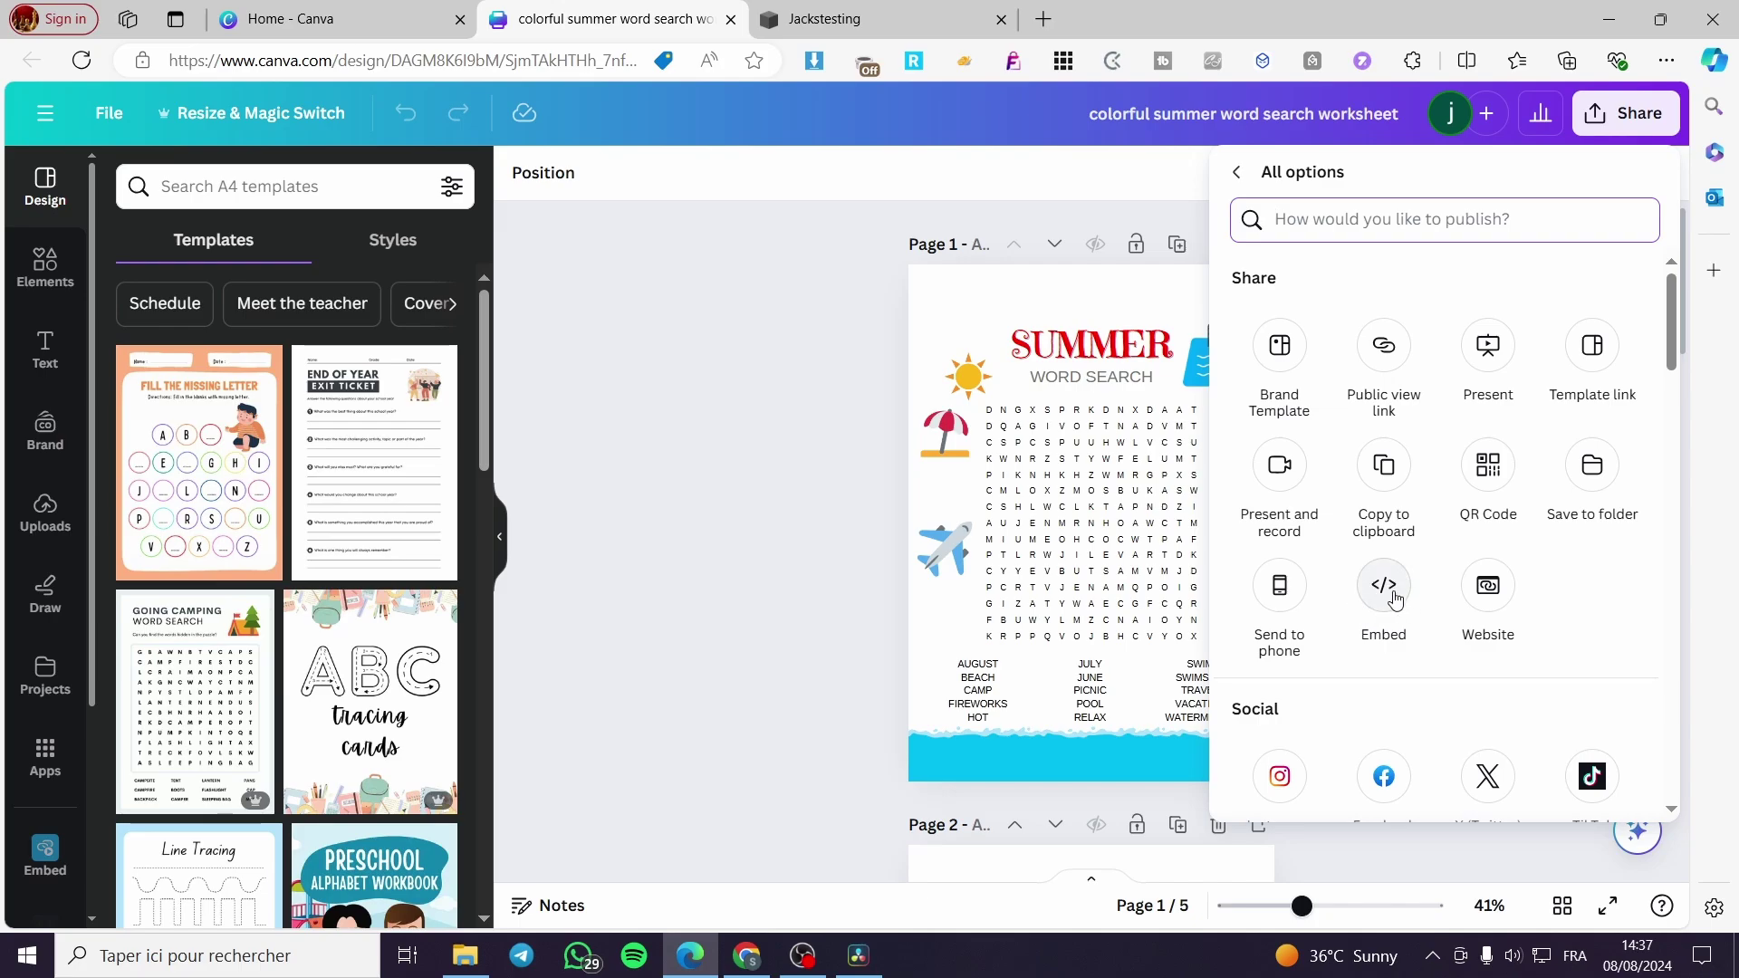
pyautogui.click(1388, 599)
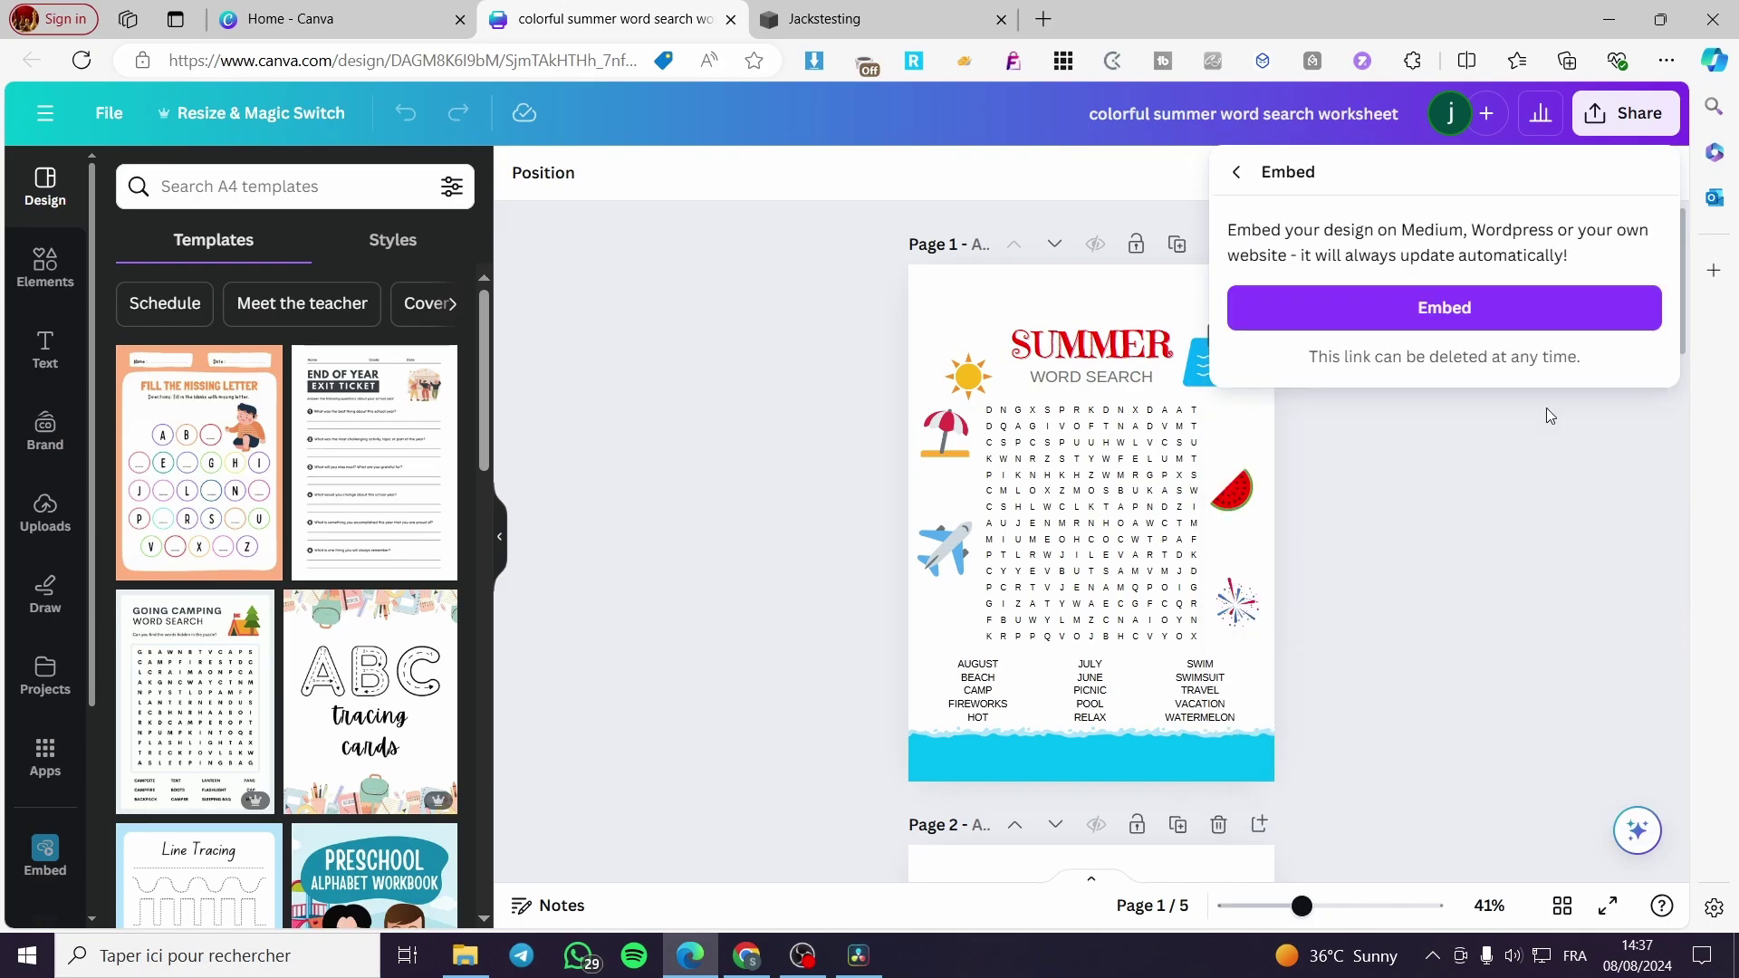
pyautogui.click(1537, 299)
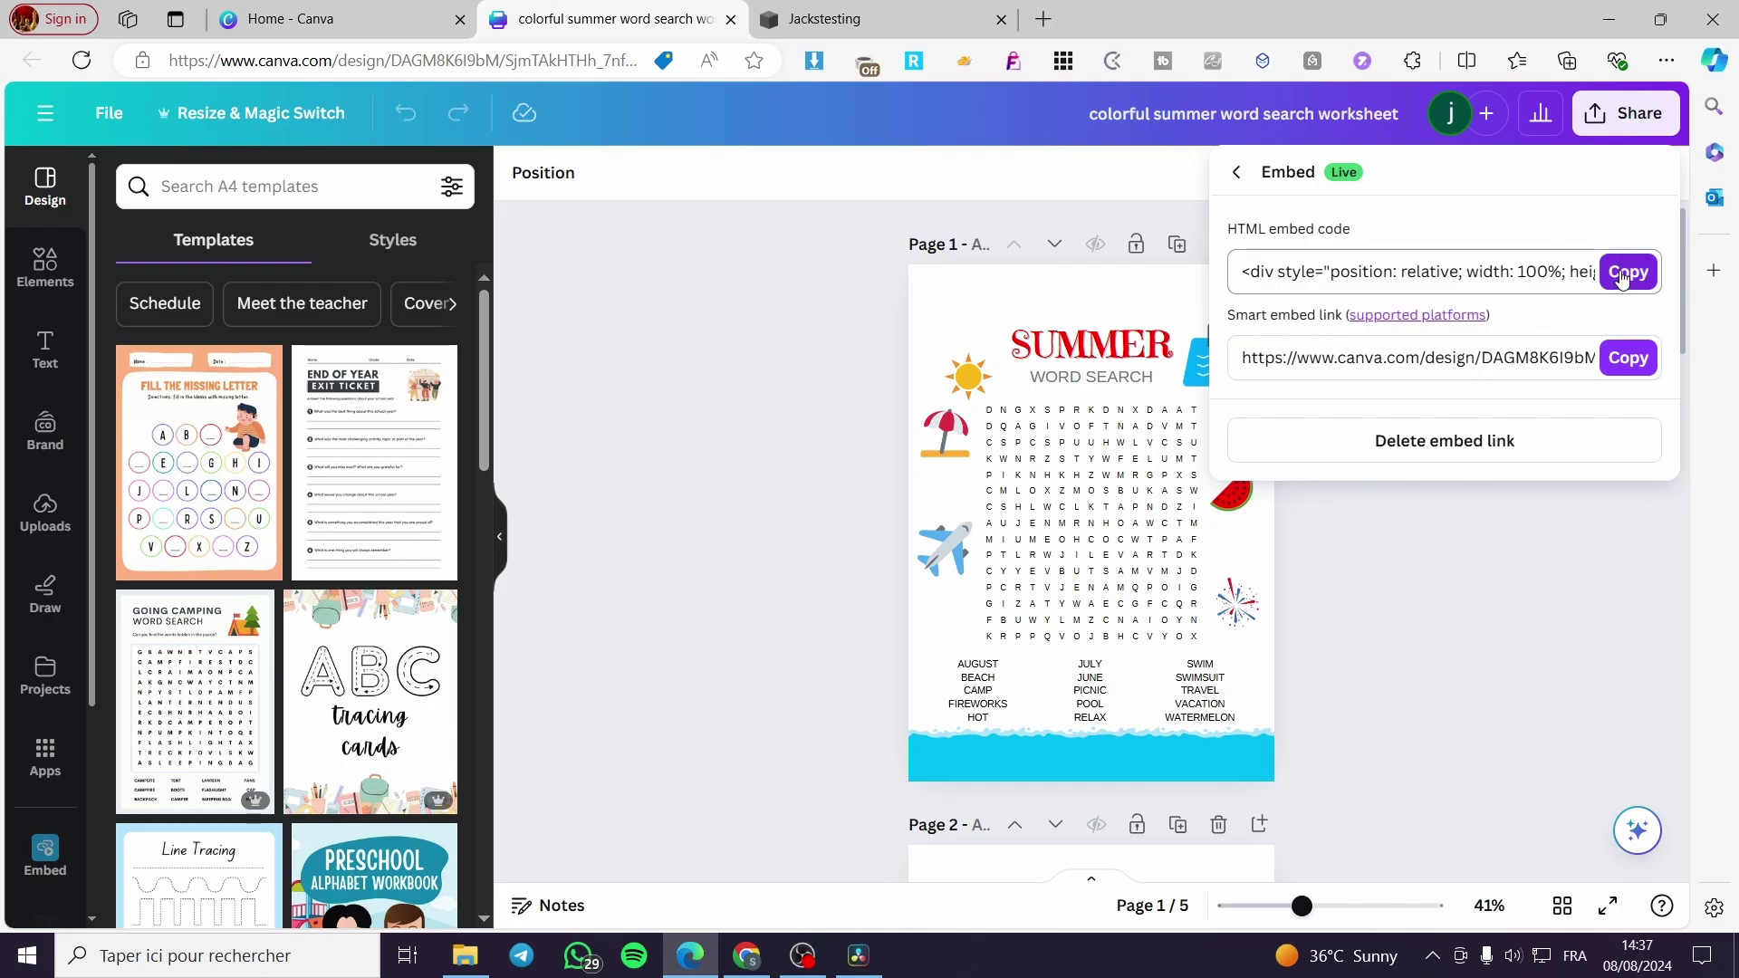
pyautogui.click(1486, 288)
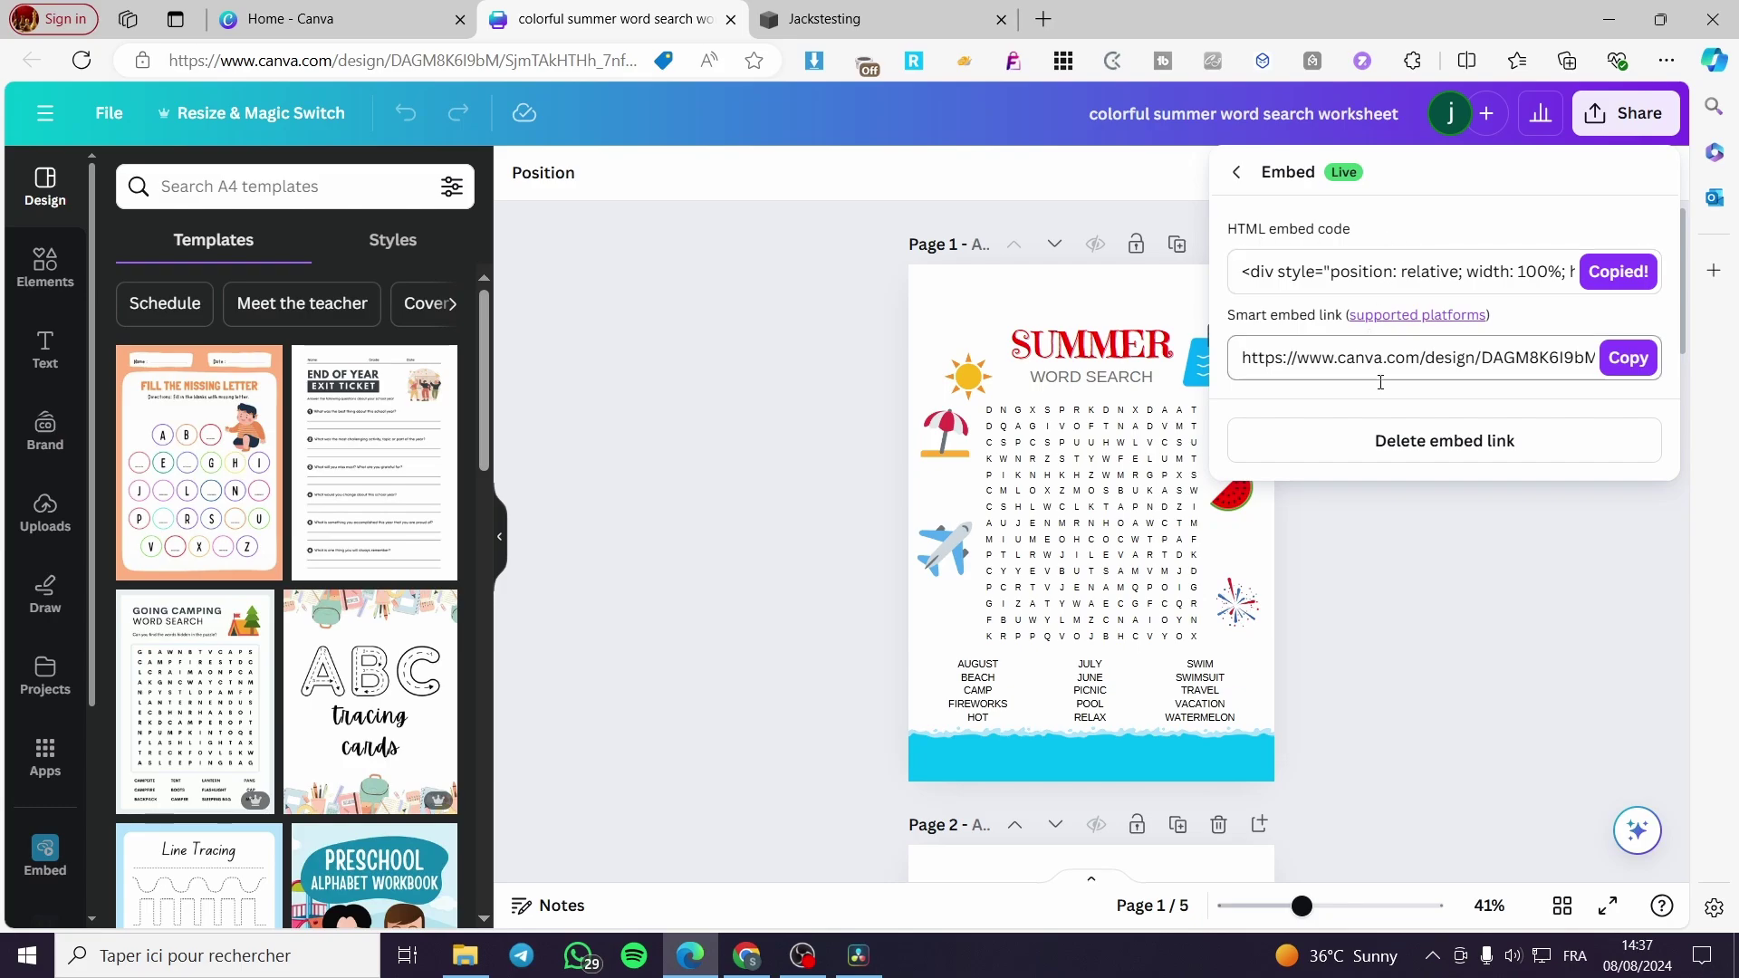
# - Delete the dark video block from the Squarespace home page's video section
pyautogui.click(995, 8)
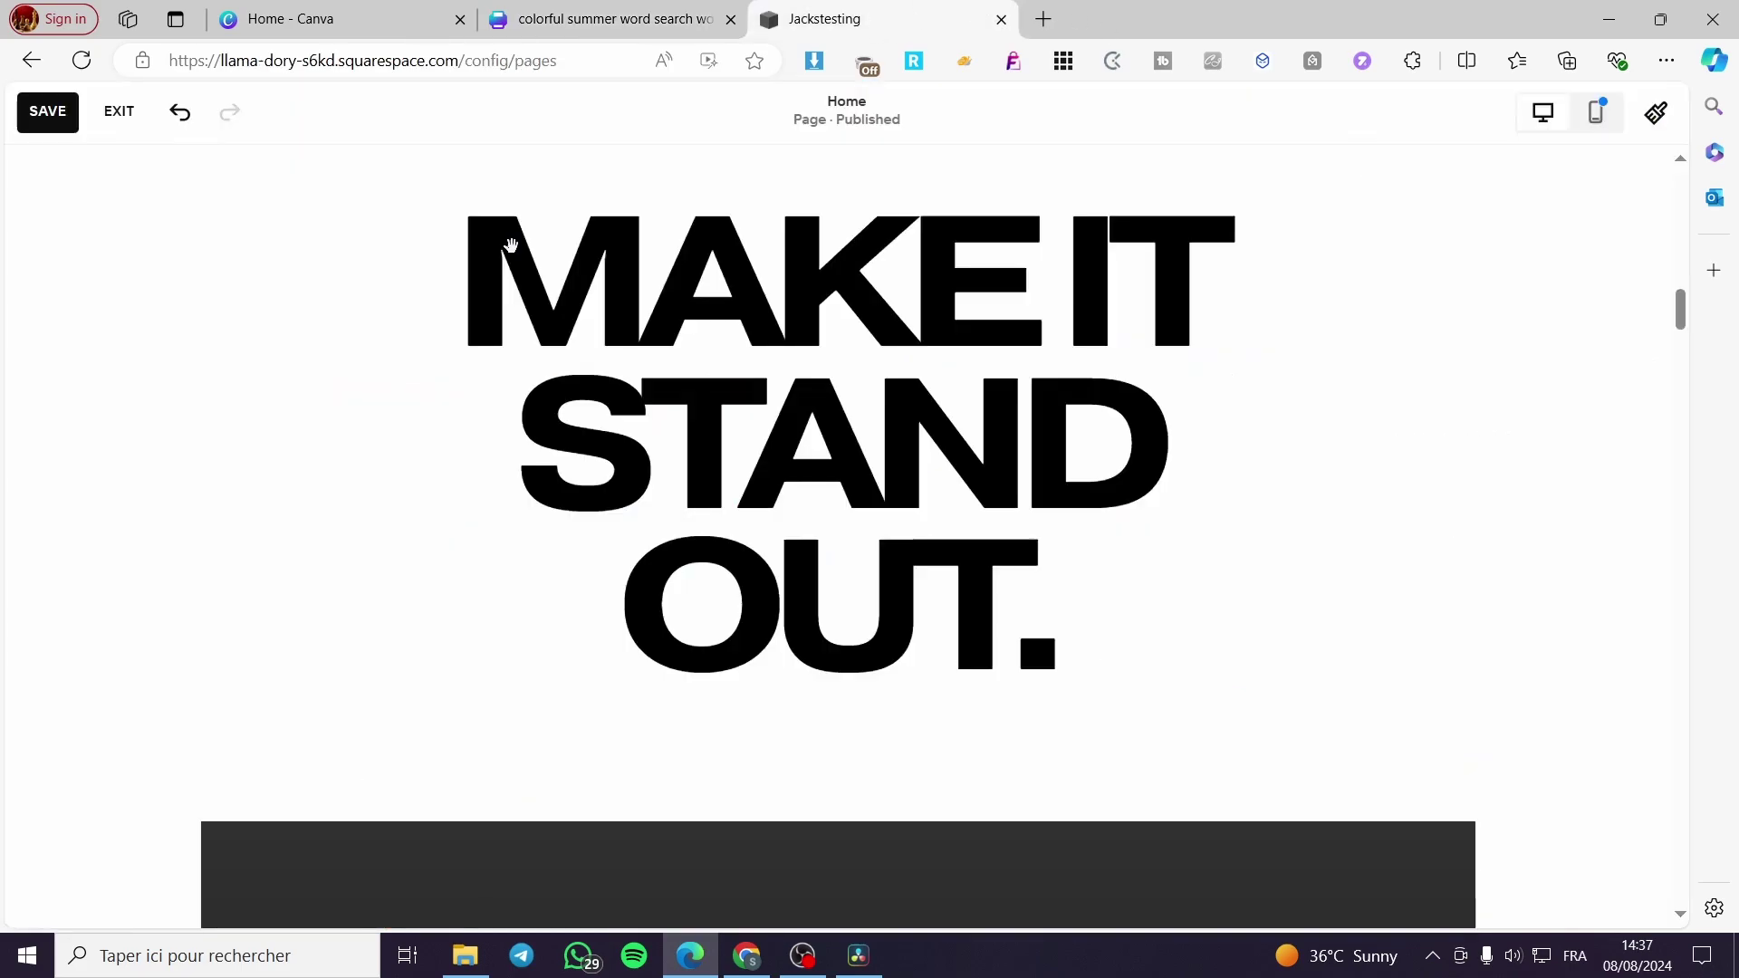
pyautogui.scroll(4, 892, 410)
pyautogui.scroll(3, 893, 403)
pyautogui.scroll(-12, 434, 369)
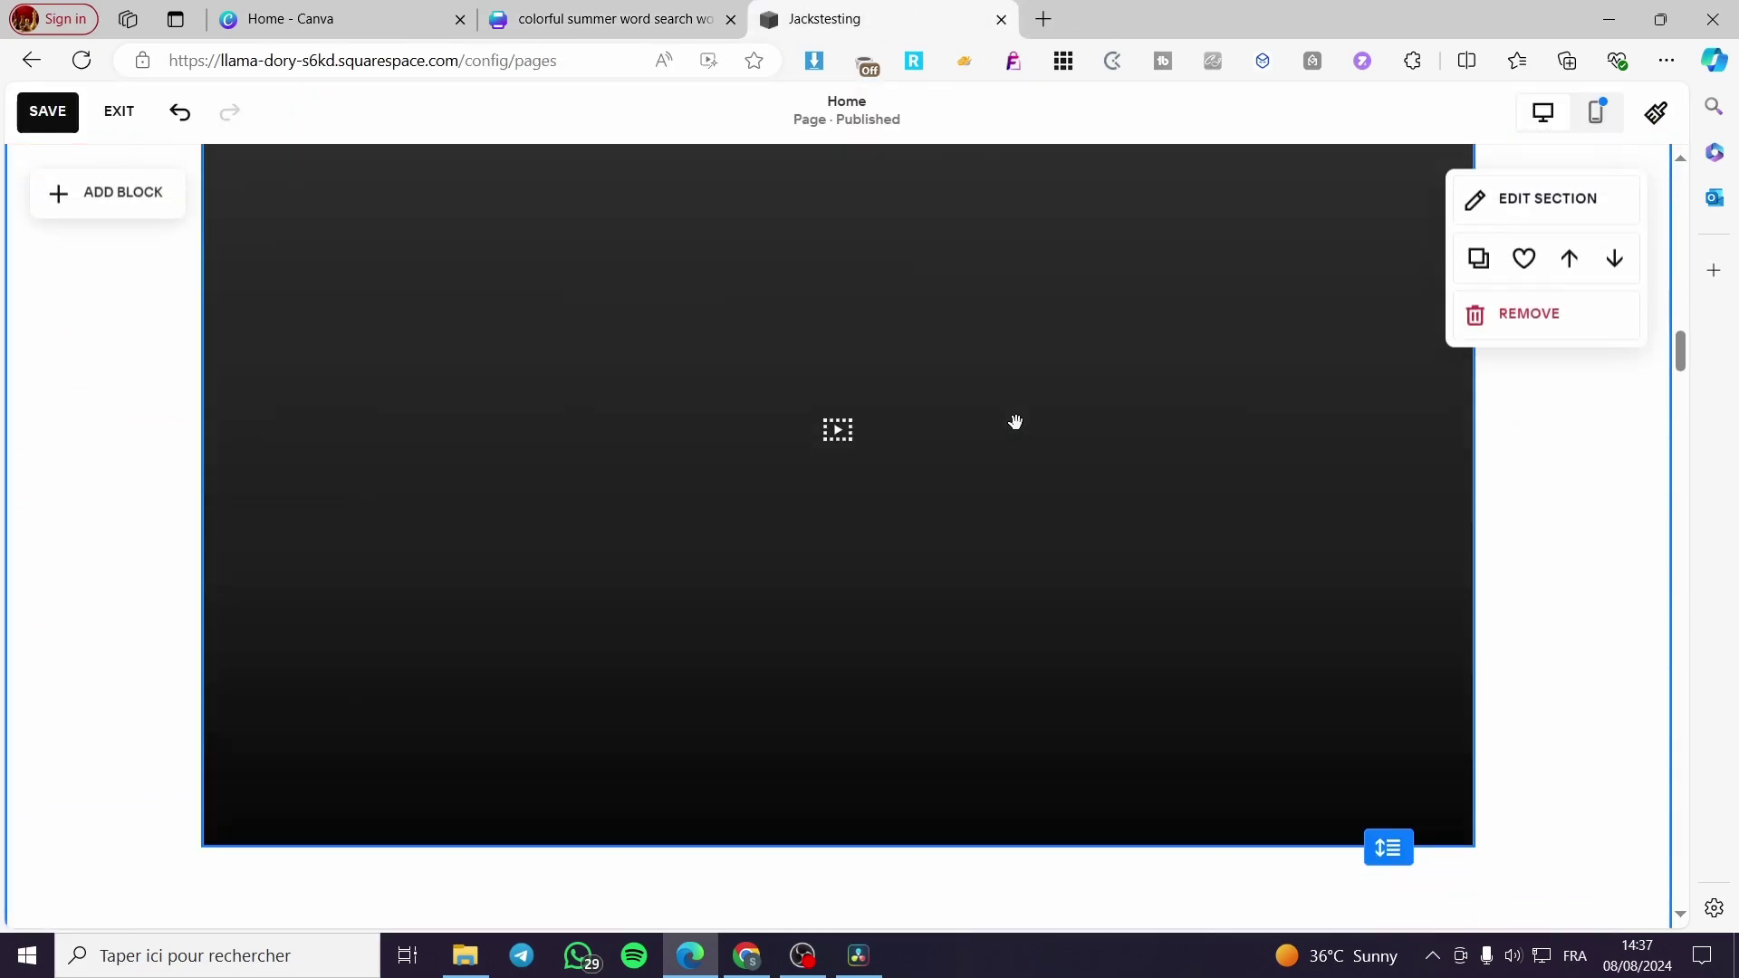
pyautogui.scroll(-1, 1015, 421)
pyautogui.click(725, 422)
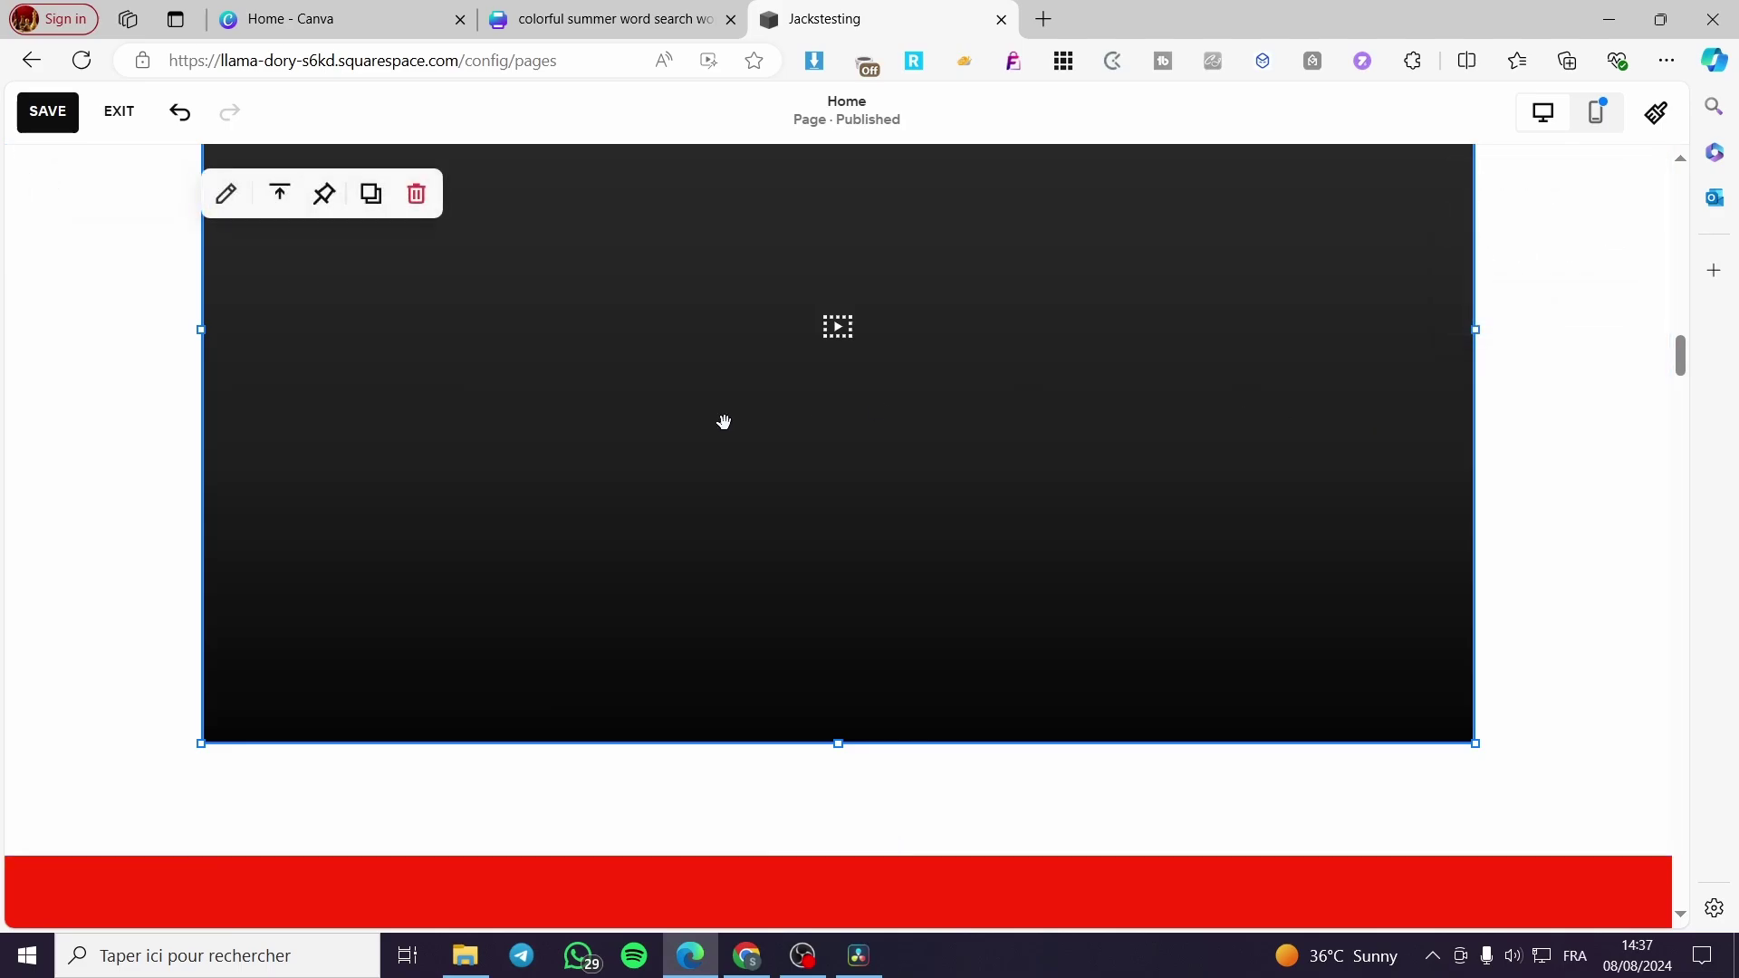
pyautogui.click(416, 192)
# - Delete the MAKE IT STAND OUT. text block, leaving the section empty
pyautogui.scroll(5, 772, 514)
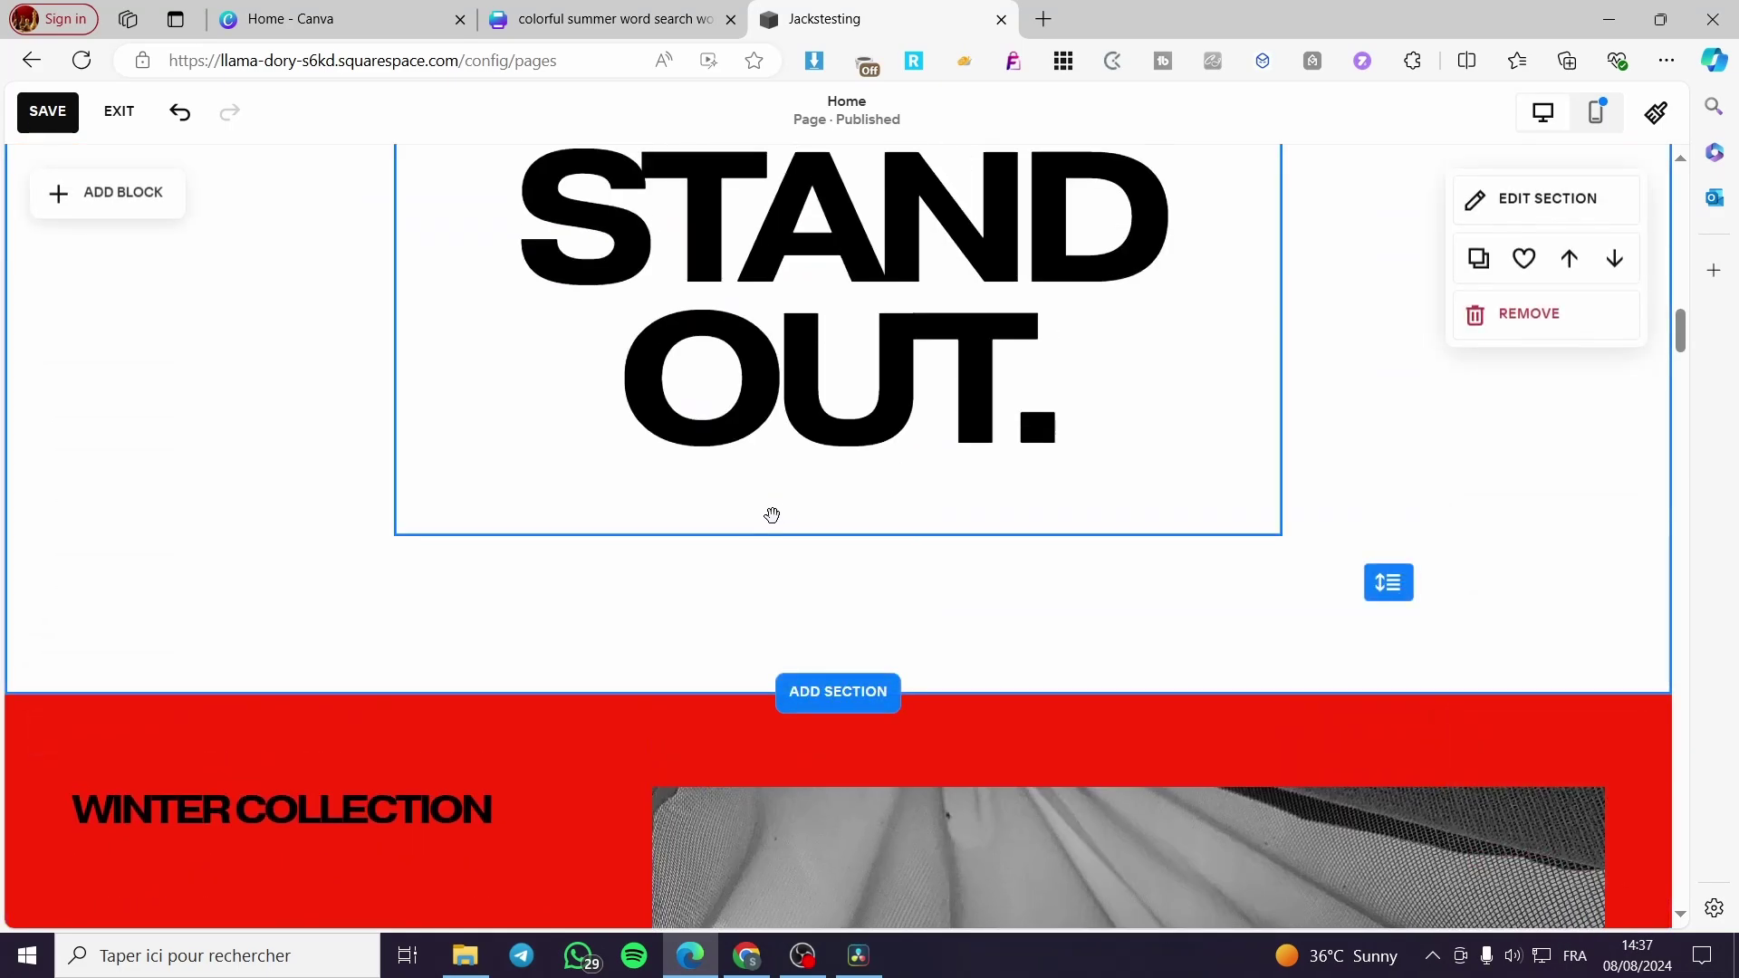
pyautogui.click(942, 459)
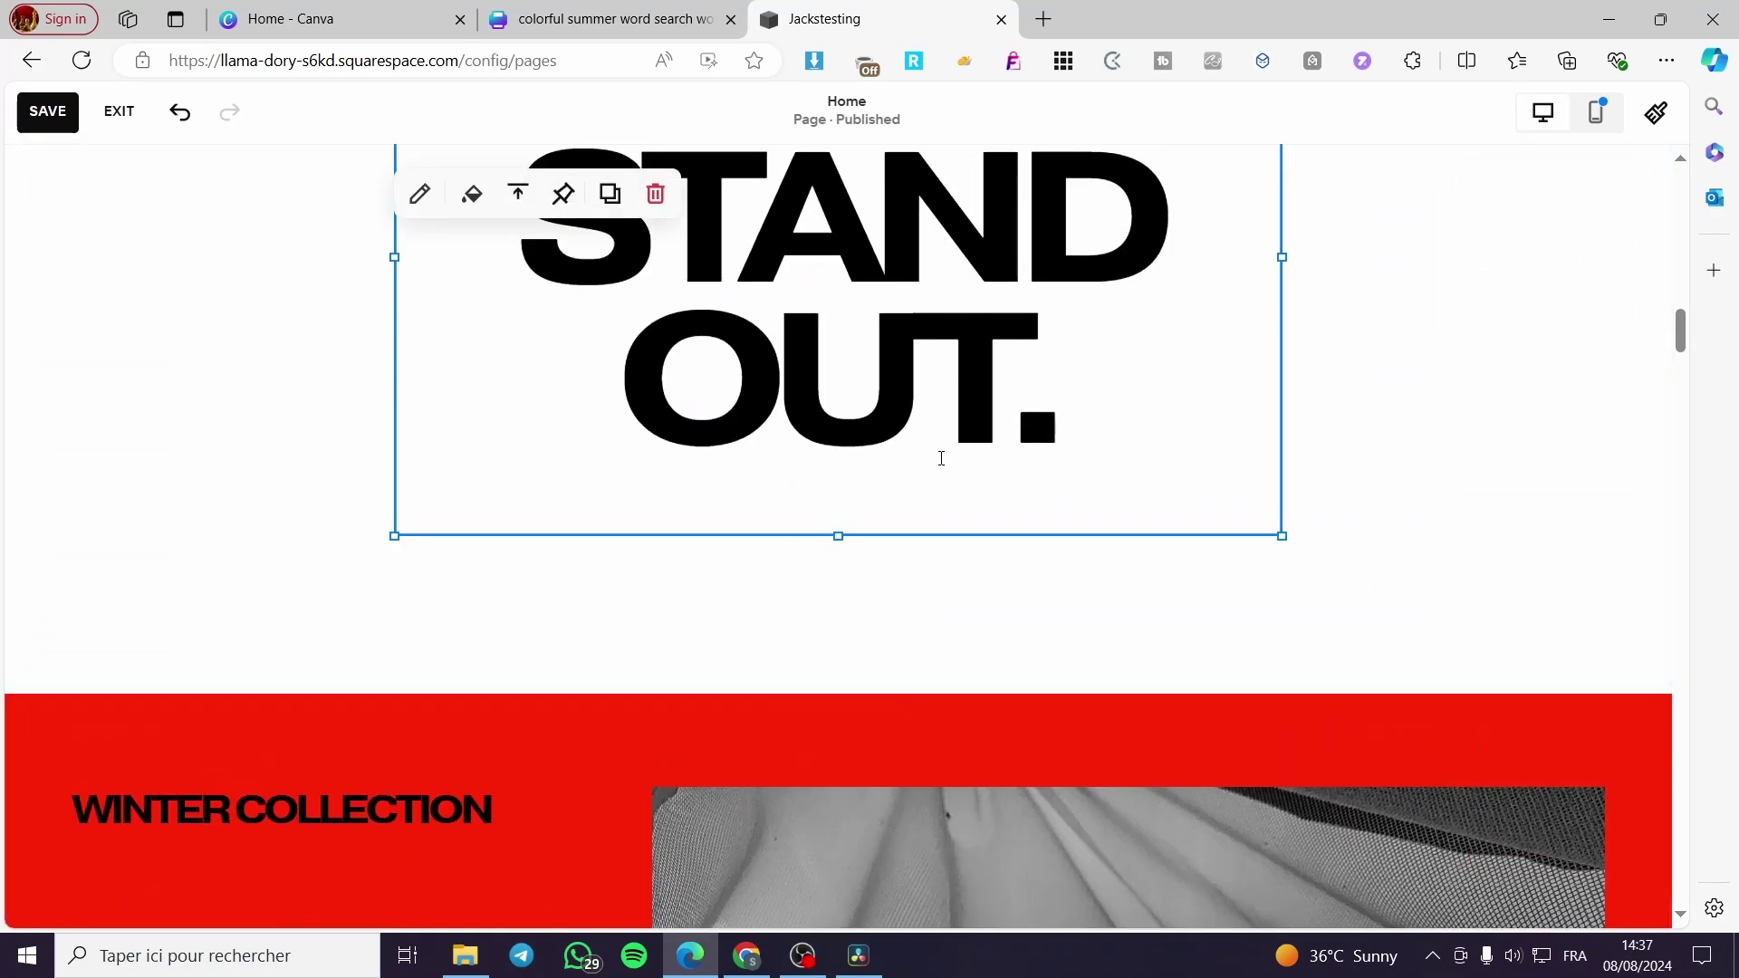
pyautogui.press('Delete')
pyautogui.scroll(-2, 846, 555)
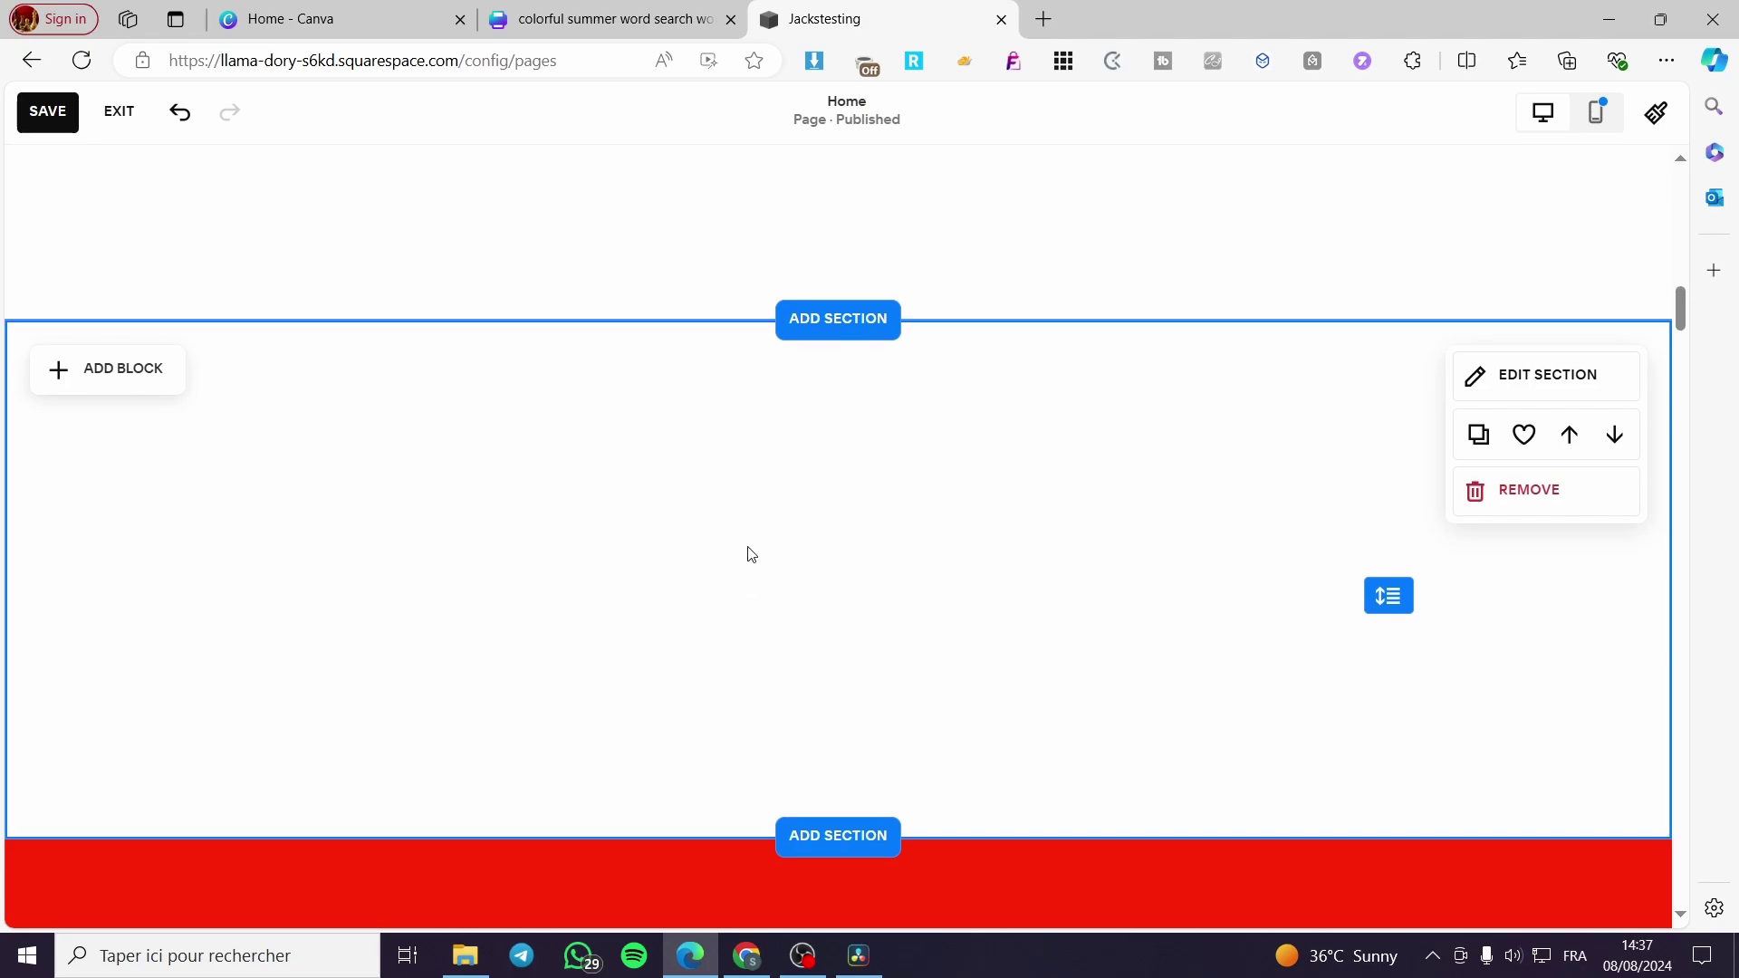
# - Add a Code block to the empty section
pyautogui.click(111, 378)
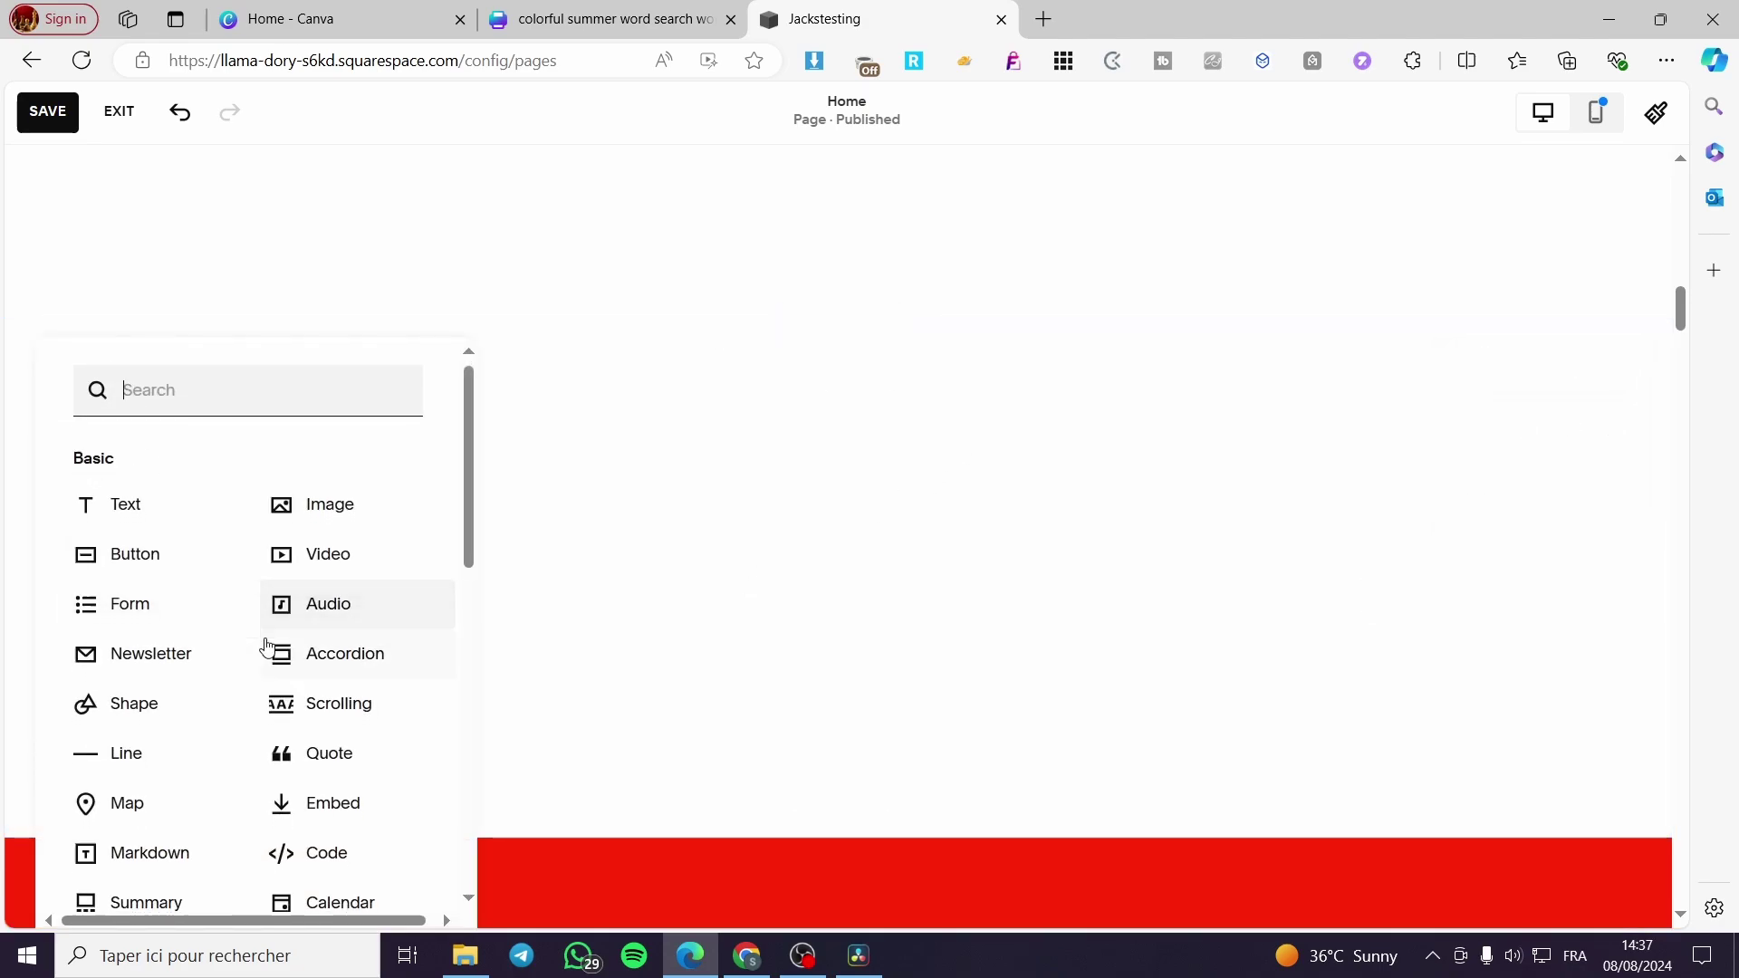
pyautogui.scroll(-1, 272, 661)
pyautogui.click(336, 753)
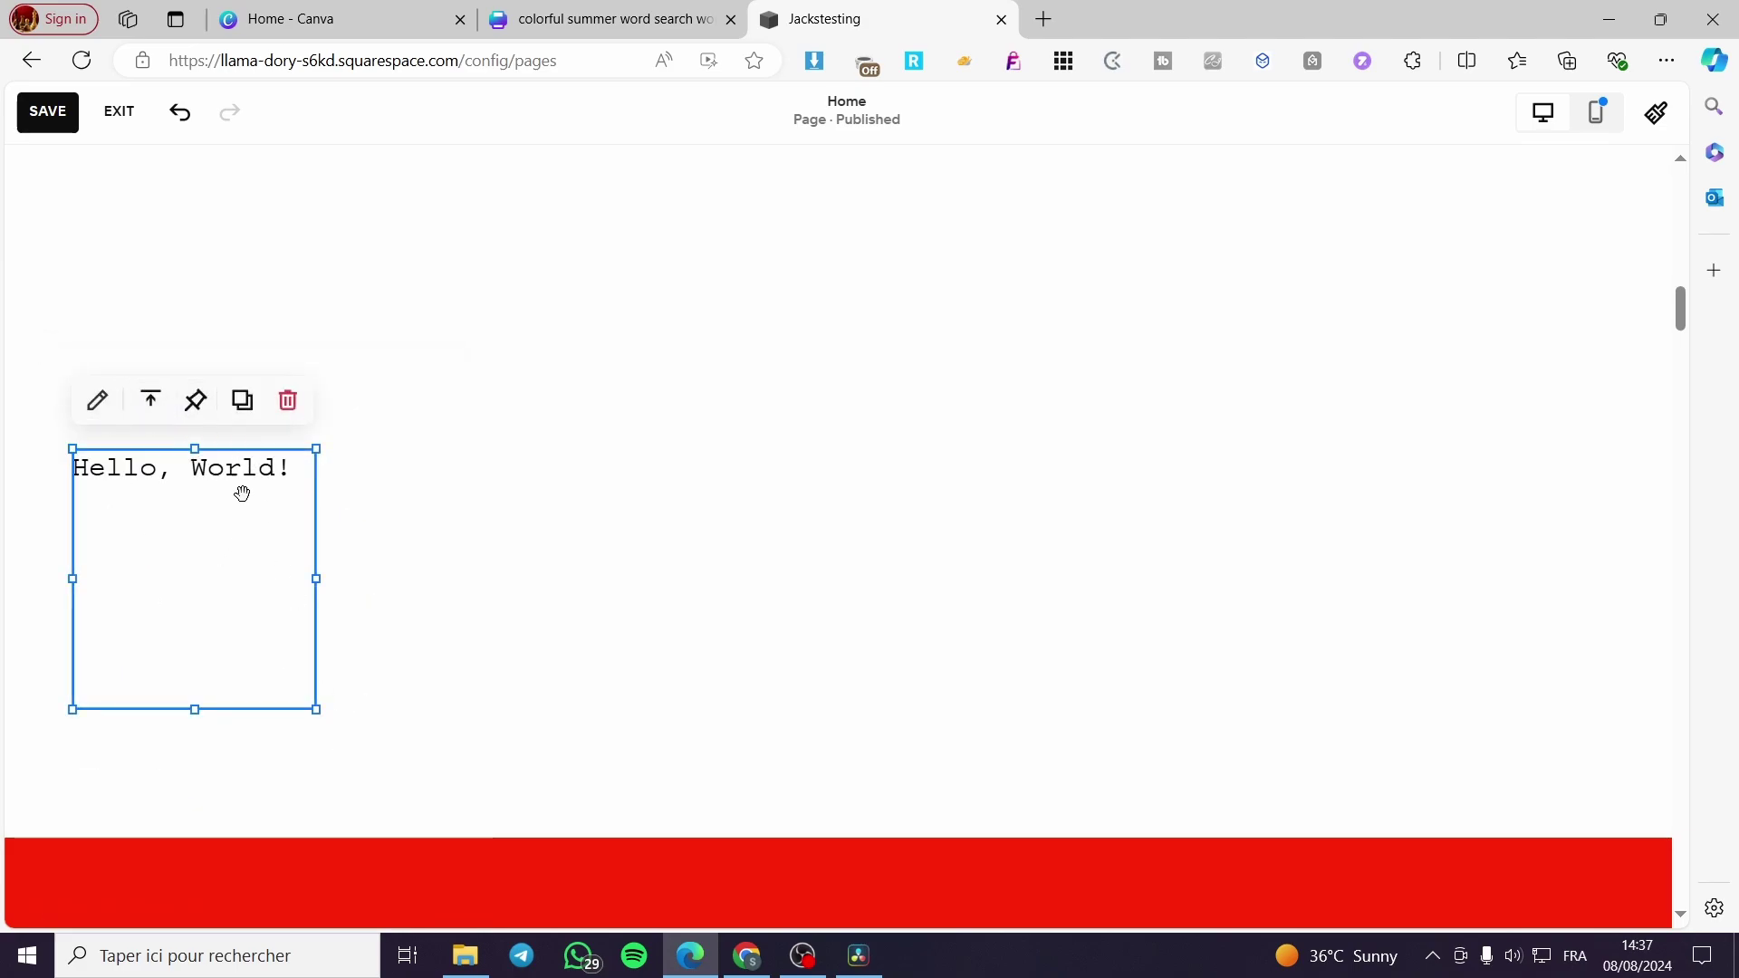
# - Replace the Code block's Hello, World! placeholder with the pasted Canva embed code
pyautogui.click(97, 399)
pyautogui.moveTo(622, 480); pyautogui.dragTo(405, 490)
pyautogui.press('BackSpace')
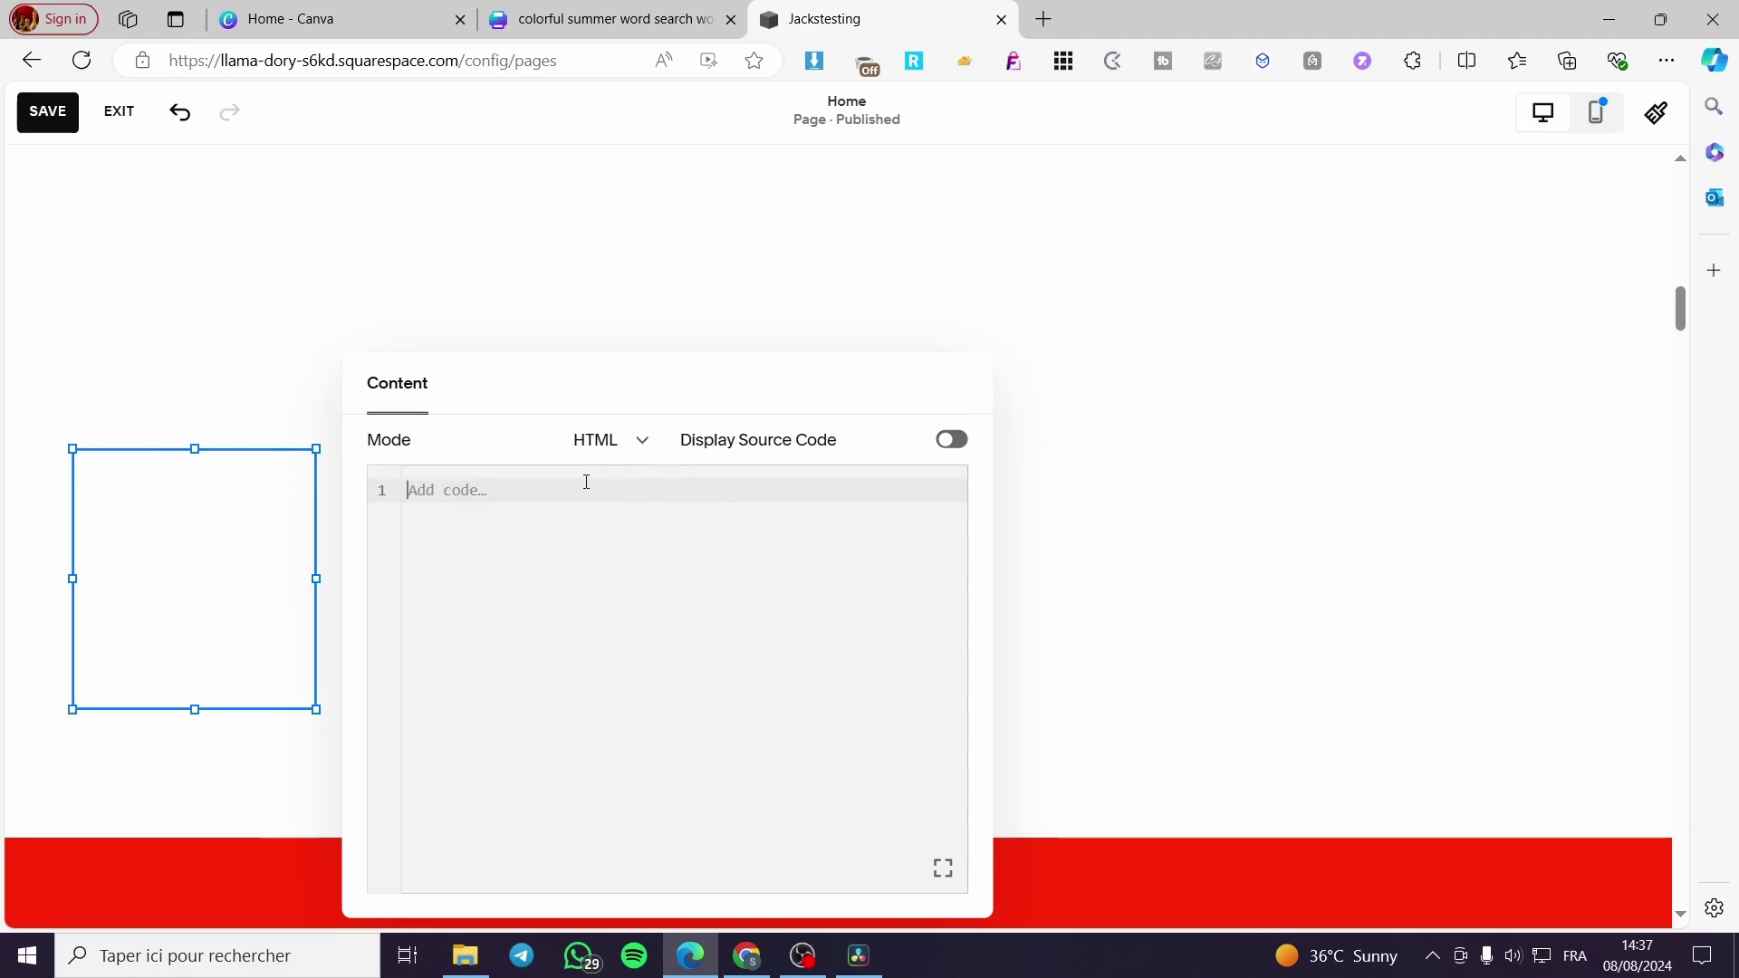
pyautogui.hotkey('ctrl', 'v')
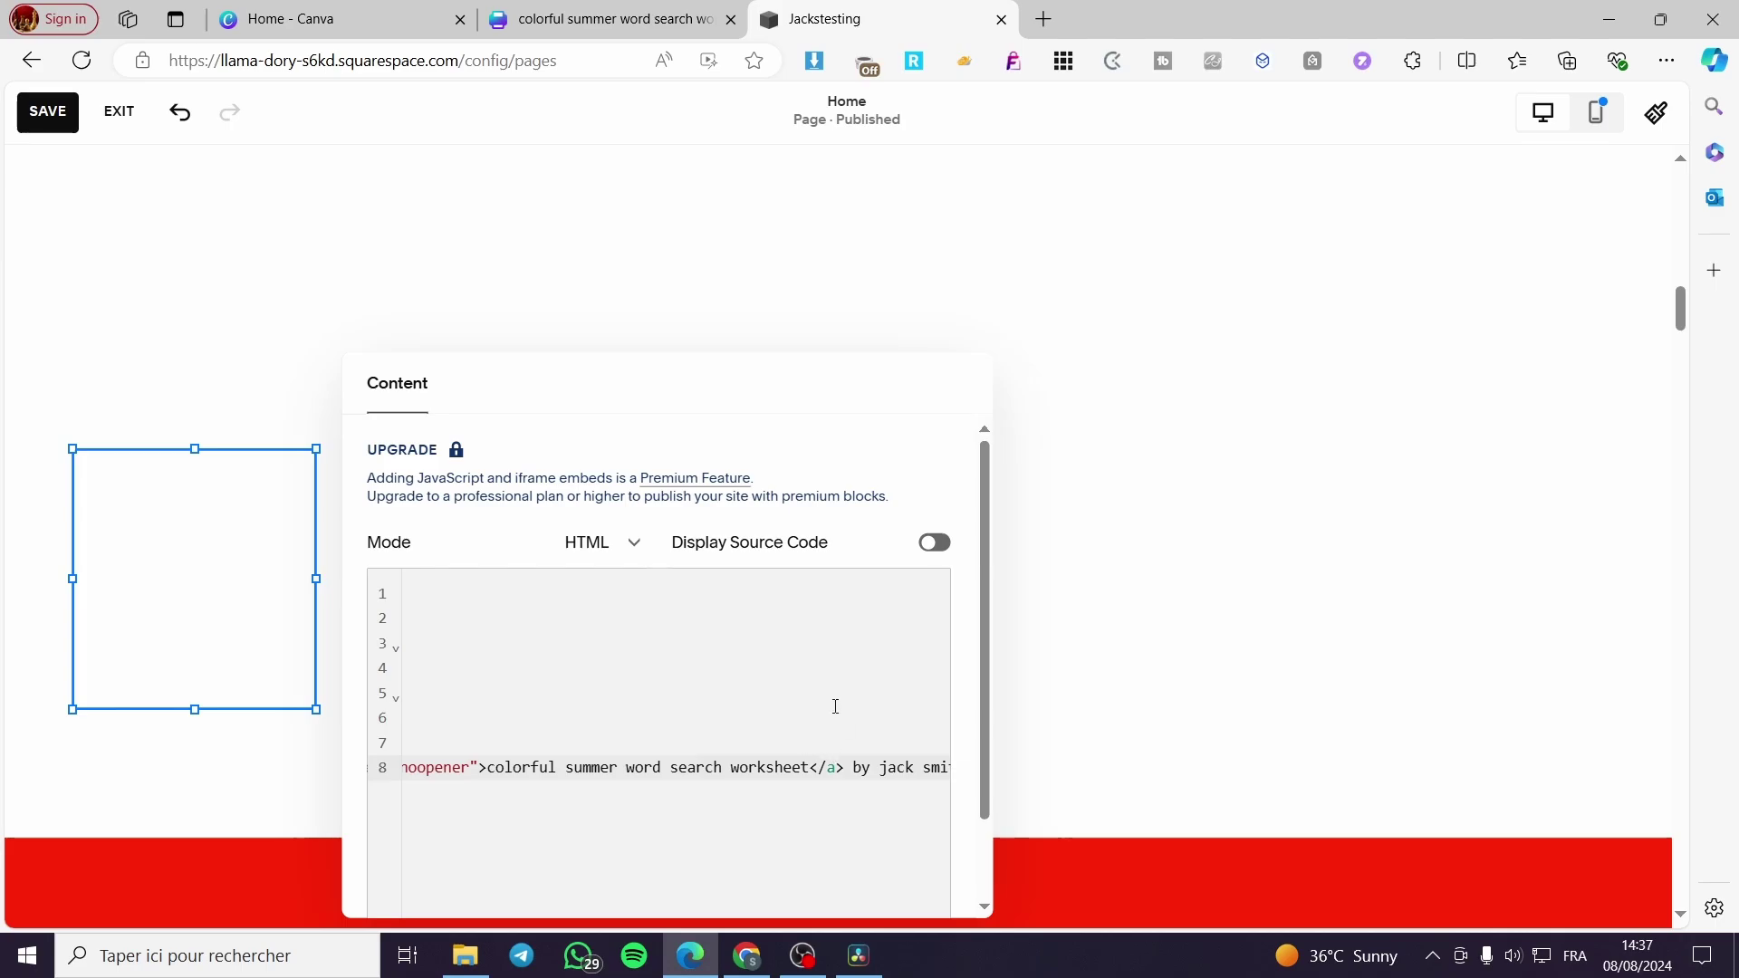
pyautogui.scroll(-1, 835, 706)
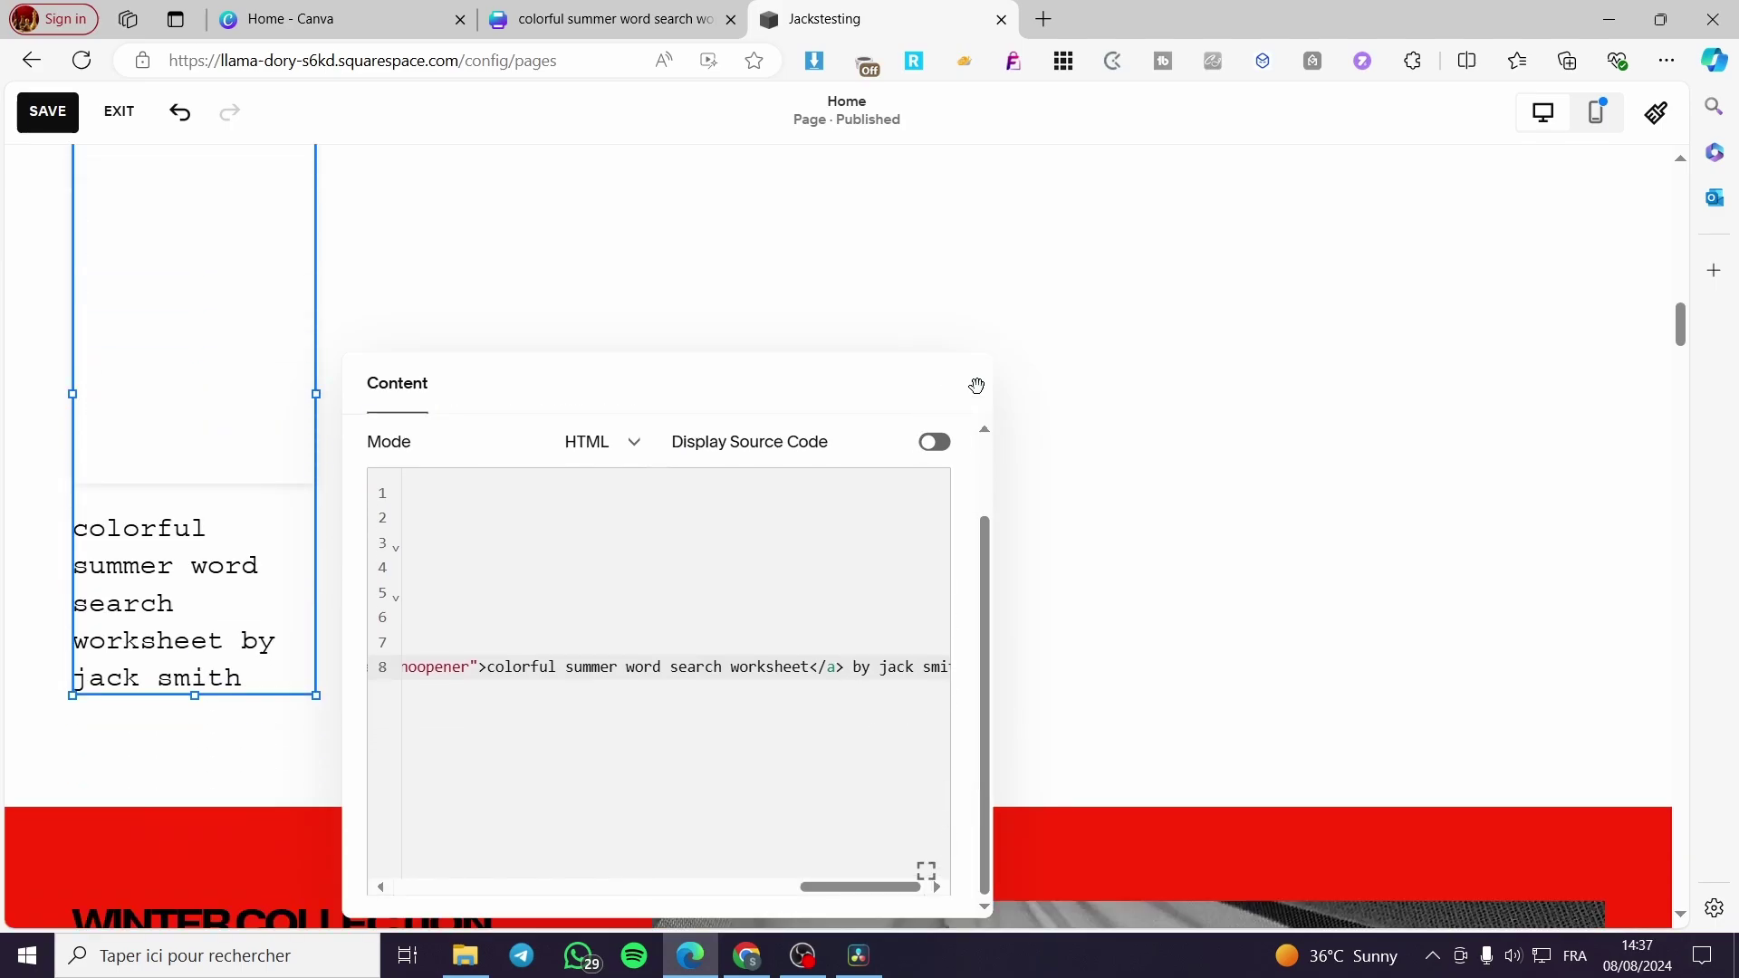
# - Move the embed Code block to the centre of the section
pyautogui.click(1083, 450)
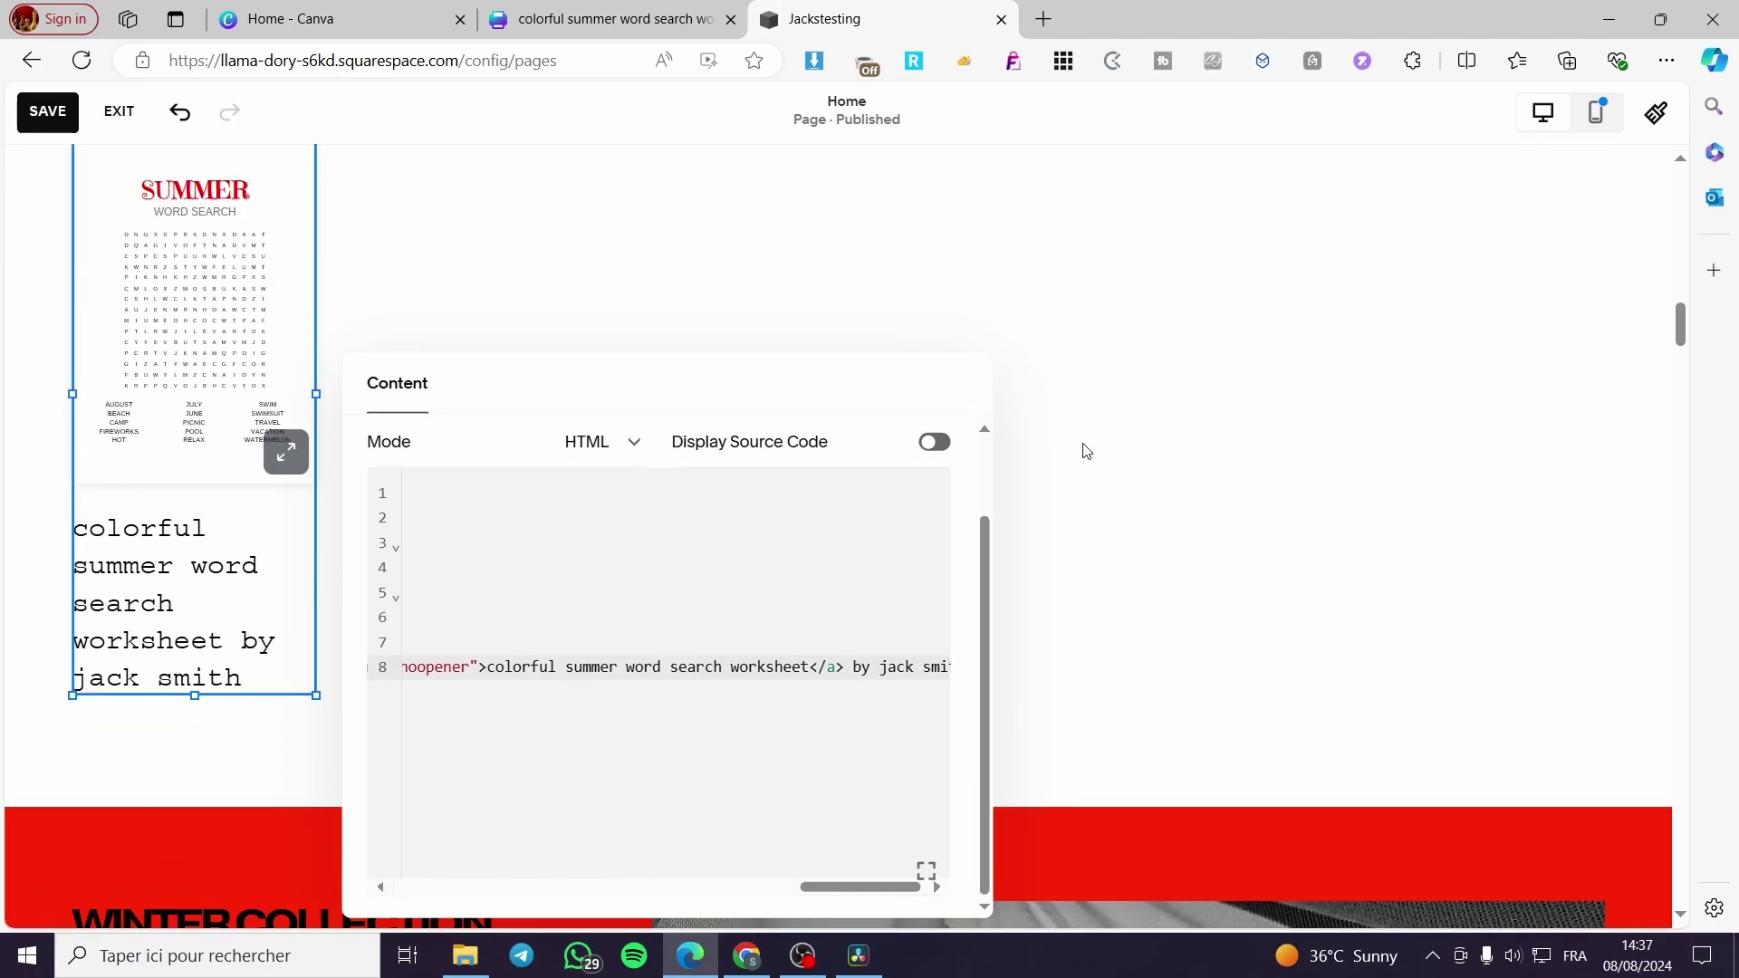
pyautogui.moveTo(232, 341); pyautogui.dragTo(1253, 416)
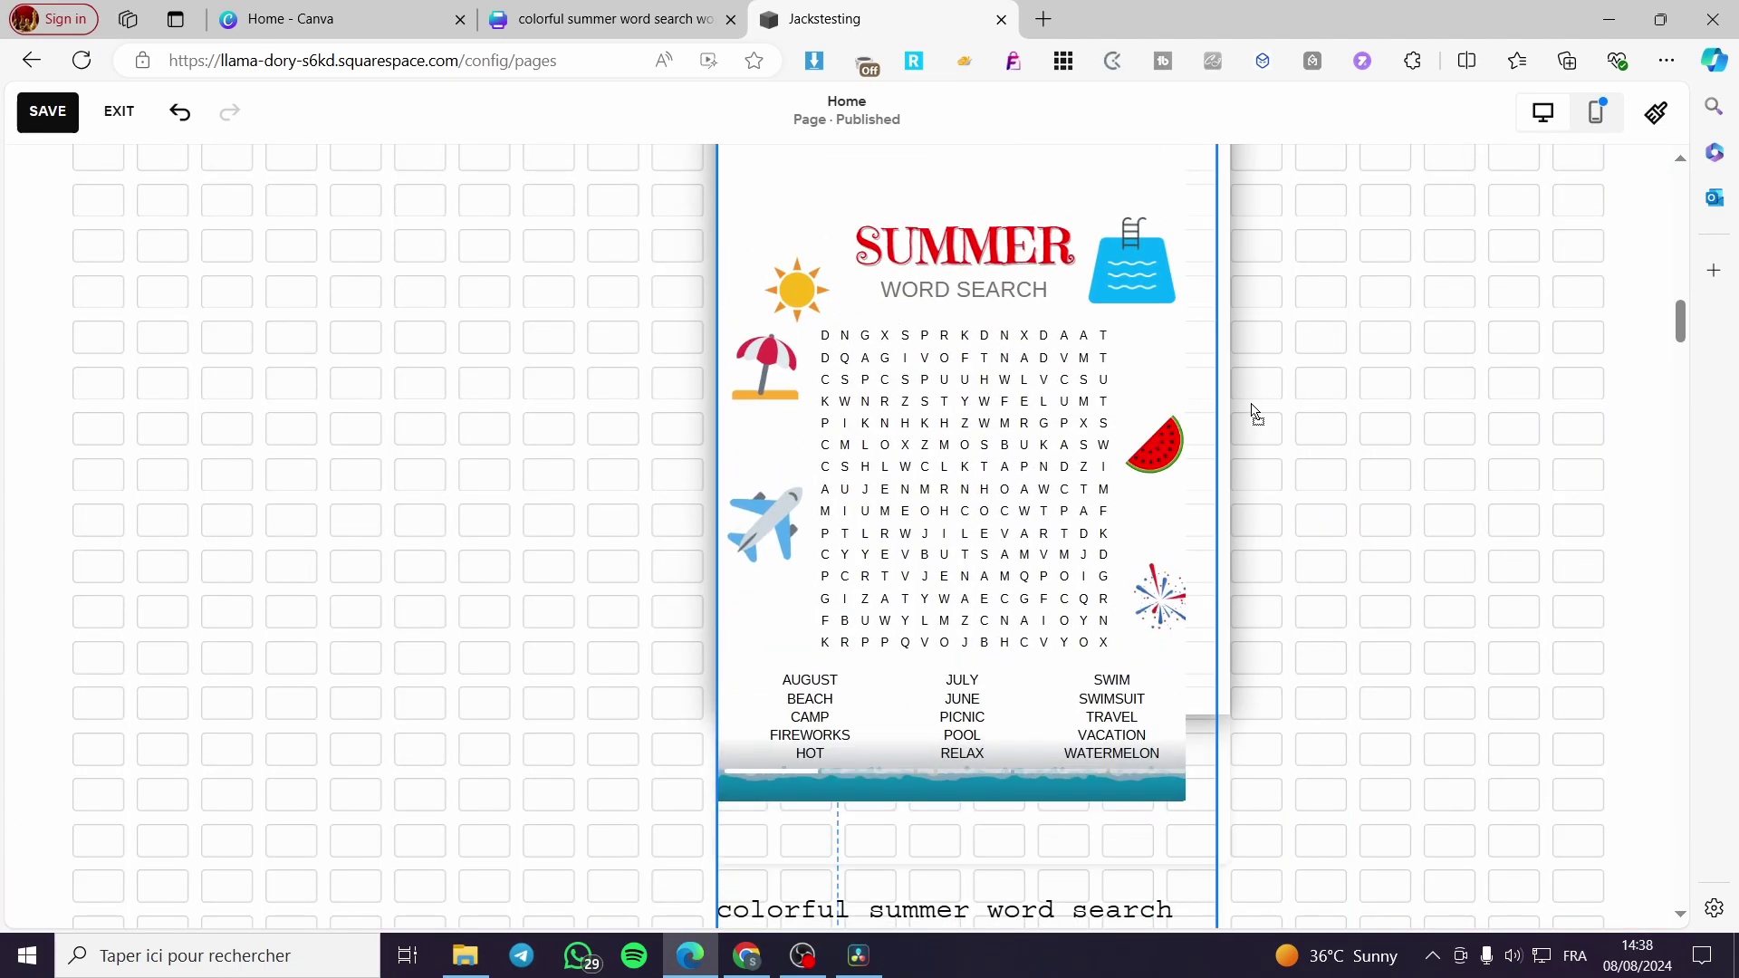
pyautogui.moveTo(889, 454); pyautogui.dragTo(845, 540)
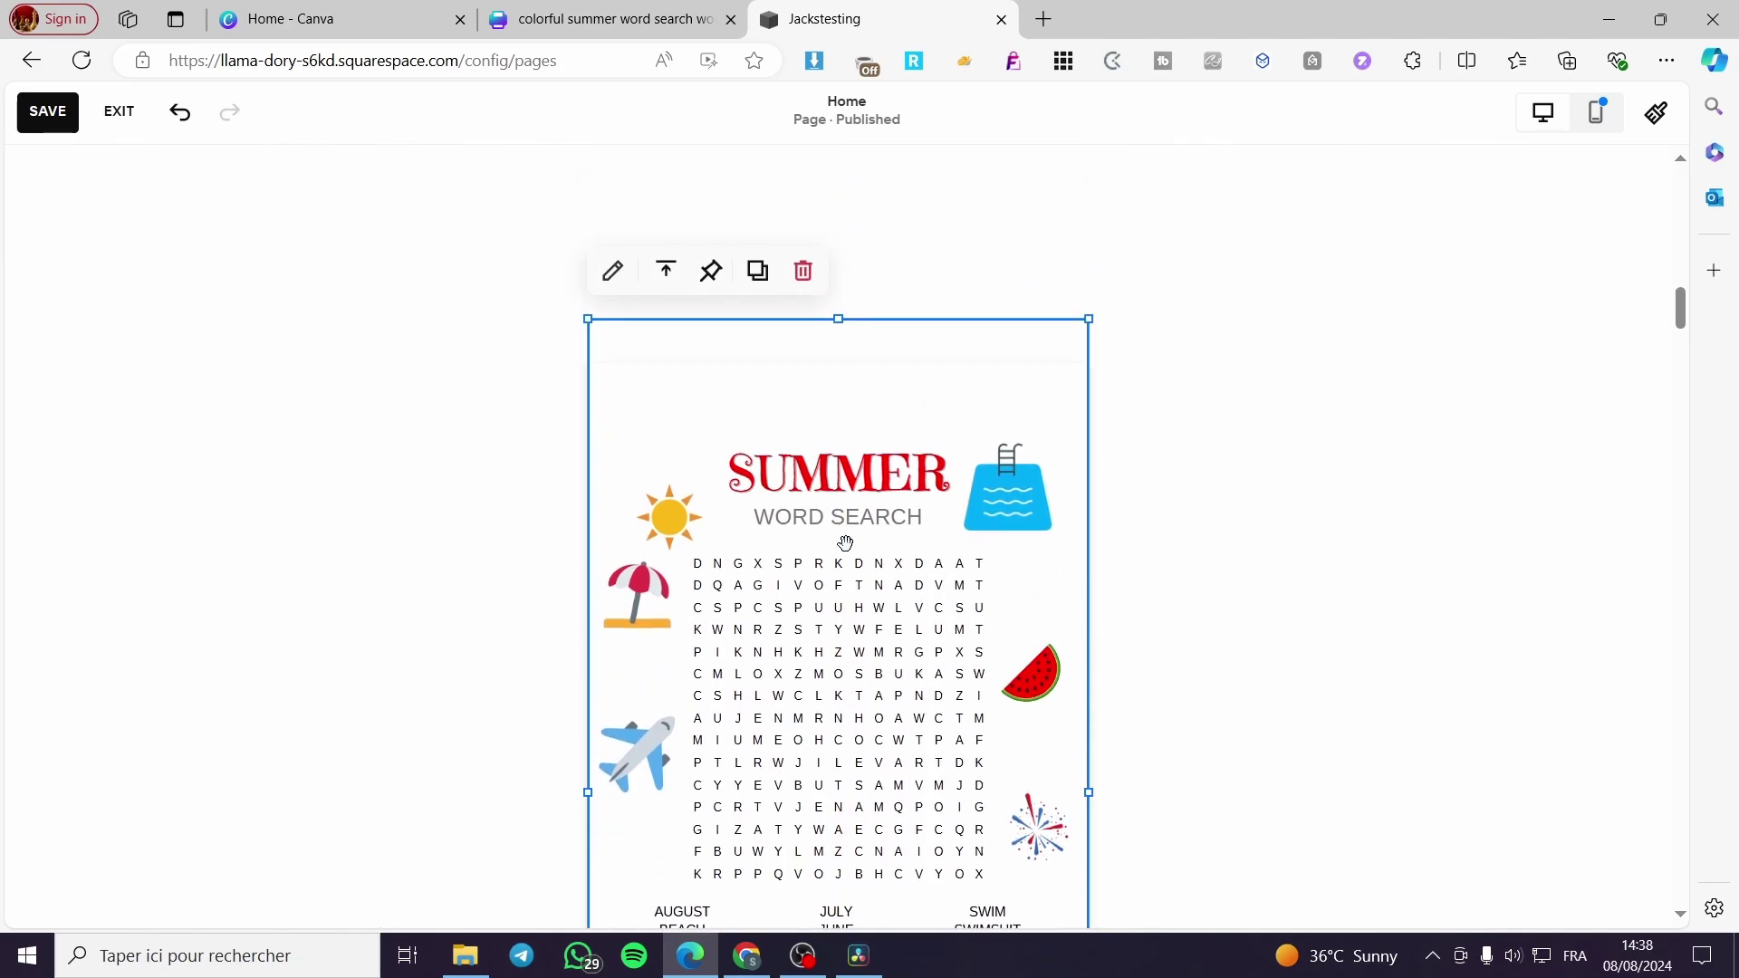
pyautogui.moveTo(884, 625); pyautogui.dragTo(885, 516)
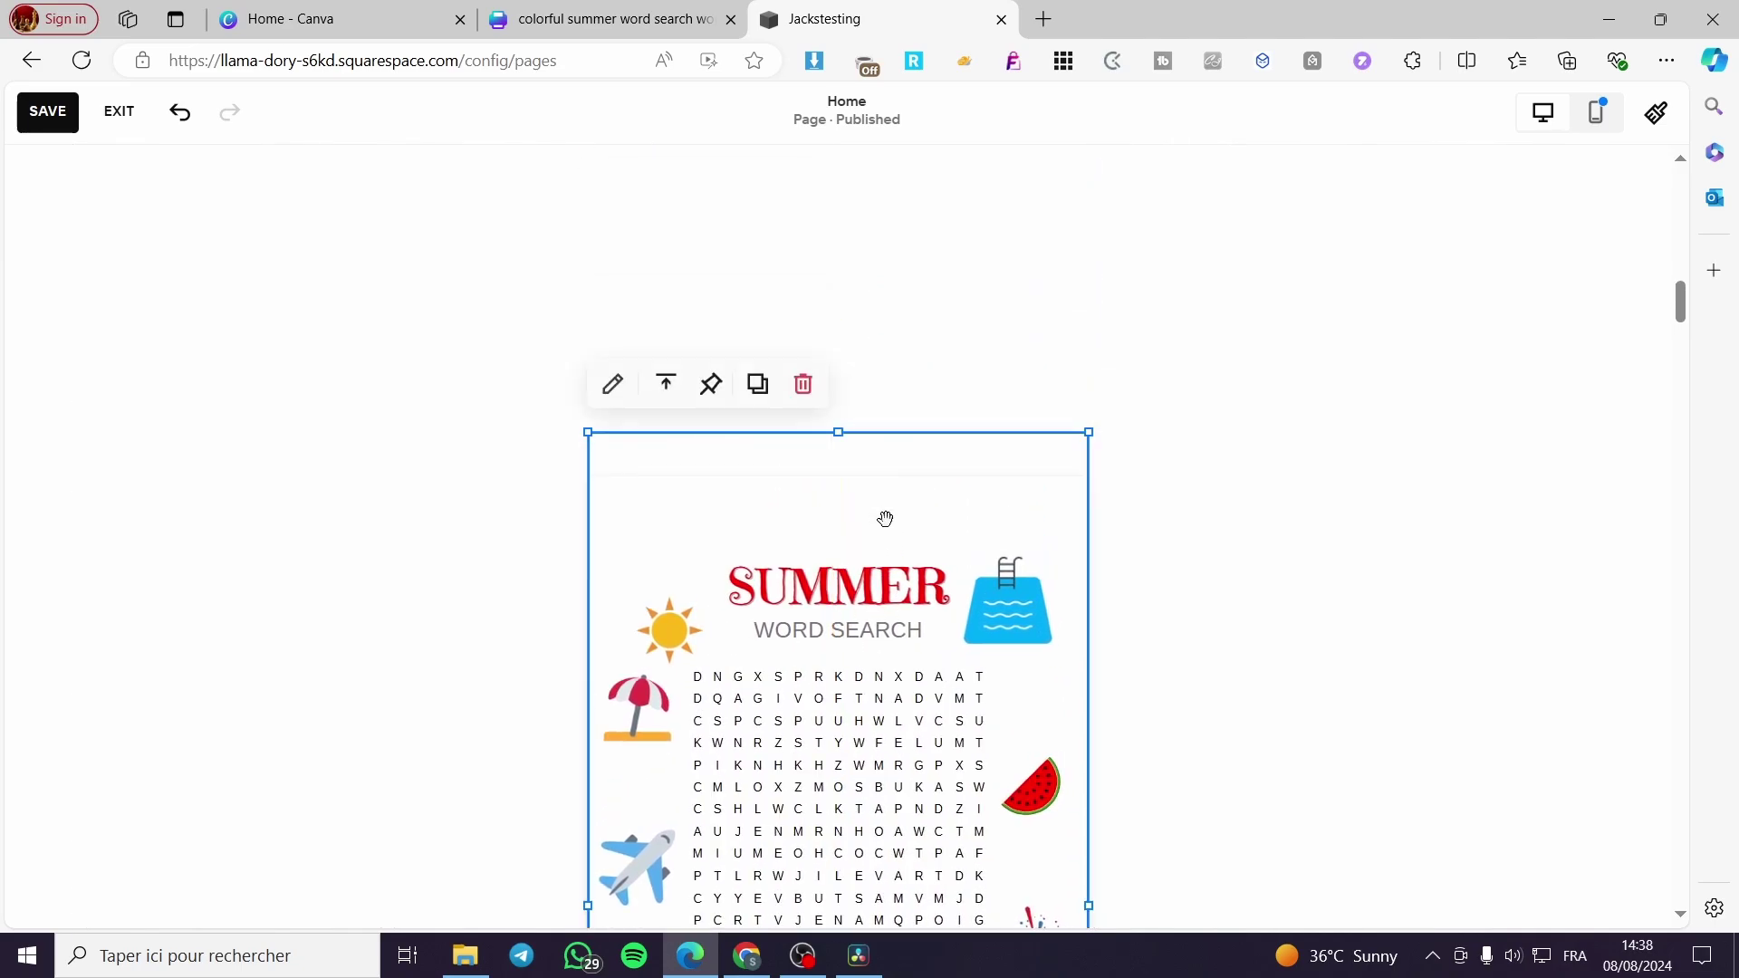
pyautogui.scroll(-7, 884, 517)
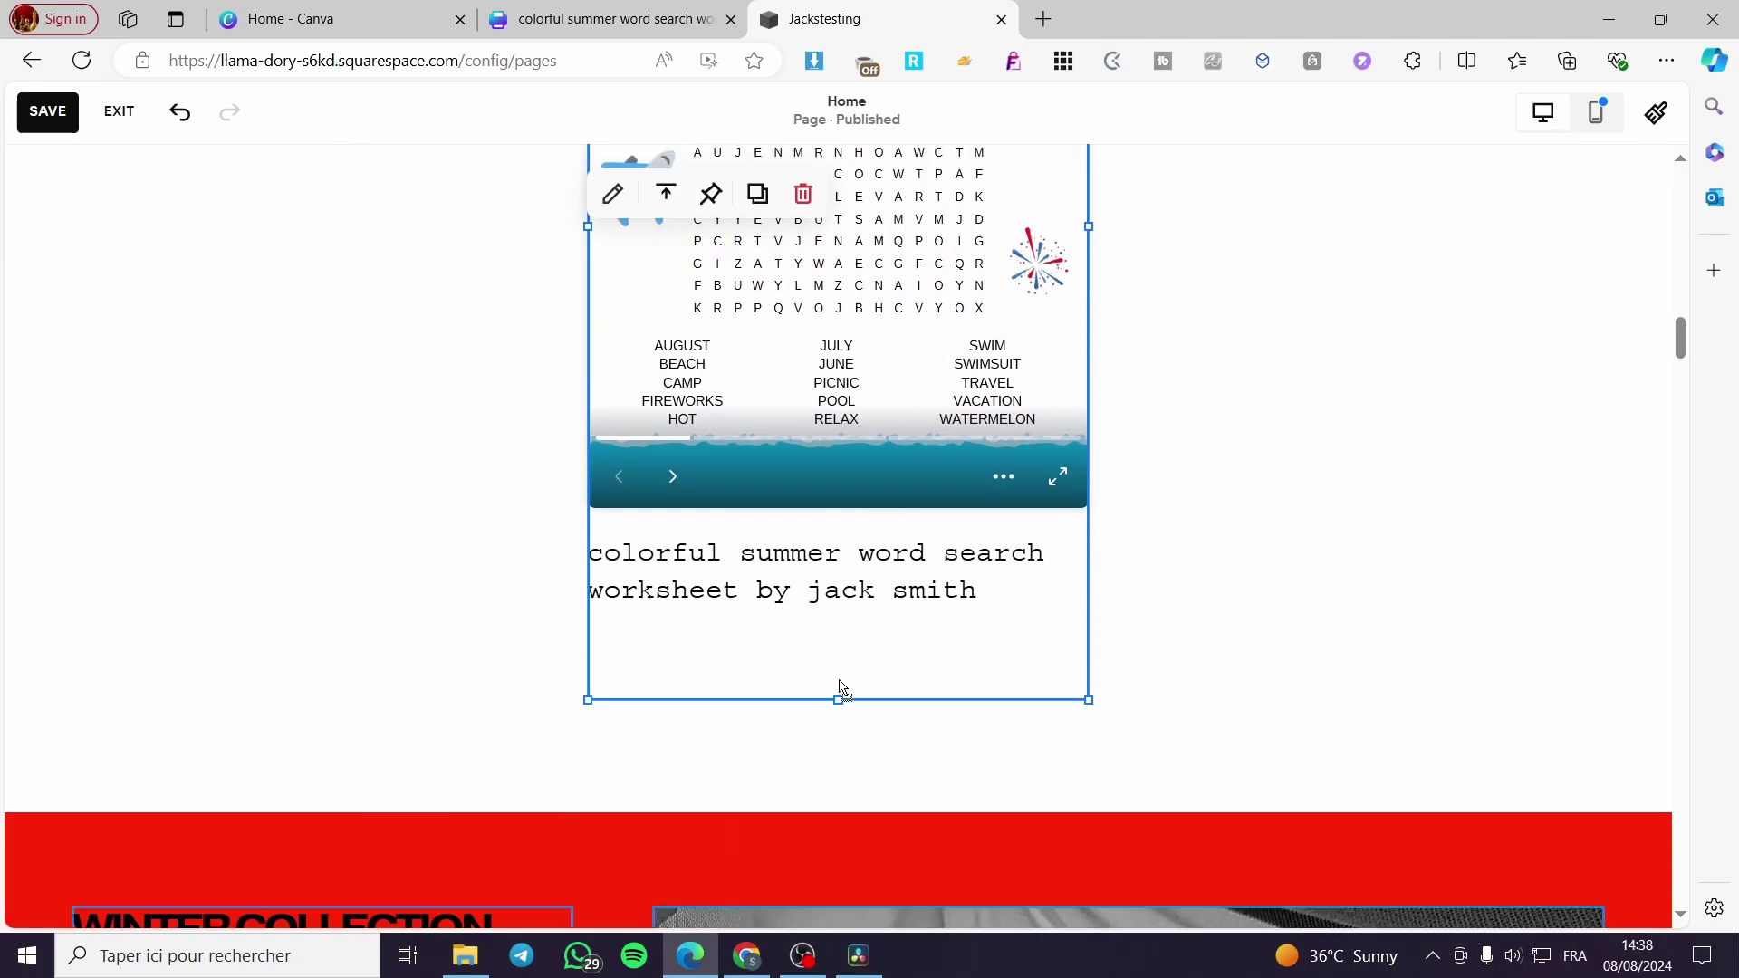
# - Resize the embed block to span nearly the full section width
pyautogui.moveTo(841, 697); pyautogui.dragTo(842, 521)
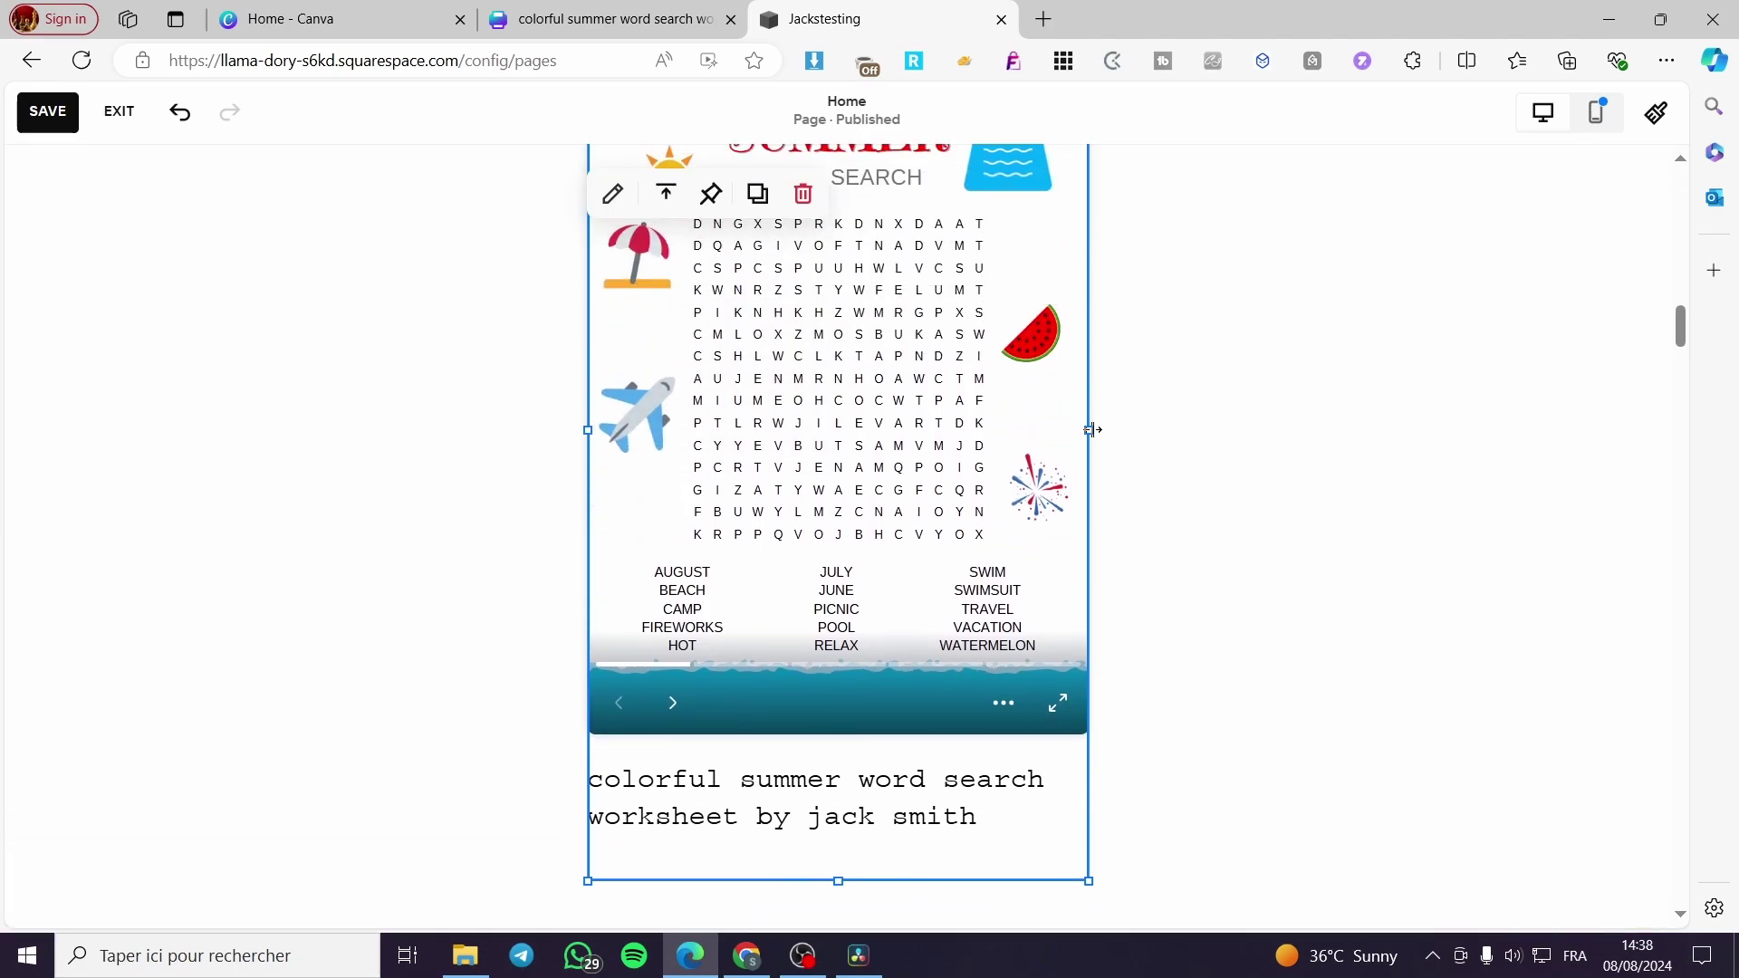
pyautogui.moveTo(1088, 431); pyautogui.dragTo(1586, 471)
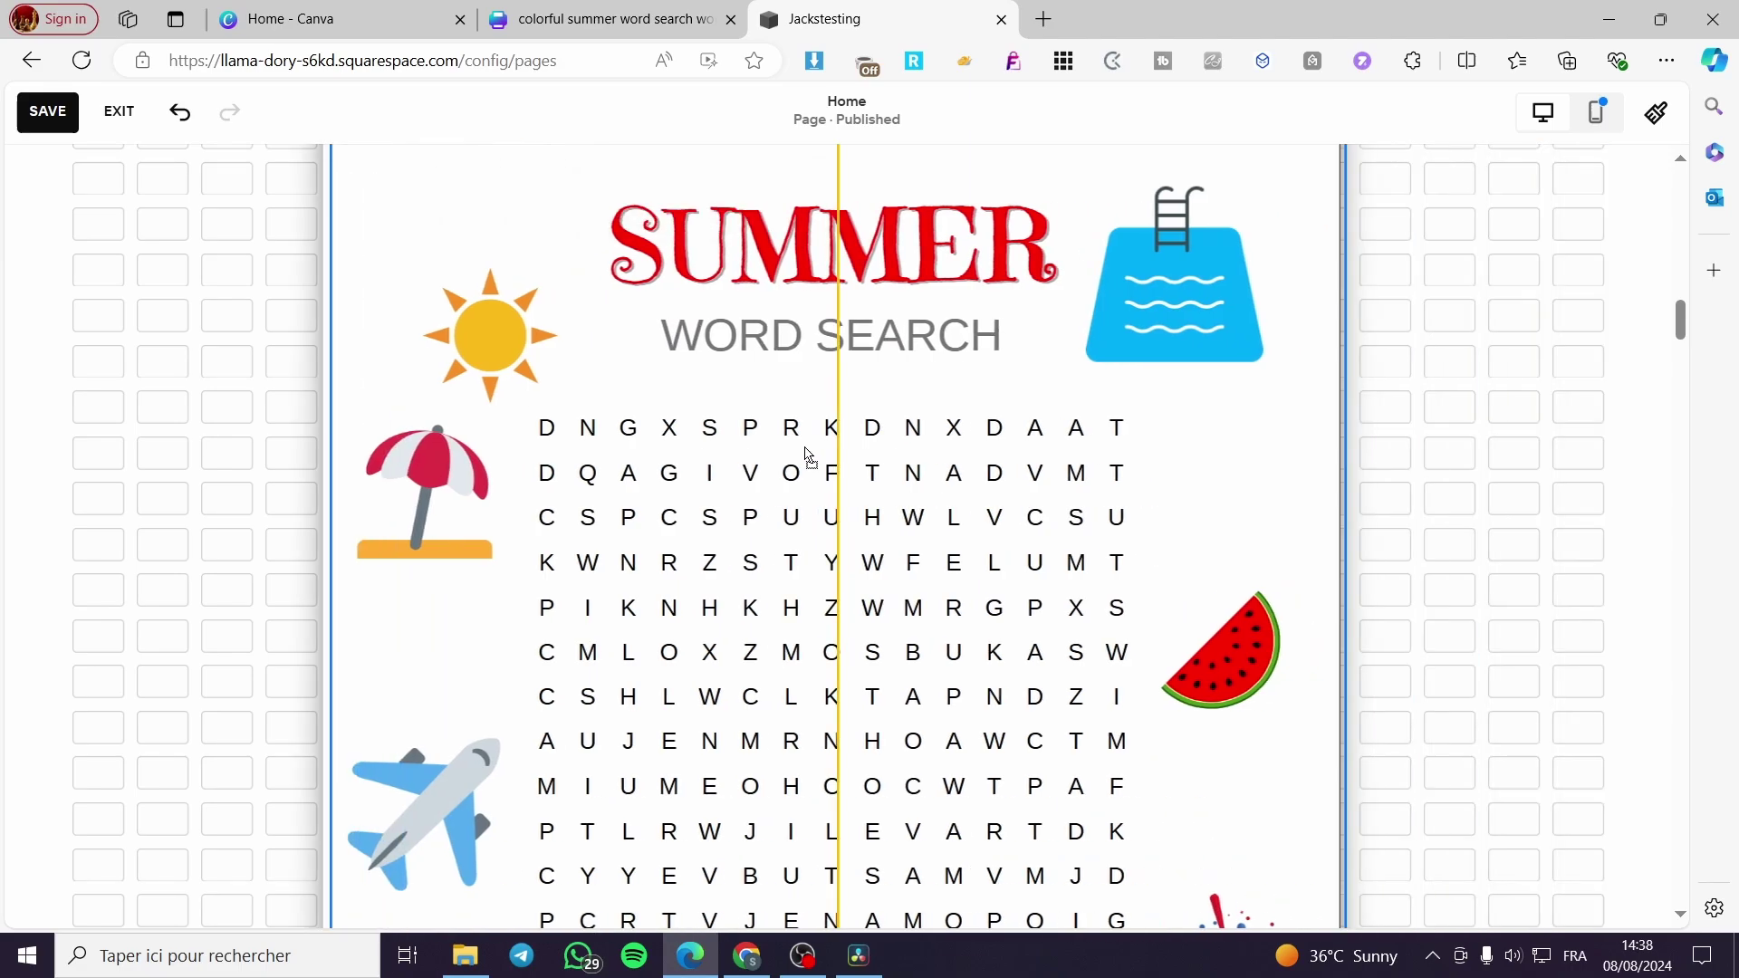
pyautogui.moveTo(1347, 753); pyautogui.dragTo(1630, 753)
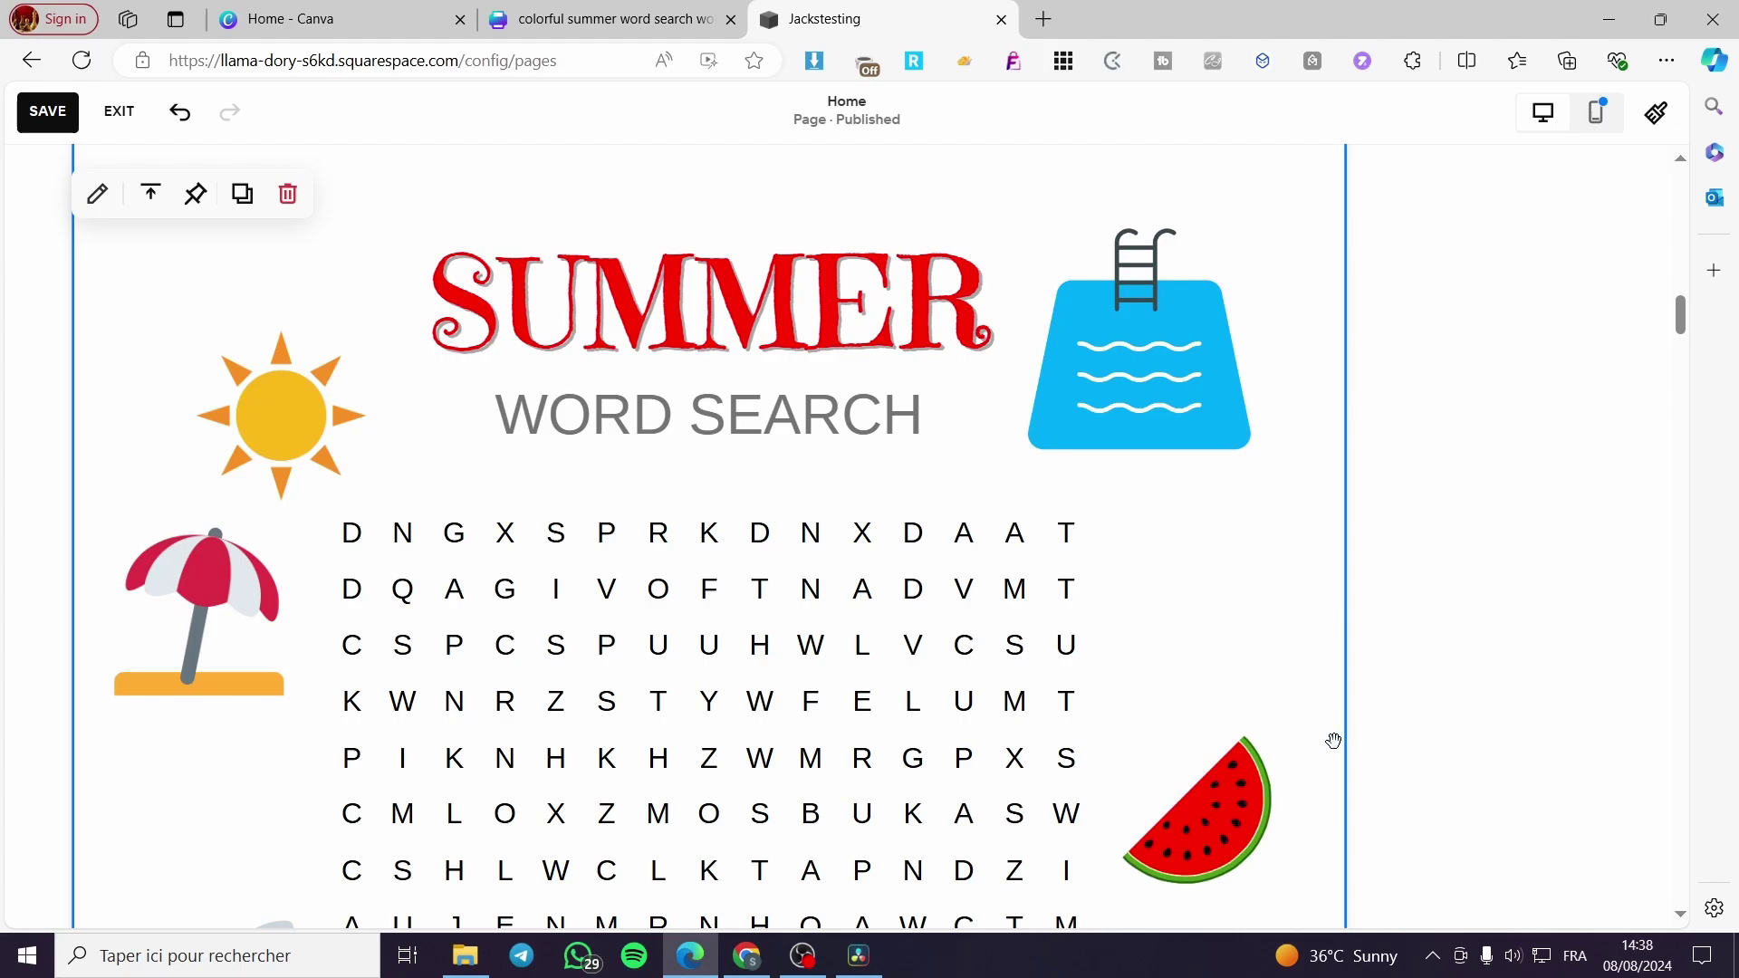
pyautogui.scroll(-5, 1333, 741)
pyautogui.moveTo(1347, 529); pyautogui.dragTo(1610, 553)
pyautogui.scroll(3, 1105, 671)
pyautogui.scroll(5, 1104, 670)
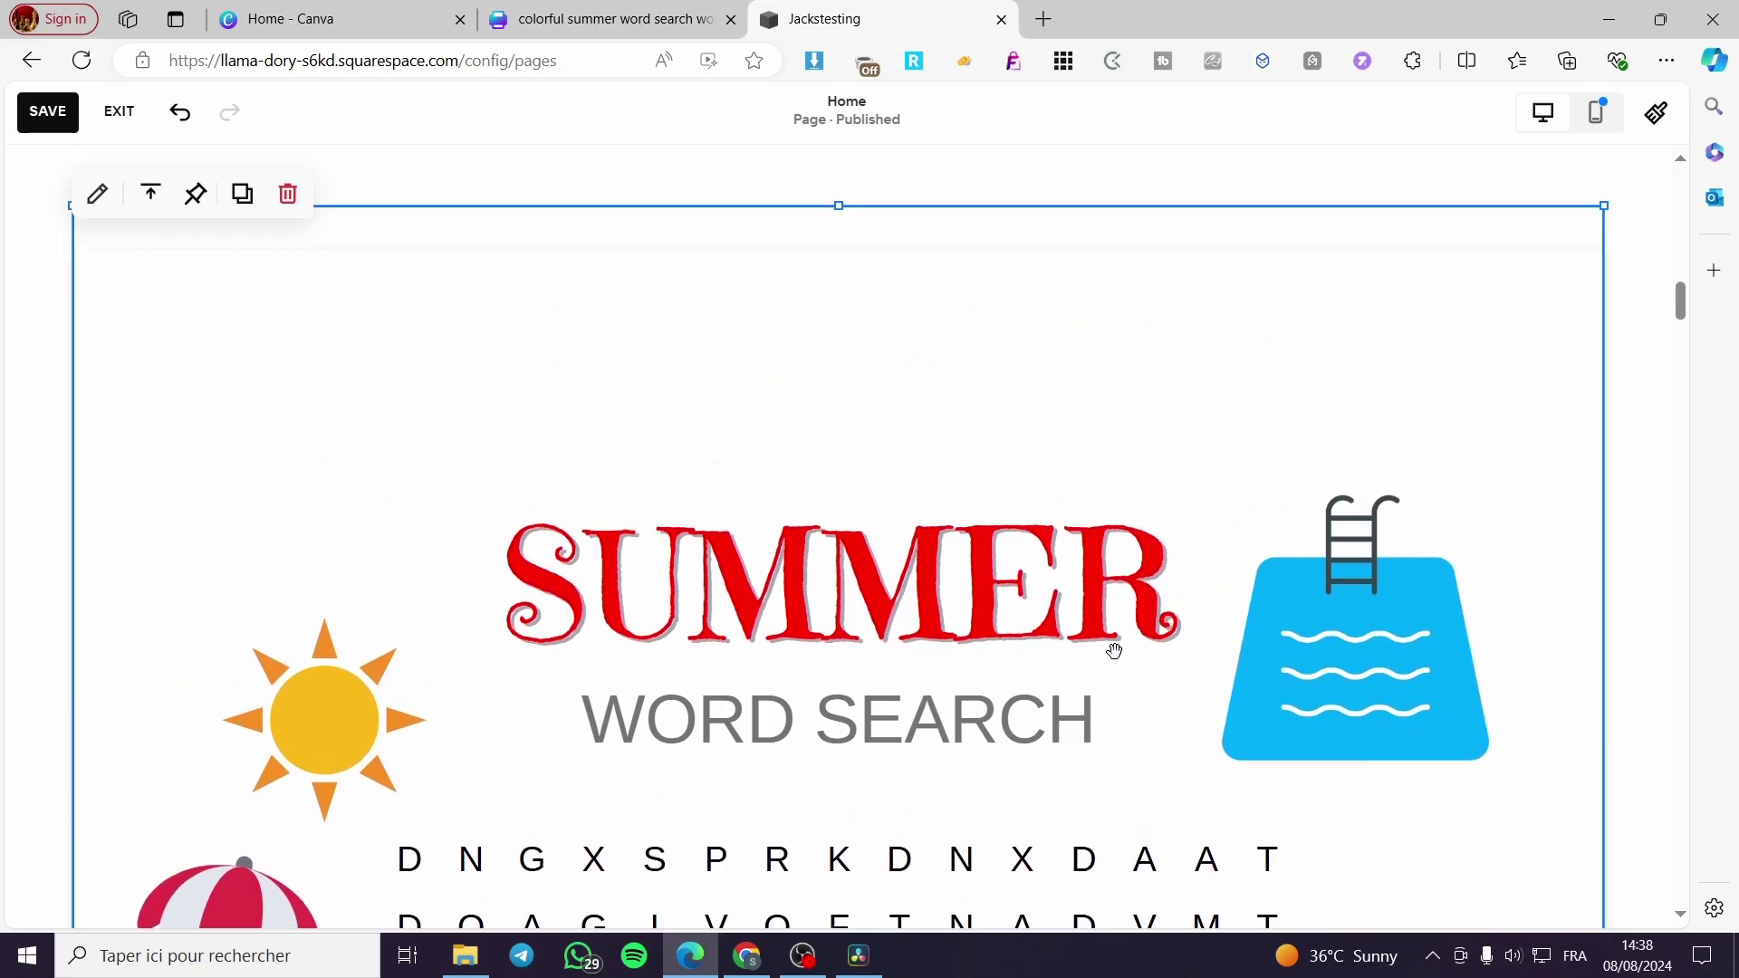
pyautogui.scroll(-15, 1111, 648)
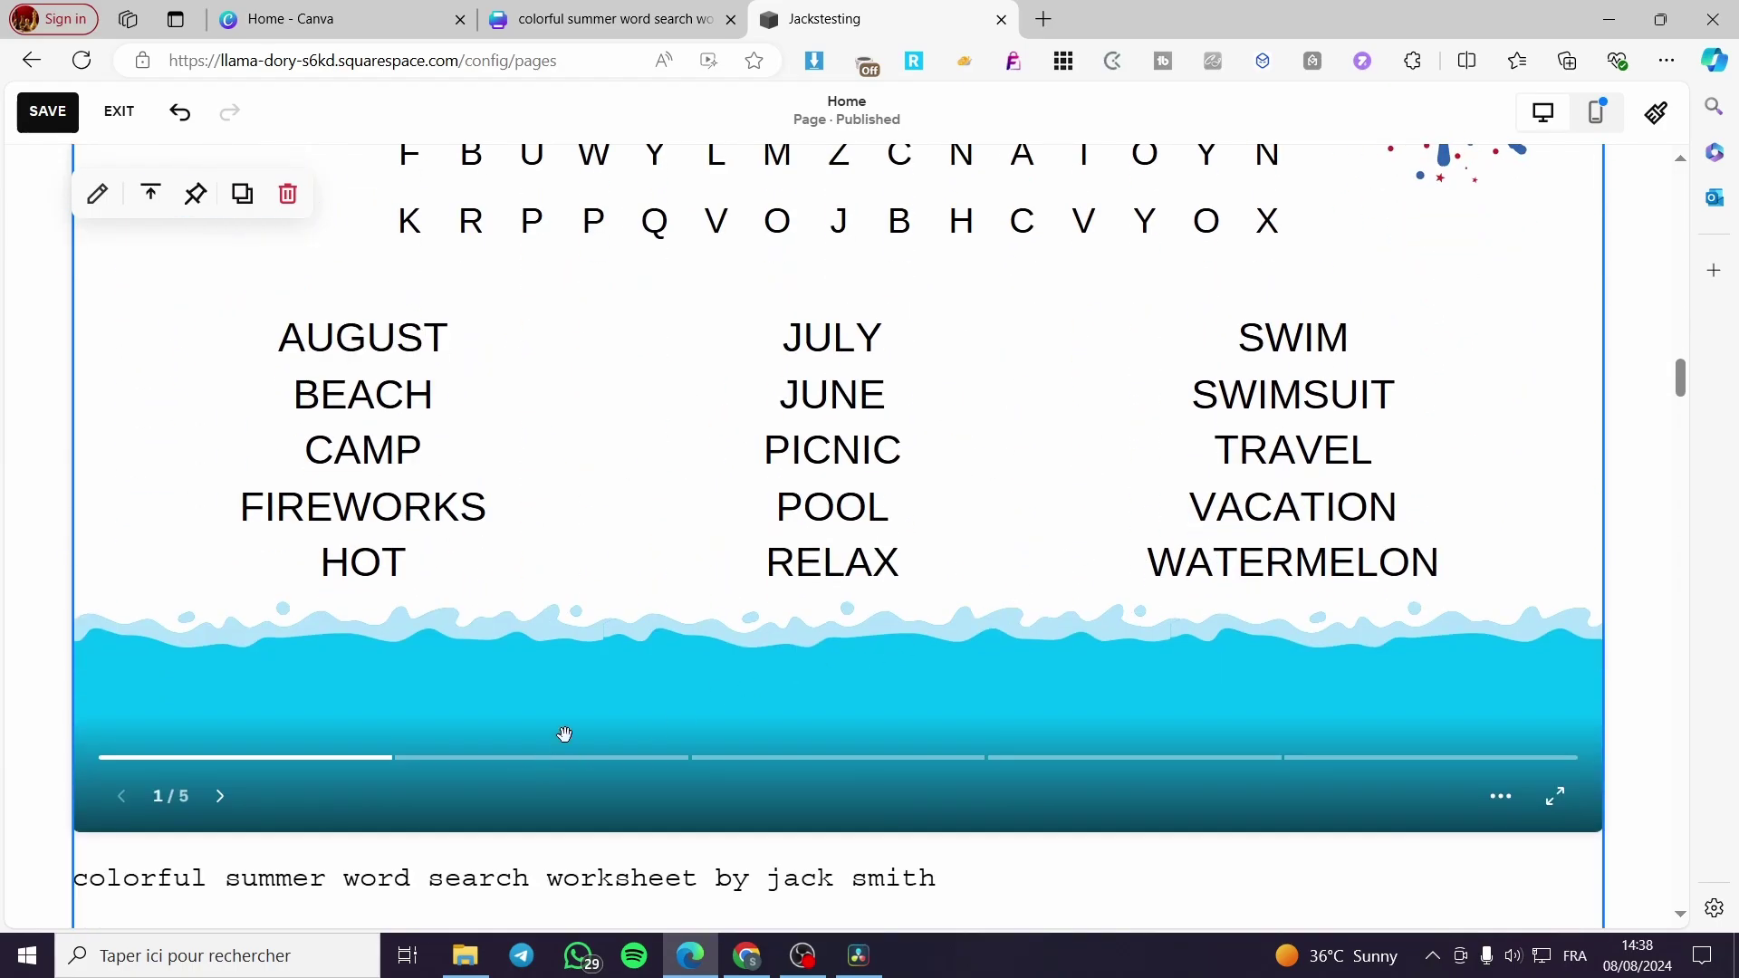